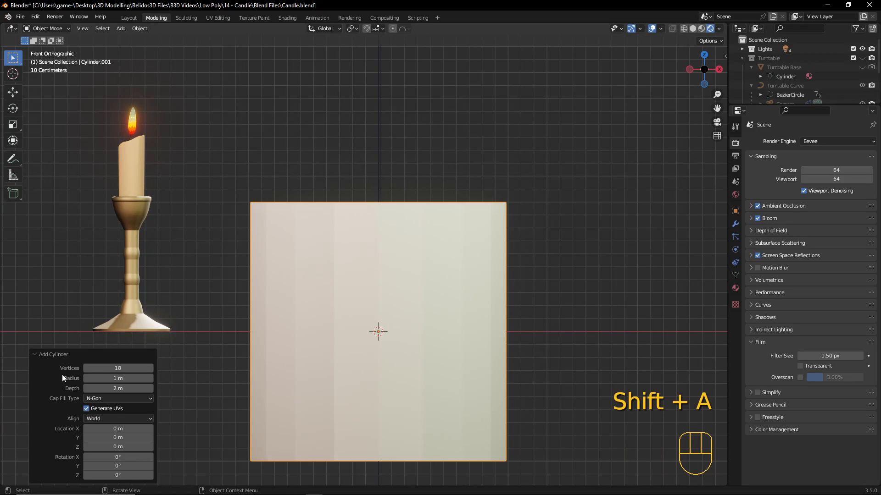
Set the new cylinder's vertex count to 18
left_click(118, 368)
type("18")
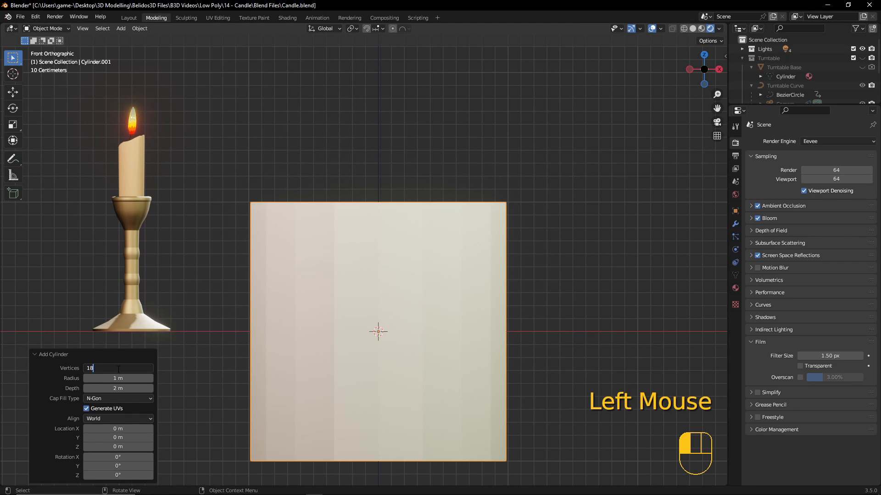
key("Return")
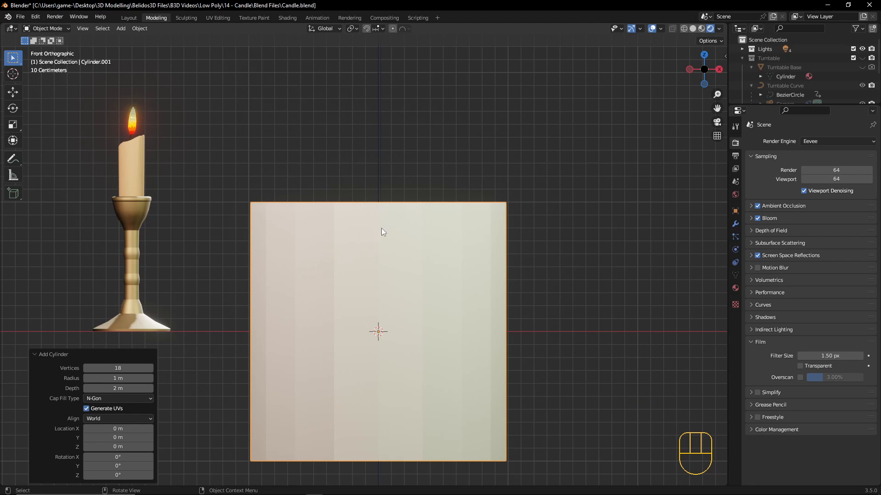
middle_click_drag(381, 227, 369, 276)
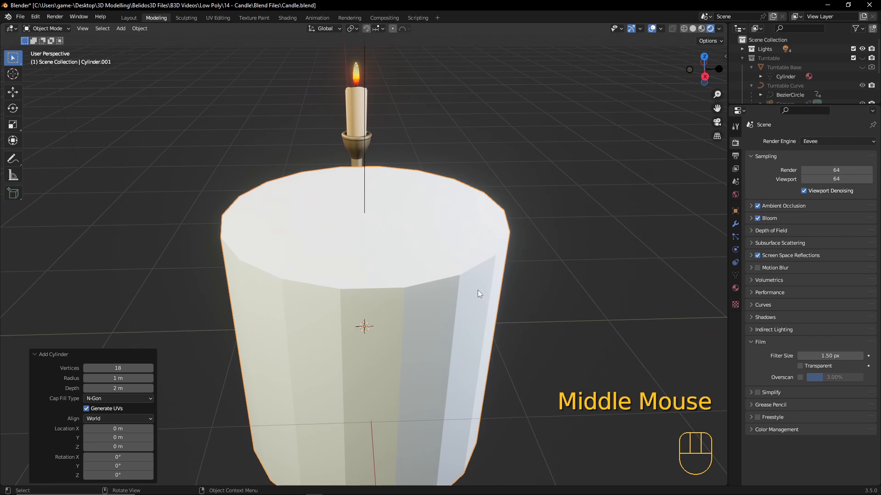
Raise the cylinder's whole mesh 1 m along Z in Edit Mode so its base sits at the object's origin
key("KP_1")
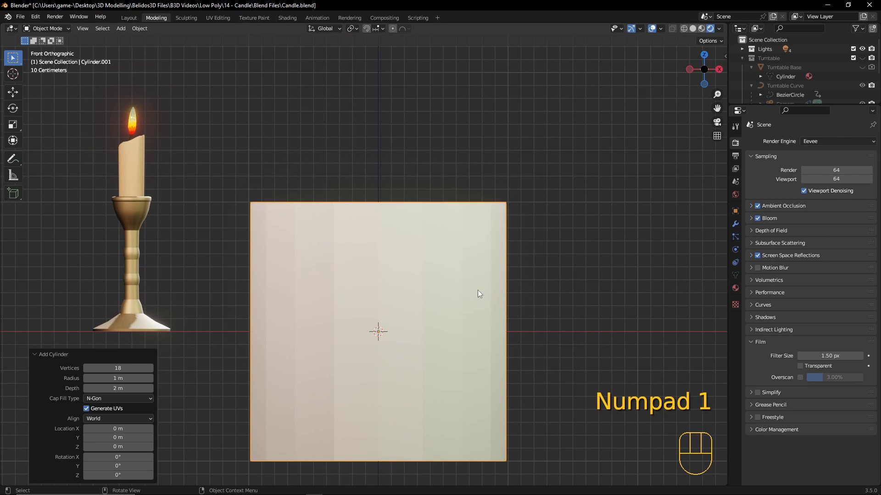
key("Tab")
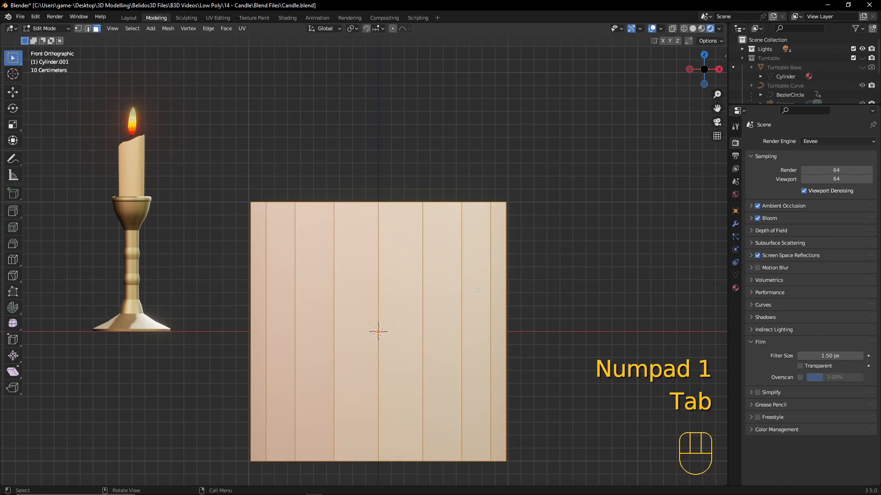
key("a")
key("a")
key("a")
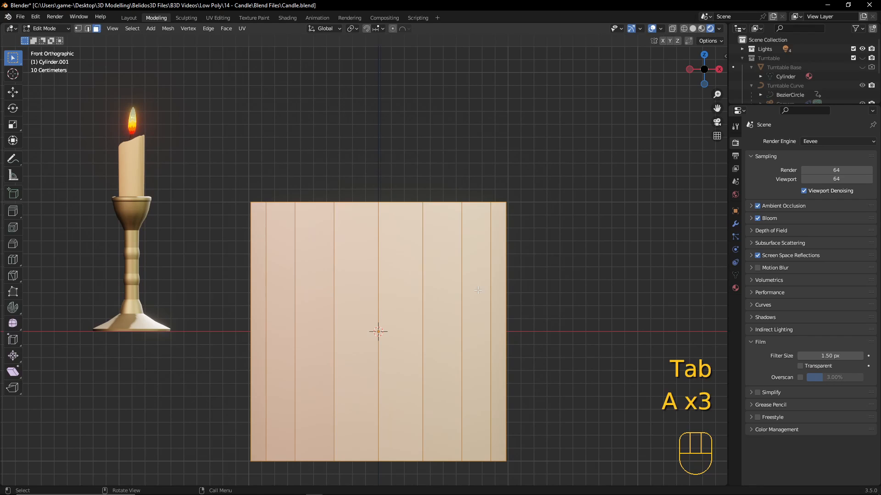
key("g")
key("z")
key("1")
key("Return")
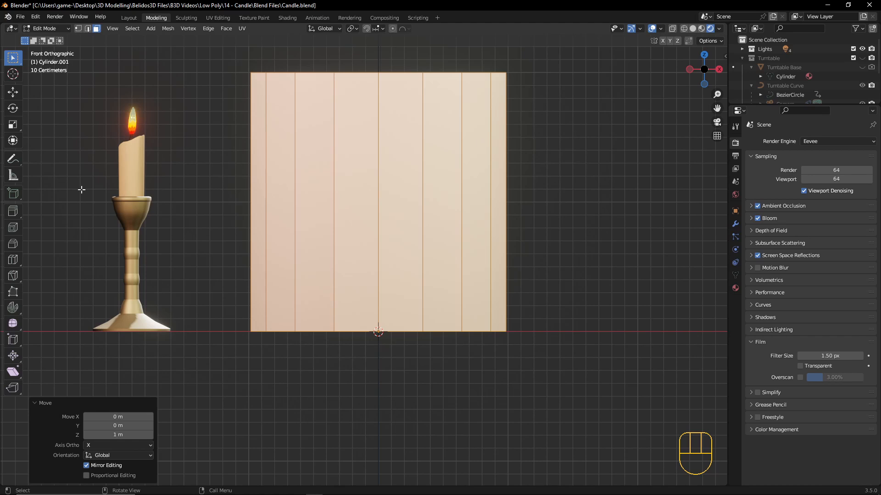
key("Tab")
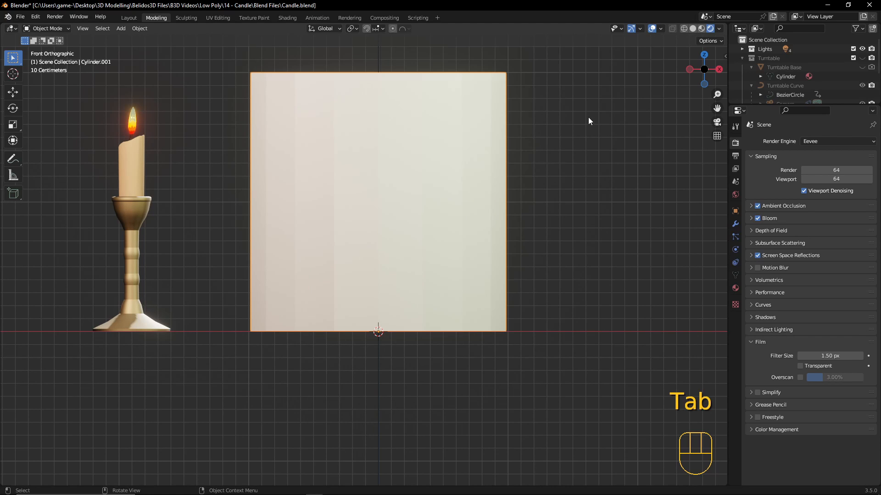
Scale the cylinder object uniformly to about 0.345 and apply its scale
key("s")
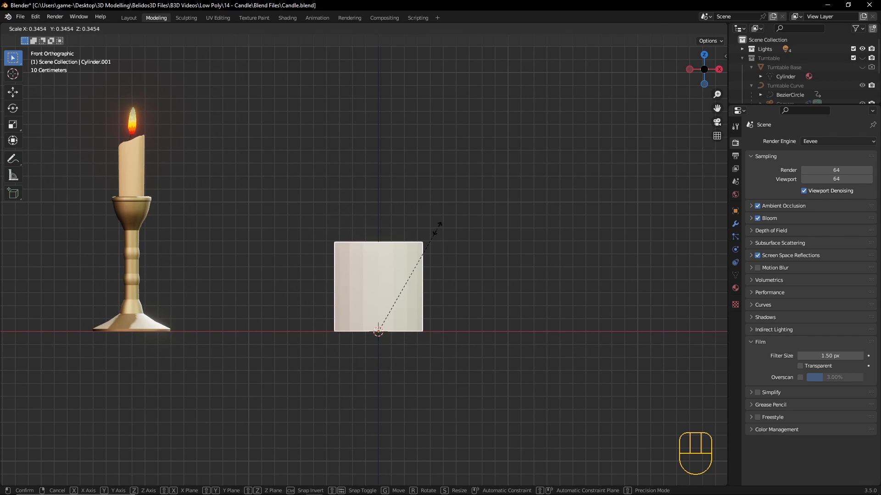
left_click(438, 229)
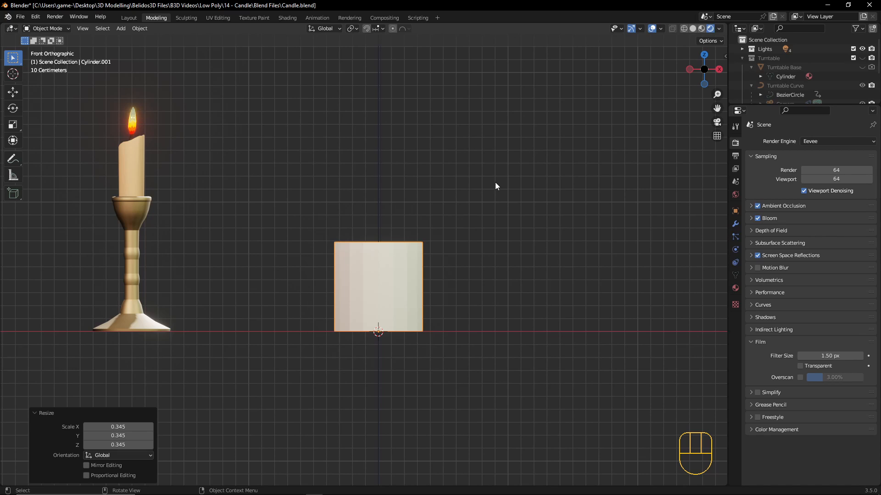
key("ctrl+a")
left_click(457, 181)
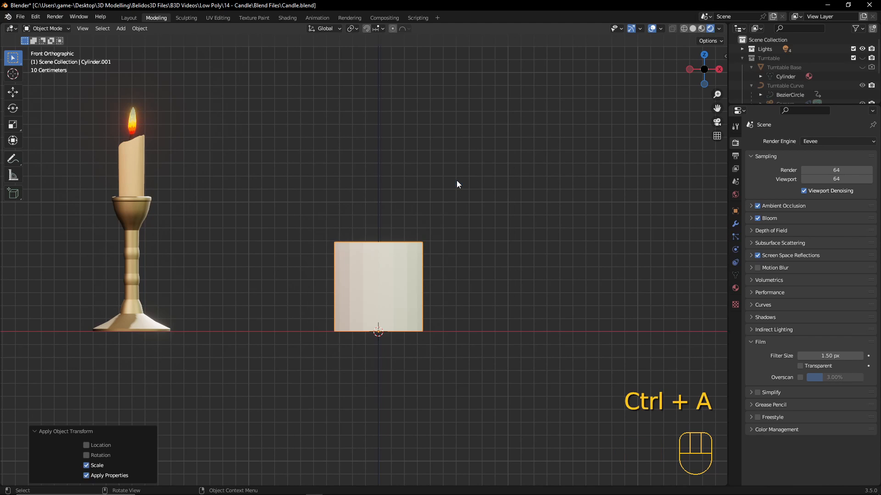
Lower the cylinder's top face about 0.665 m along Z to flatten the mesh into a thin disc
key("Tab")
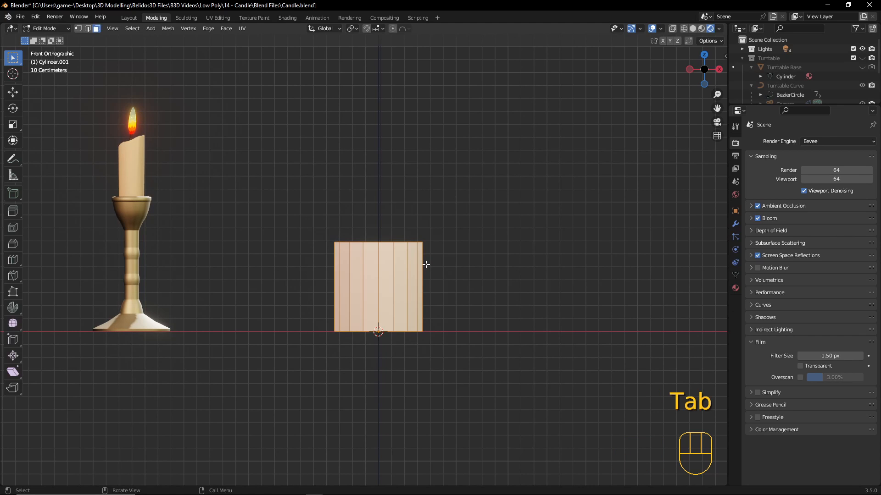
middle_click_drag(500, 173, 413, 258)
left_click(413, 258)
key("3")
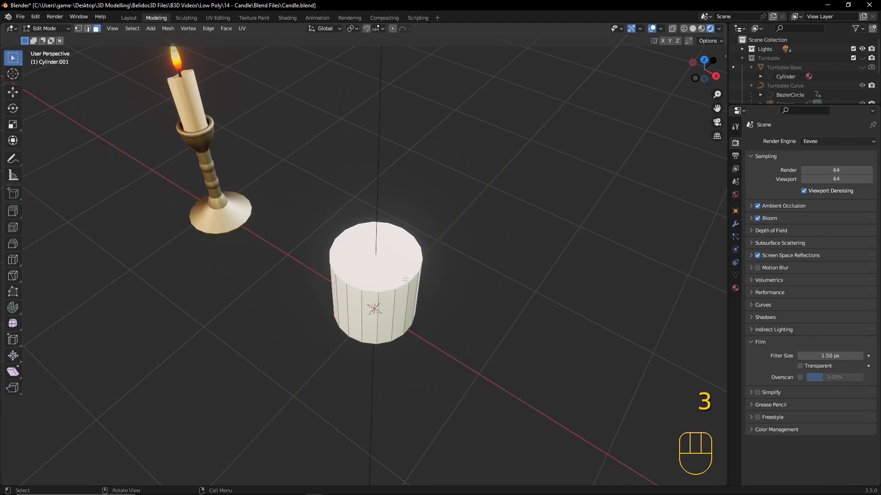
left_click(418, 313)
key("KP_1")
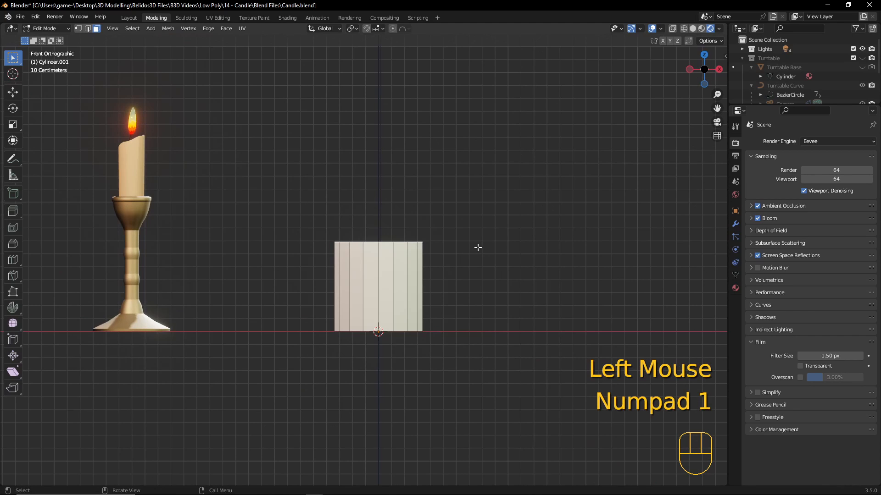
key("g")
key("z")
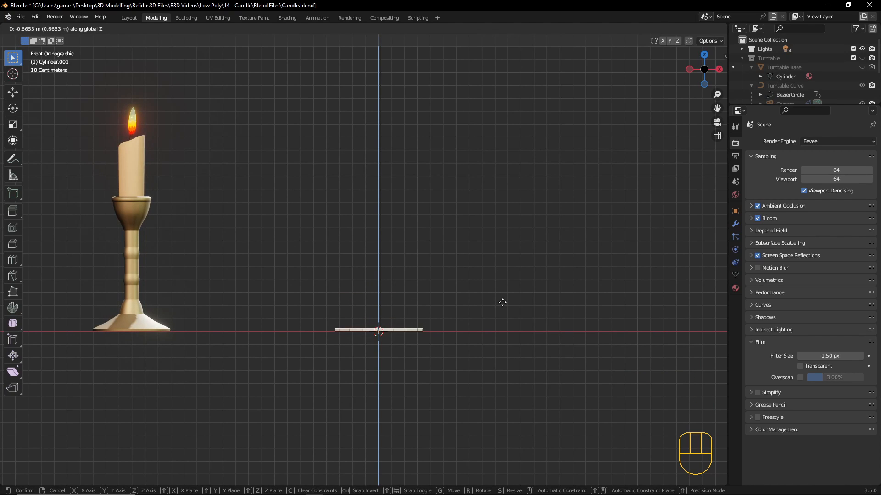
left_click(502, 302)
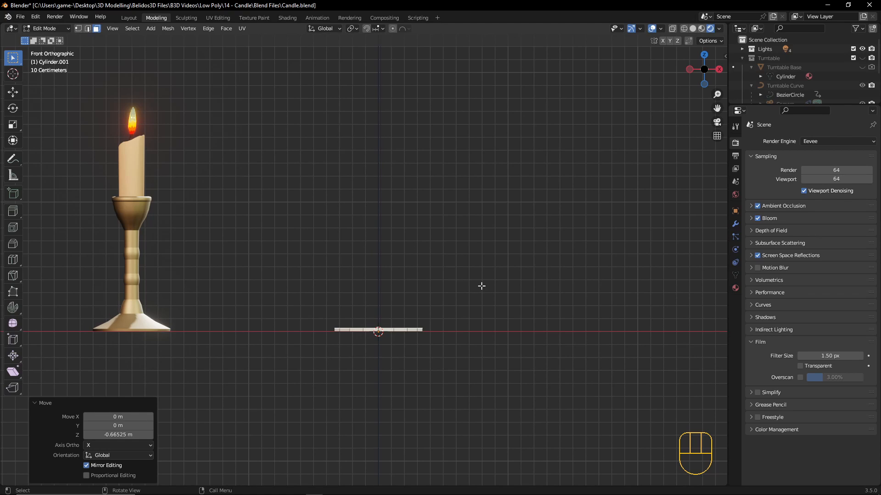
Extrude the disc's top face up about 0.0035 m and scale it to about 0.69
key("e")
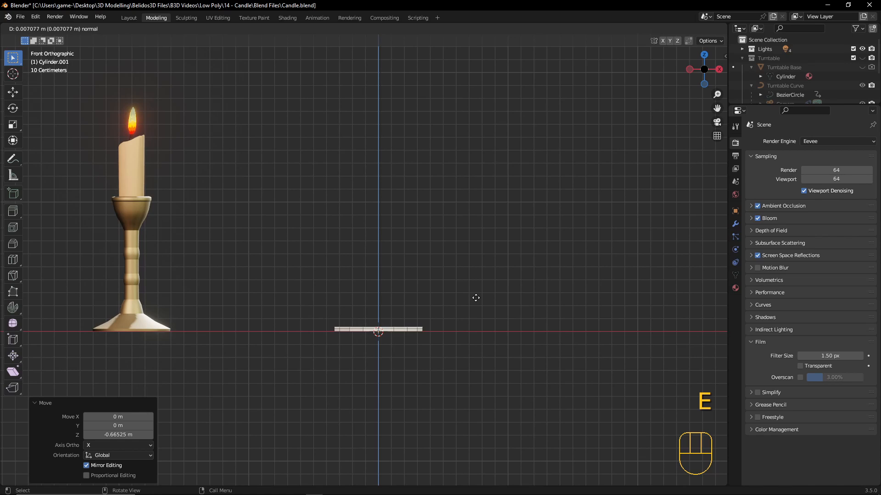
left_click(476, 298)
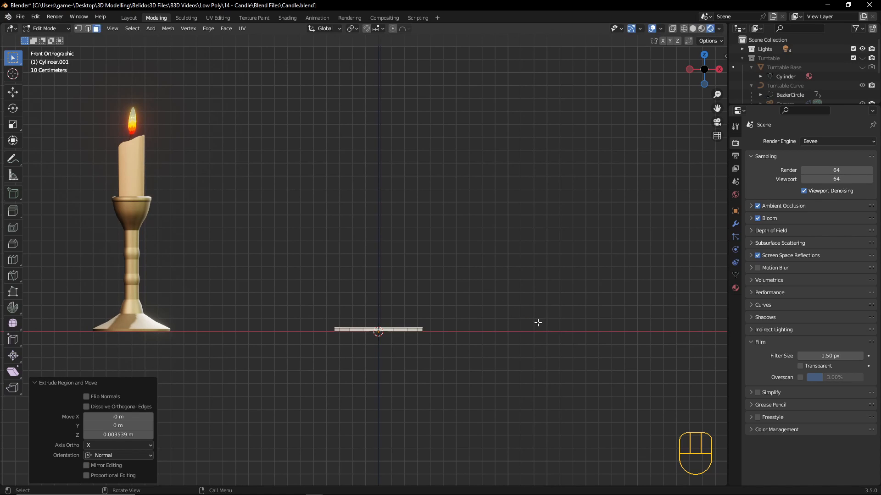
key("s")
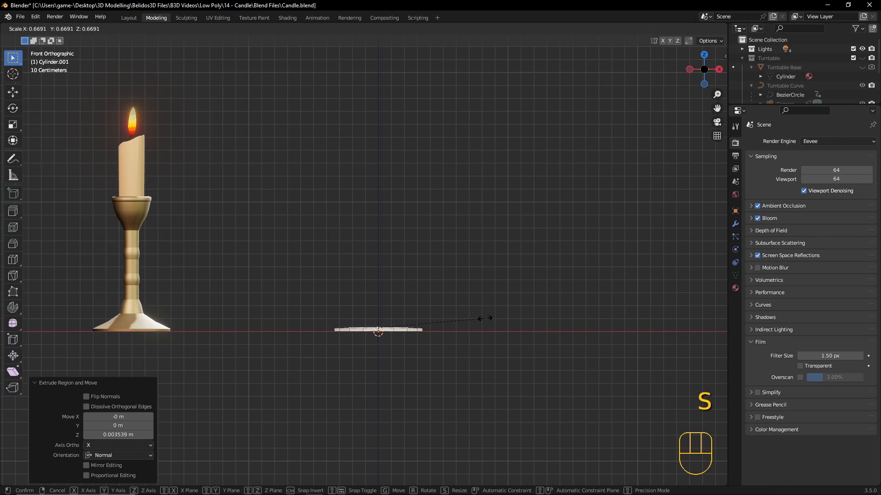
left_click(489, 318)
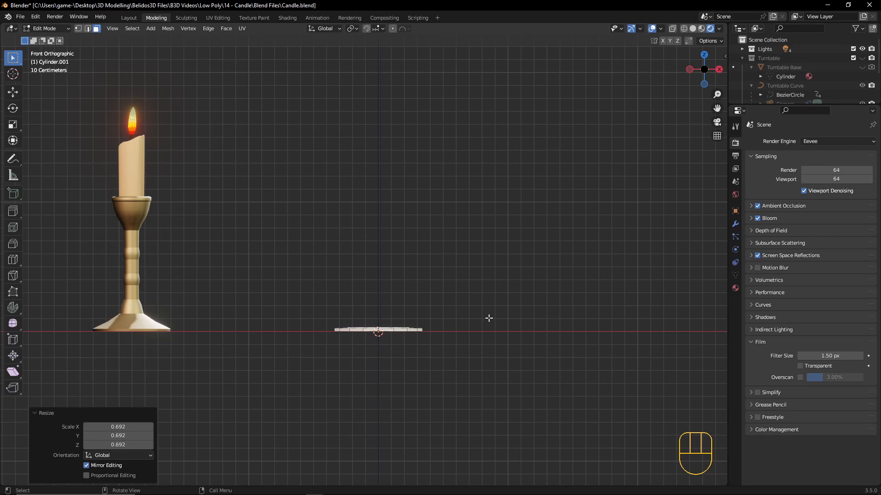
Extrude the inner top face up about 0.117 m and scale it to about 0.374, forming a tapered cone
key("e")
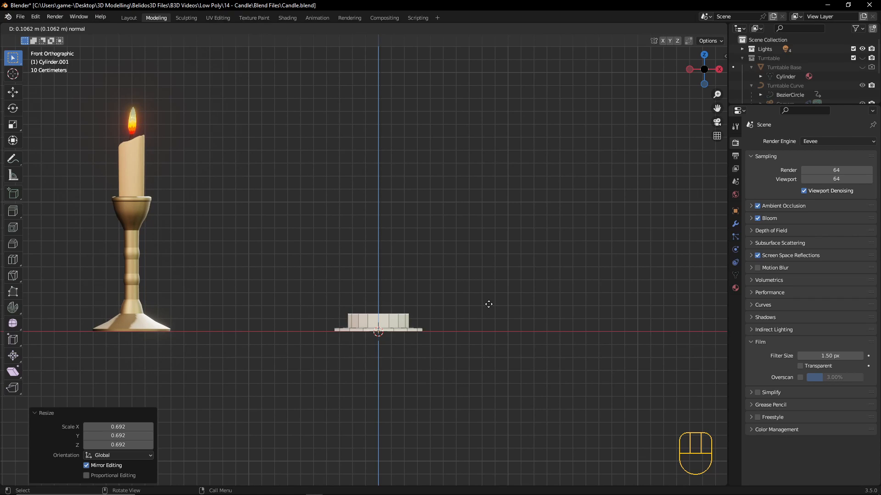
left_click(488, 303)
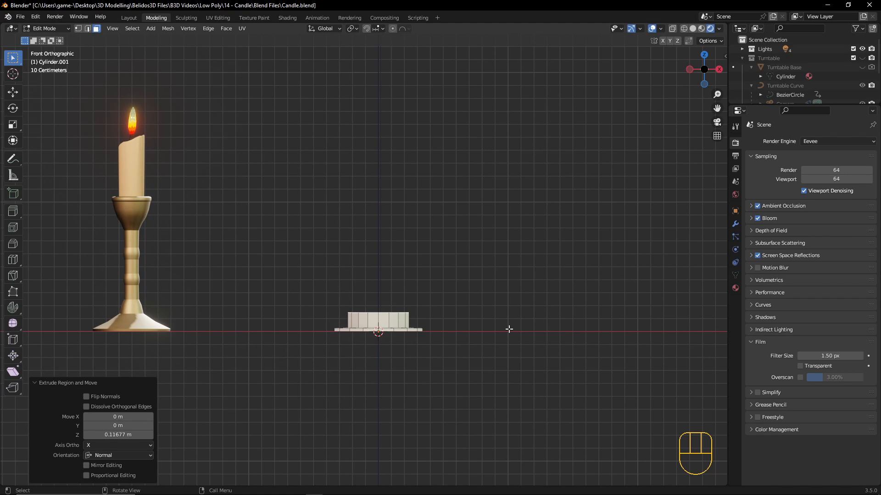
key("s")
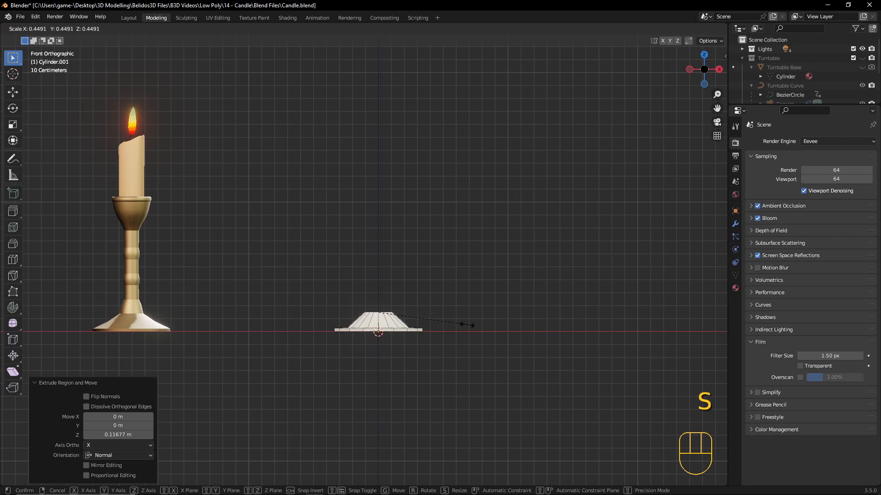
left_click(457, 320)
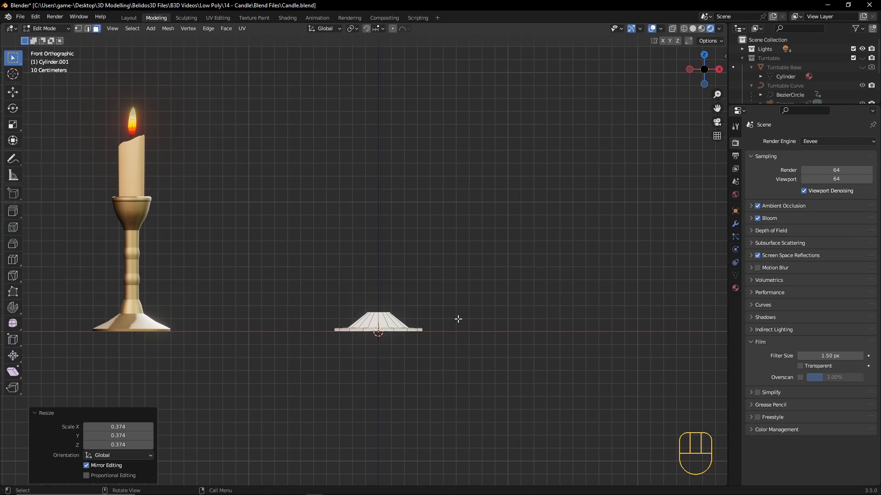
Select the edge loop at the foot of the cone and scale it out to about 1.186
middle_click_drag(486, 308, 436, 289)
scroll(404, 315, "up", 4)
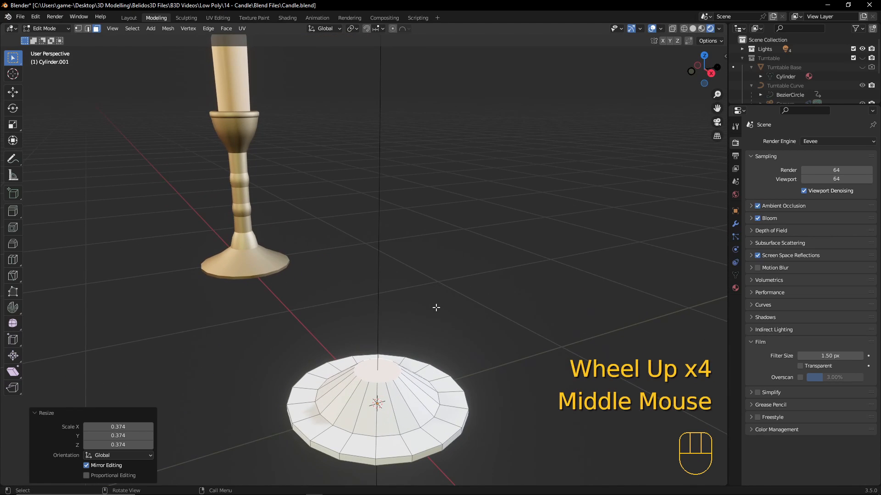
key("2")
left_click(409, 367, "alt")
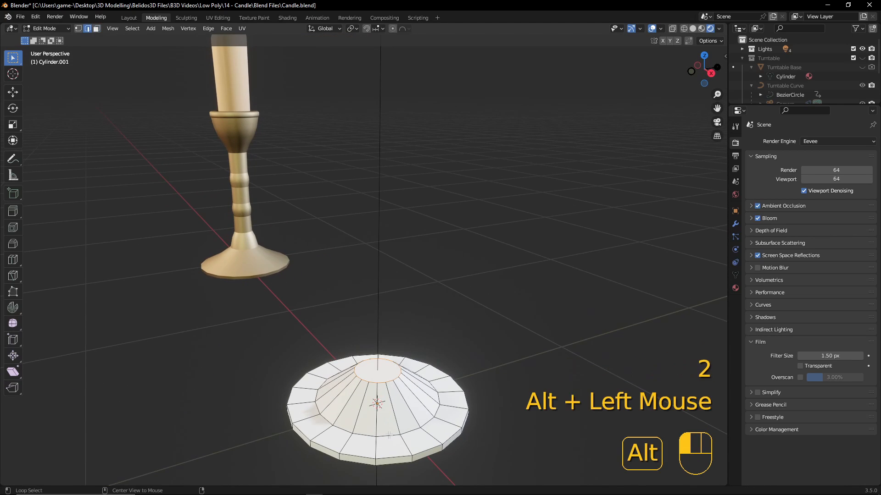
key("s")
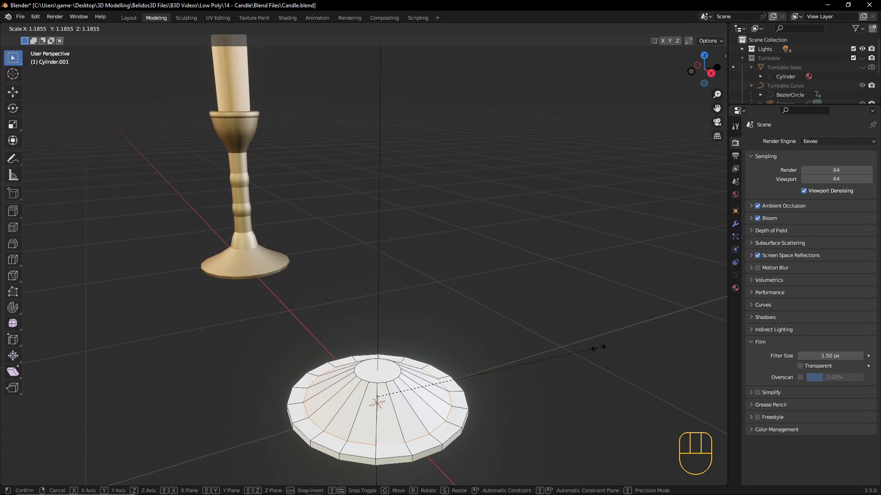
left_click(579, 359)
Add one centred loop cut around the sloped side of the cone
middle_click_drag(442, 338, 496, 310)
key("ctrl")
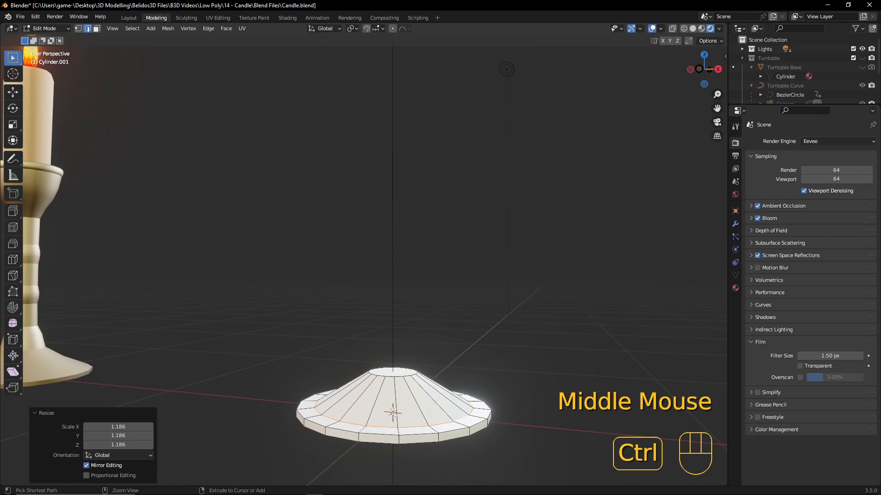
key("ctrl+r")
left_click(382, 401)
right_click(382, 401)
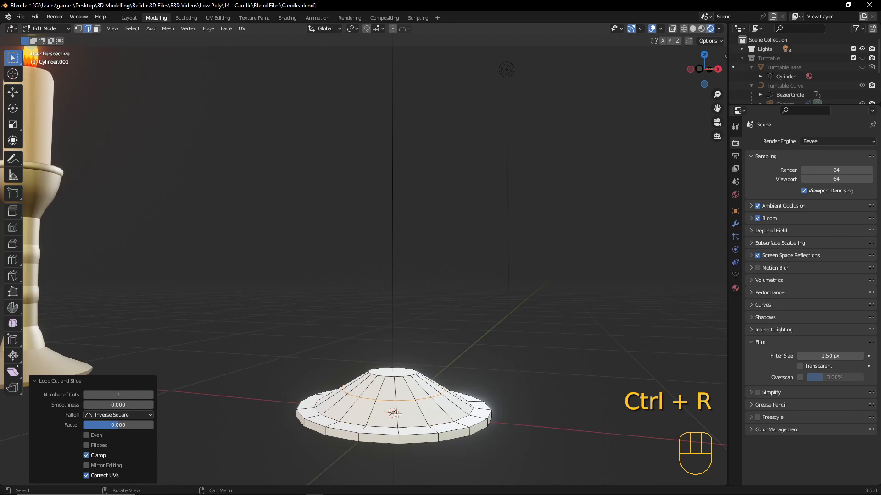
Scale the new edge loop on the cone's slope in to about 0.858
scroll(507, 298, "down", 3)
middle_click_drag(507, 295, 465, 358)
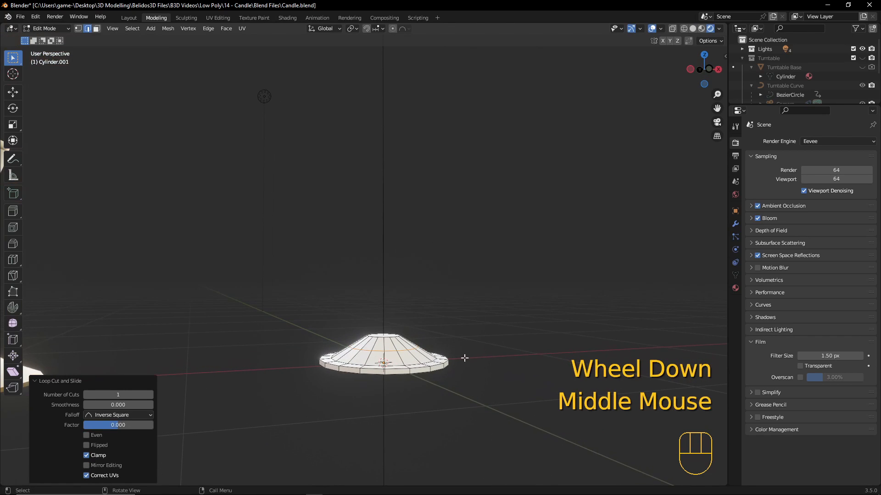
middle_click_drag(503, 317, 485, 316)
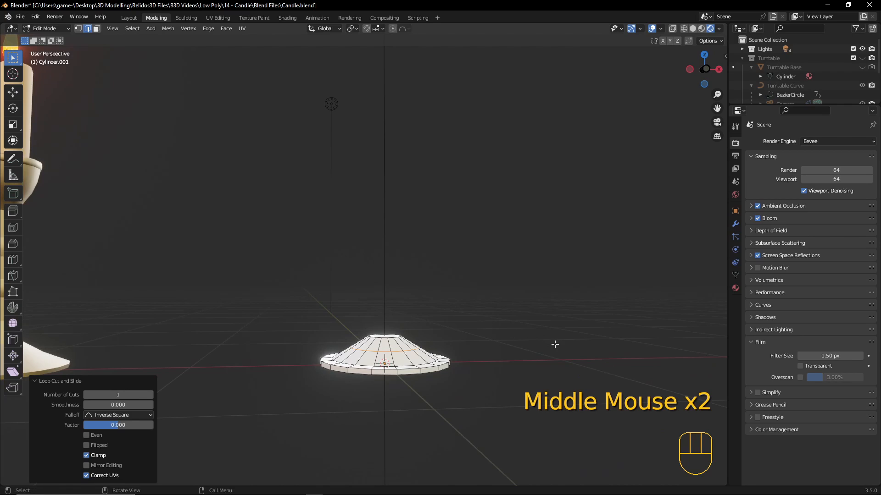
key("s")
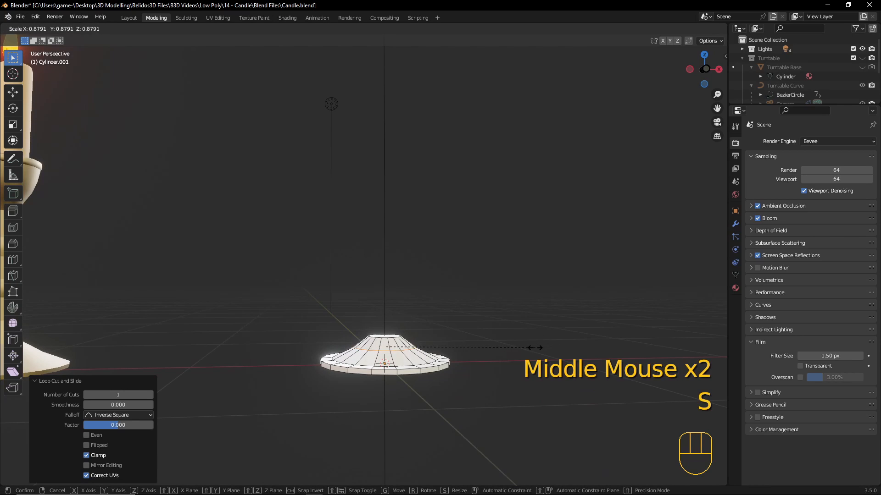
left_click(531, 348)
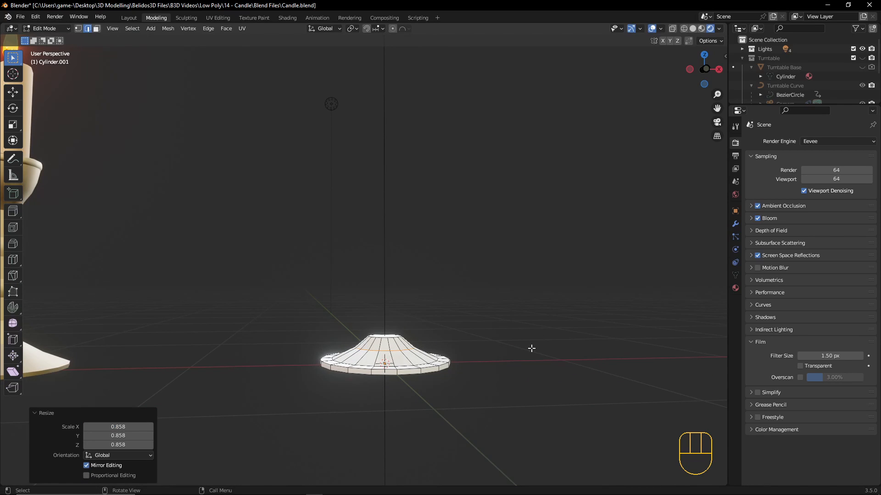
Slide the slope's edge loop down by a factor of about 0.207 and bevel it about 0.0467 m wide with one segment
key("g")
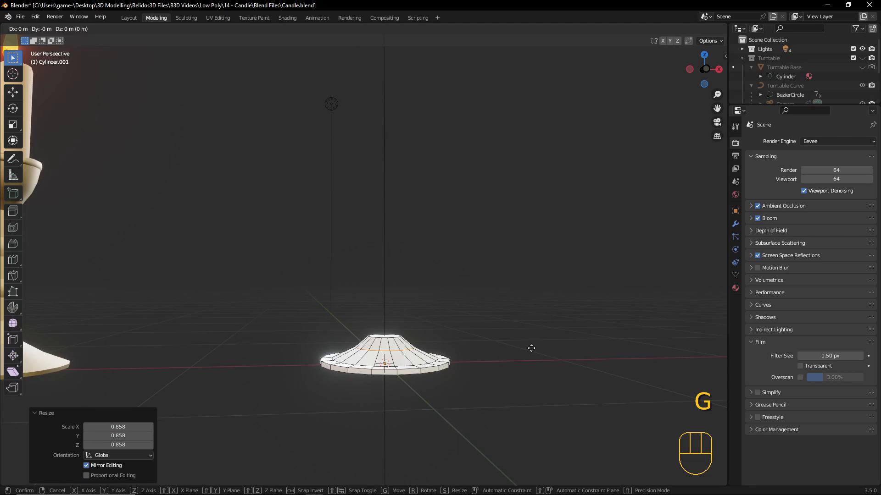
key("g")
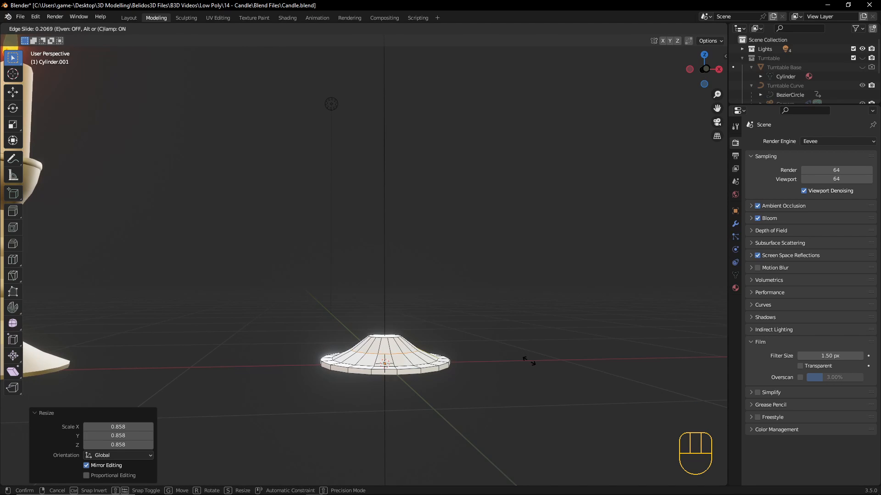
left_click(528, 361)
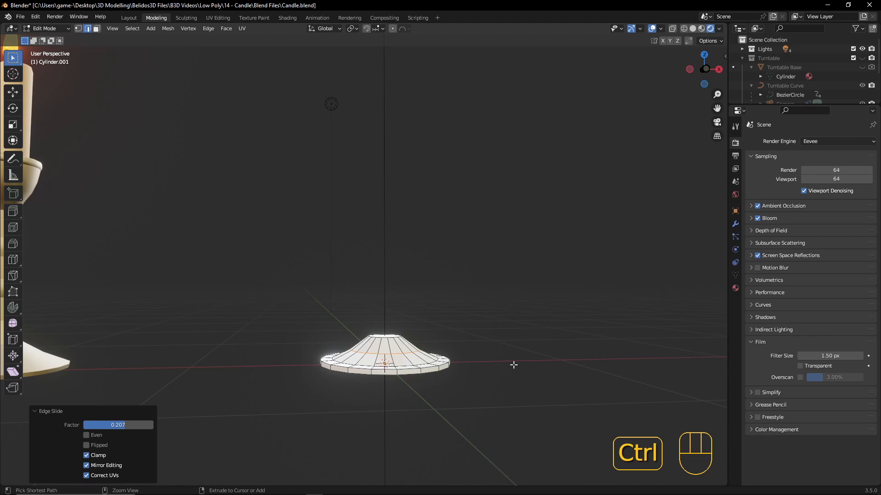
key("ctrl+b")
left_click(525, 366)
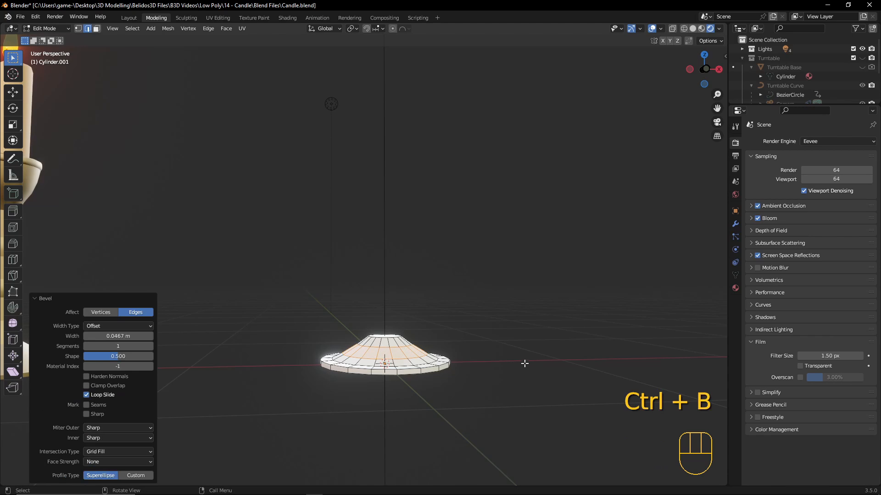
Compare the flared base with the reference candlestick's foot in Object Mode, in perspective and from the front
key("Tab")
middle_click_drag(475, 378, 299, 397)
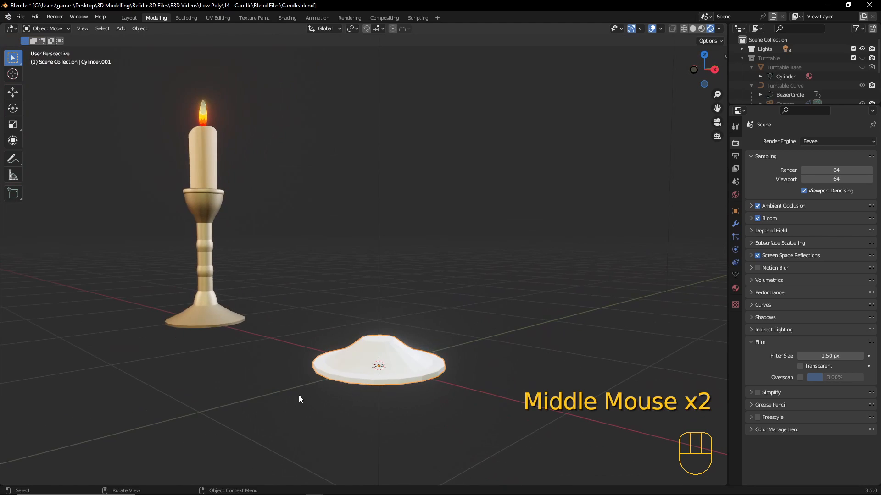
key("KP_1")
scroll(321, 385, "down", 1)
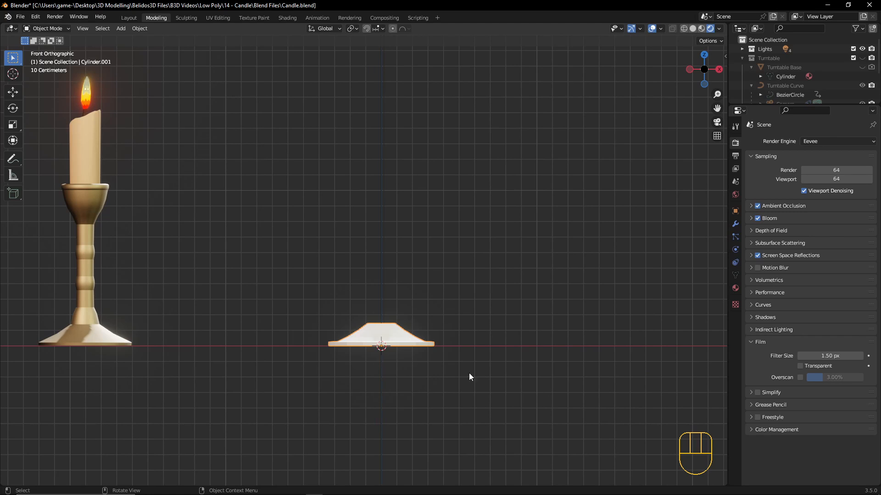
middle_click_drag(469, 377, 484, 364)
key("KP_1")
Extrude the cone's small top face straight up about 0.655 m to form the stem
key("Tab")
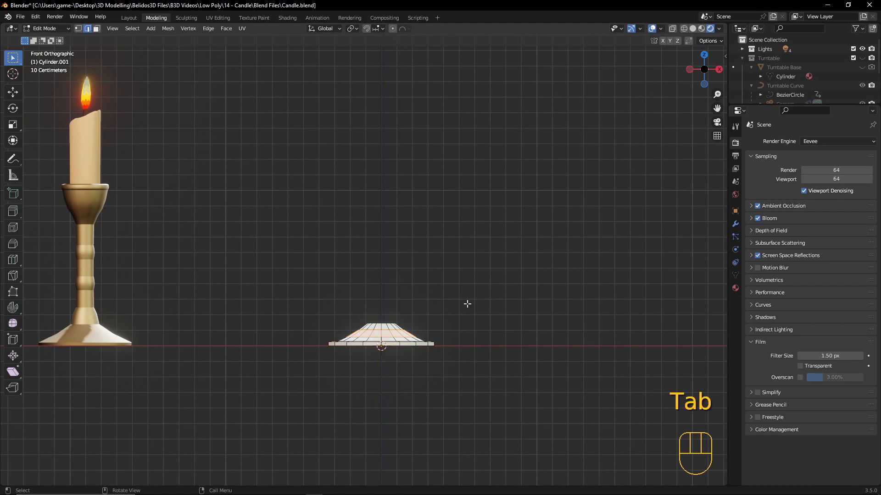
middle_click_drag(466, 305, 454, 317)
scroll(454, 317, "up", 2)
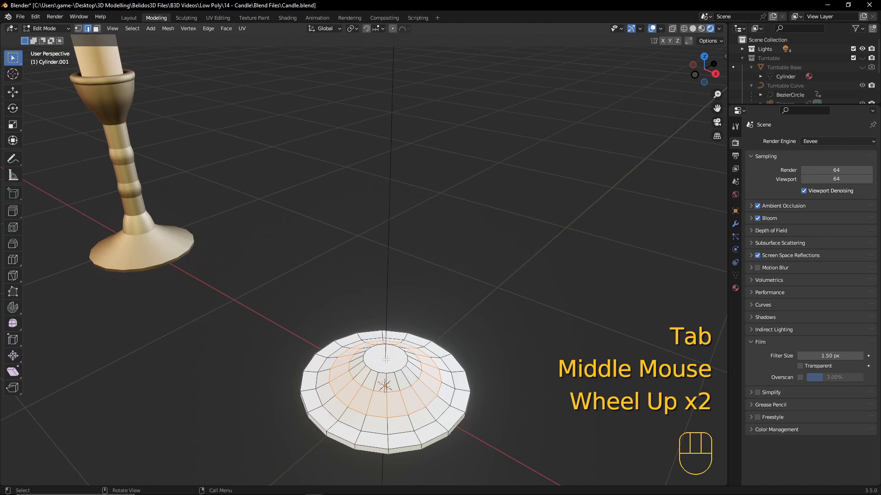
left_click(386, 359)
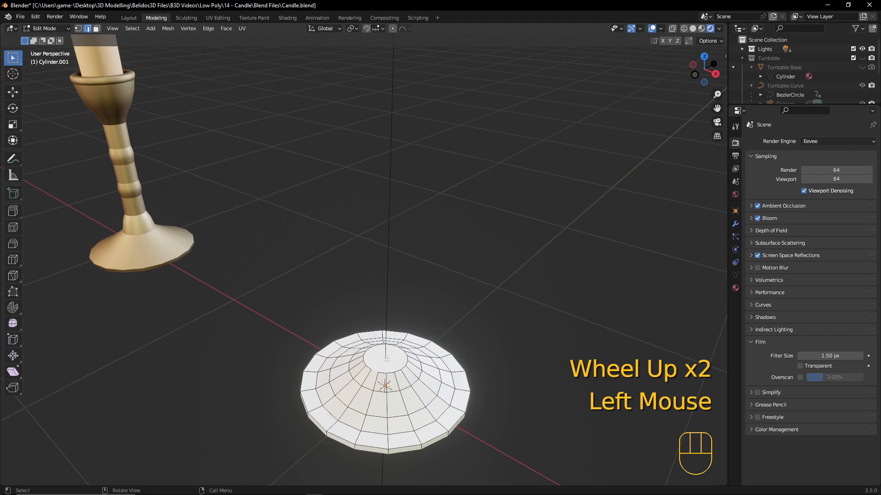
key("3")
left_click(387, 359)
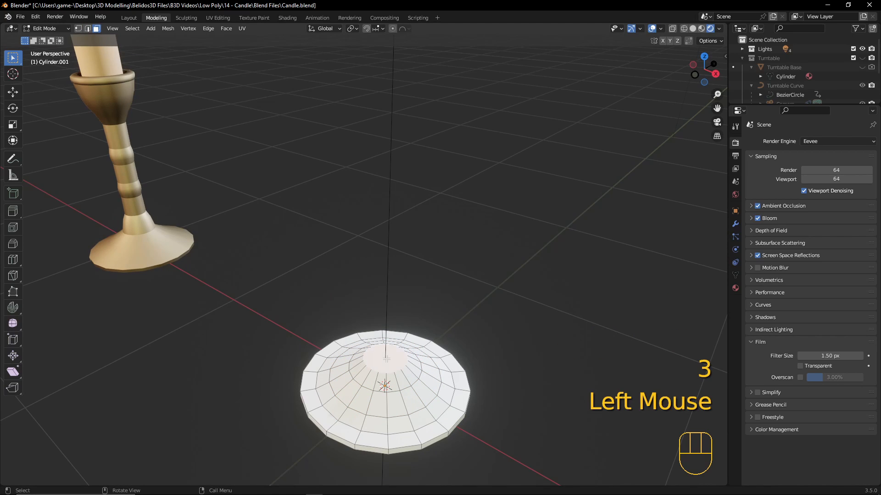
key("KP_1")
scroll(386, 358, "down", 2)
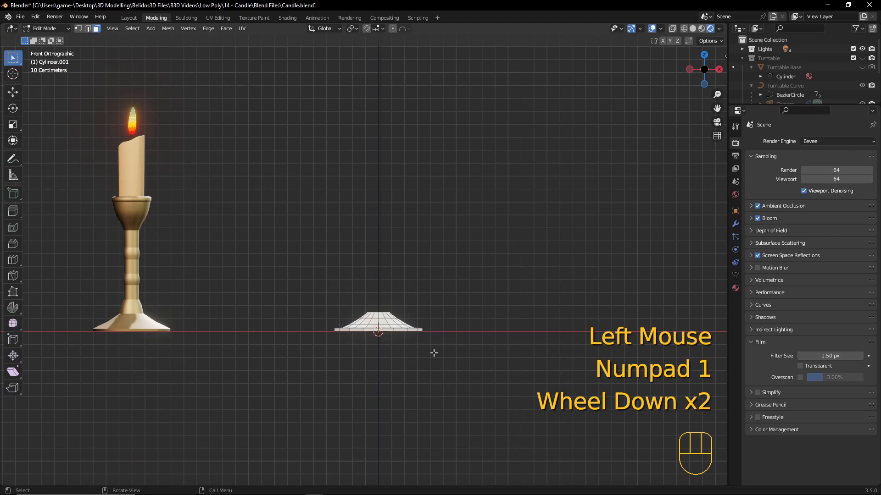
key("e")
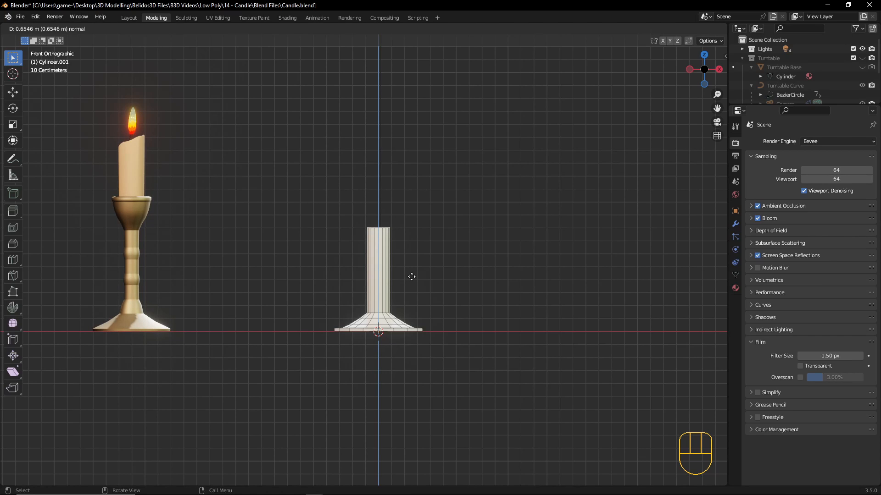
left_click(412, 276)
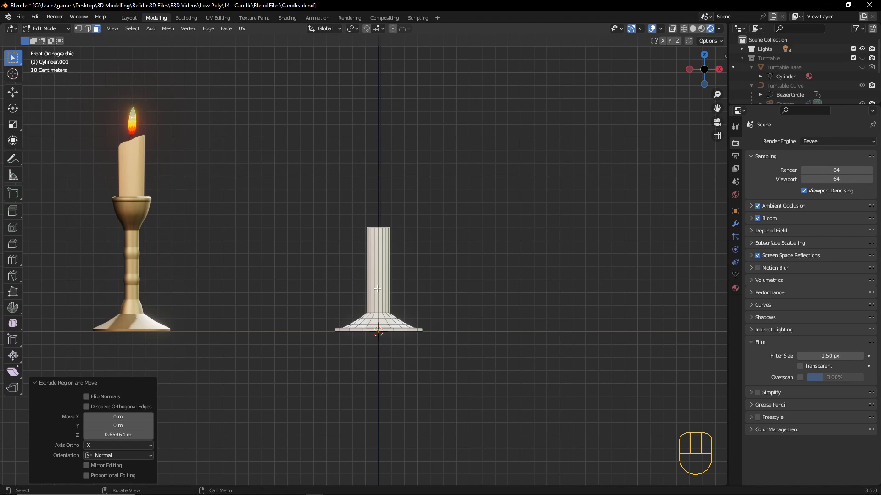
Add one loop cut around the stem, slid down toward its foot by a factor of about 0.674
key("ctrl")
key("ctrl+r")
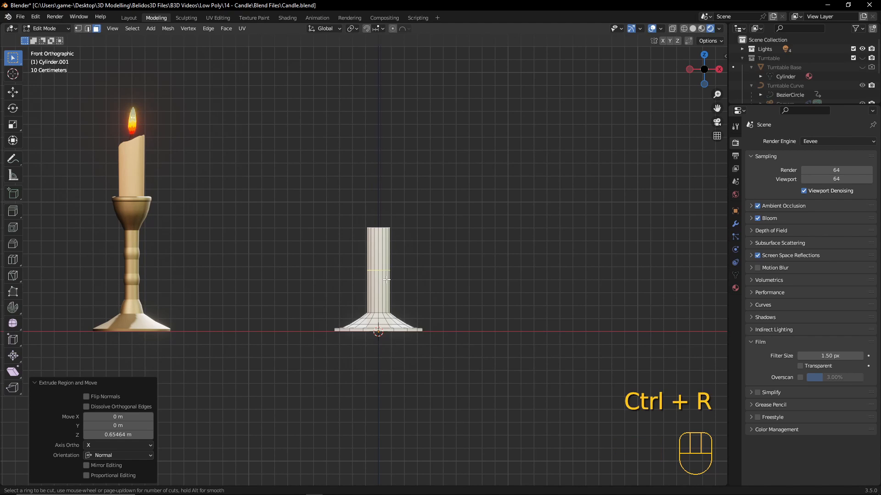
left_click(389, 279)
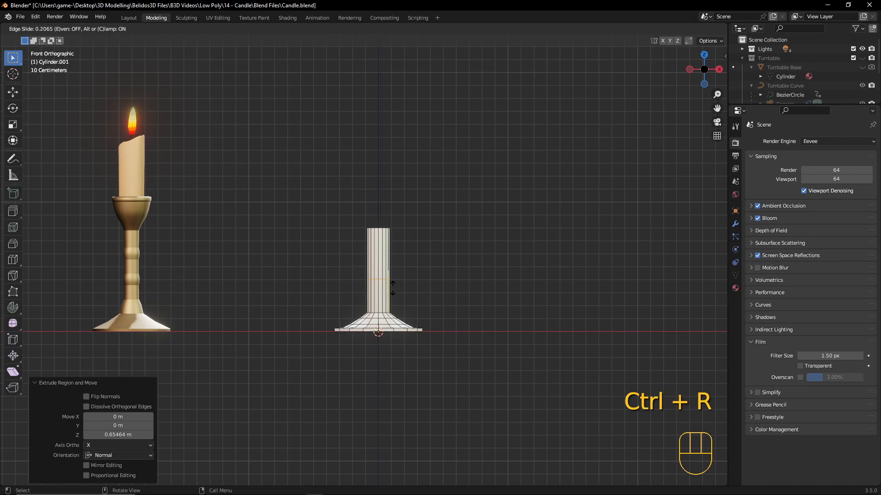
left_click(405, 308)
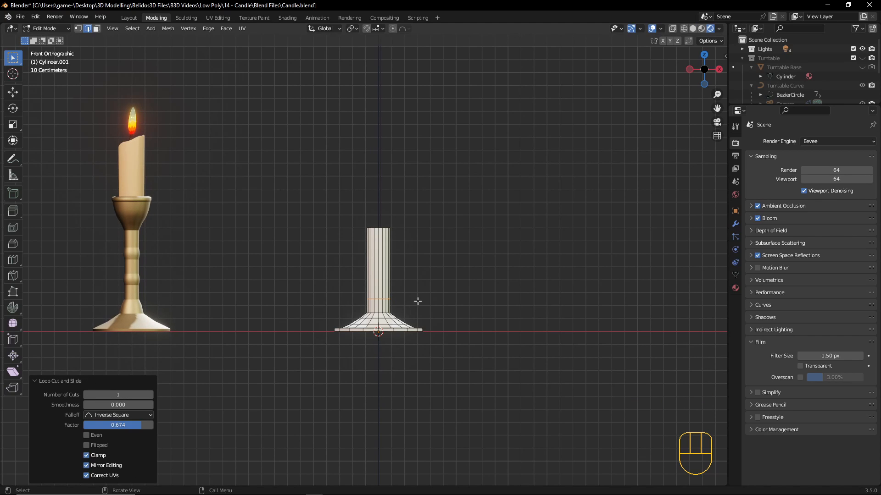
Add a second loop cut just above the first one on the stem, slid down by a factor of about 0.957
scroll(472, 398, "up", 3)
scroll(477, 394, "up", 1)
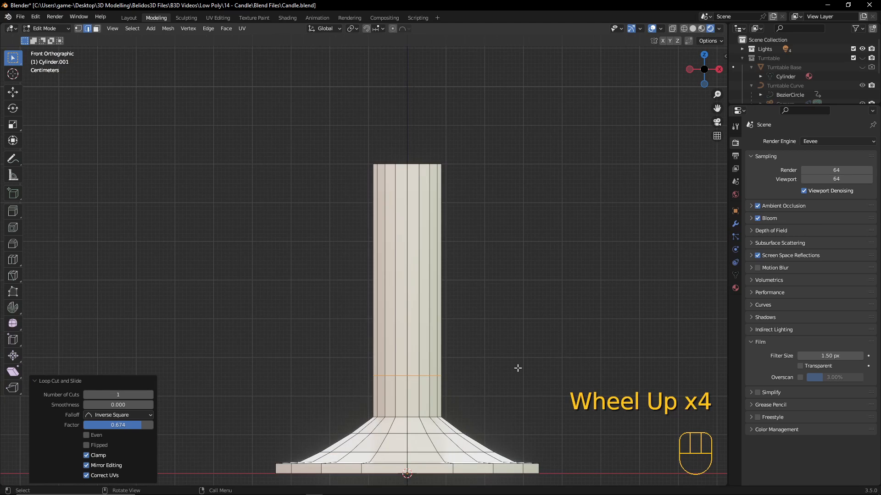
middle_click_drag(514, 399, 395, 182, "shift")
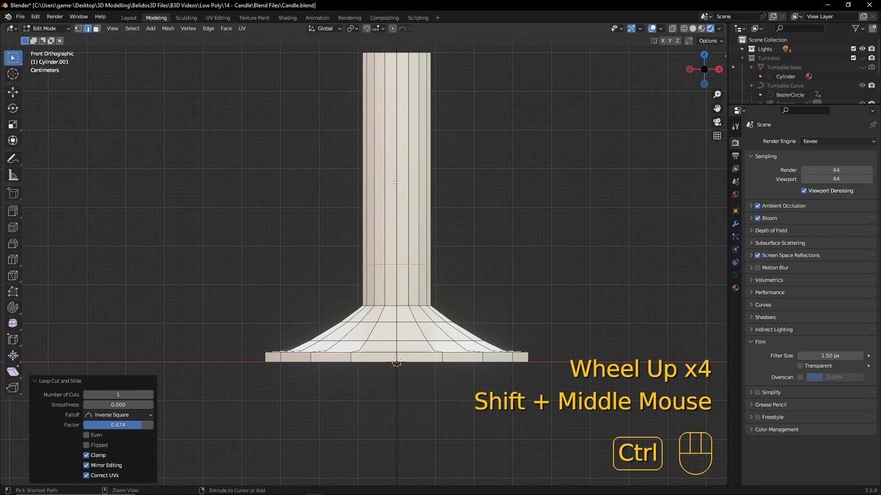
key("ctrl+r")
left_click(396, 182)
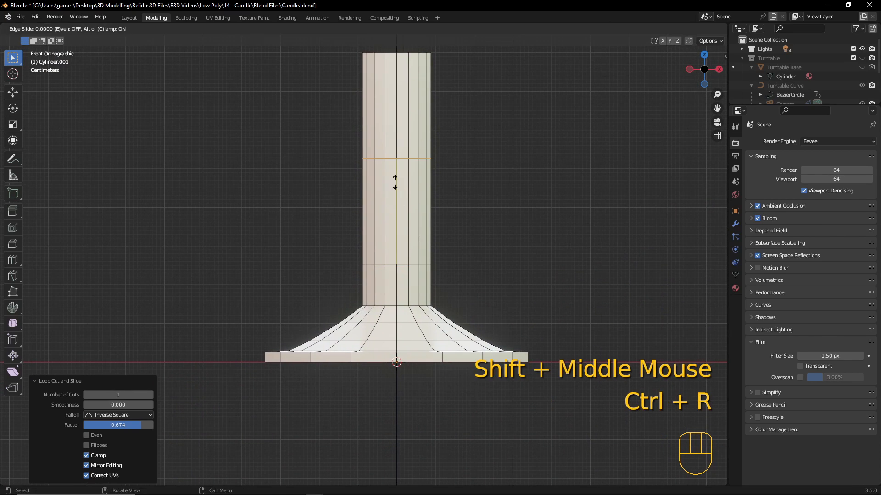
left_click(409, 282)
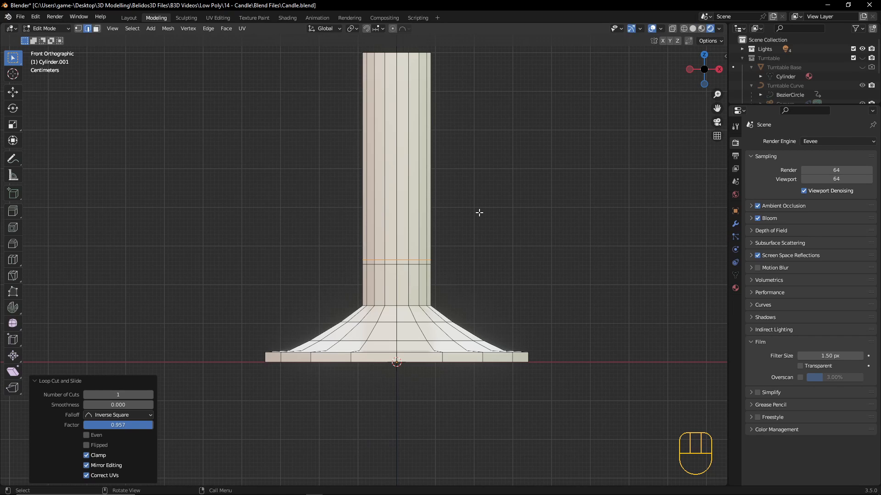
Select the ring of stem faces above the loop cuts and scale it to about 0.649 in X and Y only
key("3")
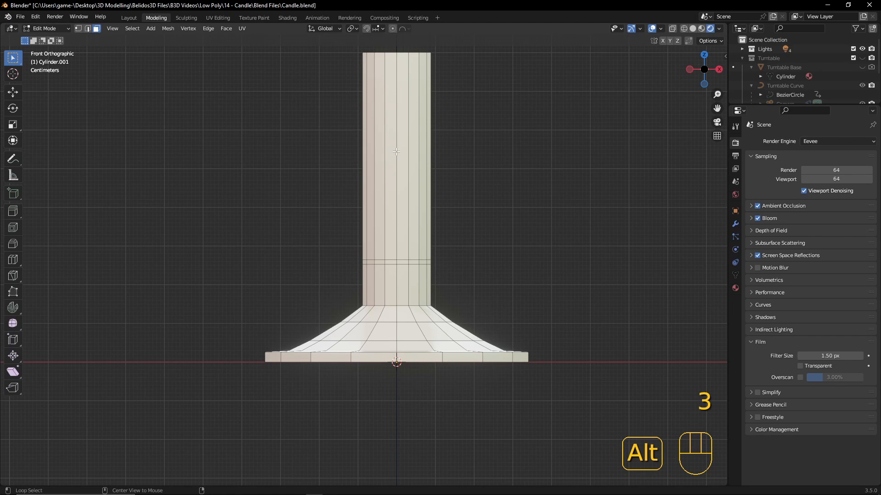
left_click(396, 152, "alt")
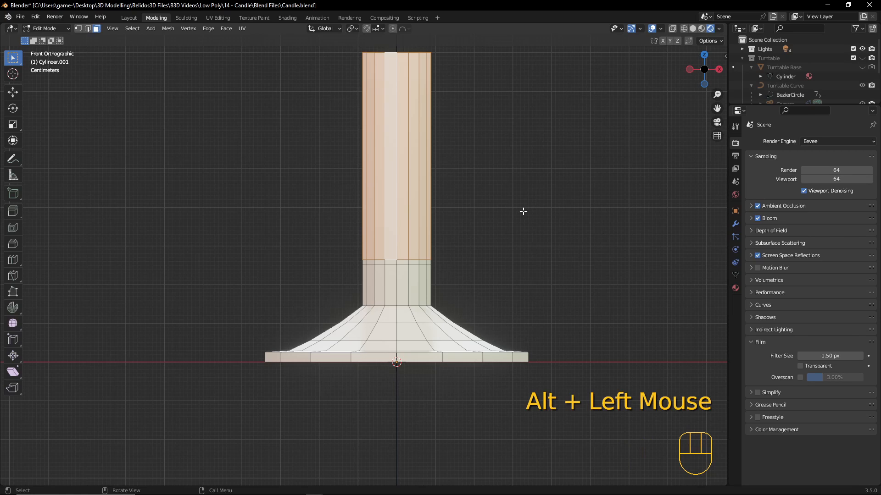
key("s")
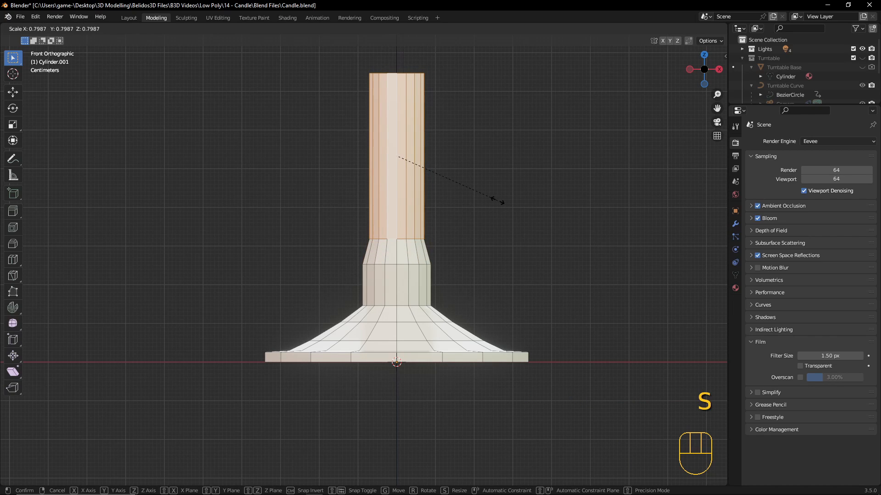
key("shift+z")
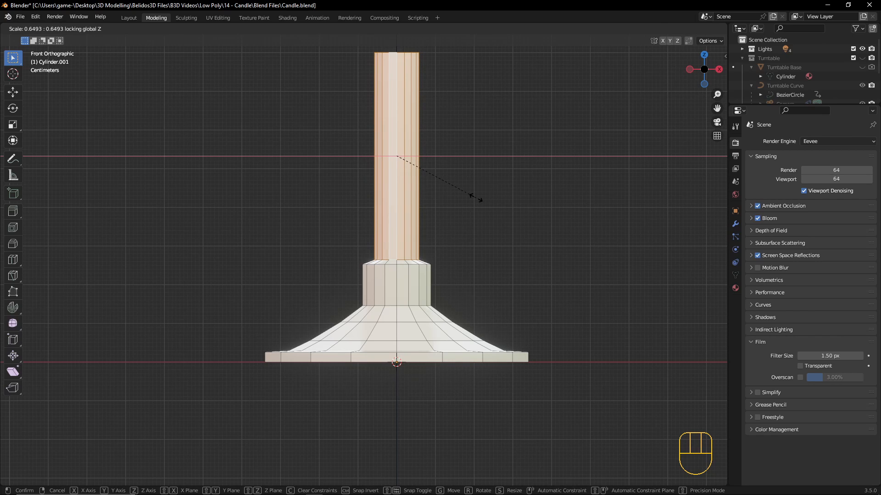
left_click(475, 198)
Select the edge loop at the top of the wide collar and move it down about 0.04 m along Z
scroll(432, 220, "down", 4)
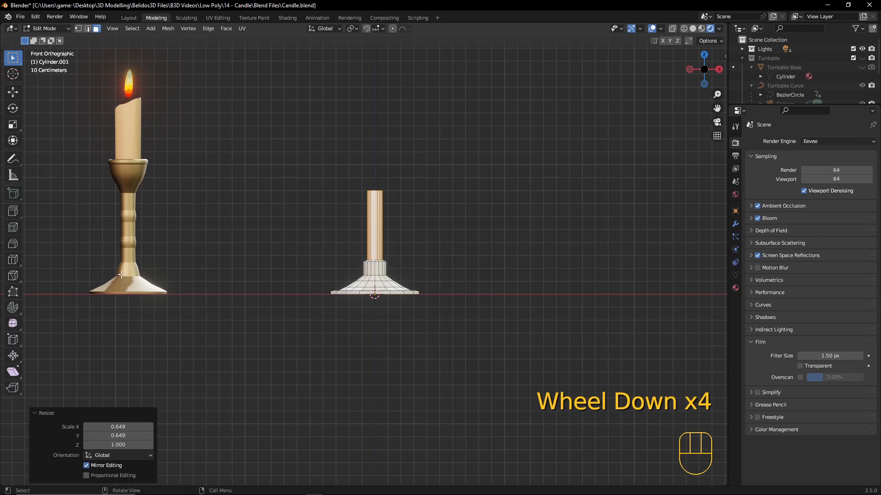
scroll(431, 271, "up", 3)
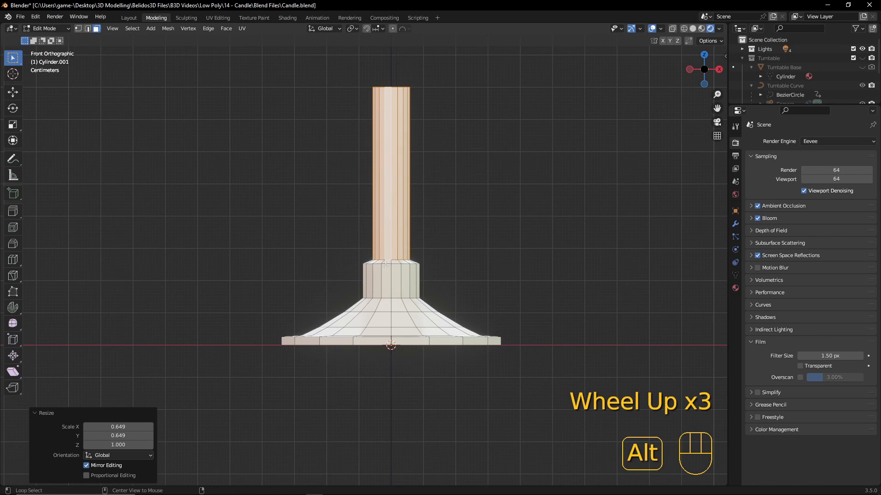
key("2")
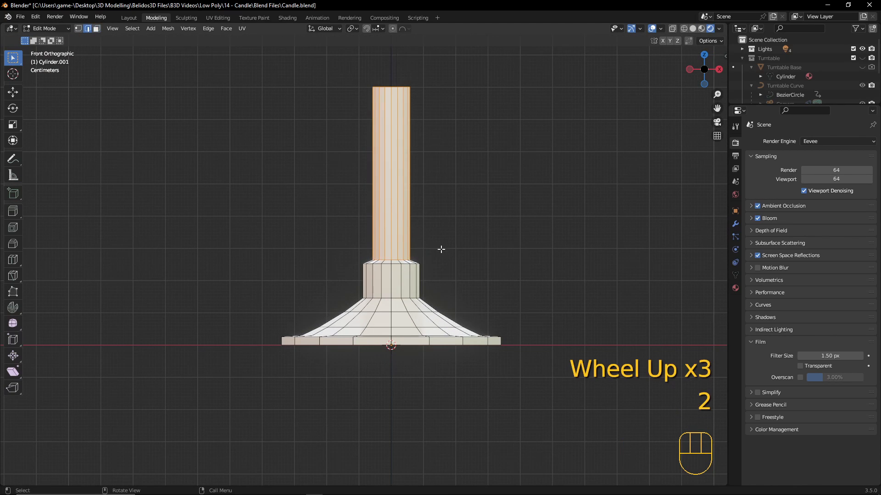
left_click(387, 263, "alt")
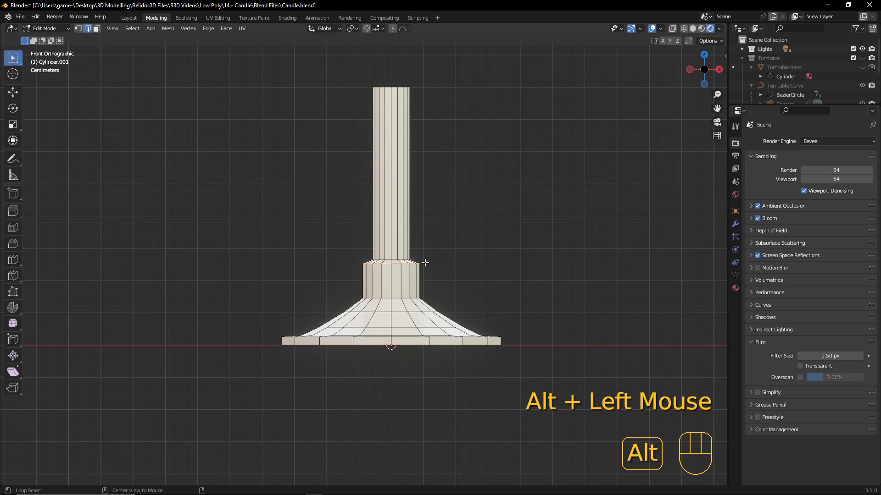
key("g")
key("z")
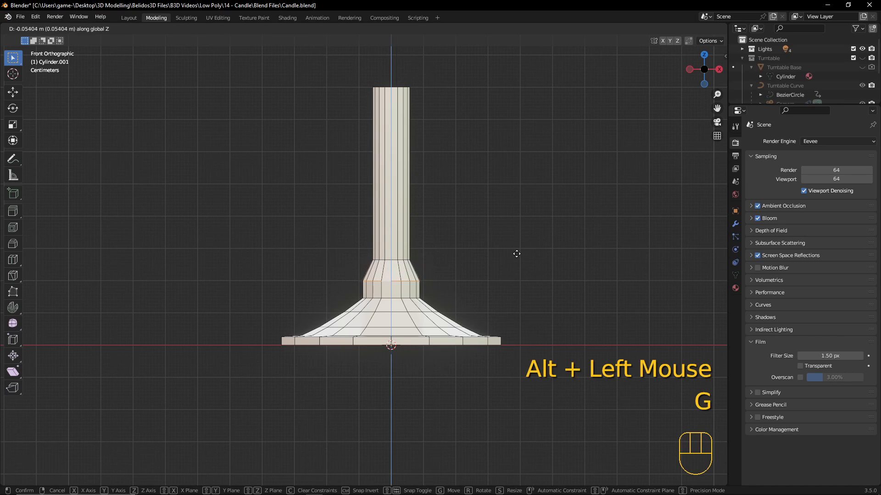
left_click(512, 257)
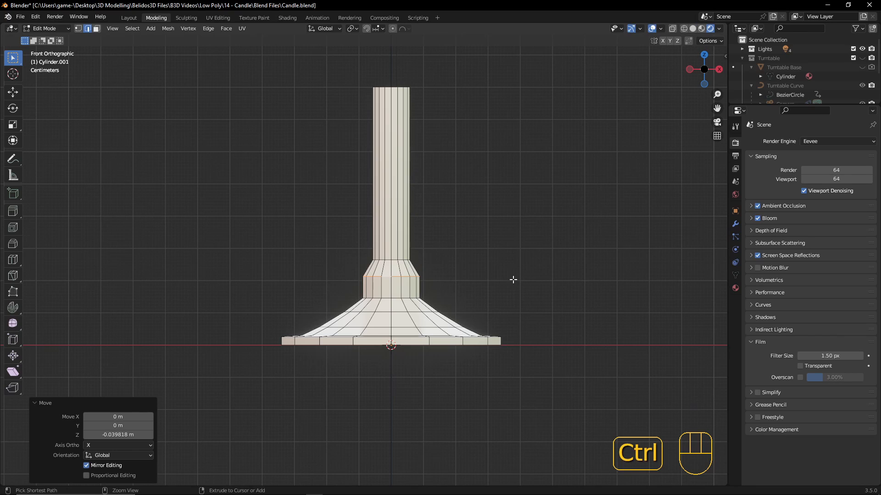
Bevel the collar's selected edge loop about 0.033 m wide with 2 segments and leave mesh editing
key("ctrl+b")
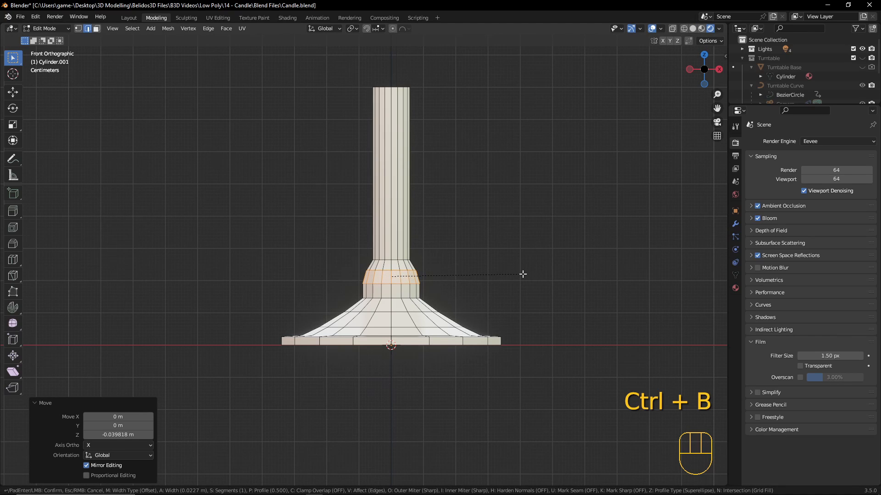
scroll(523, 274, "up", 1)
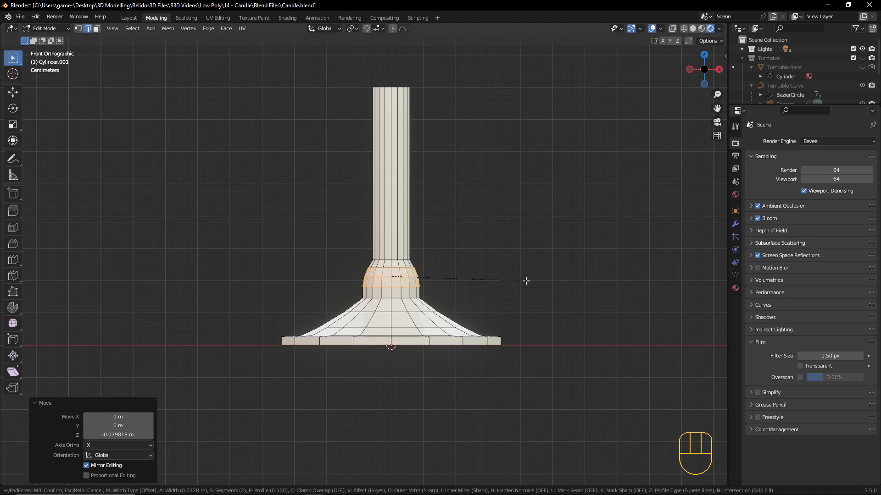
left_click(526, 280)
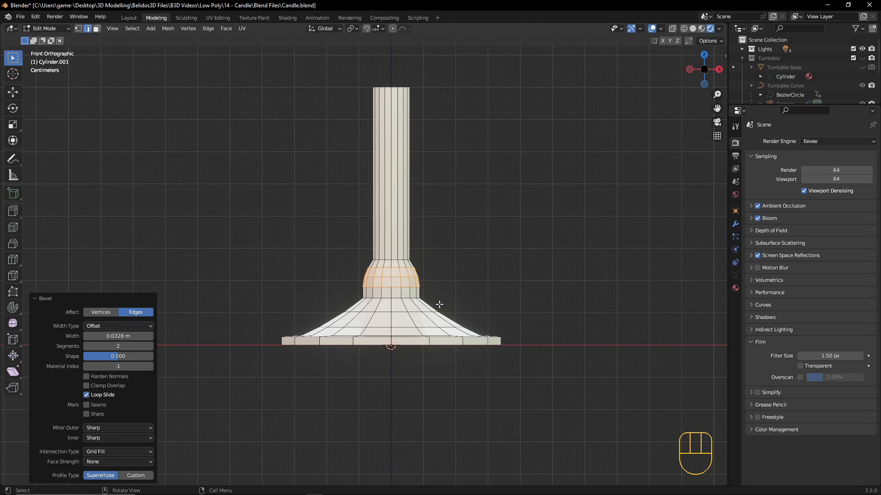
key("Tab")
Add two evenly spaced loop cuts around the stem above the collar and bevel them about 0.041 m wide with 2 segments
scroll(517, 250, "down", 2)
scroll(509, 250, "down", 1)
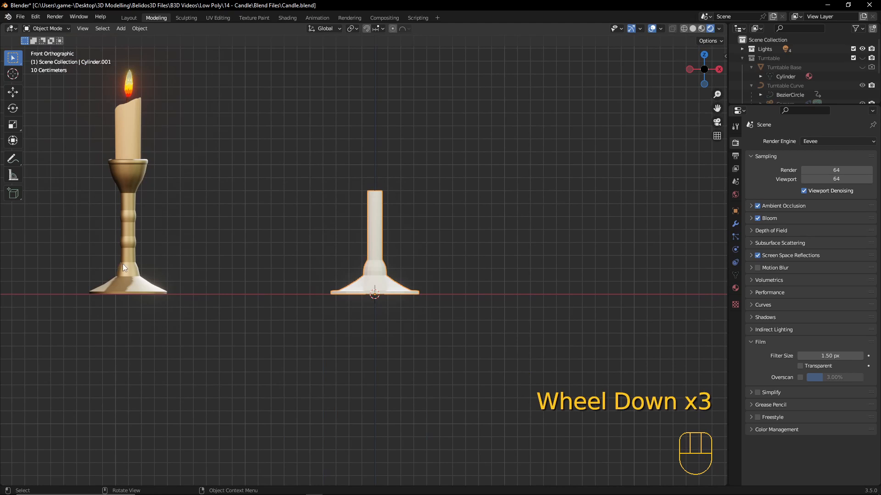
scroll(408, 266, "up", 2)
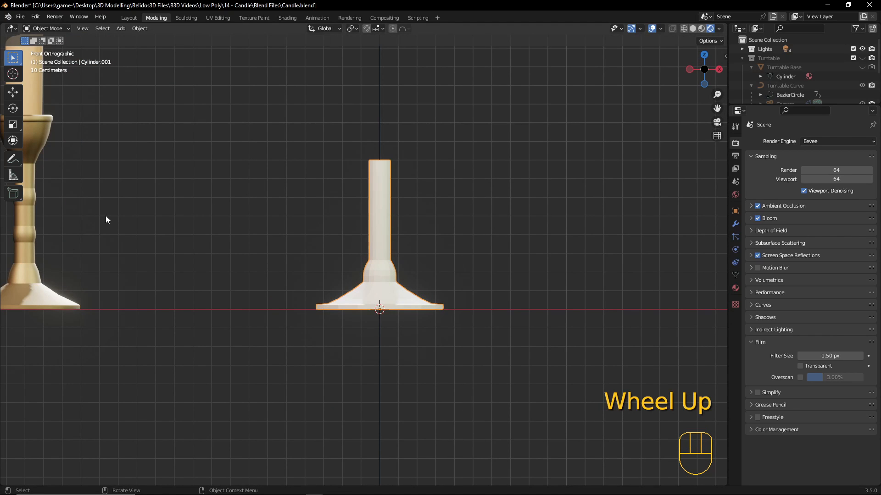
key("Tab")
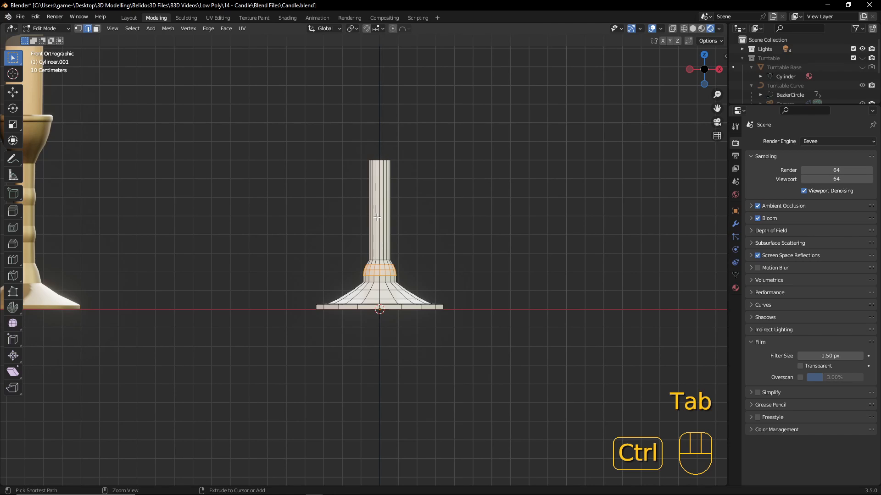
key("ctrl+r")
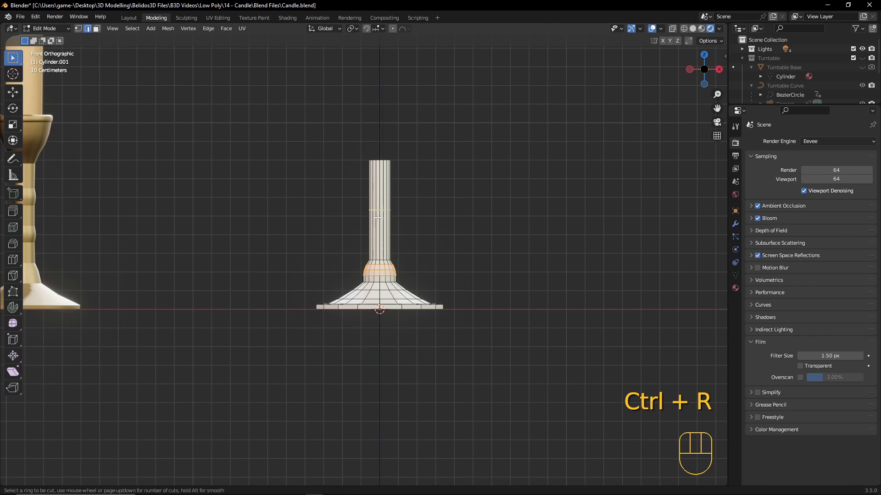
scroll(379, 218, "up", 1)
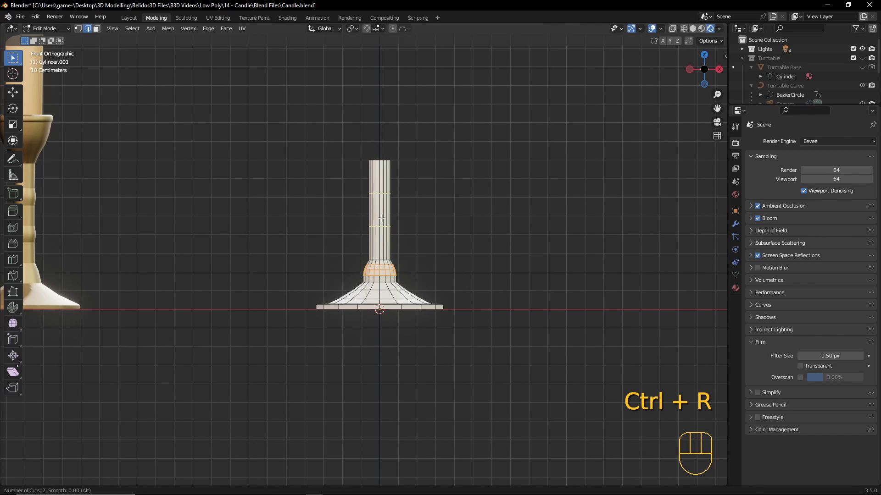
left_click(381, 218)
right_click(406, 218)
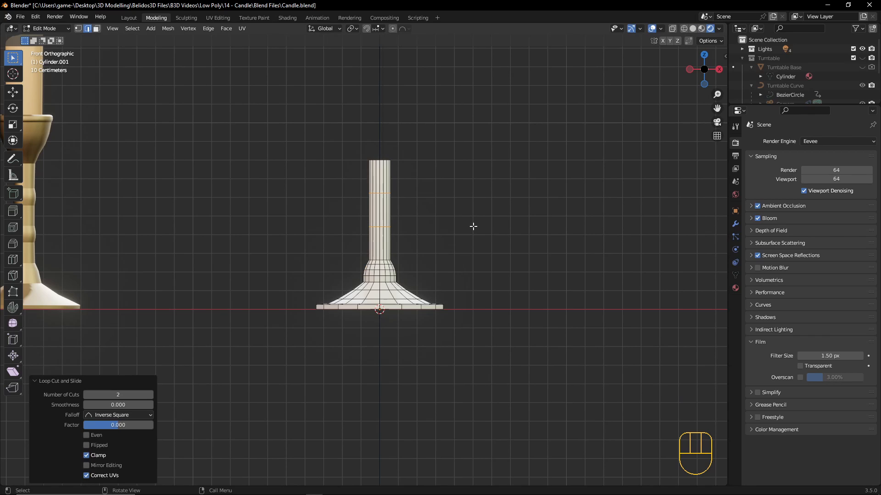
key("ctrl+b")
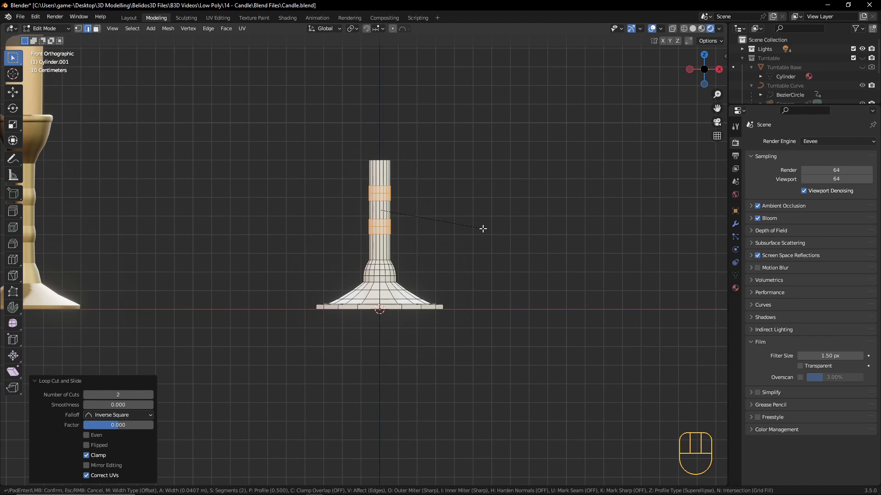
left_click(482, 228)
Select the middle edge loops of both beveled bands on the stem and scale them to about 1.282 in X and Y only
scroll(458, 243, "up", 2)
middle_click_drag(458, 243, 512, 303, "shift")
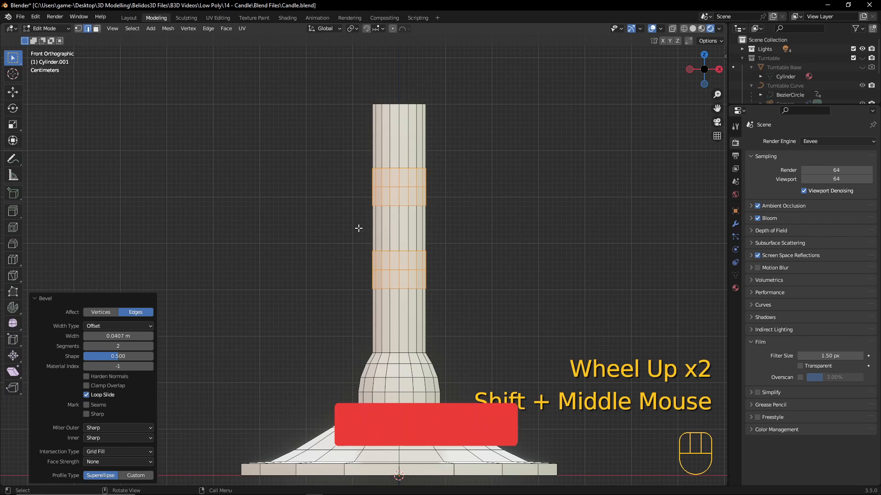
left_click(404, 187, "alt")
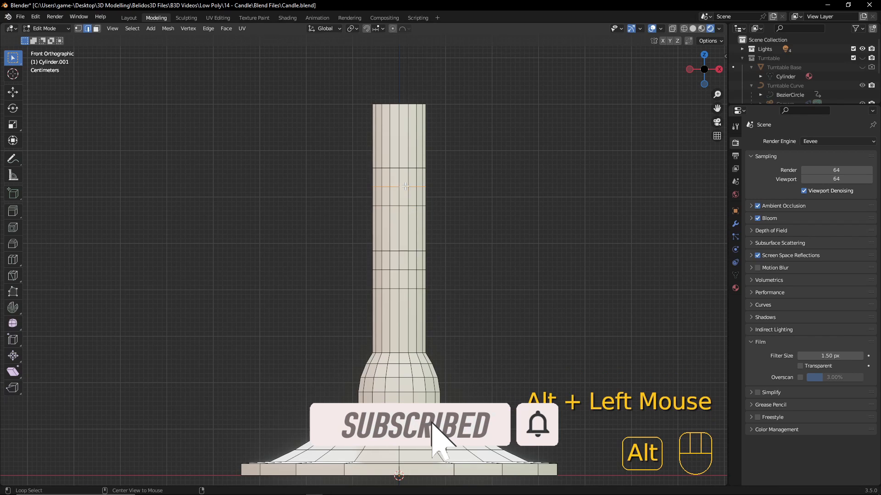
left_click(404, 271, "alt+shift")
key("s")
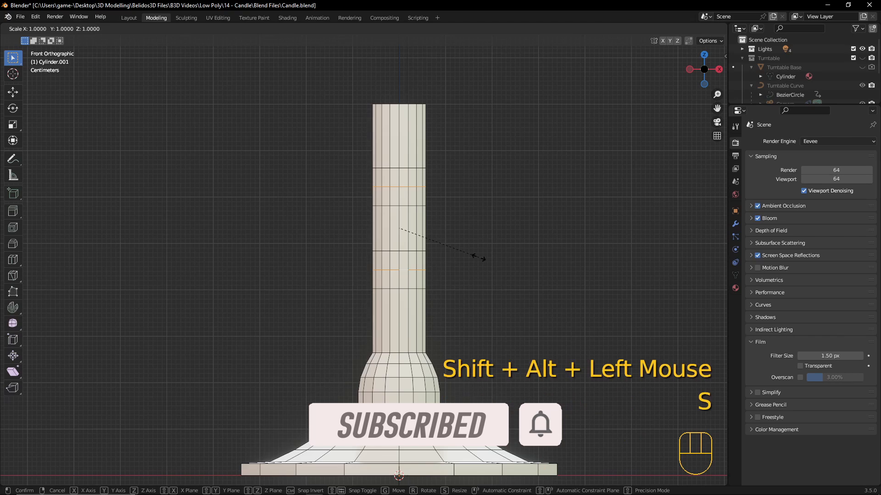
key("shift")
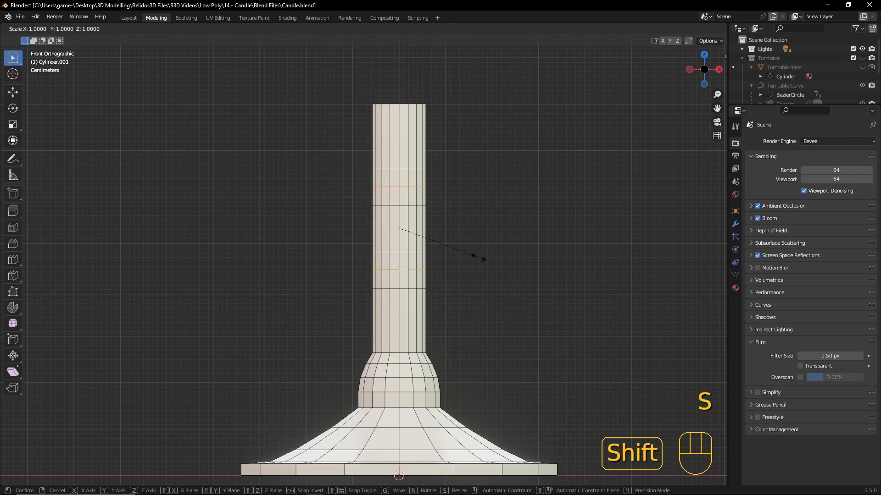
key("shift+z")
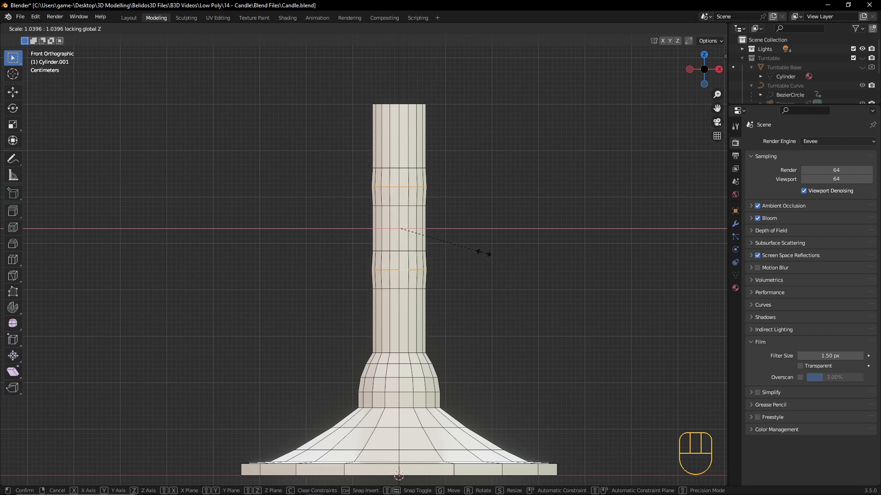
left_click(506, 246)
Bevel the two widened stem loops with 2 segments to round both rings, and leave mesh editing
key("ctrl+b")
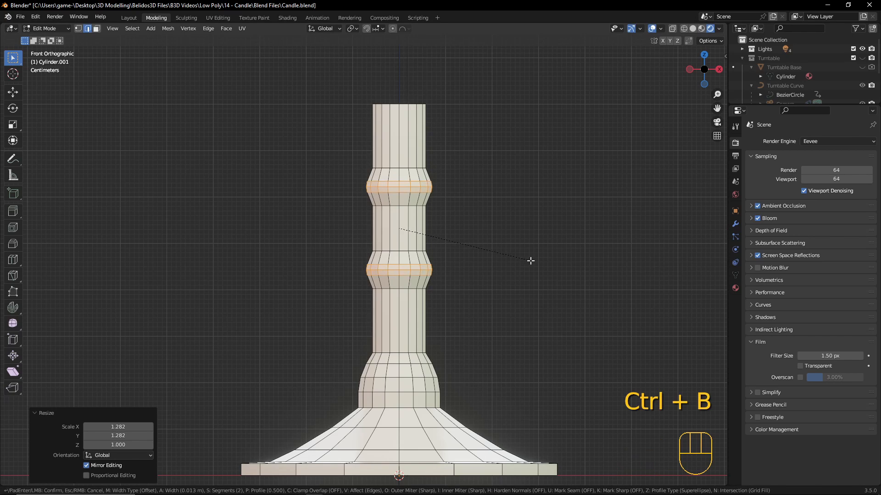
left_click(538, 258)
key("Tab")
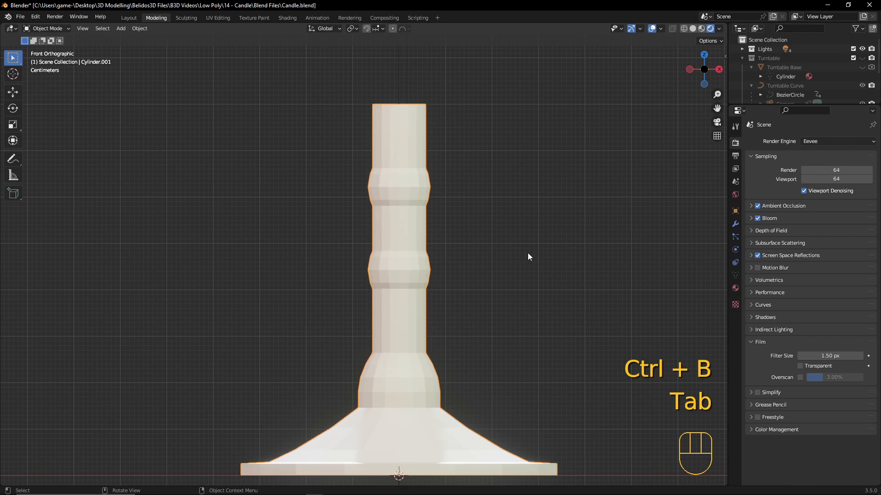
Select the stem's top face and extrude it upward about 0.211 m
scroll(516, 265, "down", 5)
scroll(324, 270, "down", 1)
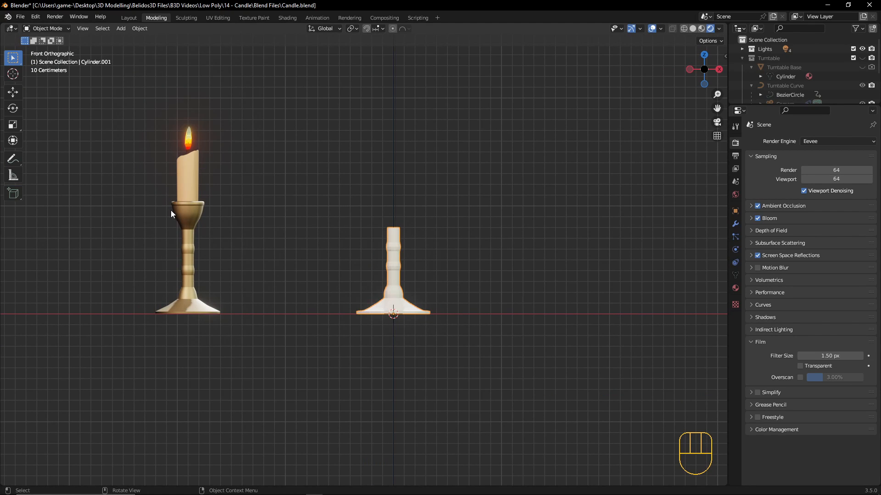
key("Tab")
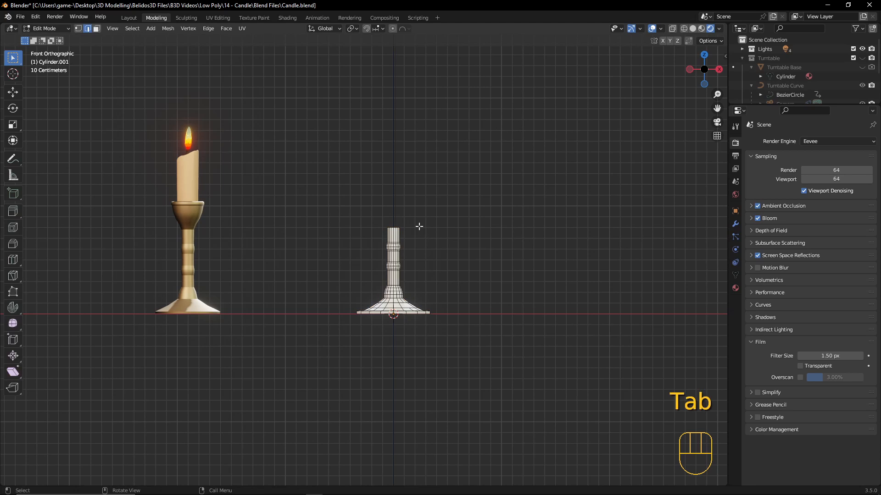
scroll(419, 230, "up", 2)
middle_click_drag(420, 256, 381, 271)
key("3")
left_click(449, 229)
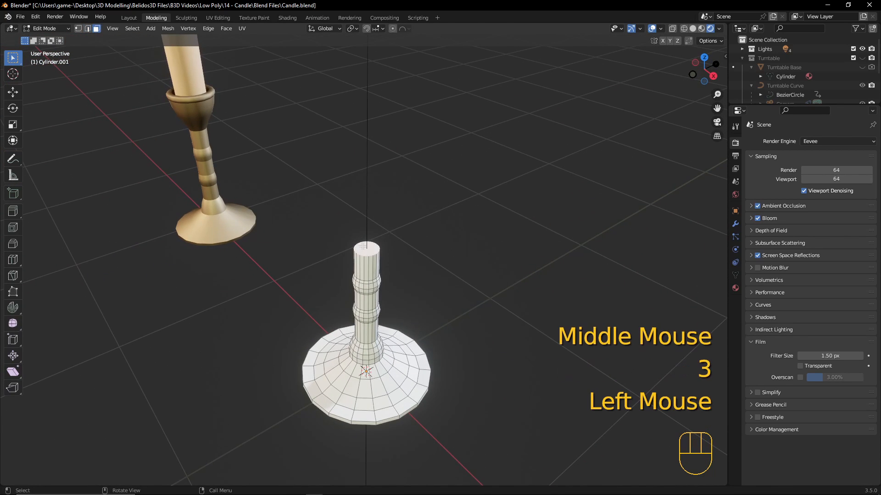
key("KP_1")
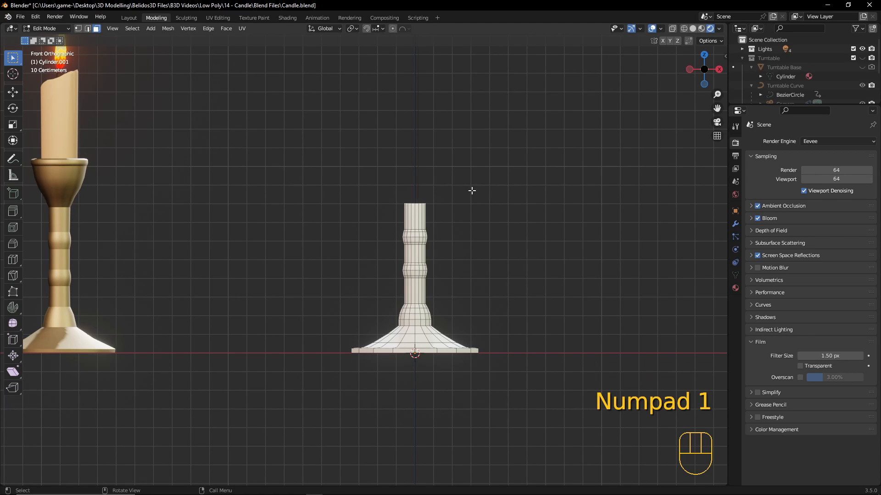
key("e")
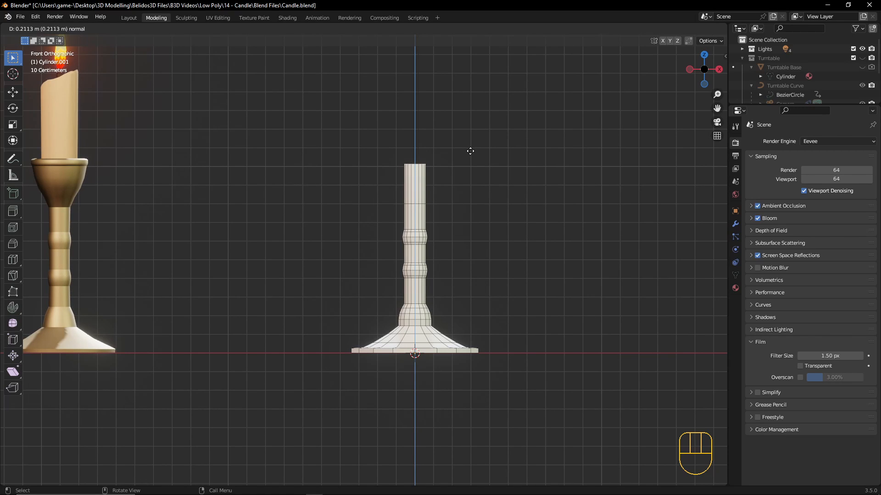
left_click(470, 151)
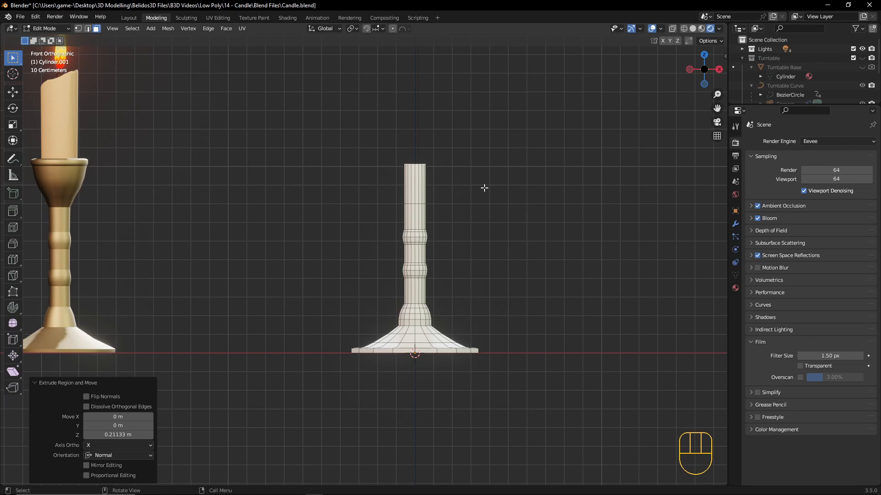
Scale the extruded top face to about 3.078 to flare the cup, and raise it about 0.015 m in total along Z
key("s")
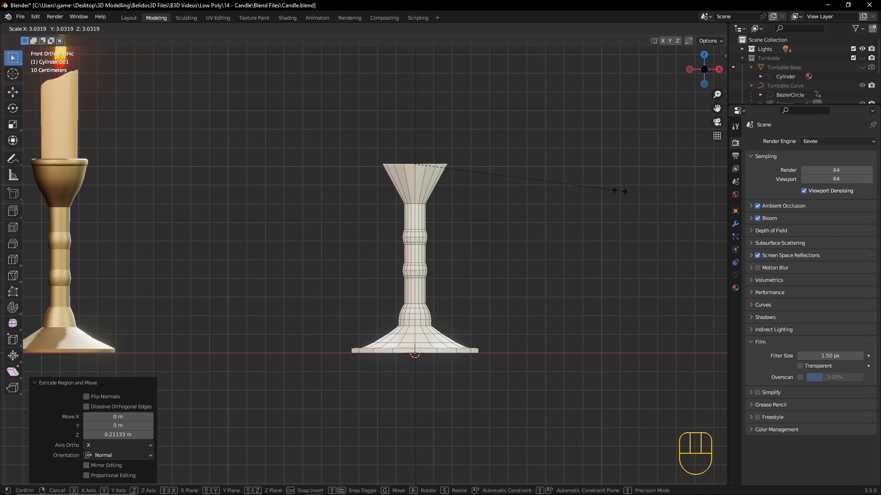
left_click(623, 190)
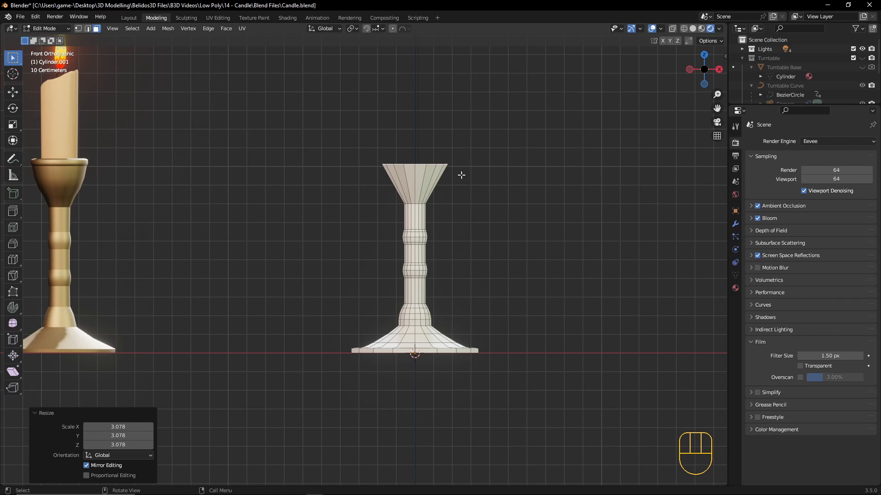
key("g")
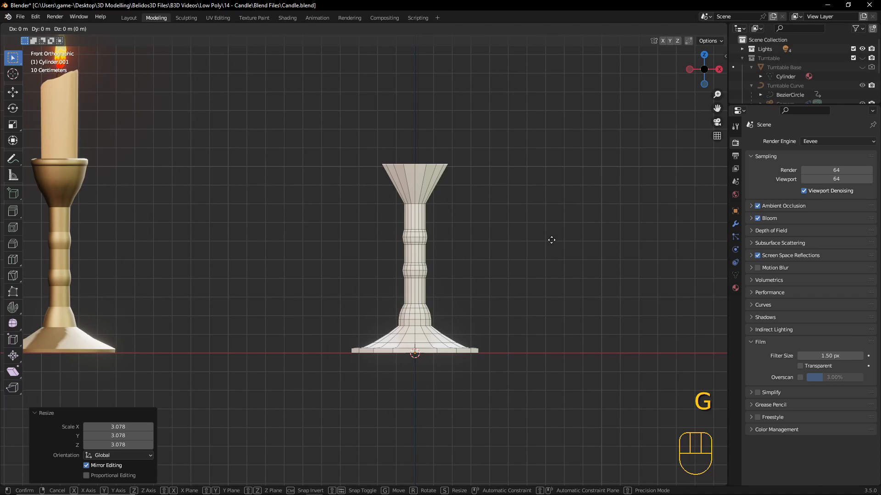
key("z")
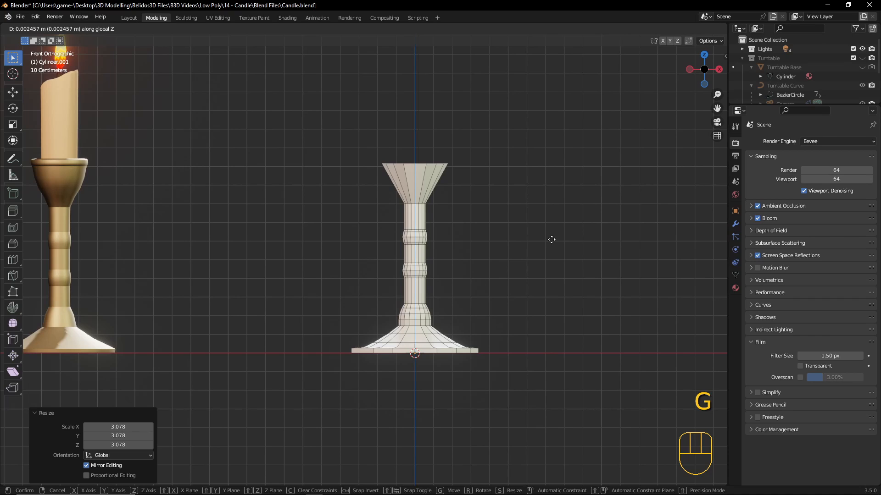
left_click(550, 238)
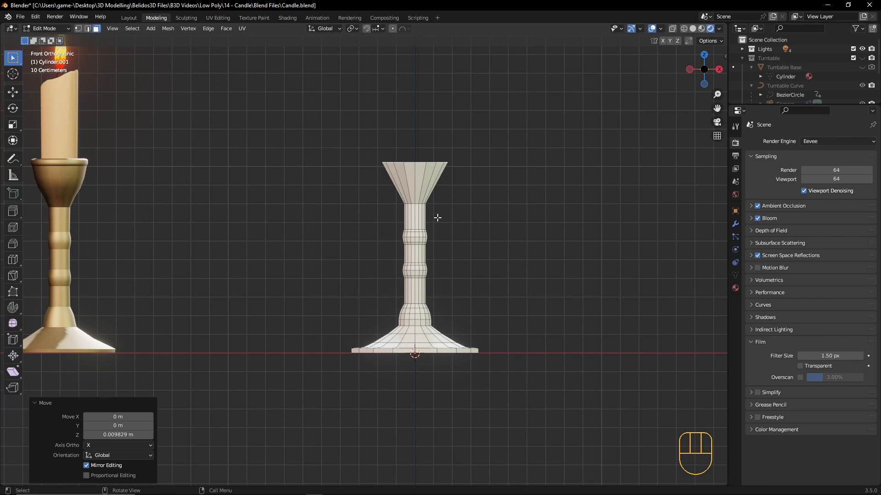
key("g")
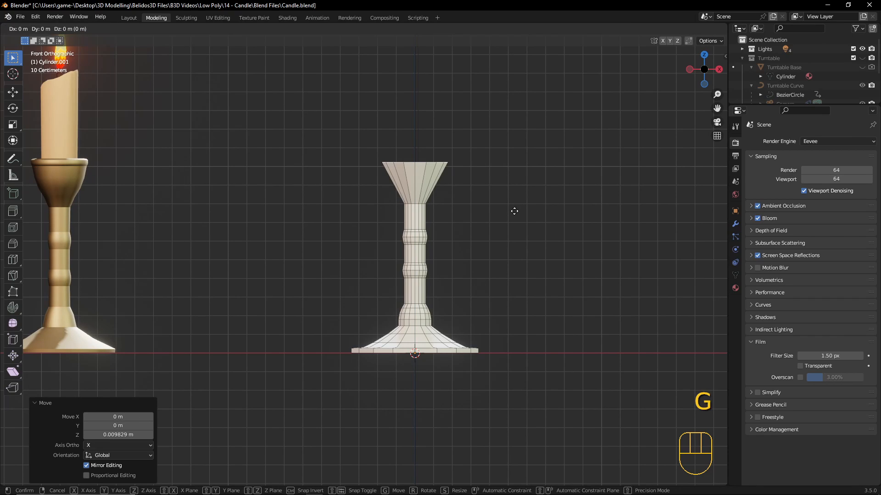
key("z")
left_click(512, 208)
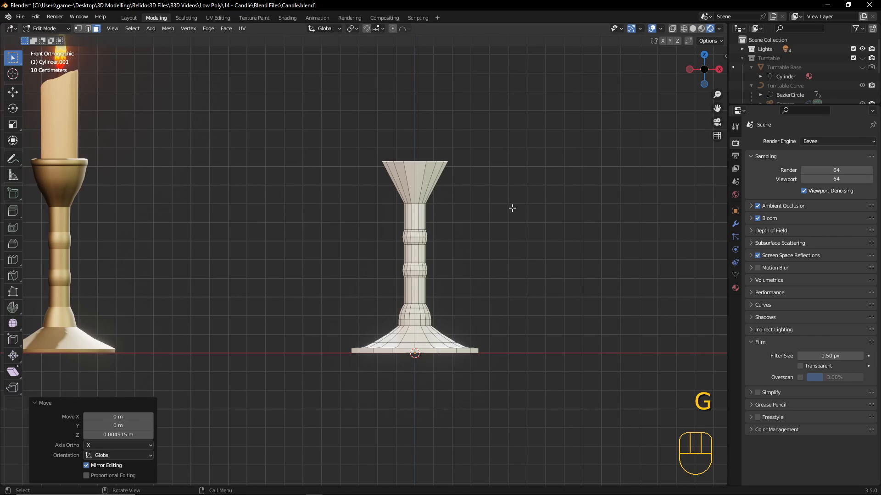
Add one centred loop cut around the flared cup and scale it to about 1.211
key("ctrl+r")
left_click(434, 189)
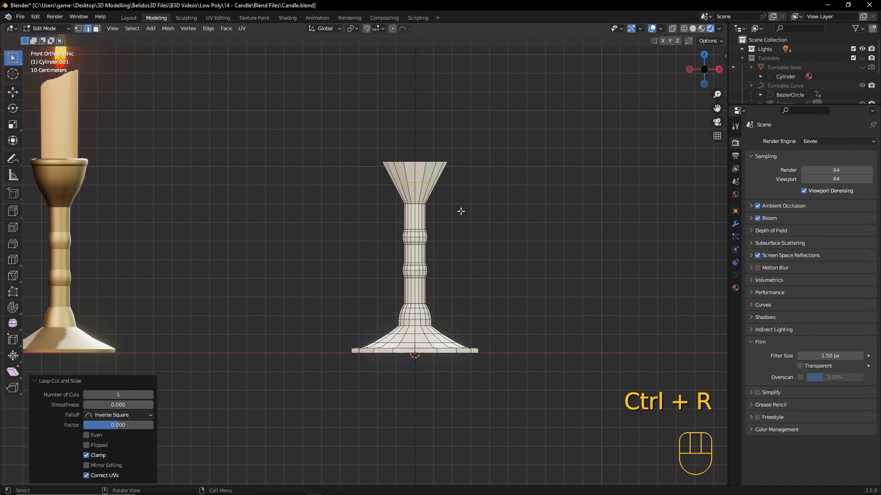
key("s")
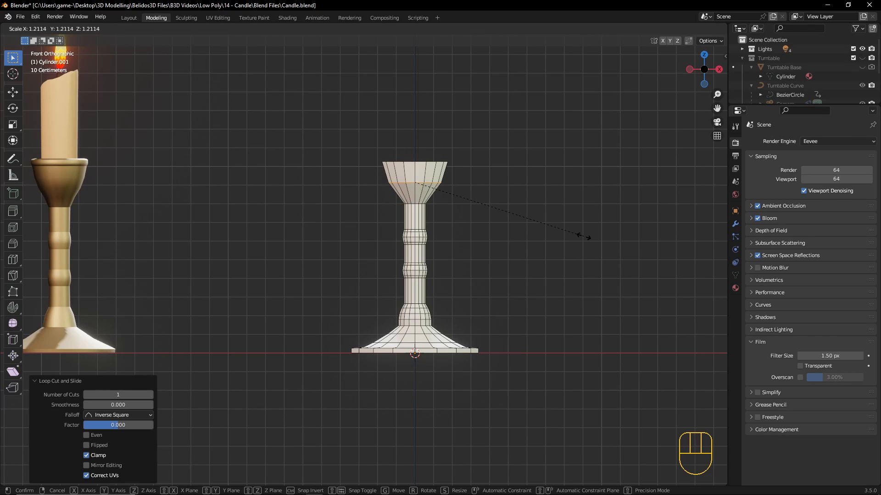
left_click(583, 236)
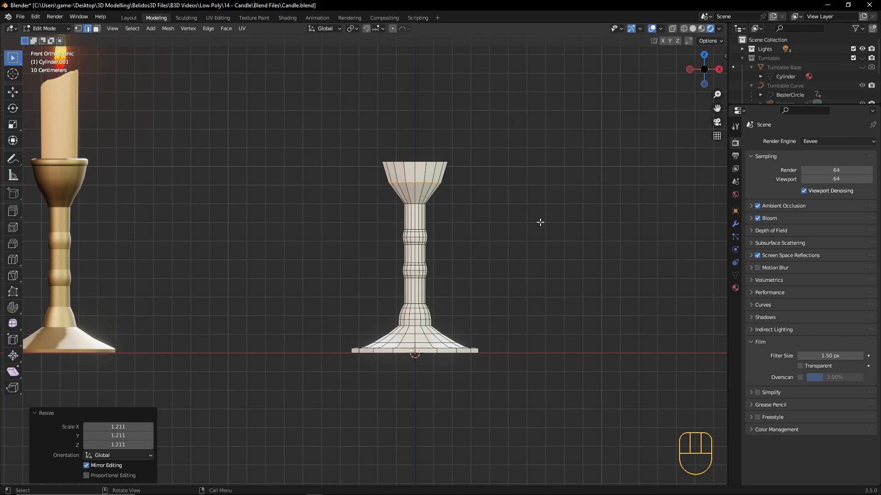
Bevel the cup's middle edge loop about 0.072 m wide with 2 segments
key("ctrl+b")
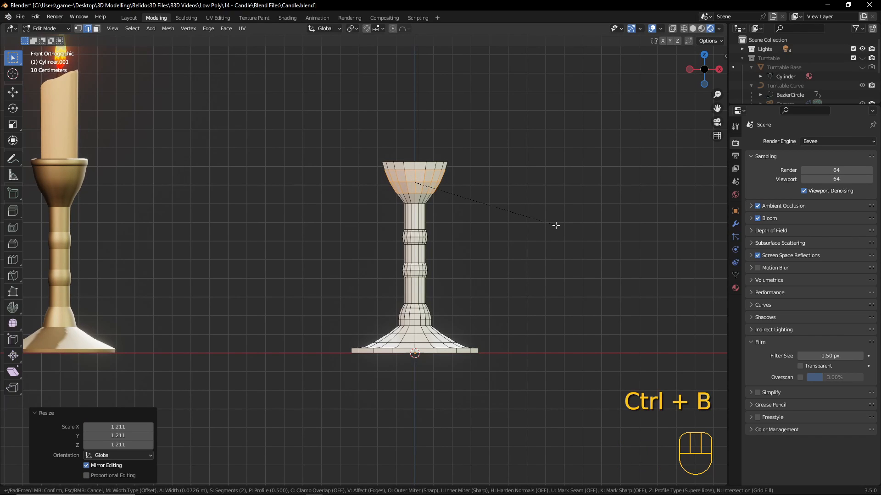
left_click(555, 223)
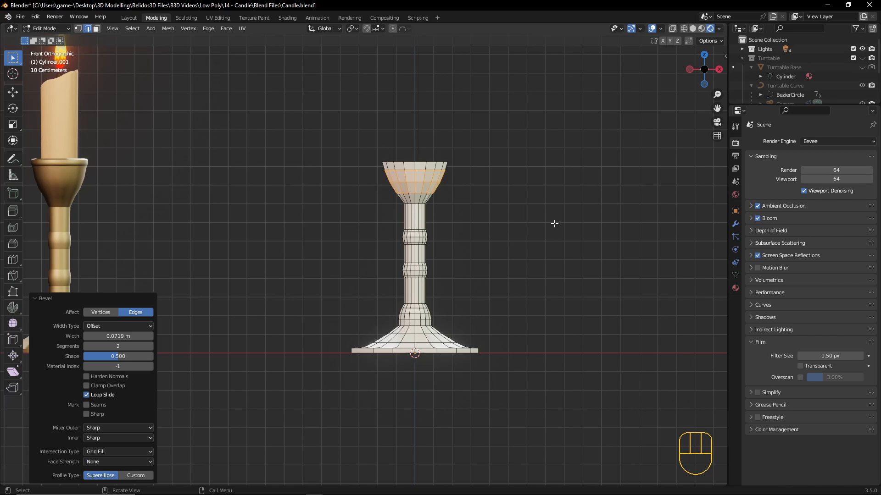
Select the cup's top face and raise it about 0.034 m along Z
key("Tab")
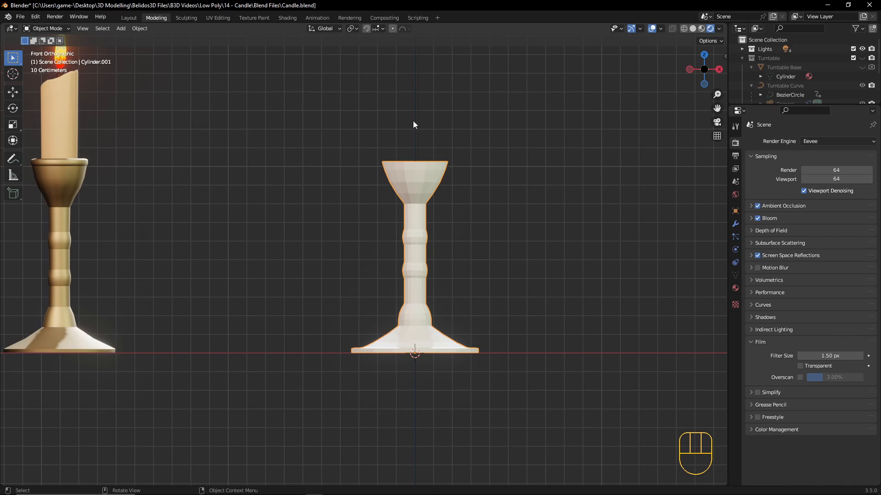
key("Tab")
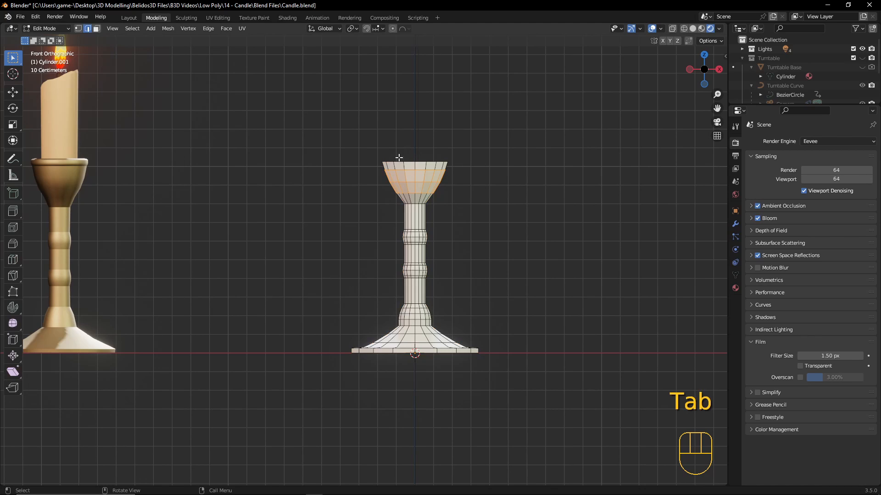
middle_click_drag(514, 168, 480, 218)
key("3")
left_click(388, 213)
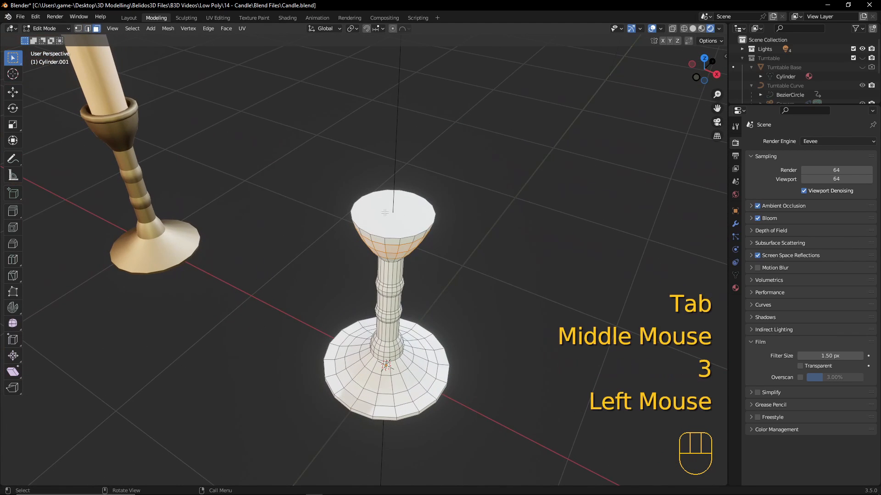
key("KP_1")
key("g")
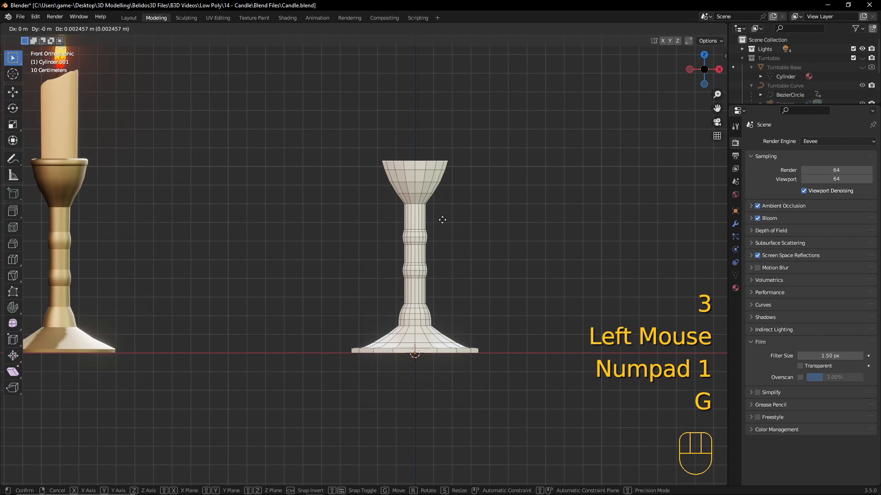
left_click(444, 214)
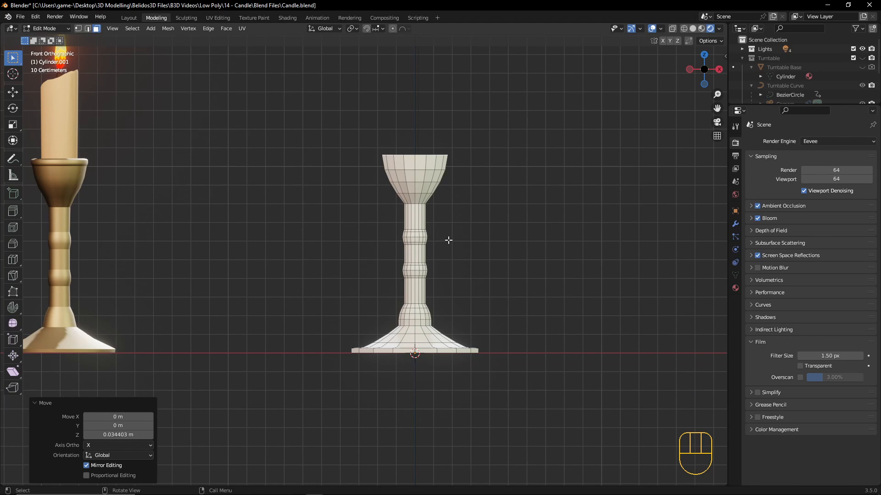
Inset the cup's top face about 0.024 m to form the rim thickness
key("shift")
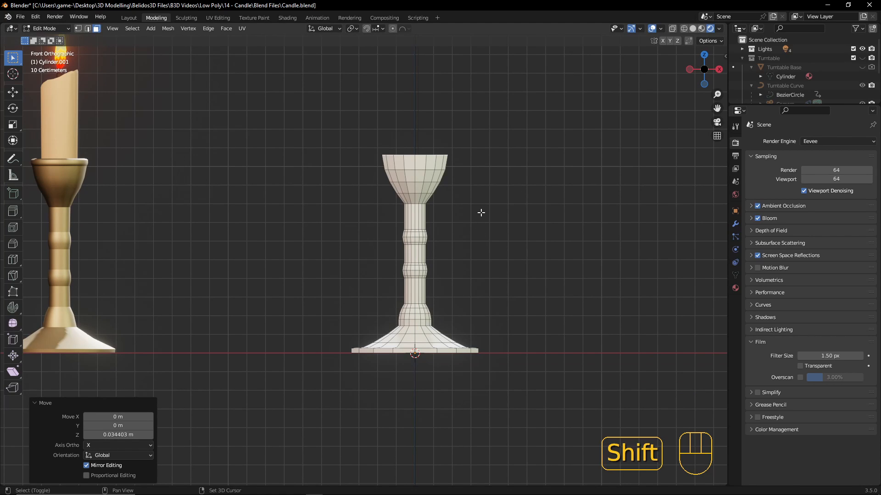
middle_click_drag(495, 211, 493, 257, "shift")
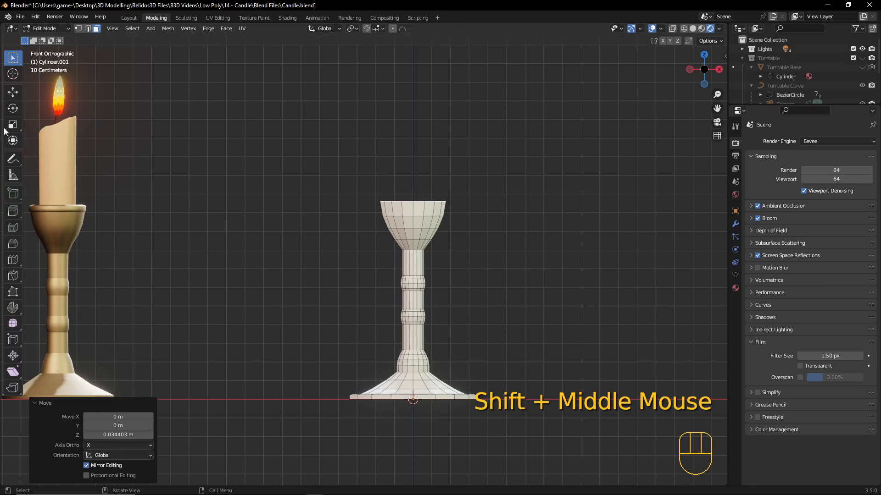
scroll(468, 273, "up", 2)
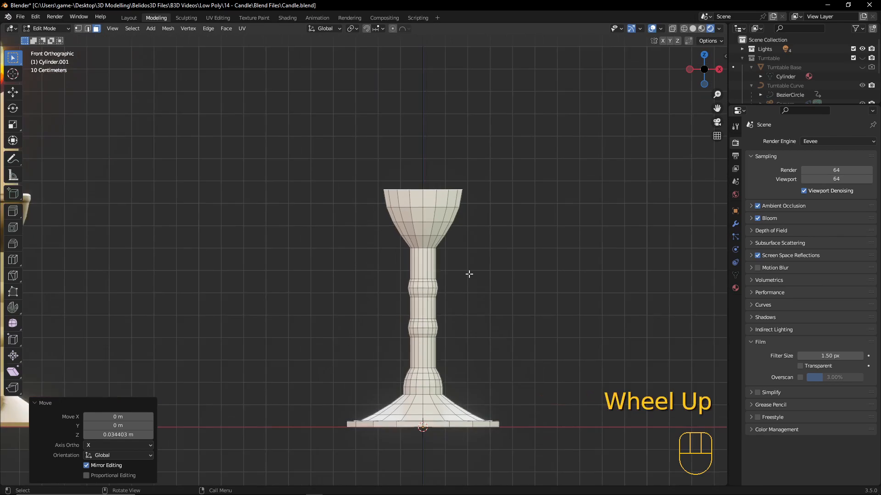
middle_click_drag(515, 289, 541, 281)
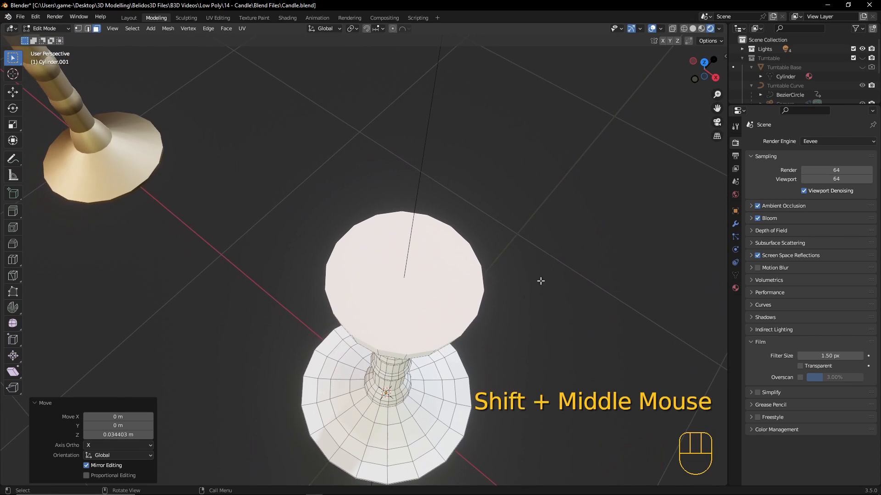
key("i")
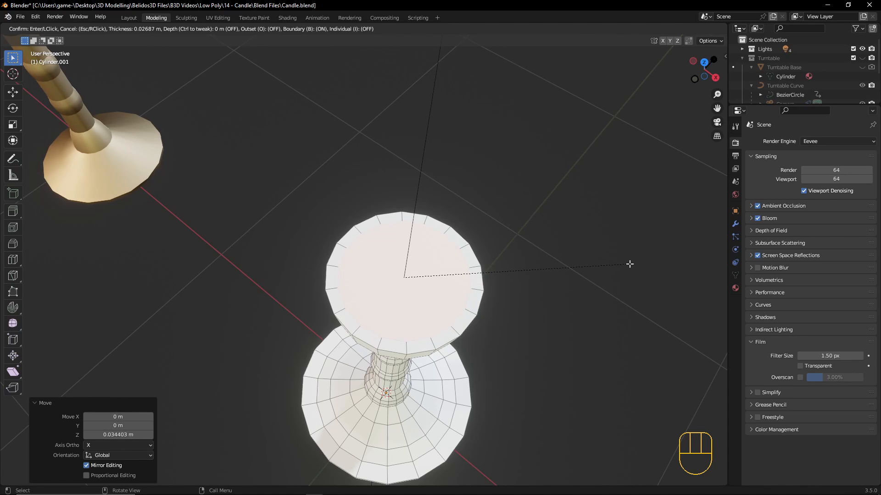
left_click(631, 265)
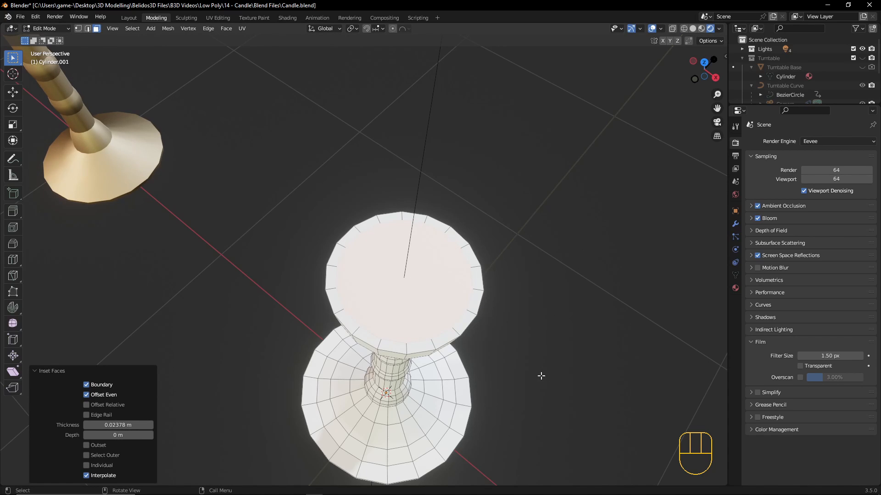
Extrude the inset face about 0.056 m down into the cup and scale it to about 0.888
middle_click_drag(541, 376, 546, 364)
key("e")
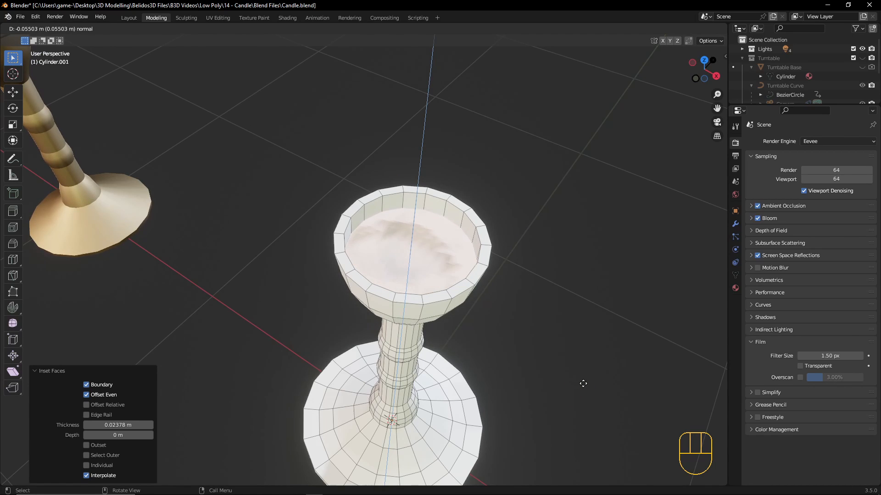
left_click(583, 383)
key("s")
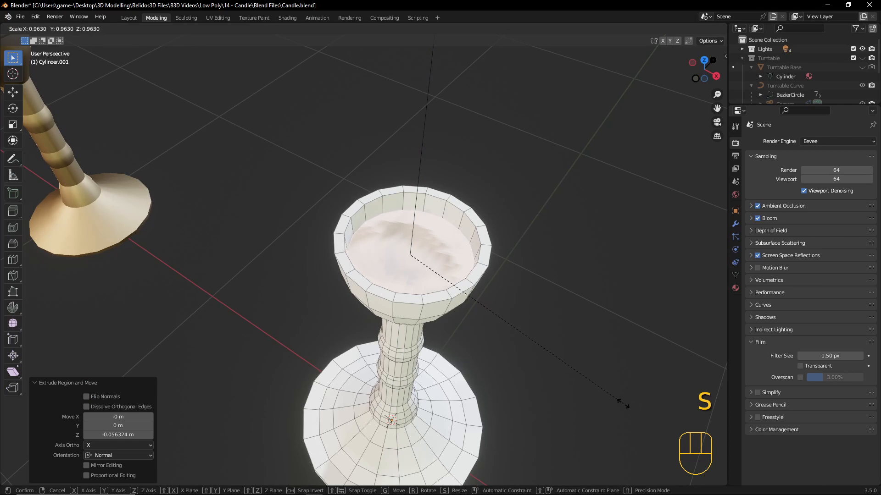
left_click(606, 393)
Lower the floor face inside the cup about 0.025 m along Z
key("g")
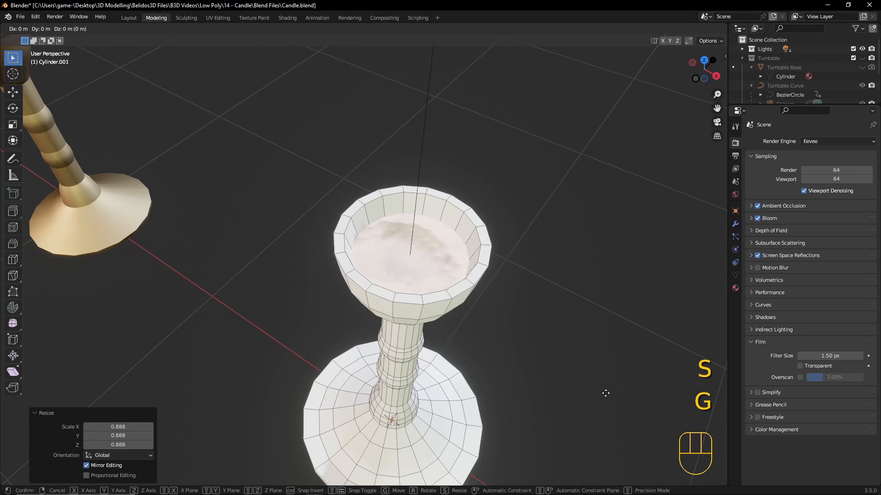
key("z")
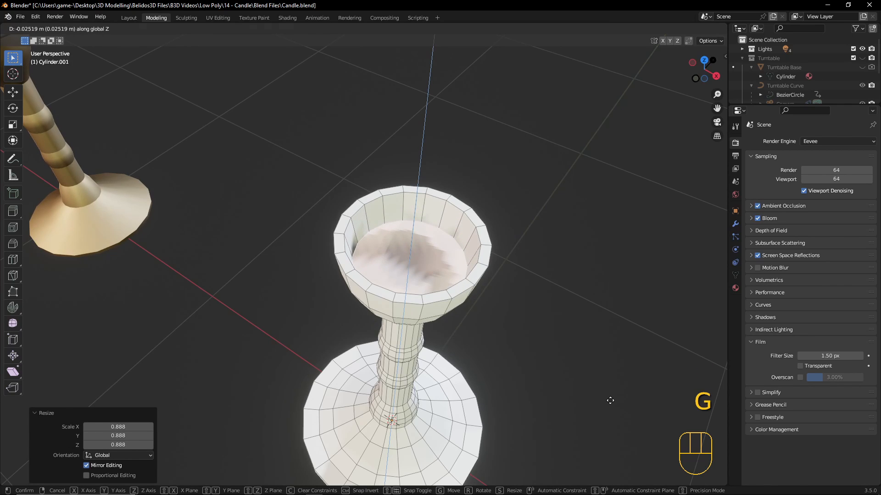
left_click(610, 400)
middle_click_drag(610, 400, 576, 364)
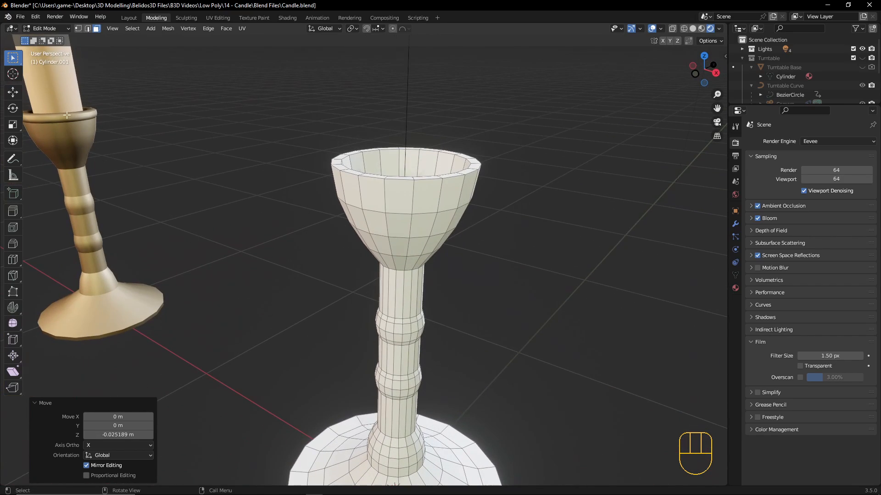
Select the face loop on top of the cup's rim and extrude it upward about 0.023 m
middle_click_drag(403, 257, 490, 276)
middle_click_drag(546, 332, 532, 311, "shift")
middle_click_drag(532, 312, 459, 321)
scroll(382, 346, "up", 3)
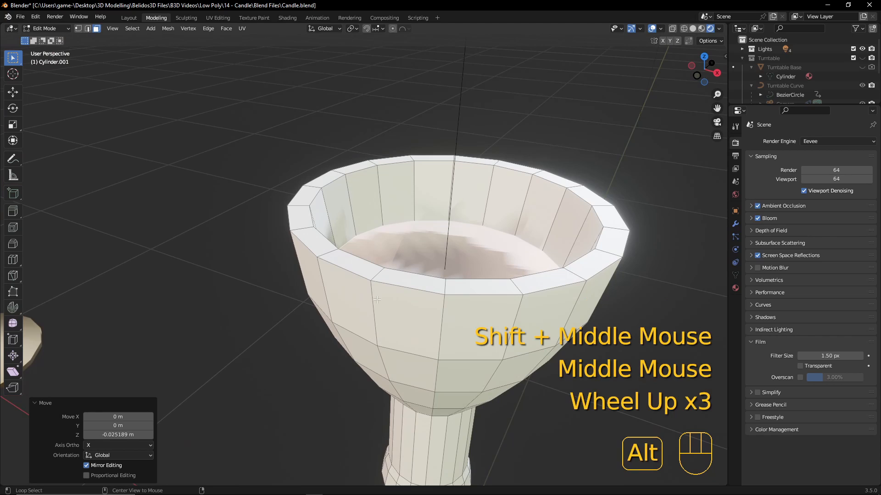
left_click(376, 283, "alt")
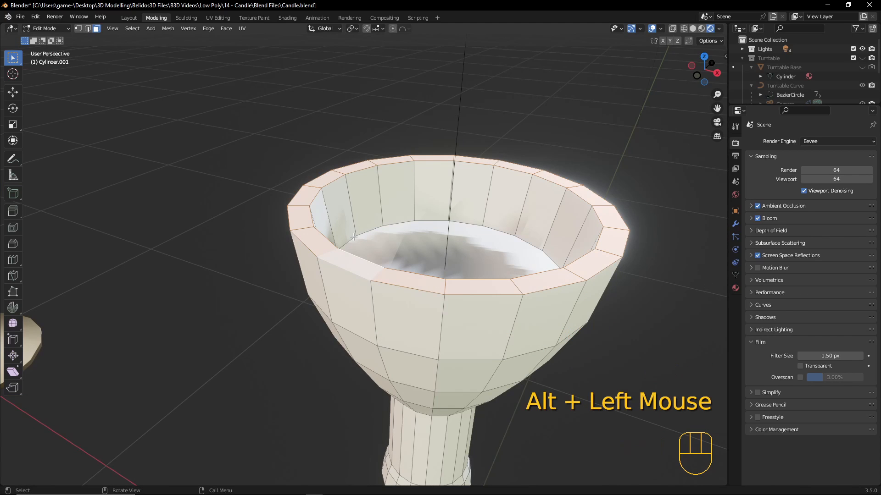
scroll(400, 330, "down", 2)
middle_click_drag(399, 331, 407, 350)
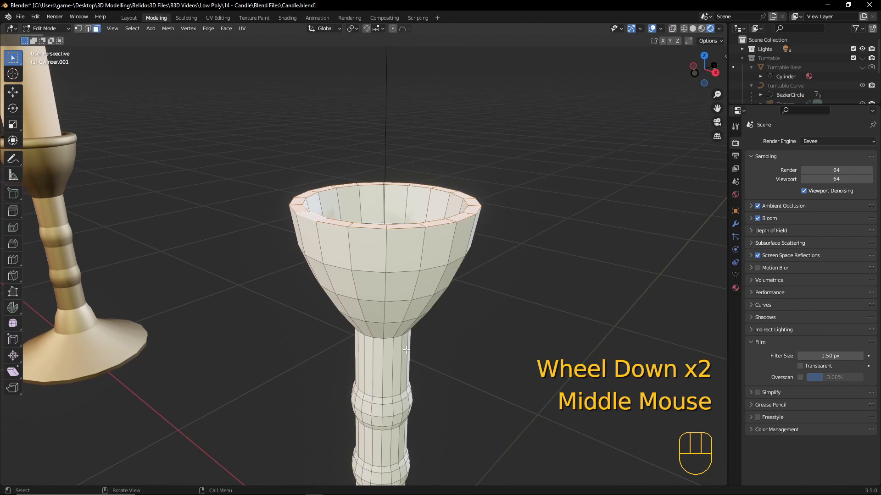
key("e")
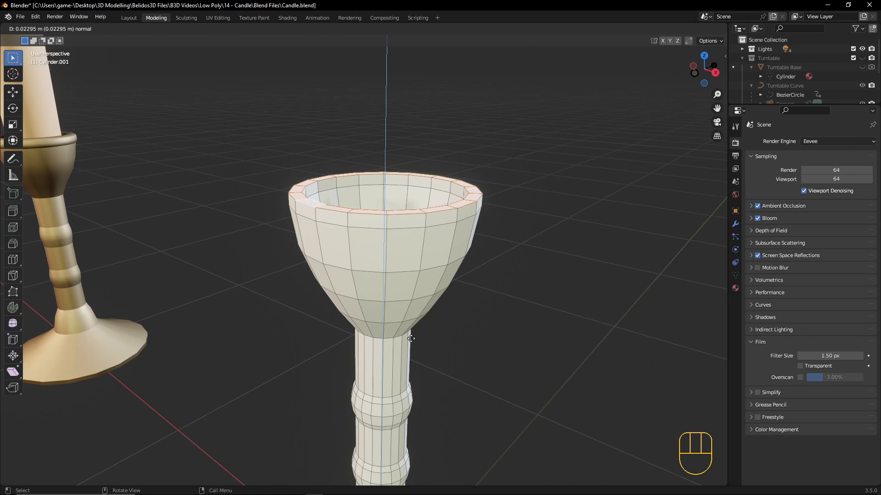
left_click(412, 338)
Add one centred loop cut around the outer side of the rim and another around its top face
key("ctrl")
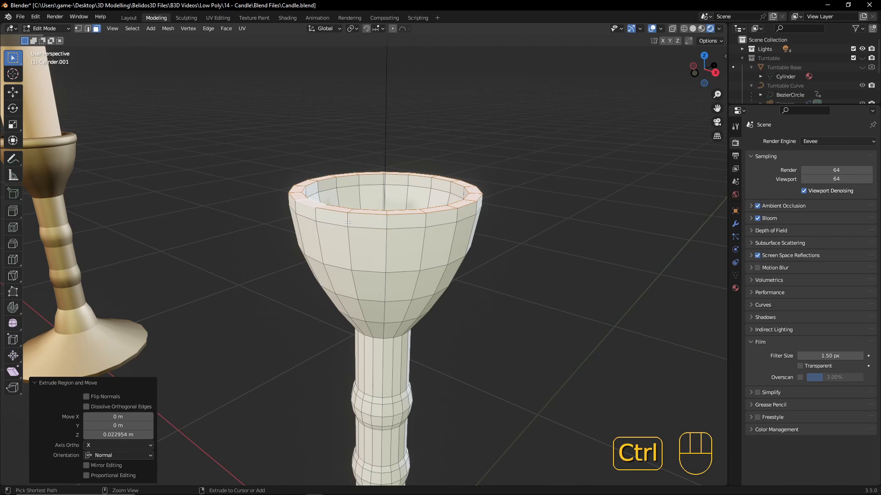
key("ctrl+r")
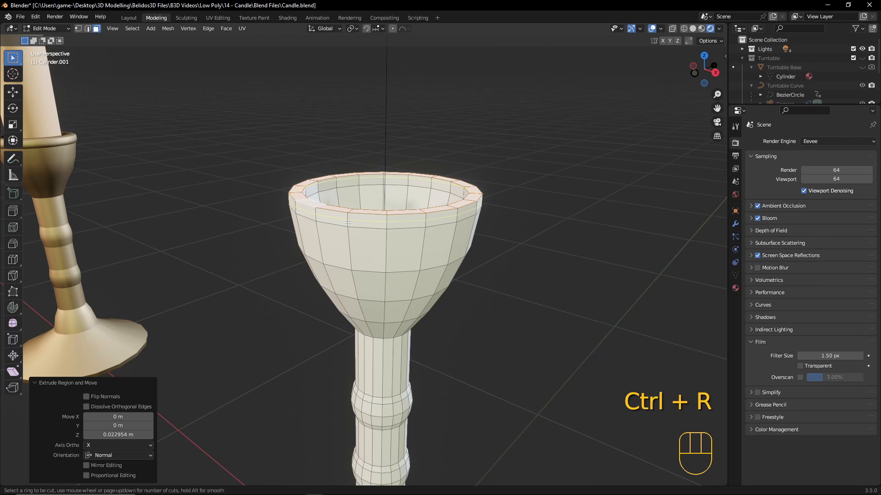
left_click(348, 222)
right_click(348, 222)
middle_click_drag(348, 223, 317, 257)
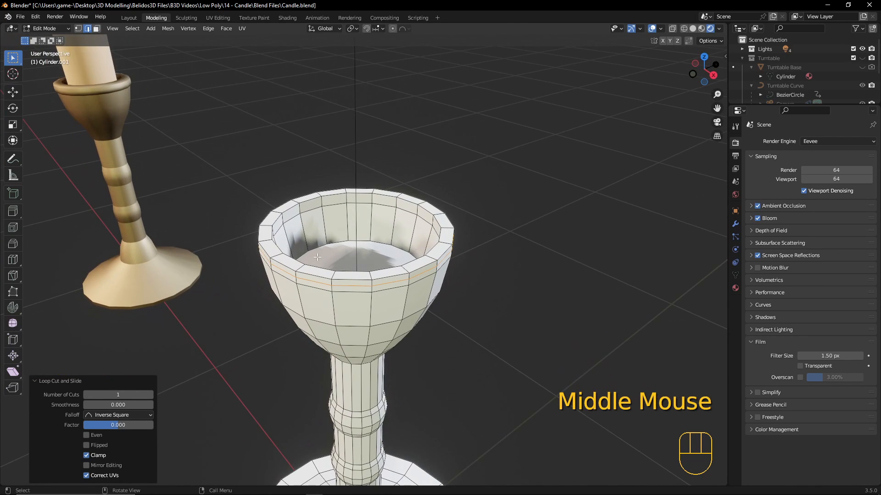
key("ctrl+r")
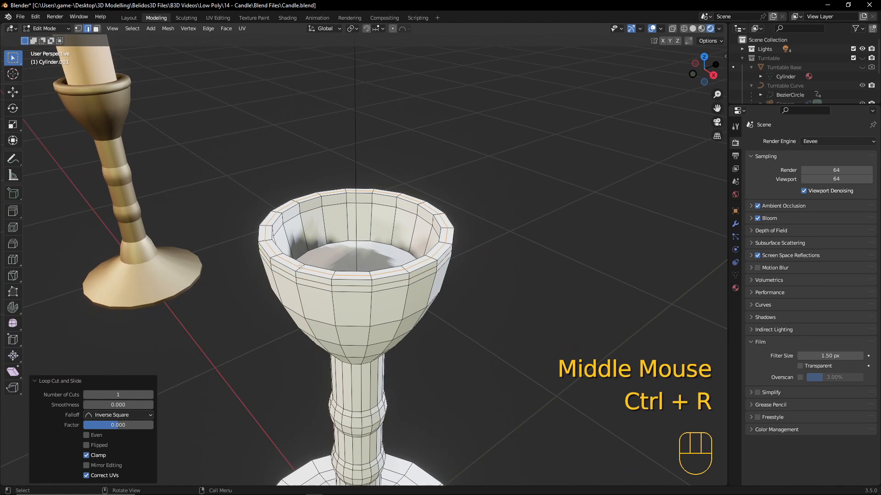
Select the middle edge loop on the rim's outer side and scale it to about 1.065
middle_click_drag(324, 320, 355, 180)
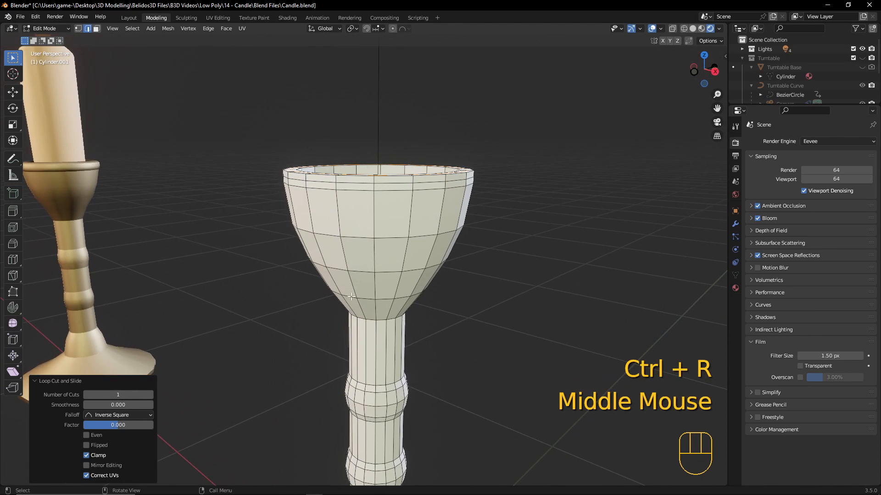
left_click(349, 182, "alt")
key("s")
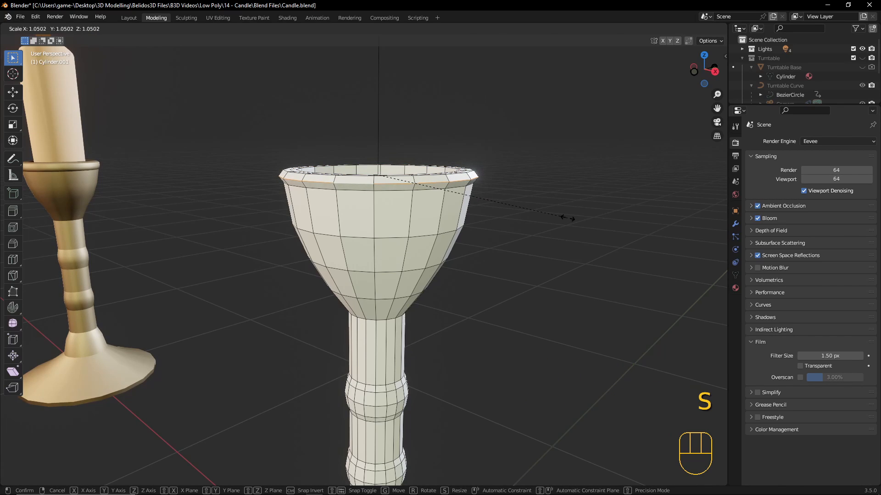
left_click(569, 217)
Select the rim's upper edge loop and scale it to about 1.022
middle_click_drag(494, 246, 463, 268)
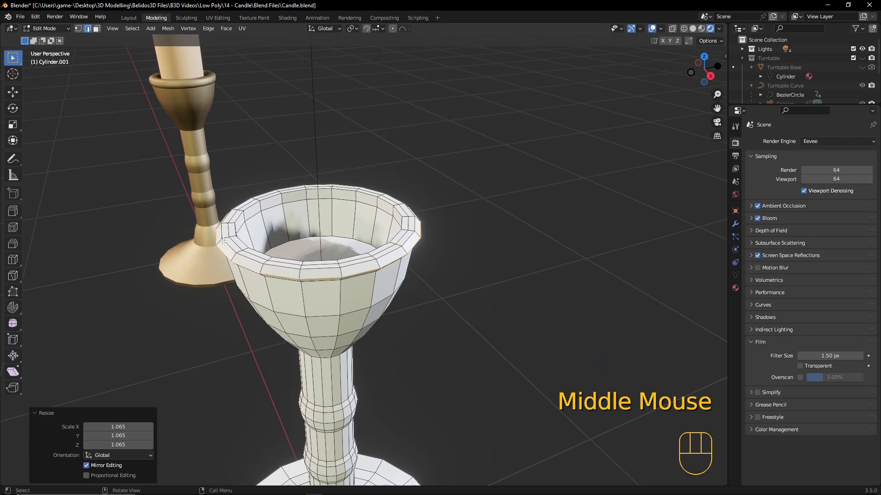
left_click(251, 253, "alt")
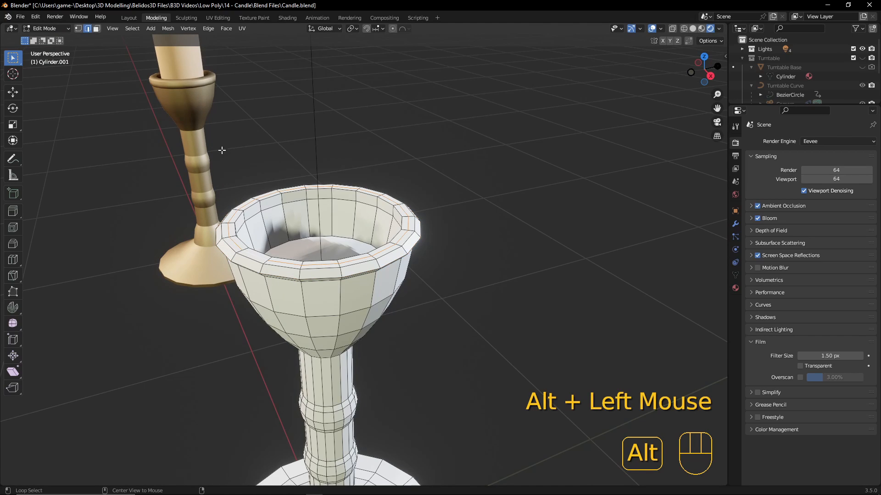
left_click_drag(488, 267, 493, 252)
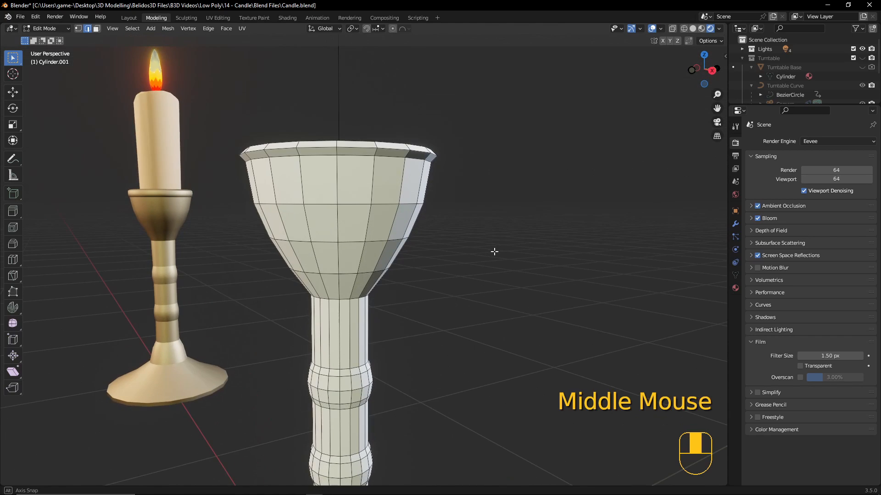
key("g")
middle_click_drag(494, 252, 621, 177)
left_click(621, 176, "alt")
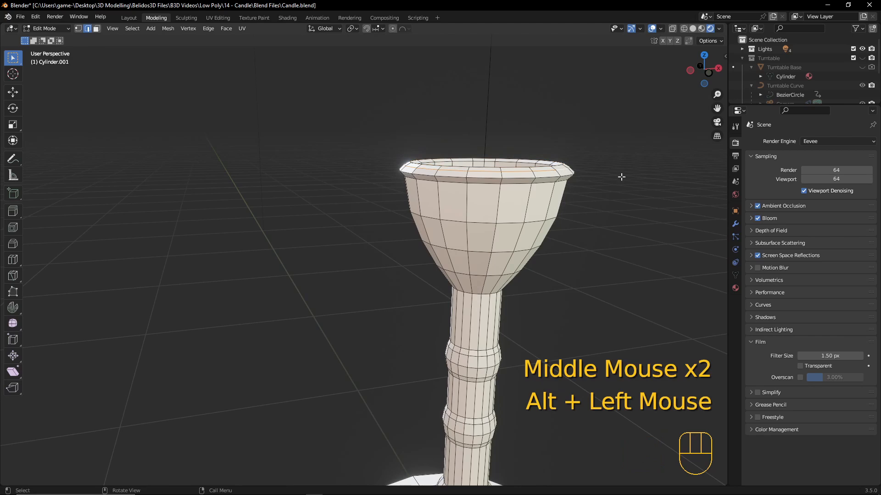
key("s")
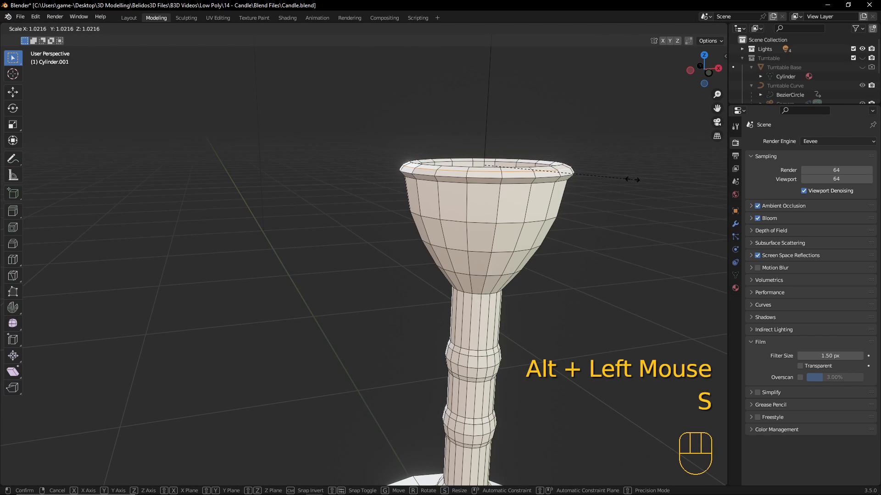
left_click(634, 179)
Fine-tune the rim's profile by selecting an edge loop on it and scaling it to about 0.995
middle_click_drag(634, 179, 455, 205)
left_click(458, 156, "alt")
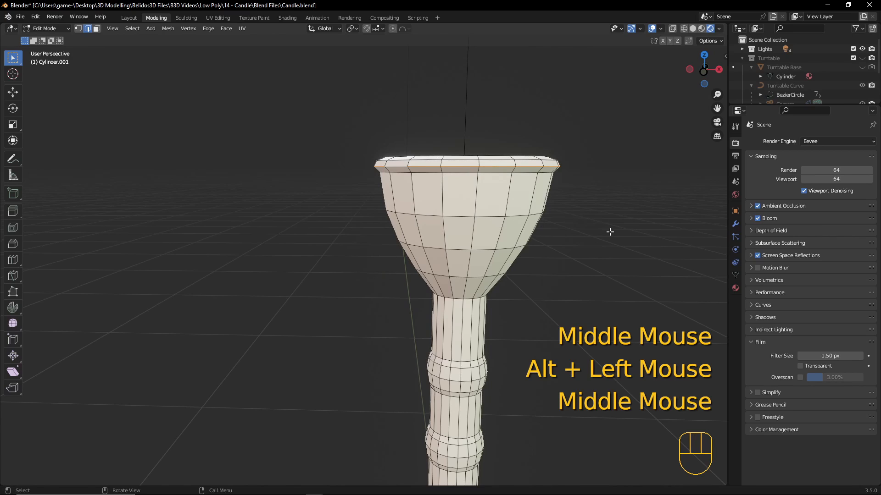
key("s")
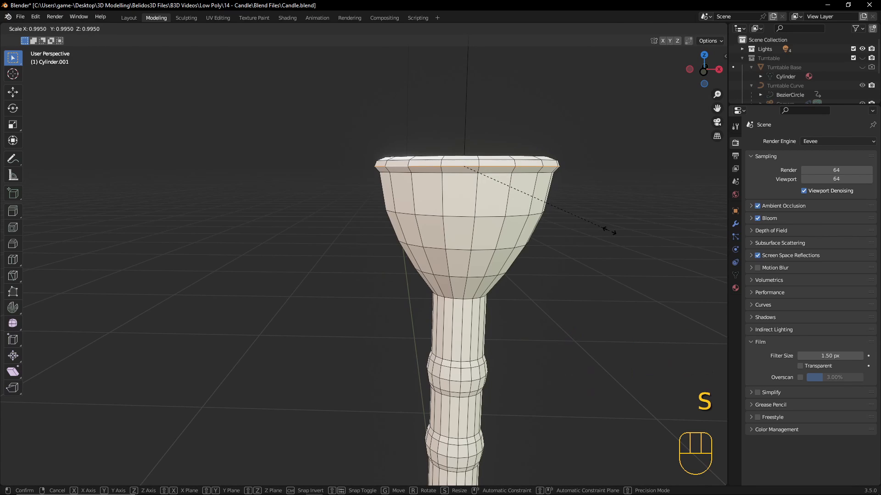
left_click(609, 231)
Select the edge loop around the rim's top face and raise it about 0.005 m along Z
middle_click_drag(595, 232, 540, 193)
left_click(539, 193, "alt")
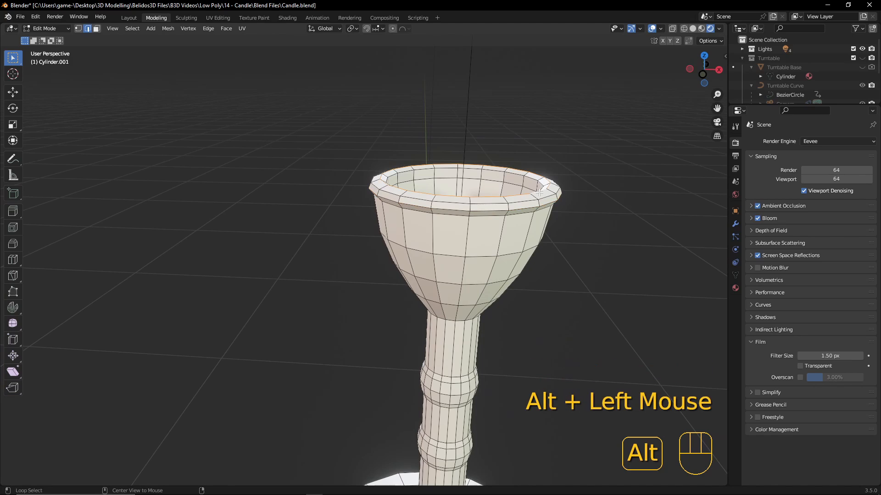
key("g")
key("z")
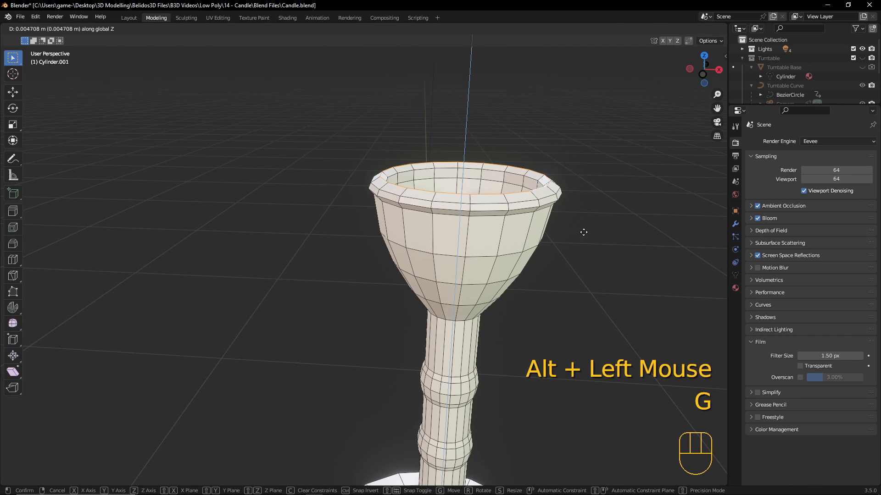
left_click(583, 232)
Select the rim's upper outer edge loop and raise it about 0.002 m along Z
middle_click_drag(584, 232, 588, 222)
left_click(590, 195, "alt")
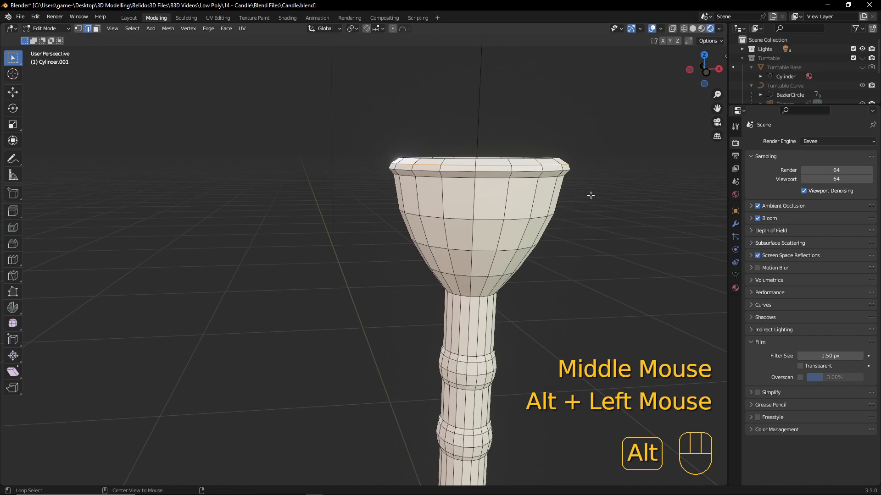
key("g")
key("z")
left_click(605, 218)
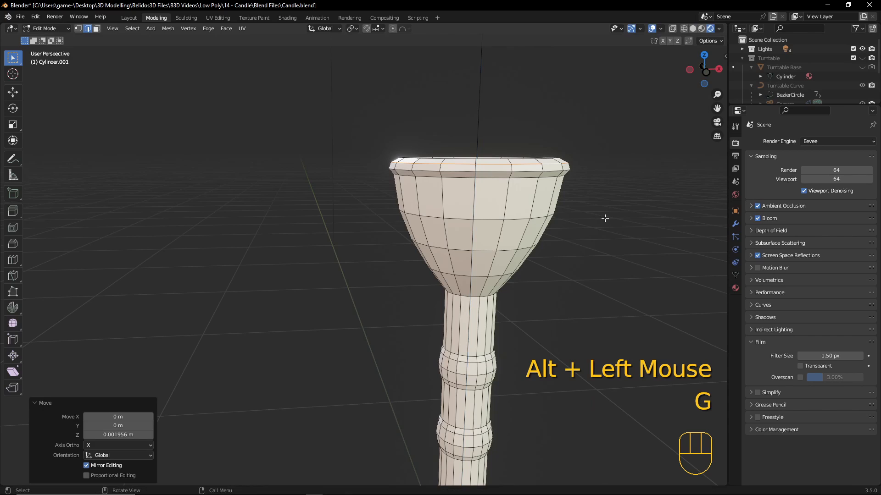
Extend the selection to the other edge loops around the rim's outer side and top
left_click(490, 176, "alt+shift")
middle_click_drag(490, 176, 378, 252)
left_click(378, 252, "alt+shift")
left_click(379, 257, "alt+shift")
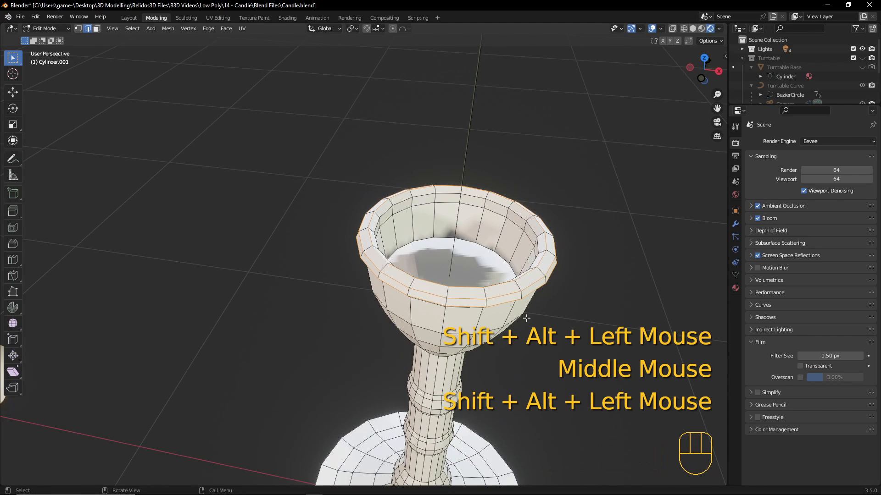
middle_click_drag(525, 319, 537, 287)
key("ctrl+b")
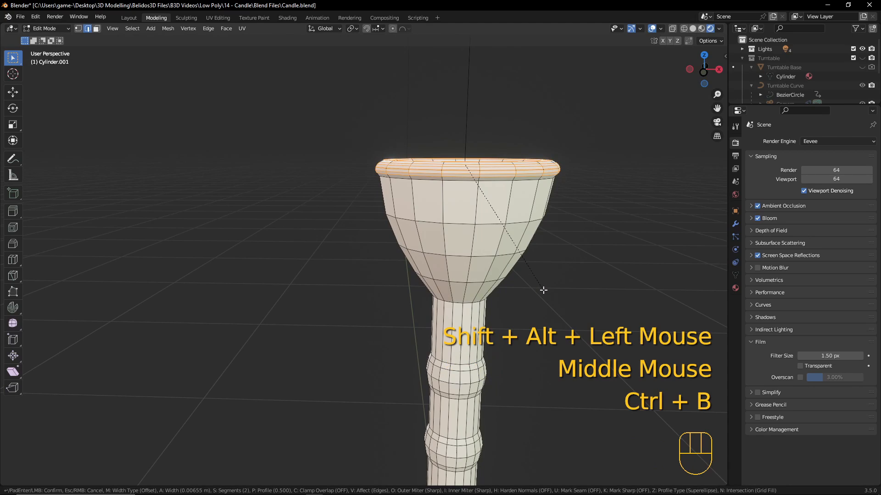
scroll(542, 287, "down", 1)
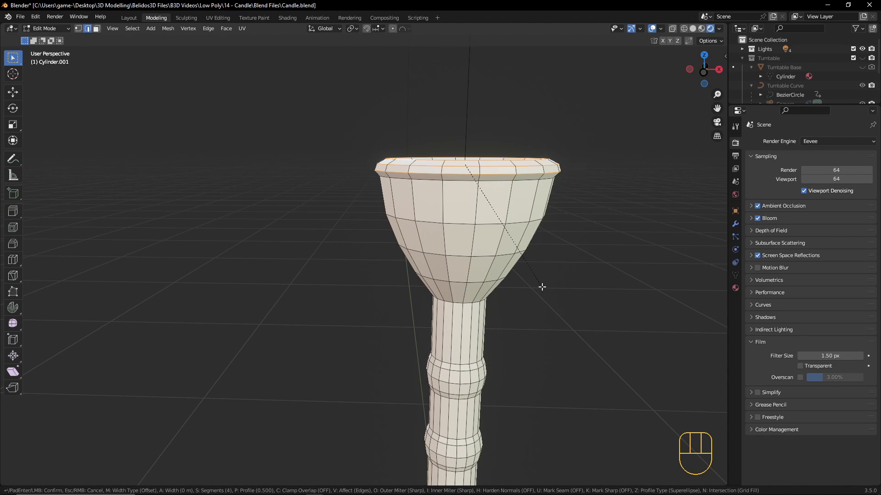
left_click(510, 247)
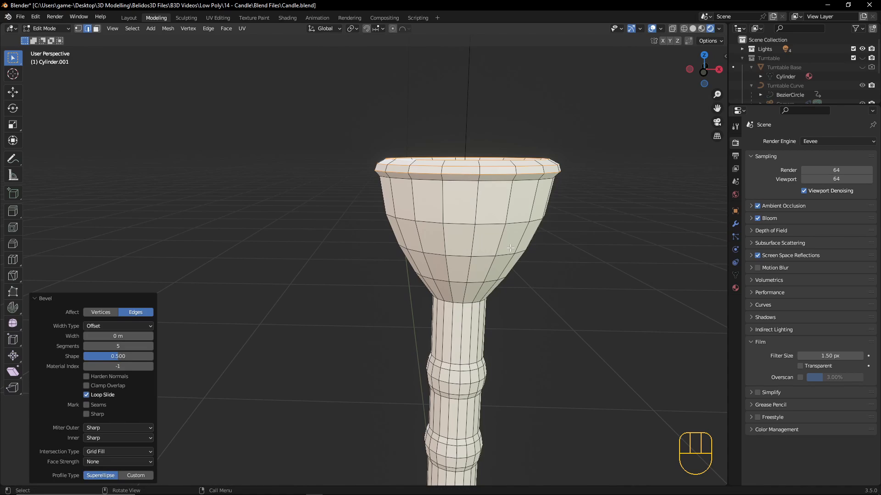
key("ctrl+z")
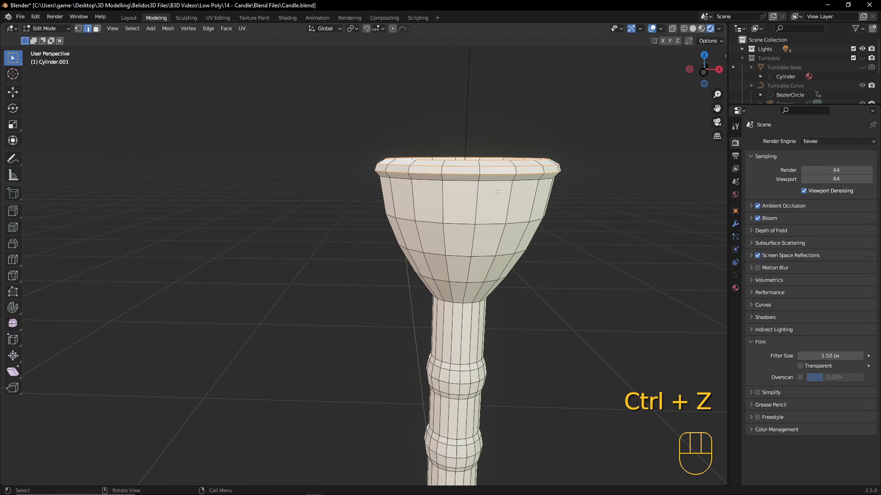
Bevel the selected rim edge loops by about 0.005 m with one segment, and return to Object Mode
key("ctrl+b")
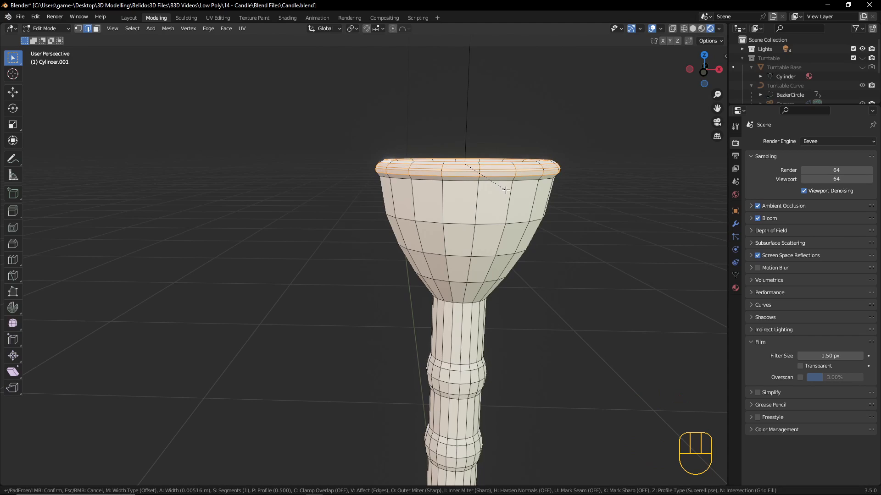
scroll(506, 191, "down", 4)
left_click(505, 190)
key("Tab")
Show the candlestick beside the reference candle in the front orthographic view and save the file
scroll(553, 194, "down", 3)
middle_click_drag(553, 195, 506, 225)
key("KP_1")
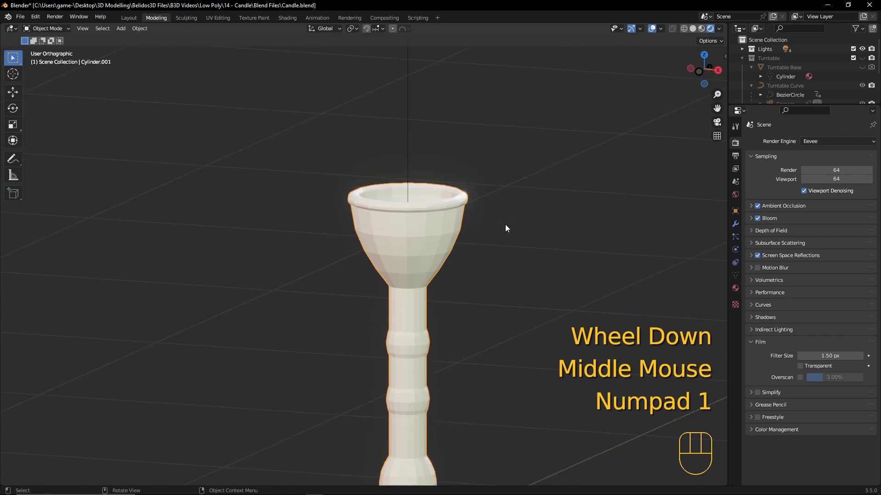
scroll(507, 234, "down", 3)
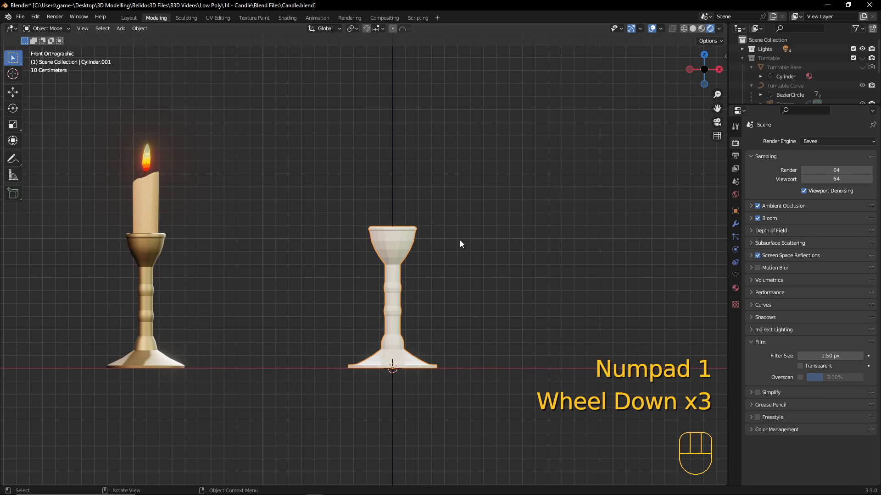
key("ctrl+s")
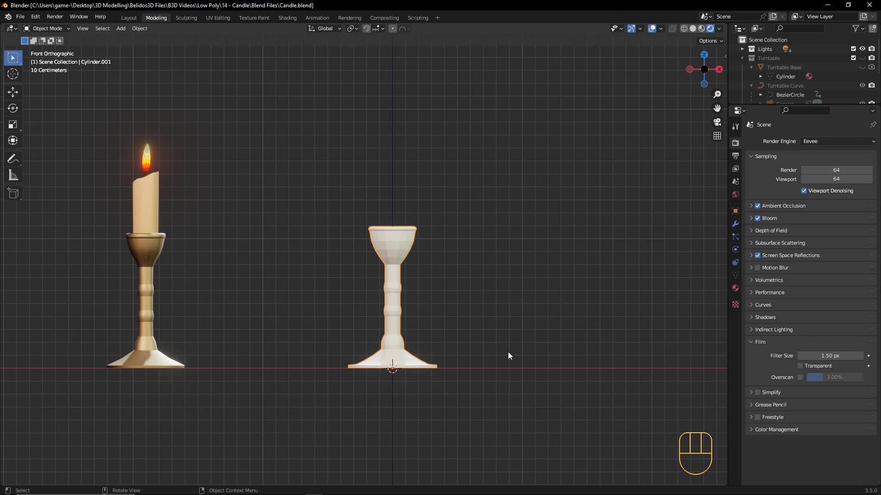
Apply Shade Auto Smooth to the candlestick and inspect the shading on its cup, stem and base
right_click(398, 263)
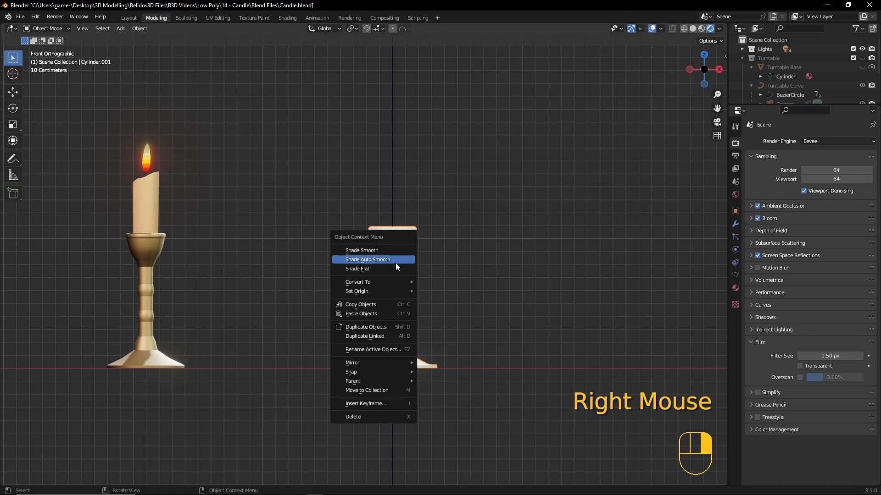
left_click(396, 265)
scroll(456, 388, "up", 4)
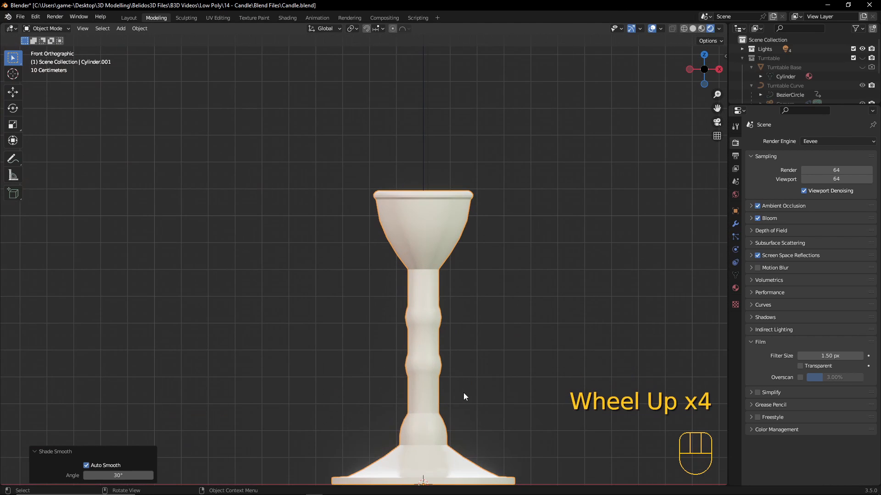
middle_click_drag(466, 398, 480, 278, "shift")
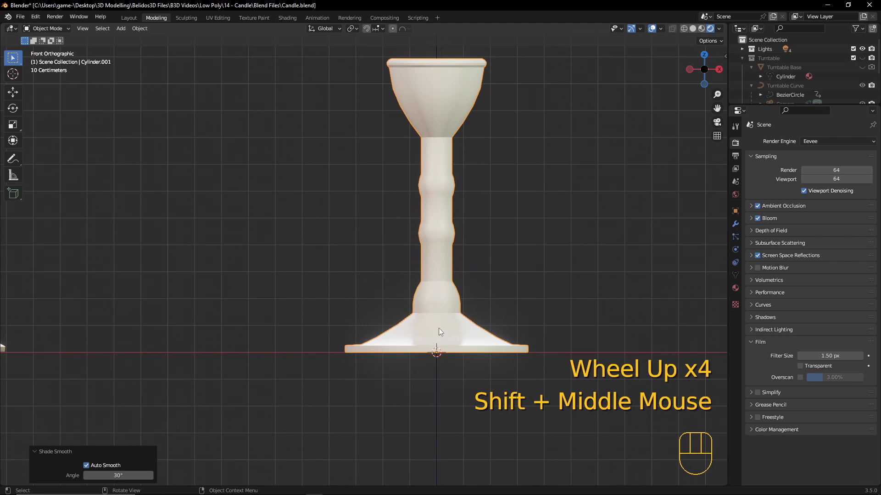
middle_click_drag(439, 328, 443, 262)
scroll(387, 356, "down", 1)
middle_click_drag(469, 196, 445, 232)
scroll(445, 263, "up", 3)
middle_click_drag(445, 263, 480, 78)
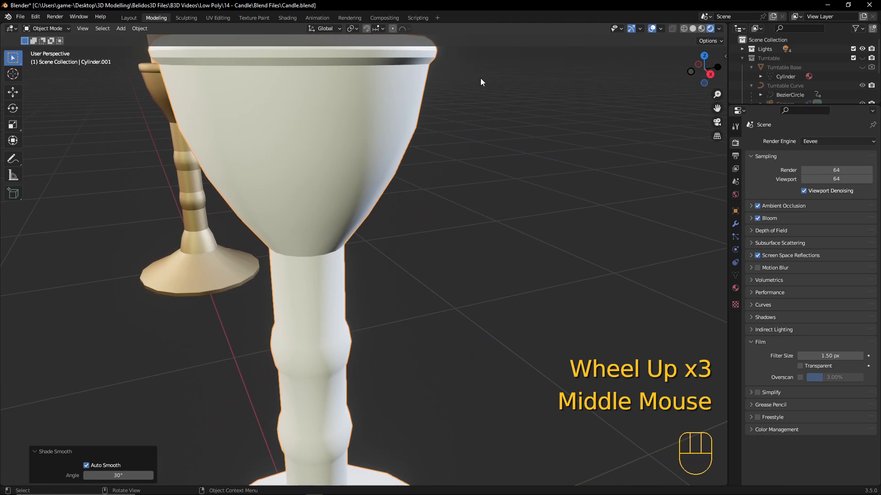
middle_click_drag(436, 127, 402, 109, "shift")
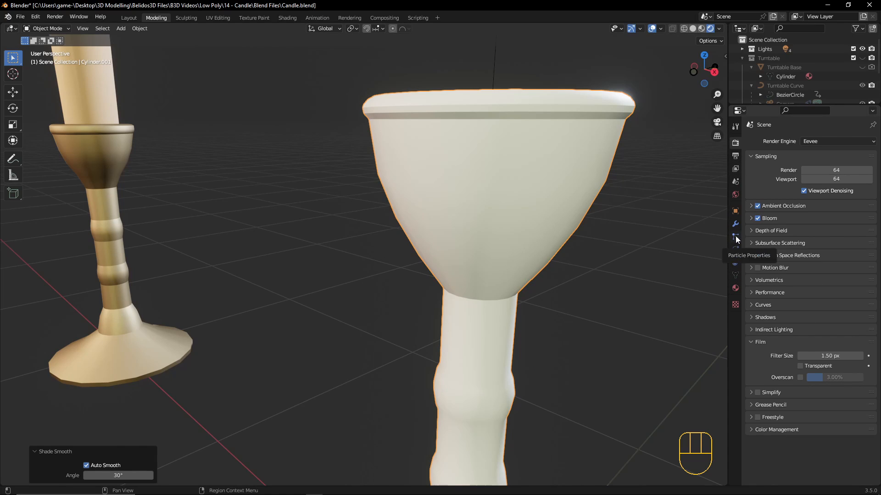
Set the candlestick mesh's Auto Smooth angle to 50° and check the shading along the stem
left_click(735, 275)
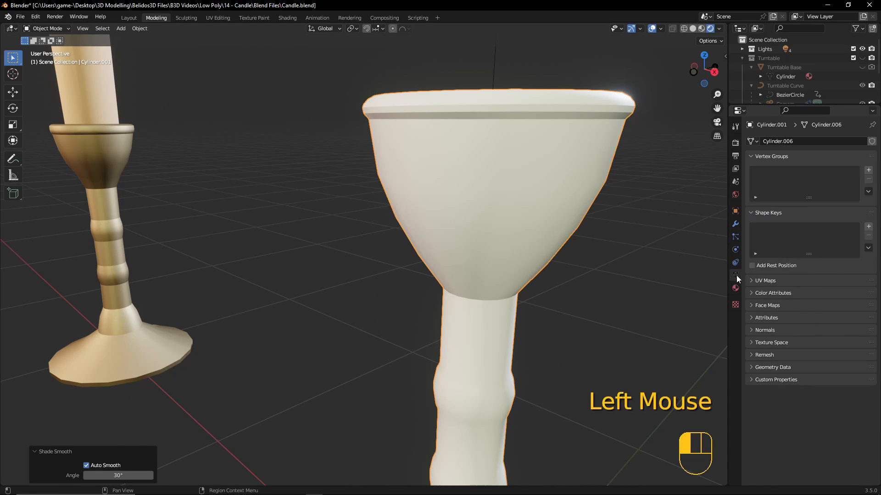
left_click(755, 330)
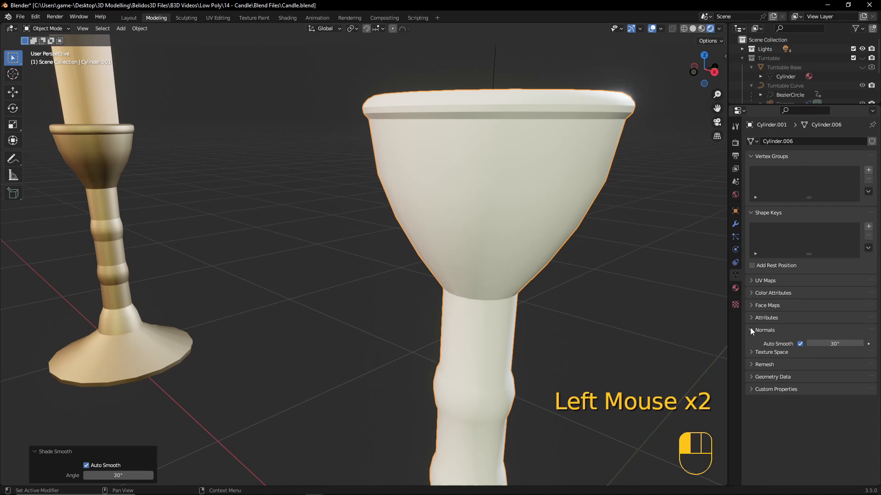
left_click(823, 344)
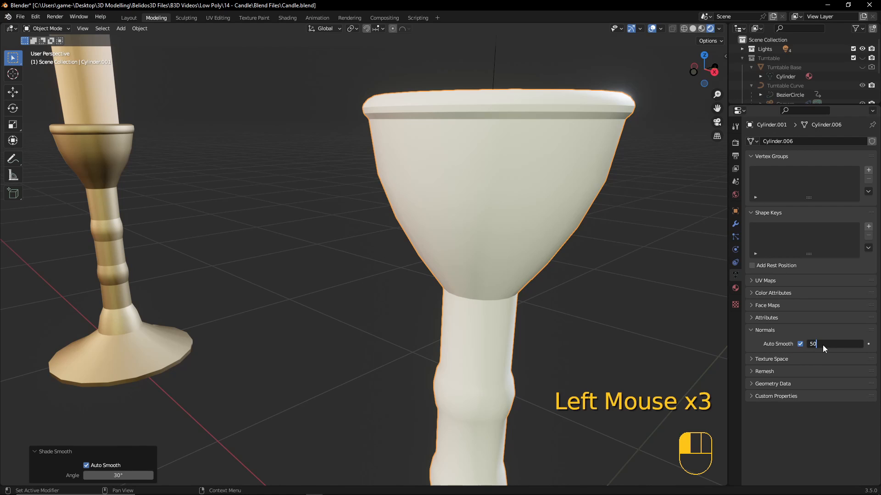
key("Return")
scroll(568, 387, "down", 3)
mouse_move(568, 387)
middle_mouse_down()
mouse_move(541, 362)
mouse_move(569, 380)
middle_mouse_up()
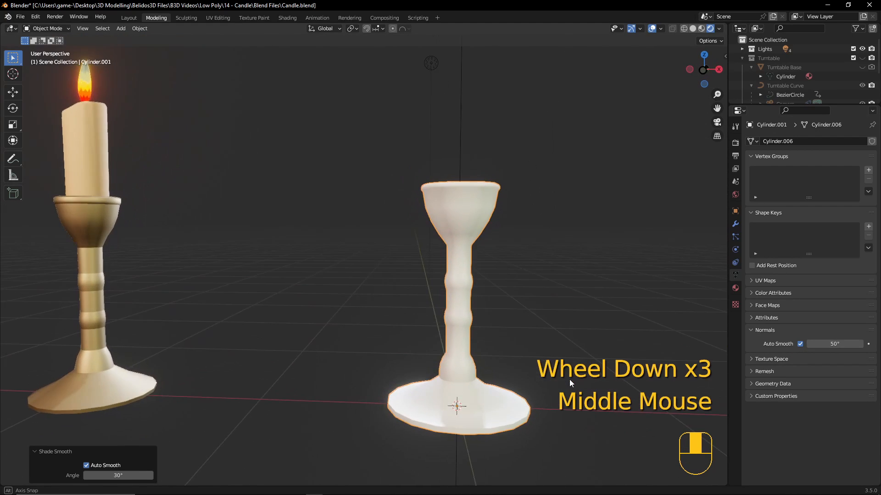
scroll(569, 378, "up", 3)
middle_click_drag(590, 348, 417, 304, "shift")
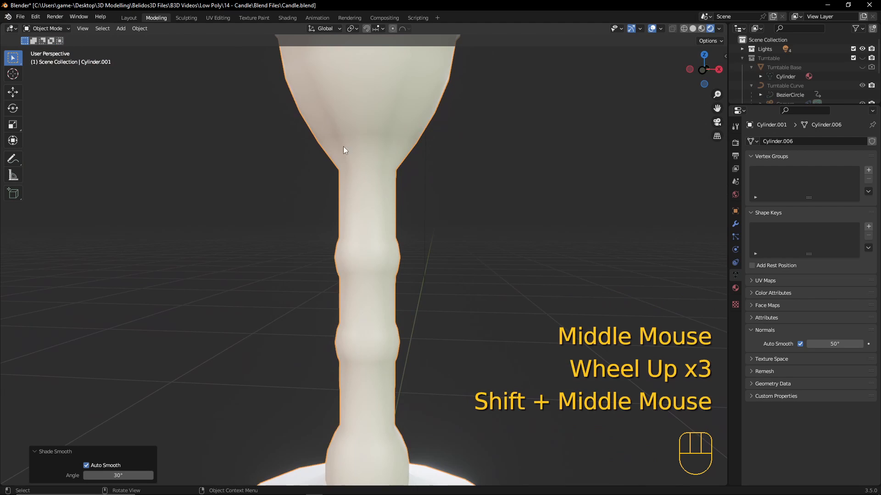
scroll(385, 282, "down", 3)
In Edit Mode, select the edge loops below the rim, at the cup-stem joint, above and below the upper ring, and above the lower ring
key("Tab")
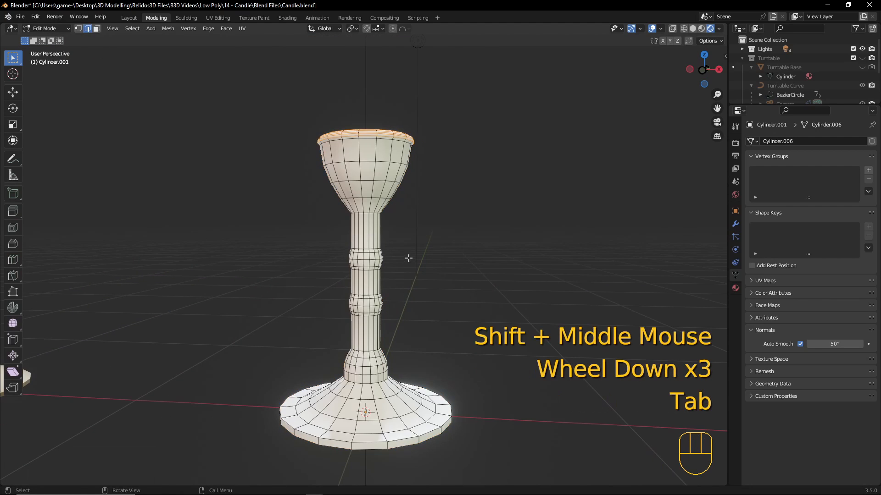
scroll(408, 258, "up", 1)
middle_click_drag(456, 236, 448, 291)
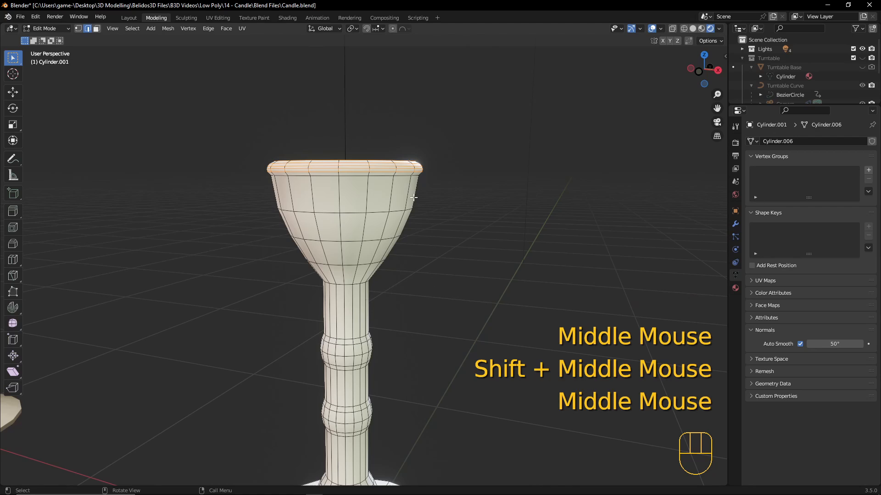
key("2")
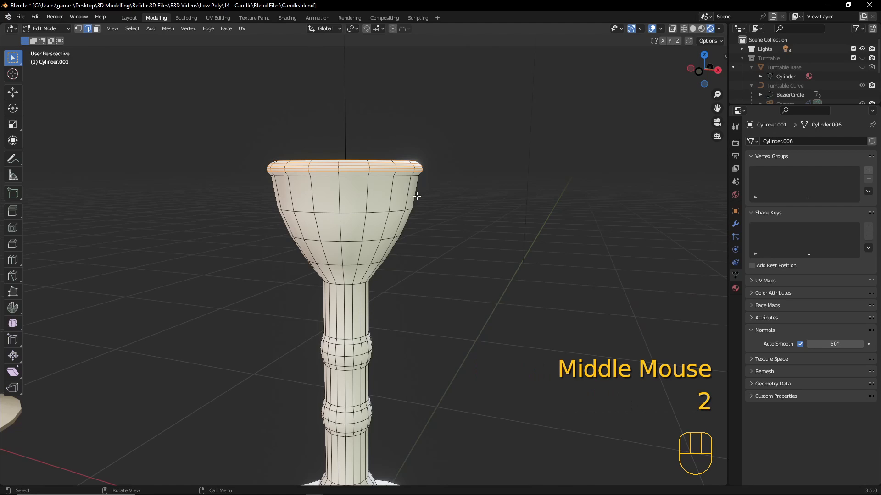
left_click(355, 181, "alt")
middle_click_drag(431, 316, 426, 292)
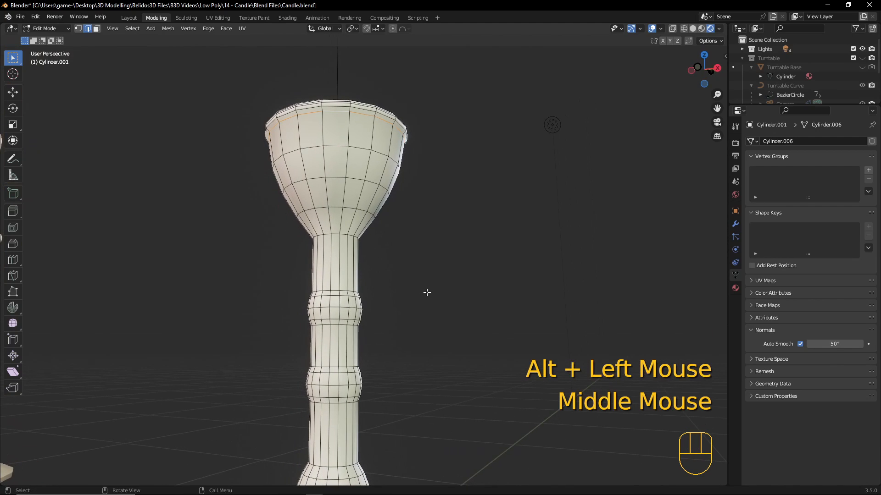
left_click(338, 234, "alt+shift")
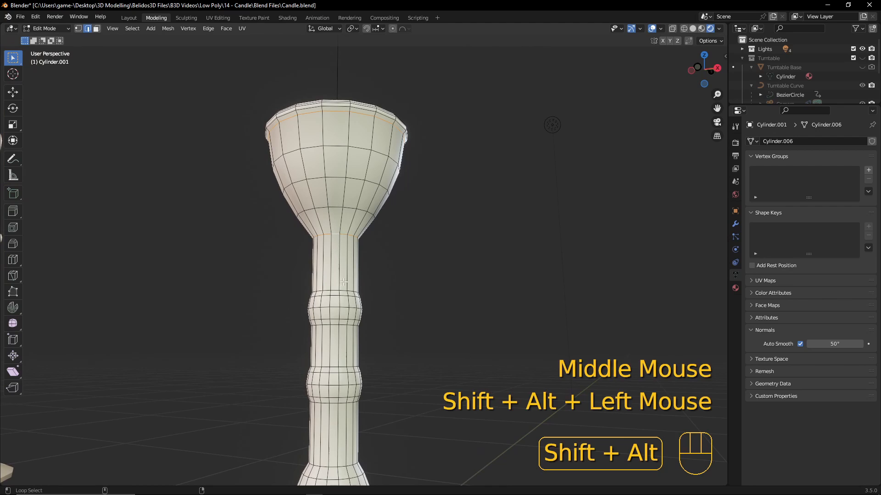
left_click(332, 288, "alt+shift")
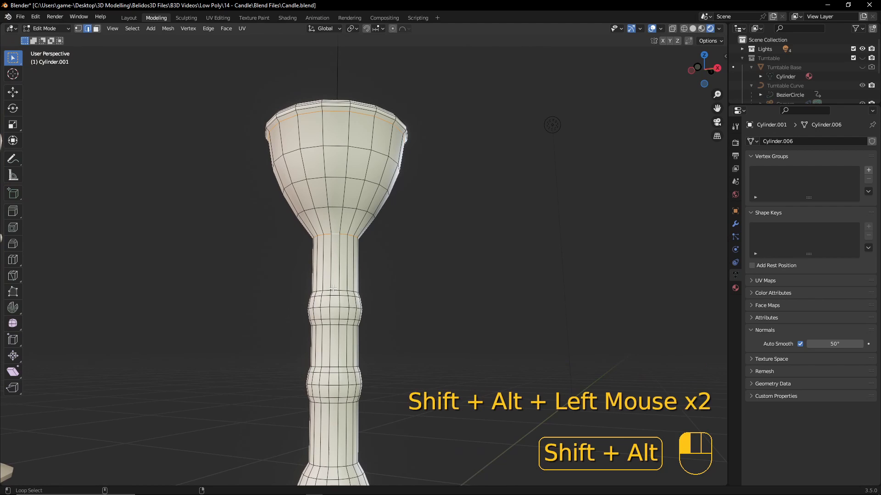
left_click(332, 326, "alt+shift")
left_click(333, 367, "alt+shift")
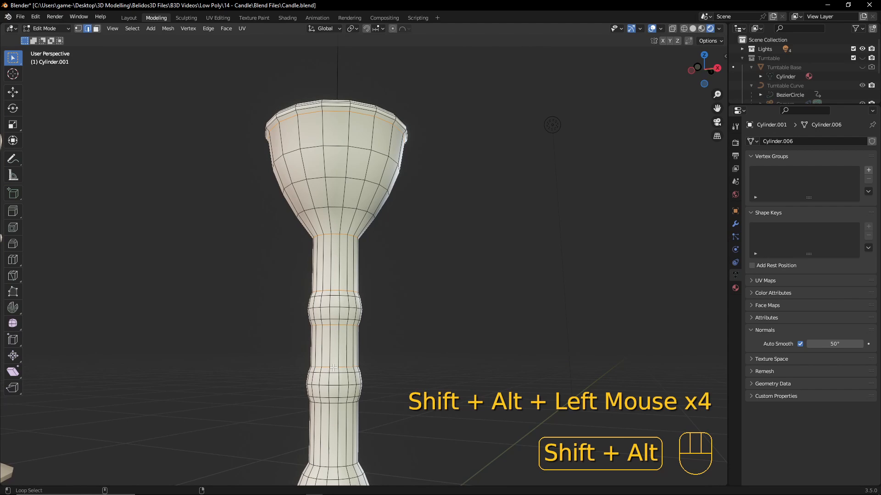
Extend the selection to the loops below the lower ring, around the base bulge and on the foot's outer edges, and mark all selected loops sharp
middle_click_drag(404, 403, 371, 274, "shift")
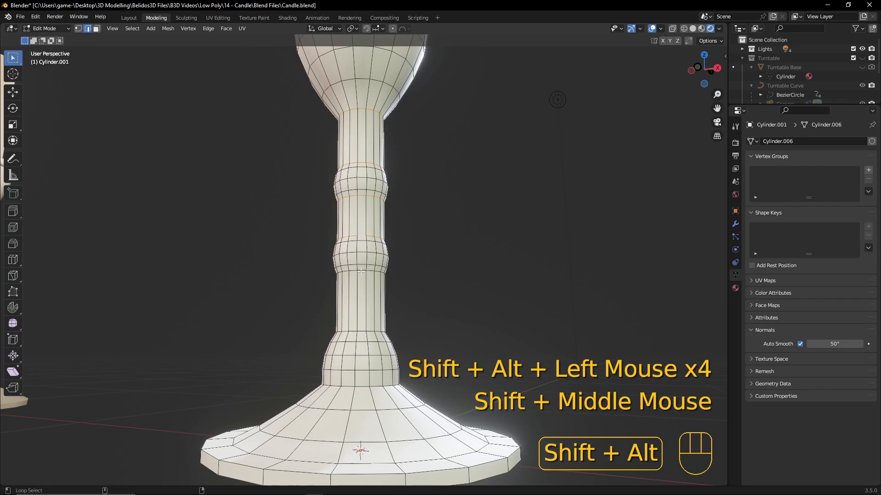
left_click(361, 271, "alt+shift")
left_click(358, 331, "alt+shift")
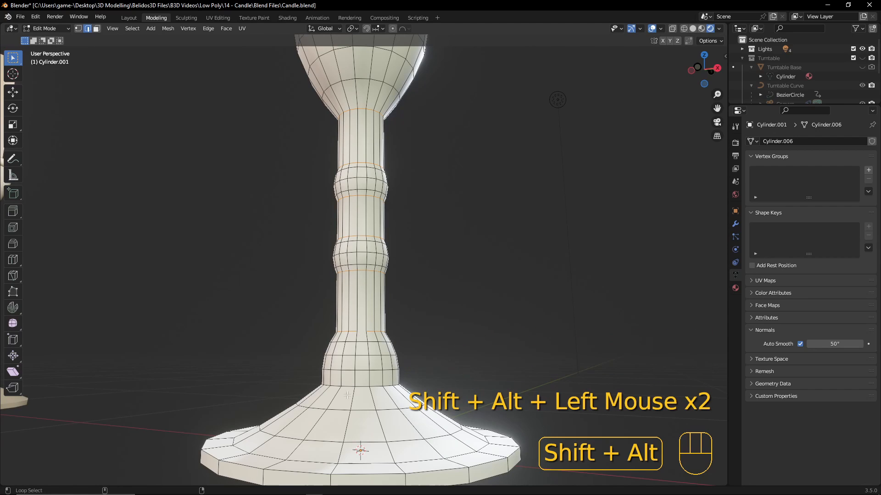
left_click(361, 387, "alt+shift")
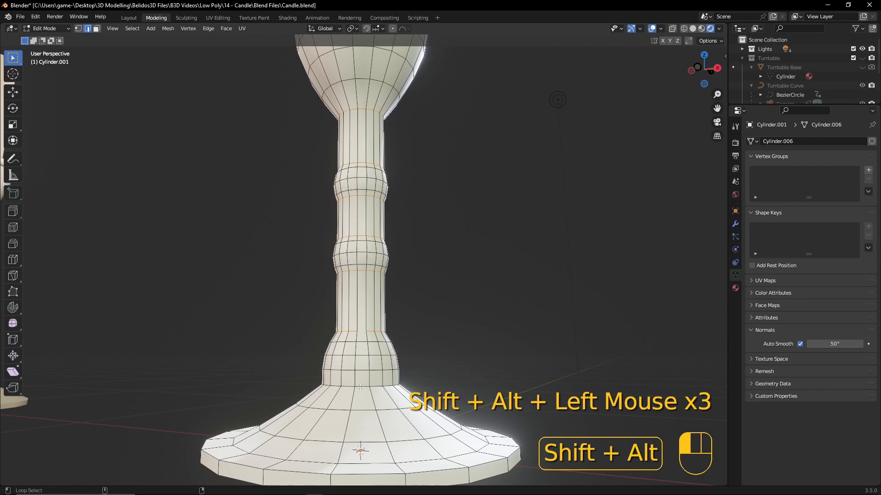
middle_click(352, 446, "alt+shift")
middle_click_drag(352, 446, 381, 267, "shift")
left_click(381, 298, "alt+shift")
left_click(381, 310, "alt+shift")
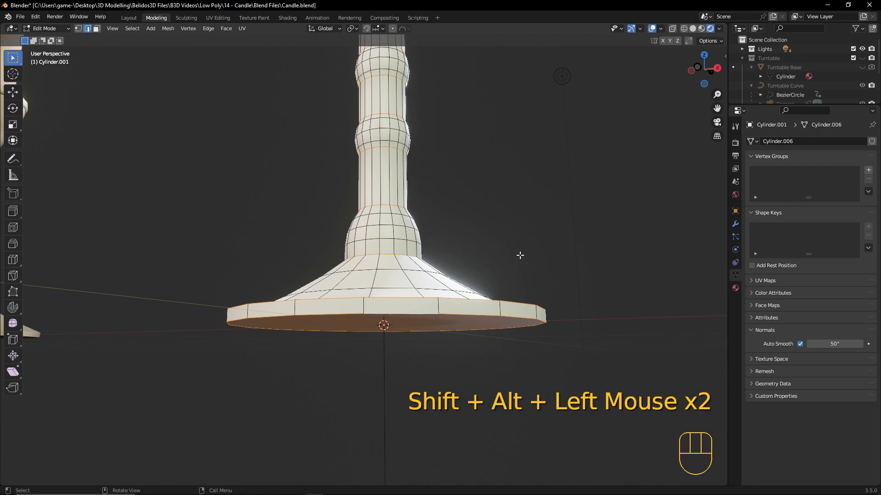
right_click(493, 208)
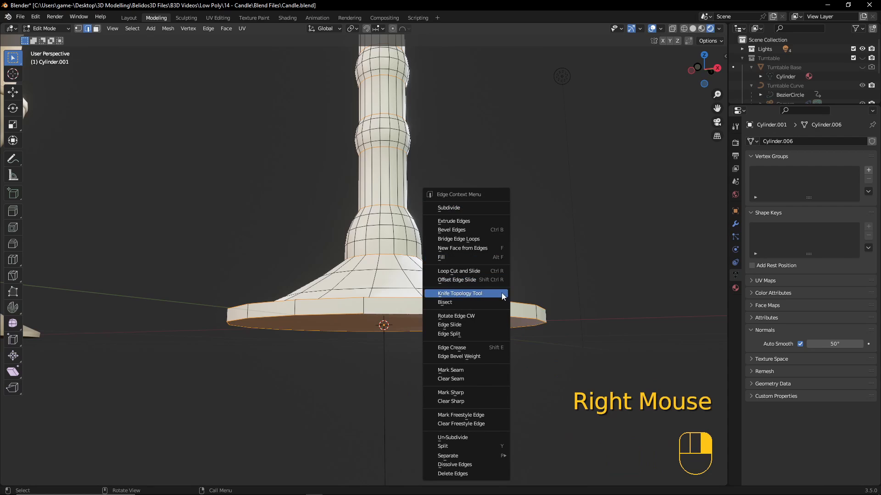
left_click(460, 393)
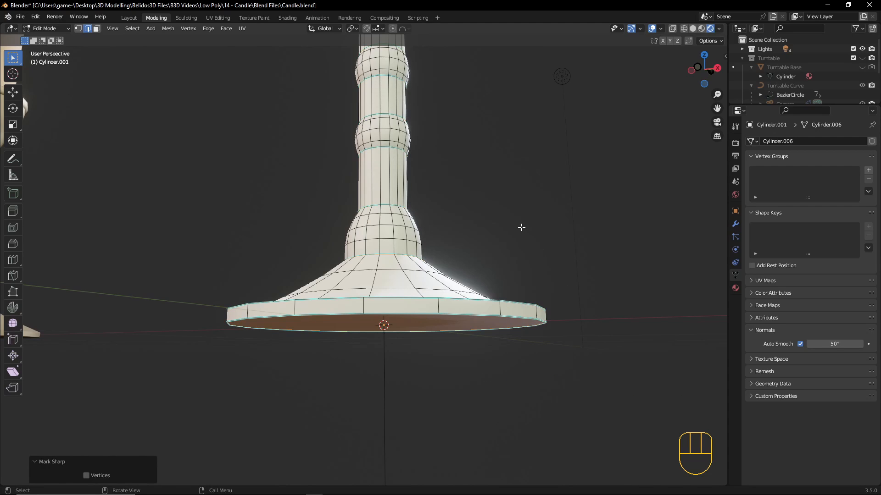
Return to Object Mode and compare the candlestick's shading with the reference candle in the front orthographic view
scroll(509, 227, "down", 1)
key("Tab")
scroll(509, 227, "down", 3)
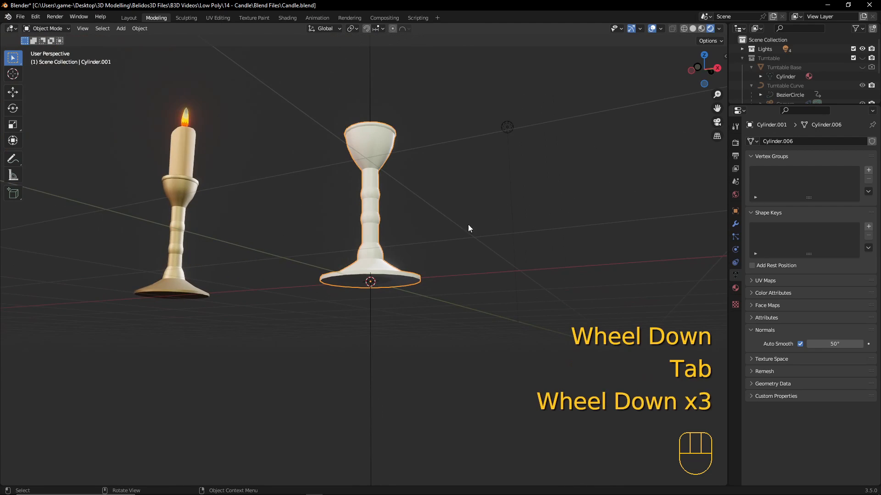
mouse_move(468, 227)
middle_mouse_down()
mouse_move(506, 256)
mouse_move(540, 239)
mouse_move(478, 233)
middle_mouse_up()
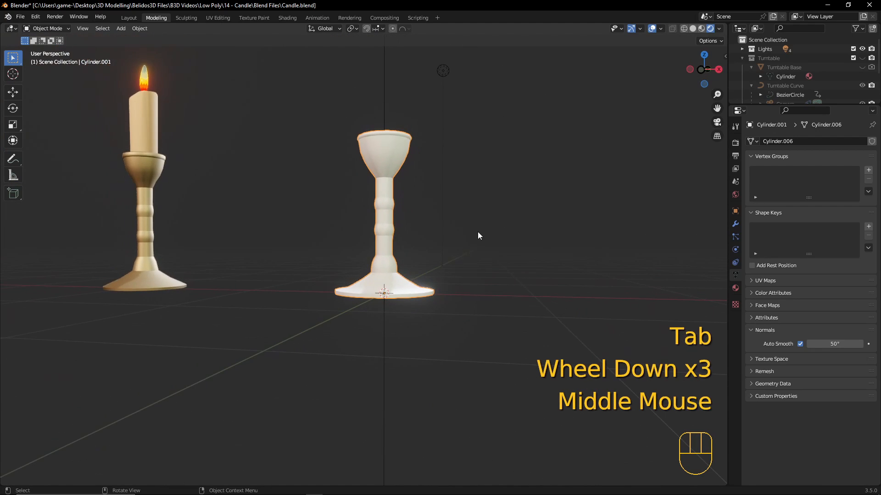
key("KP_1")
scroll(480, 233, "up", 1)
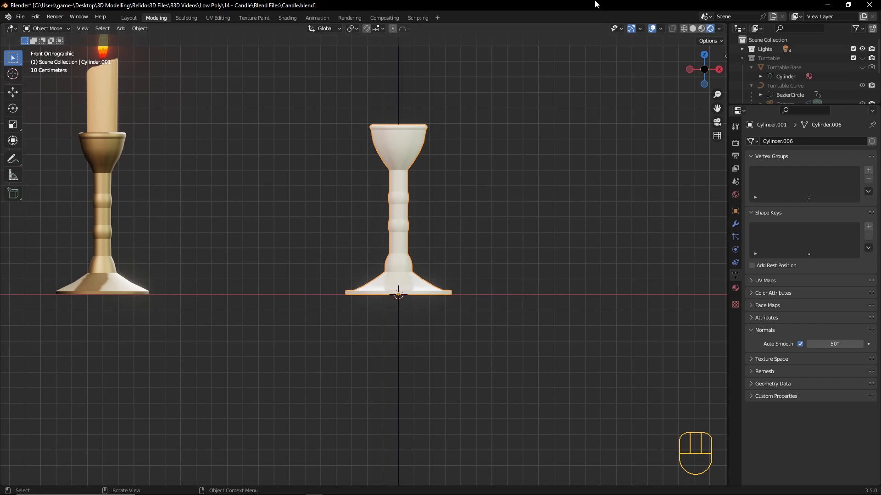
Switch to the UV Editing workspace and enable Screencast Keys there
left_click(221, 18)
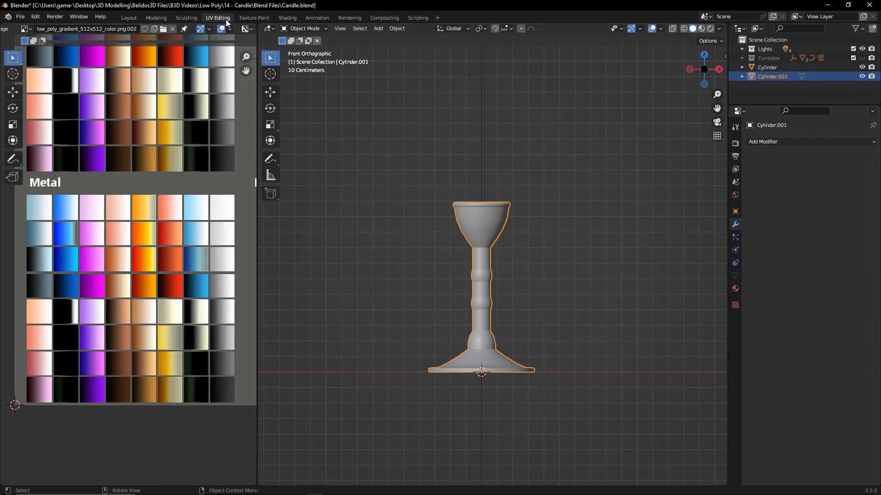
key("n")
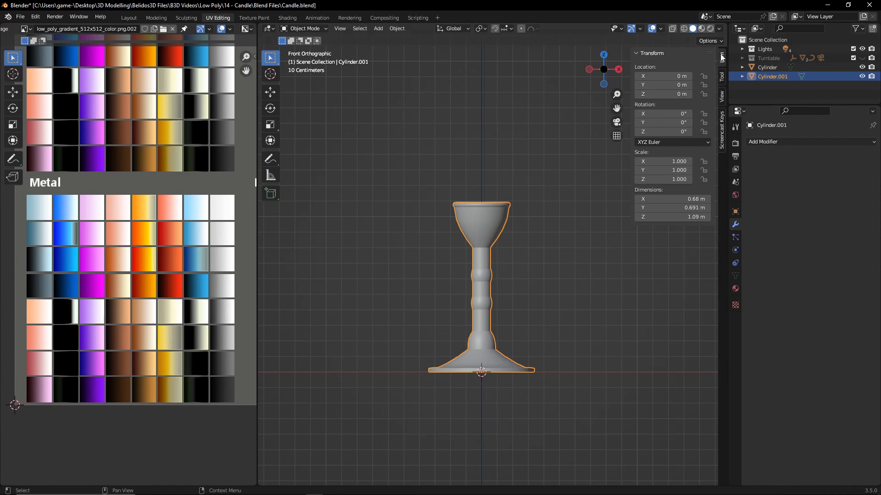
left_click(722, 134)
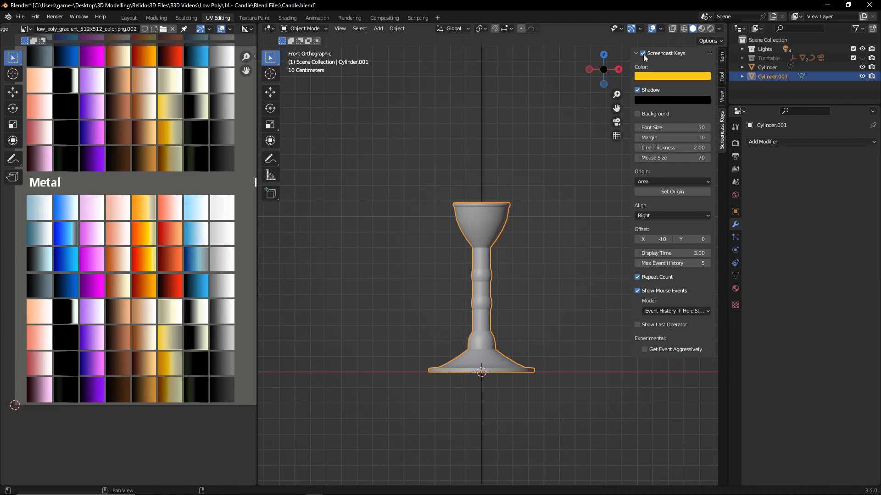
left_click(643, 53)
key("n")
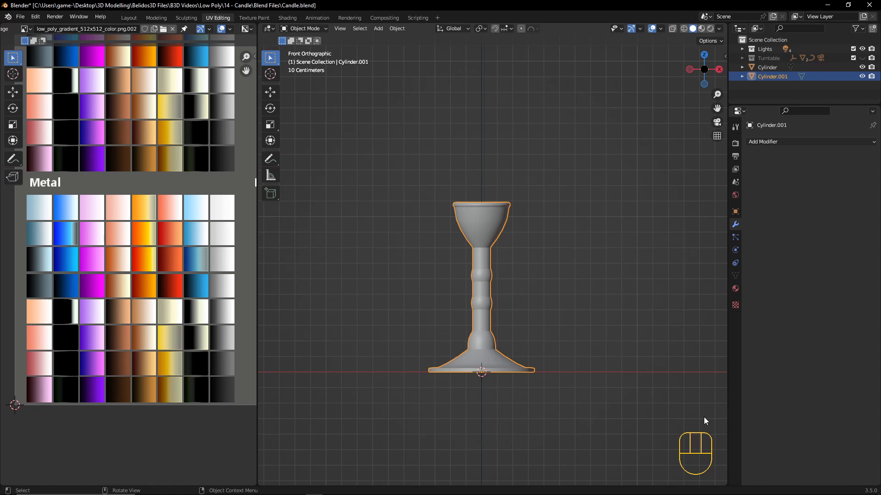
Select the candlestick's entire mesh in Edit Mode and unwrap it over the gradient palette image
scroll(158, 235, "down", 4)
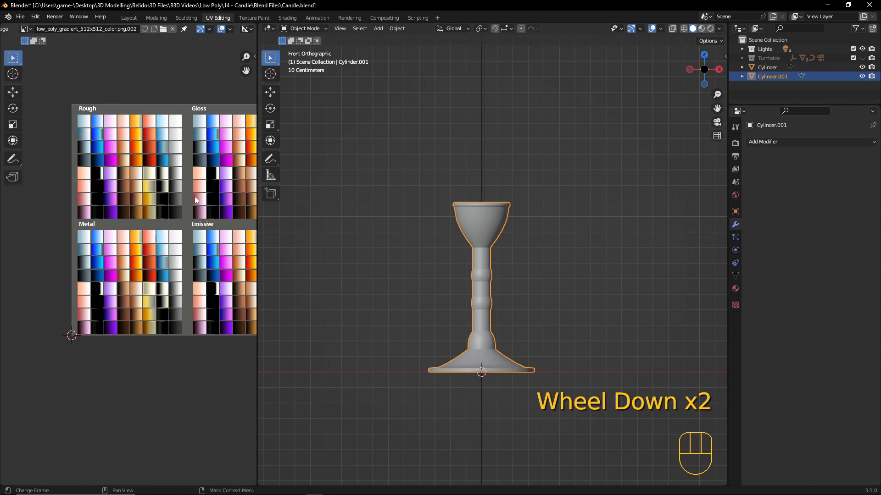
scroll(158, 236, "up", 4)
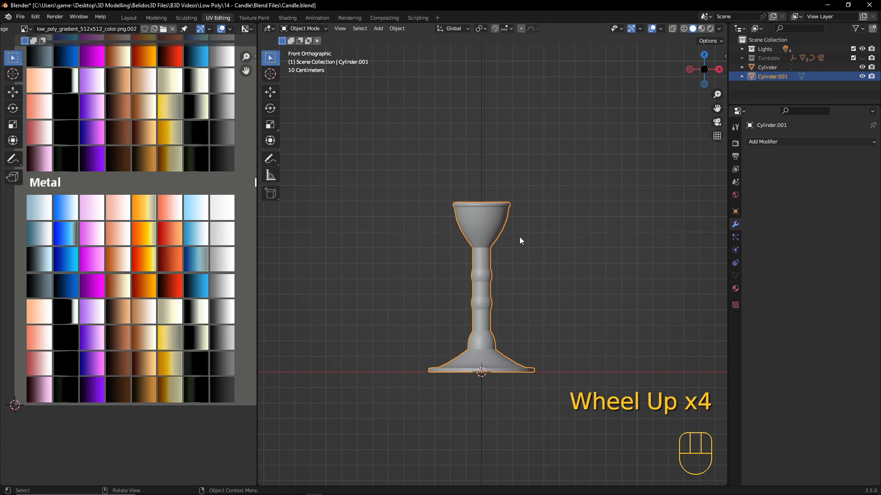
key("Tab")
key("a")
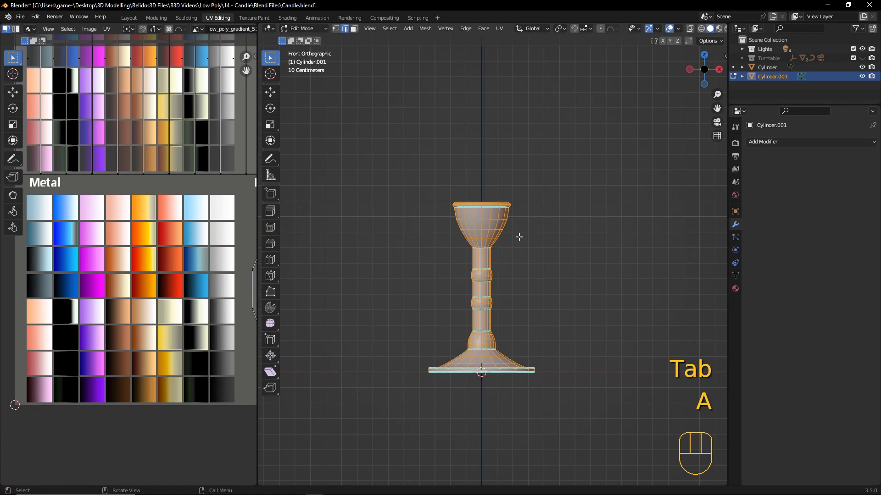
key("u")
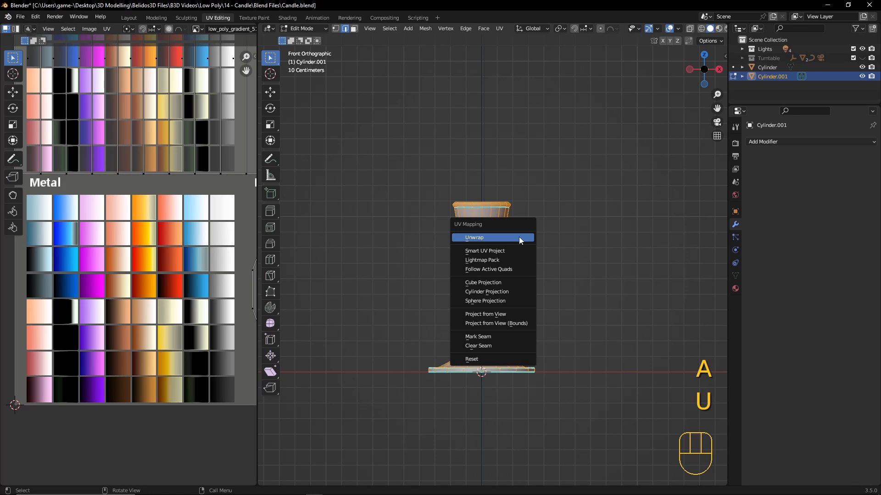
left_click(518, 237)
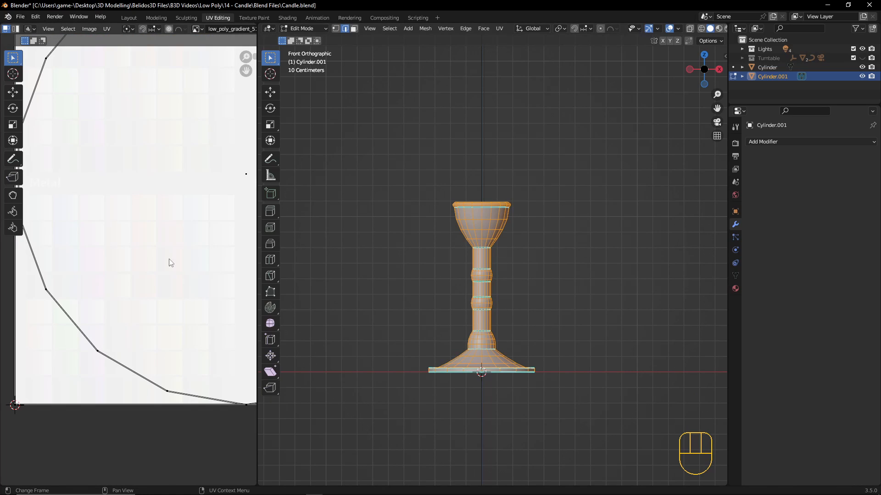
Select all of the candlestick's UVs and scale them to 0 so they collapse into one point
scroll(168, 258, "down", 4)
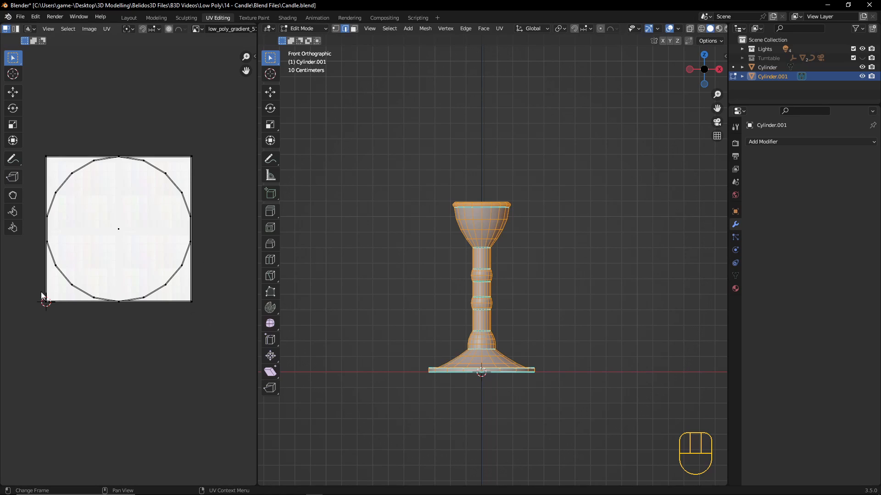
key("a")
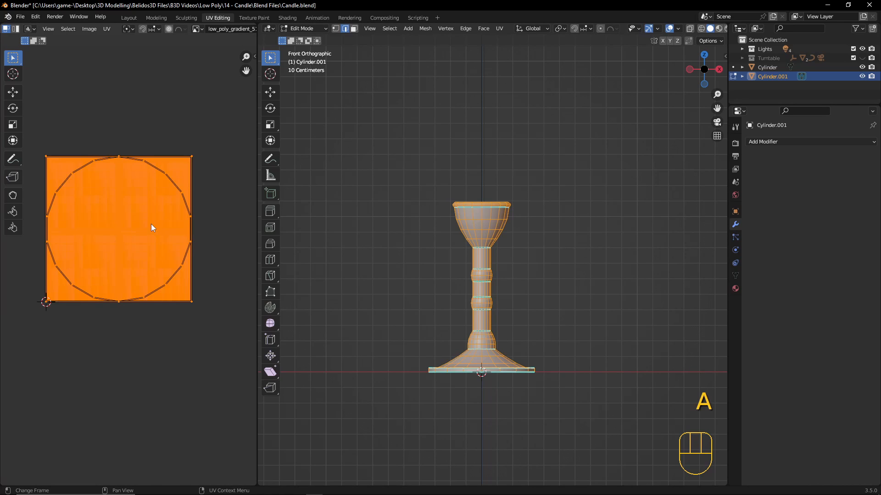
key("s")
key("0")
key("Return")
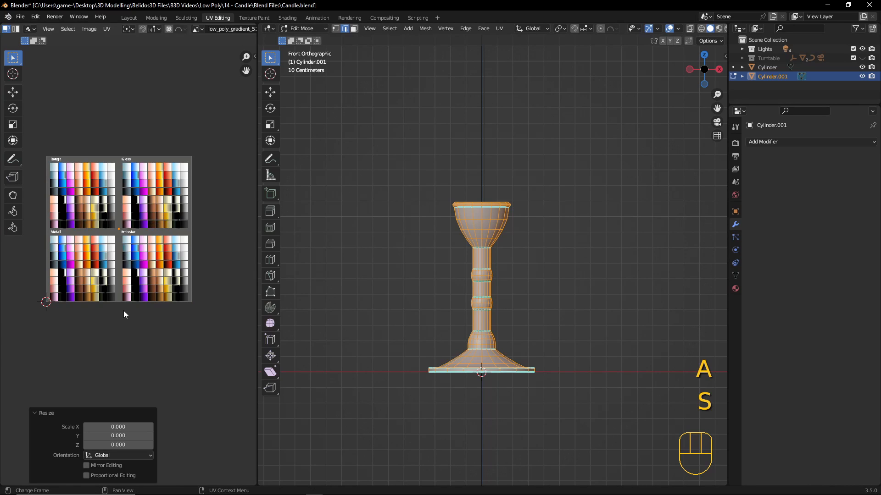
Move the collapsed UVs onto the light blue gradient in the second row of the palette's Metal section
scroll(134, 282, "up", 4)
middle_click_drag(134, 283, 164, 233)
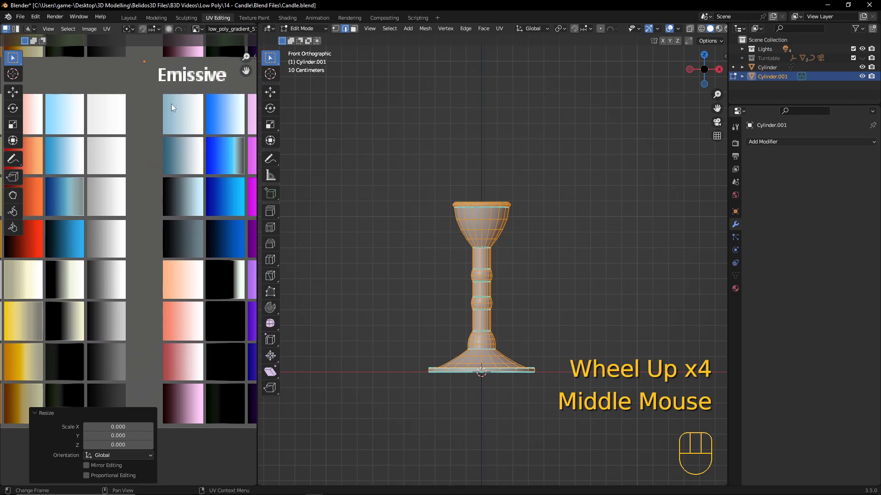
key("g")
left_click(93, 194)
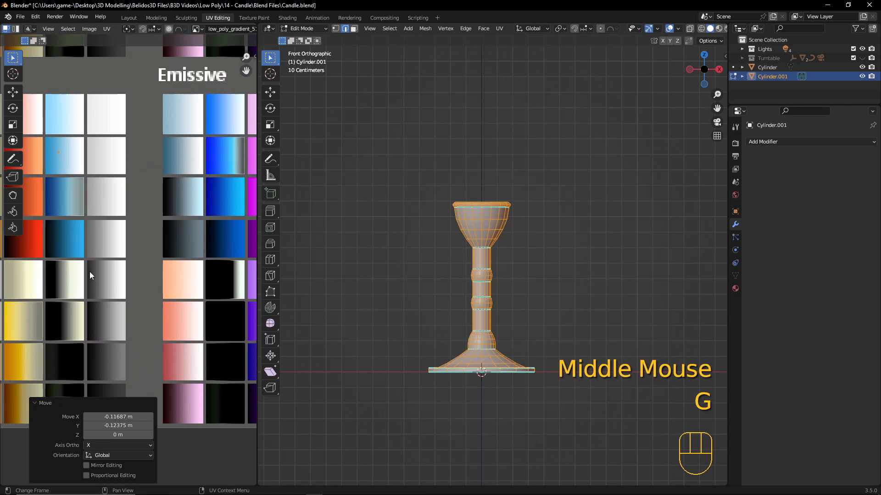
middle_click_drag(89, 272, 197, 280)
scroll(221, 271, "down", 2)
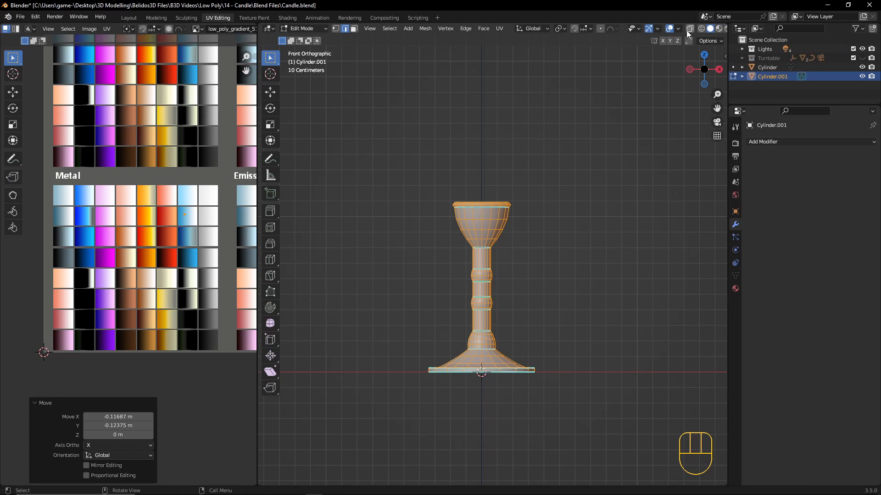
Show the viewport in Material Preview, add a material slot with the Main Palette material and view the candlestick in Object Mode
left_click(718, 28)
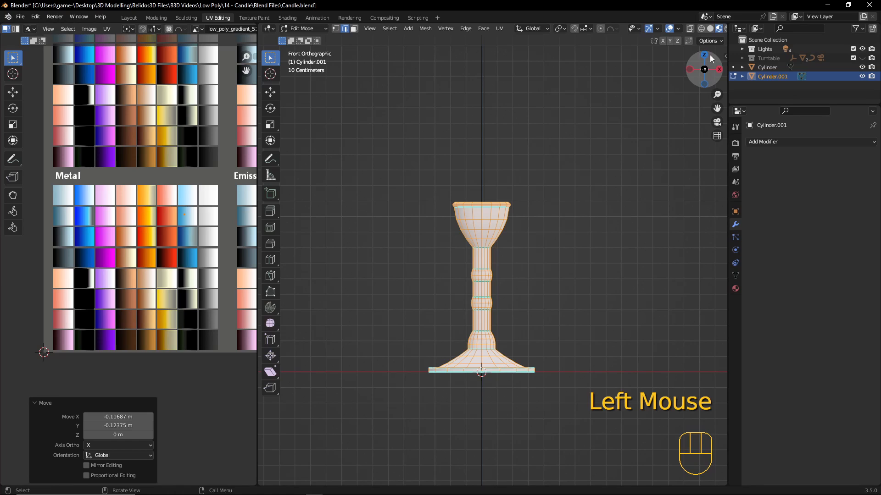
left_click(736, 289)
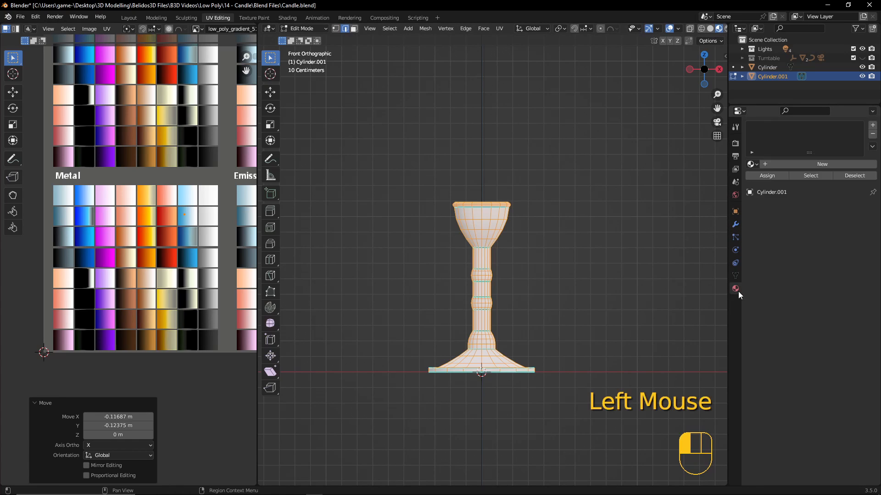
left_click(872, 125)
left_click(751, 165)
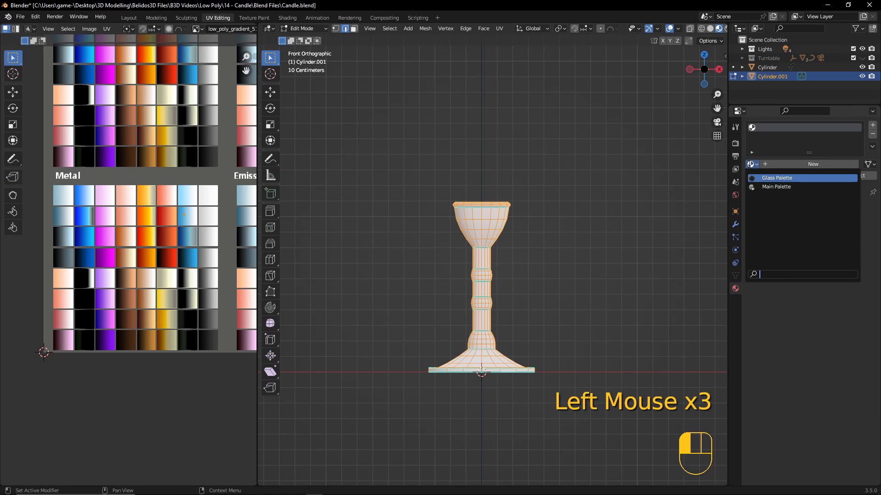
left_click(774, 187)
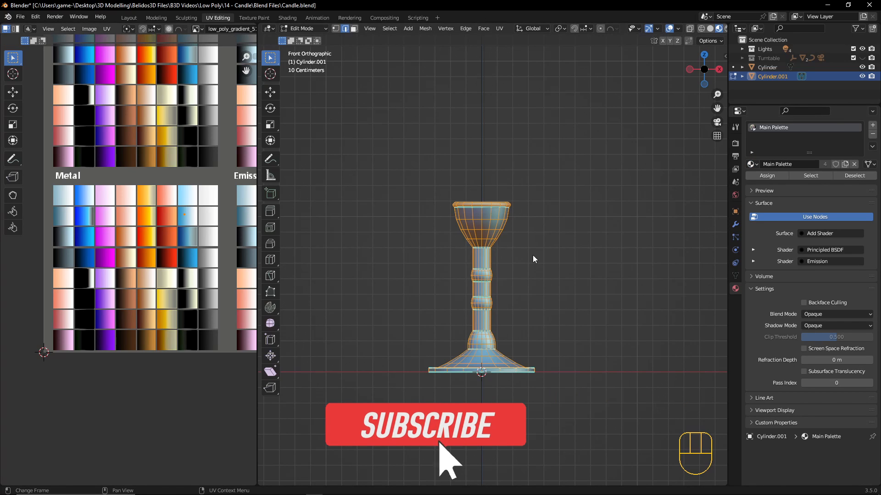
scroll(447, 221, "up", 2)
key("Tab")
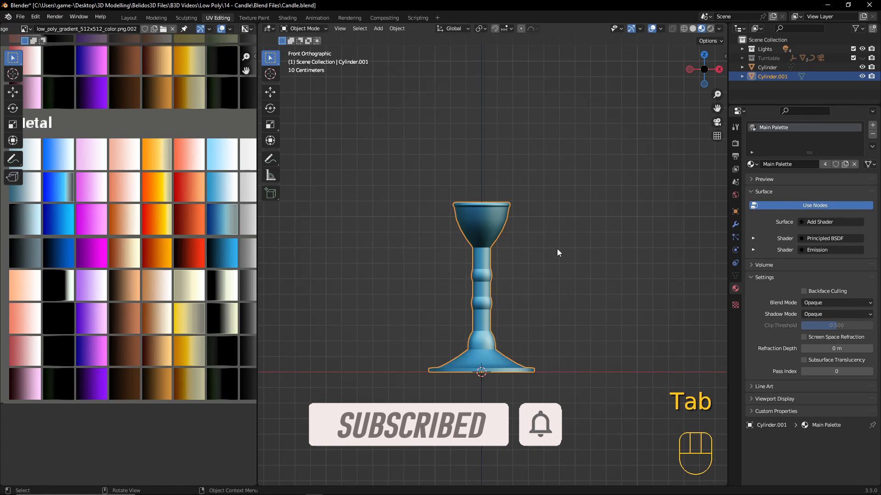
Try the yellow-orange gradient in the Metal section's second row by moving the candlestick's collapsed UVs onto it
key("Tab")
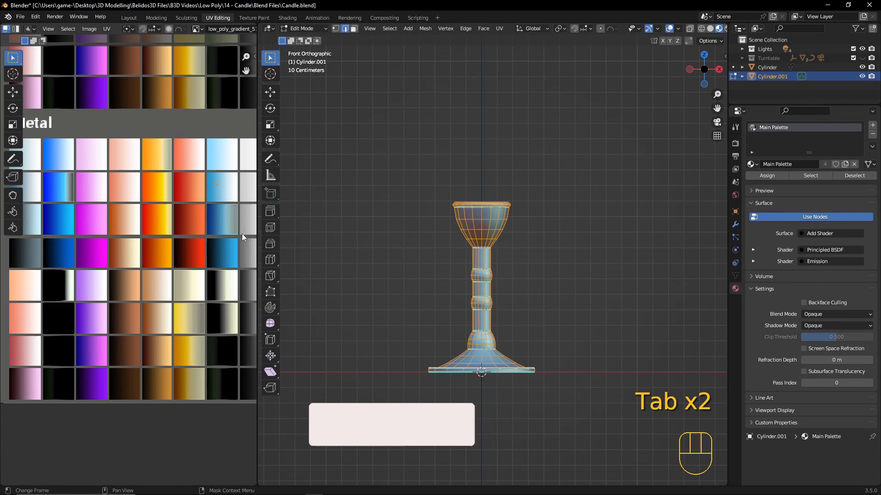
key("g")
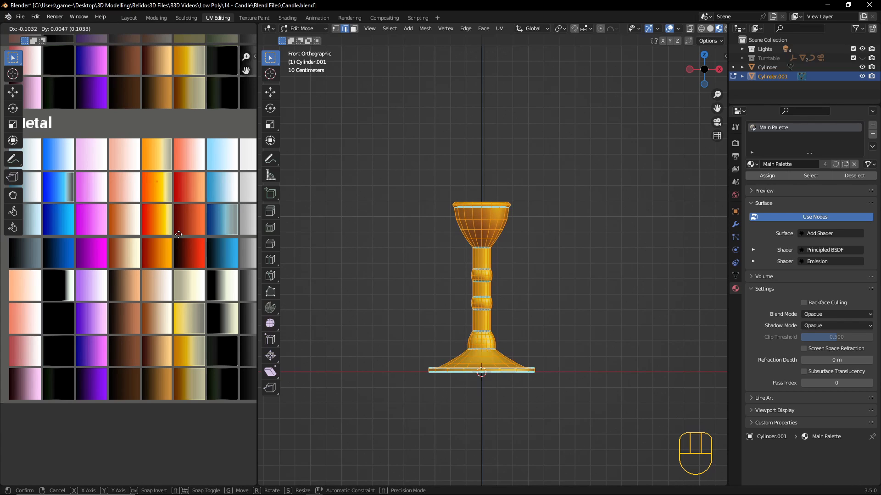
left_click(181, 234)
key("Tab")
key("Tab")
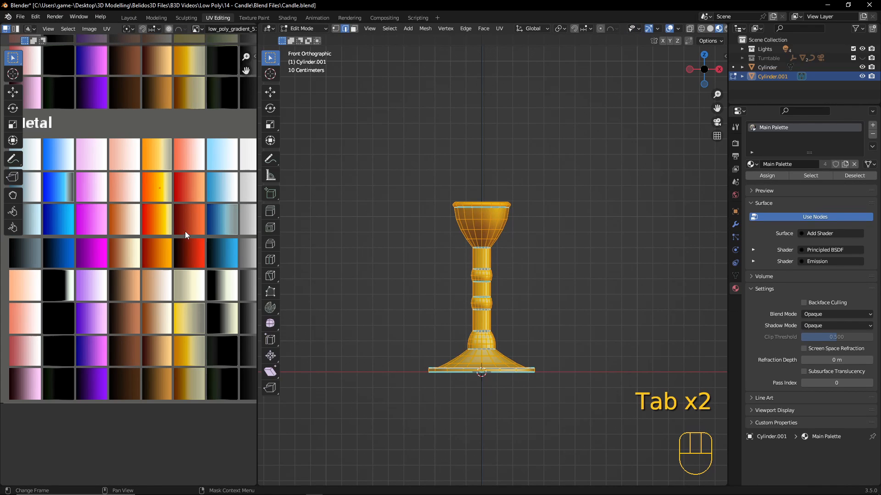
Move the collapsed UVs down past the orange gradients onto the brown gradient in the Metal section's second-to-last row
key("g")
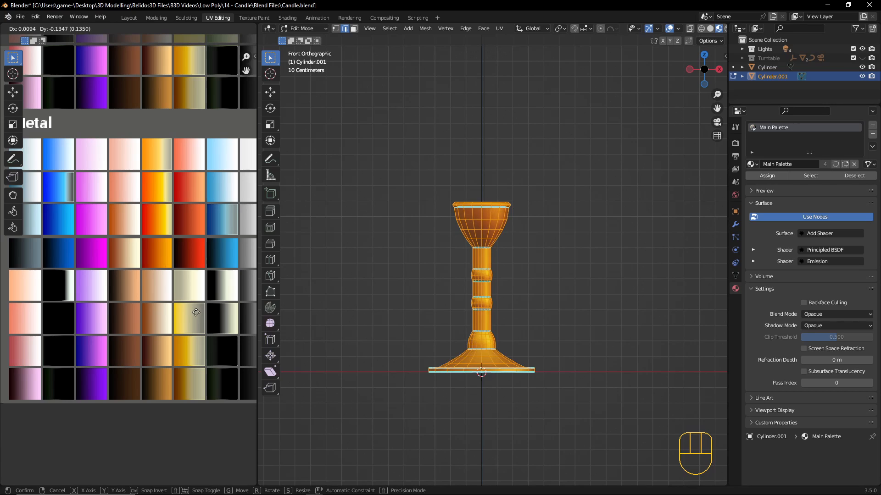
left_click(194, 279)
key("Tab")
key("Tab")
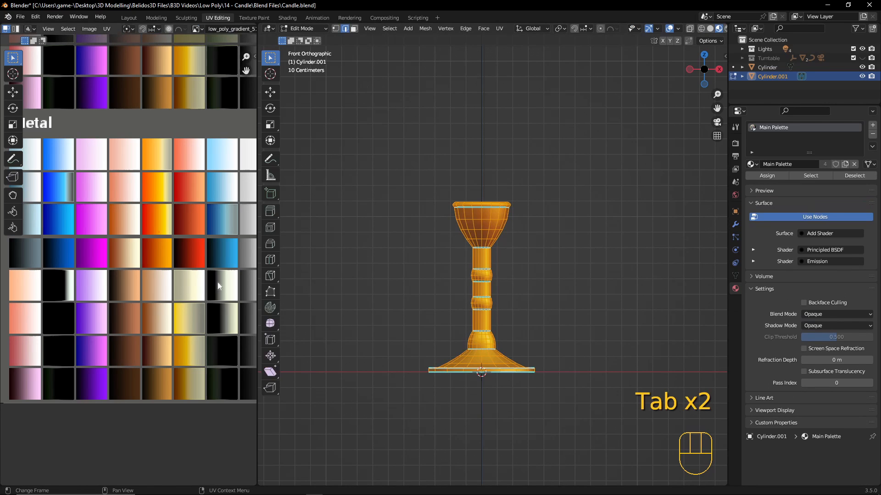
key("g")
left_click(336, 382)
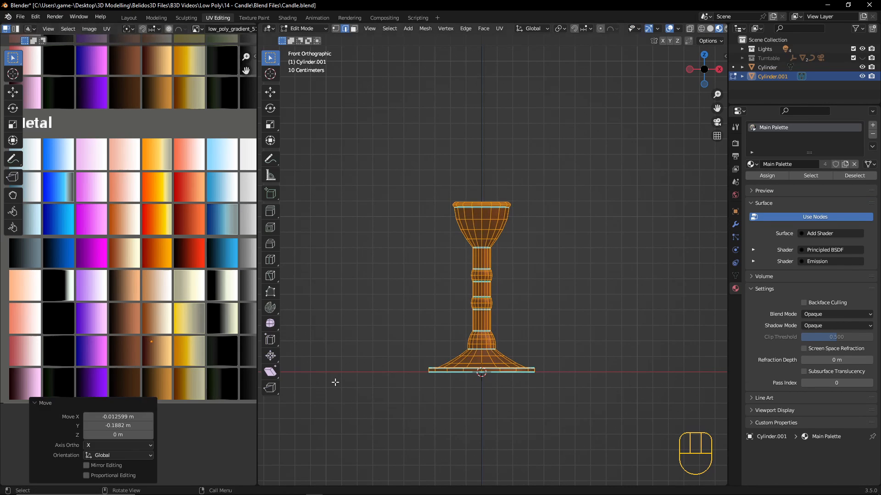
Try the dark end of the brown-to-cream gradient in the Metal section's fourth row by moving the candlestick's collapsed UVs onto it
key("Tab")
key("Tab")
key("g")
left_click(158, 289)
key("Tab")
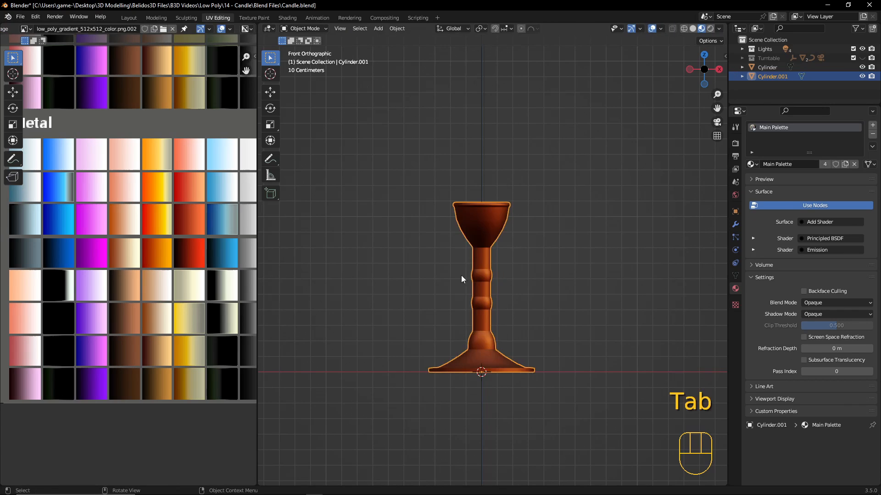
Shift the collapsed UVs to the lighter middle of the fourth-row brown-to-cream gradient and view the candlestick in Object Mode
key("Tab")
key("g")
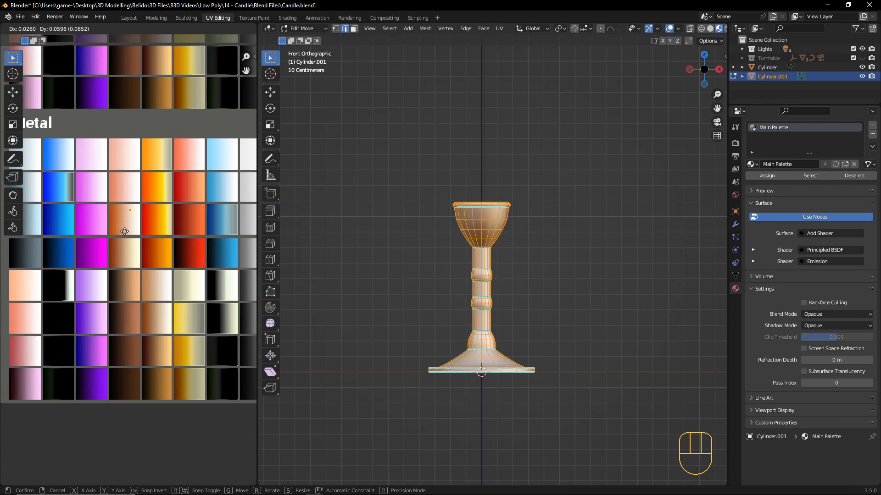
left_click(119, 284)
key("Tab")
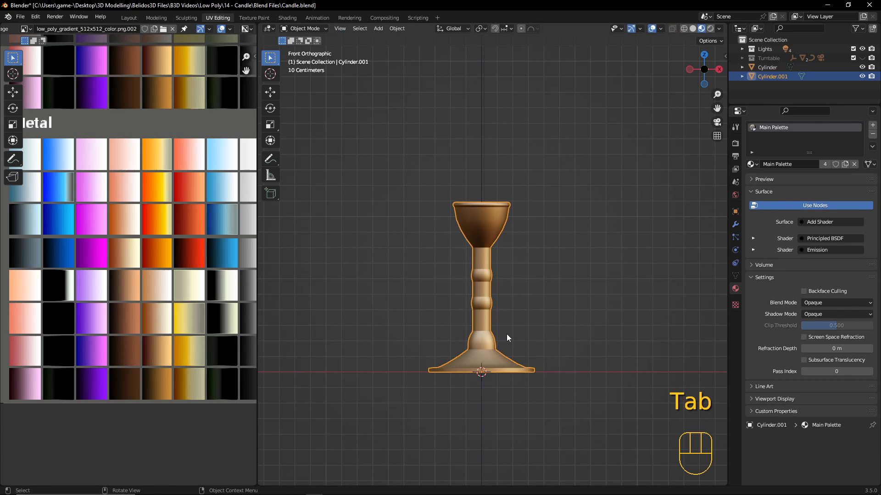
Try the dark gold gradient in the Metal section's bottom row by moving the candlestick's collapsed UVs onto it
key("Tab")
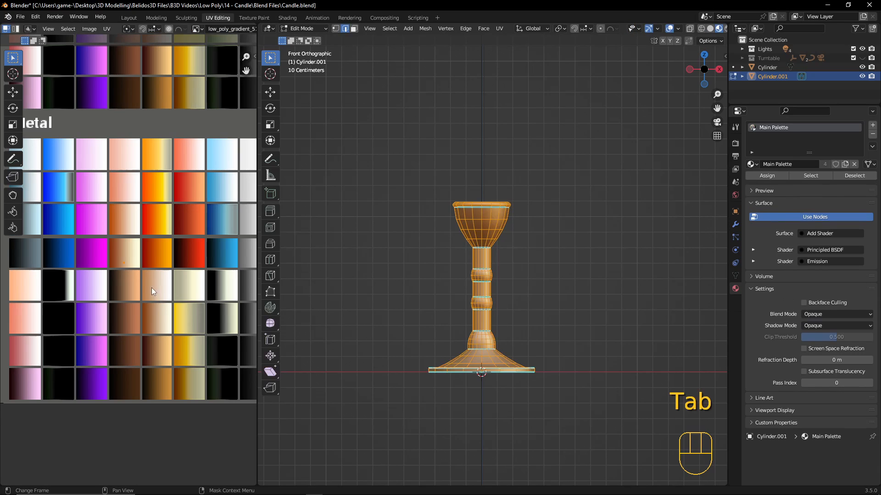
key("g")
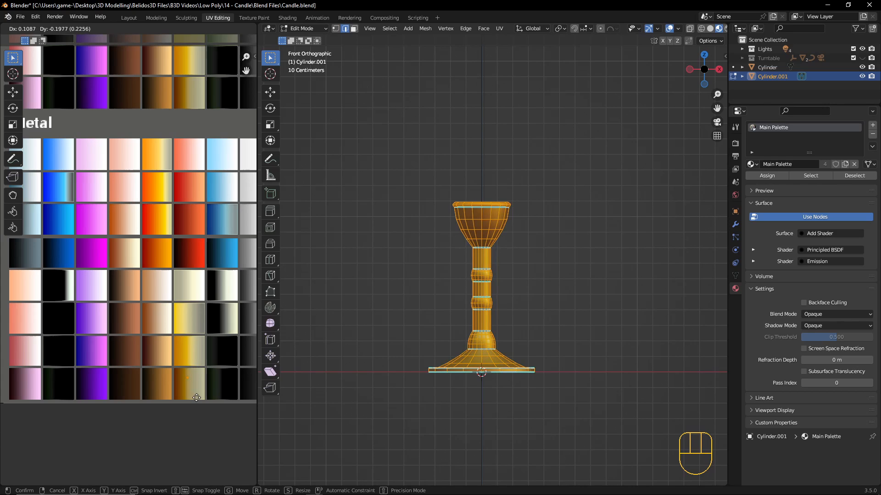
left_click(197, 397)
key("Tab")
key("Tab")
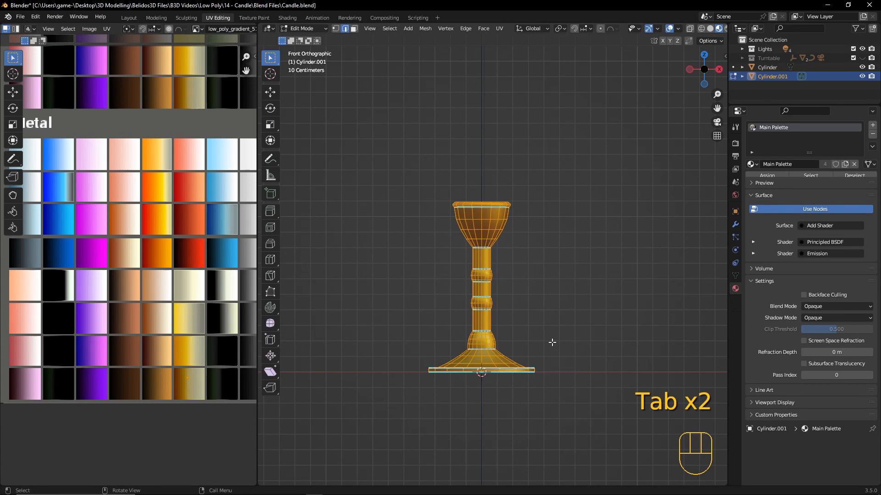
key("g")
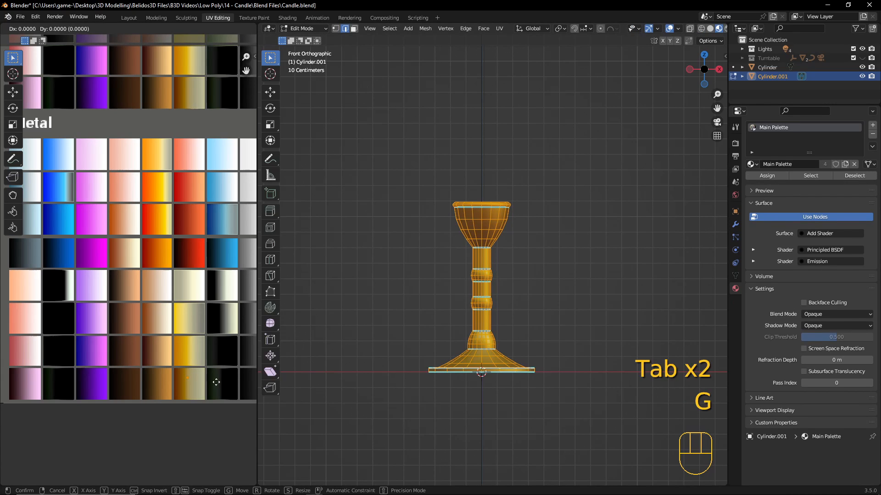
left_click(212, 381)
key("Tab")
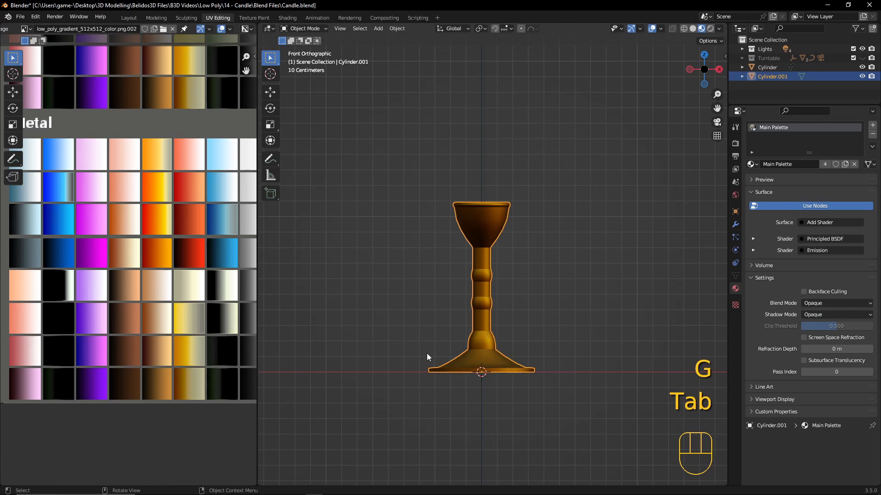
Move the collapsed UVs back onto the middle of the fourth-row brown-to-cream gradient and save the file
key("Tab")
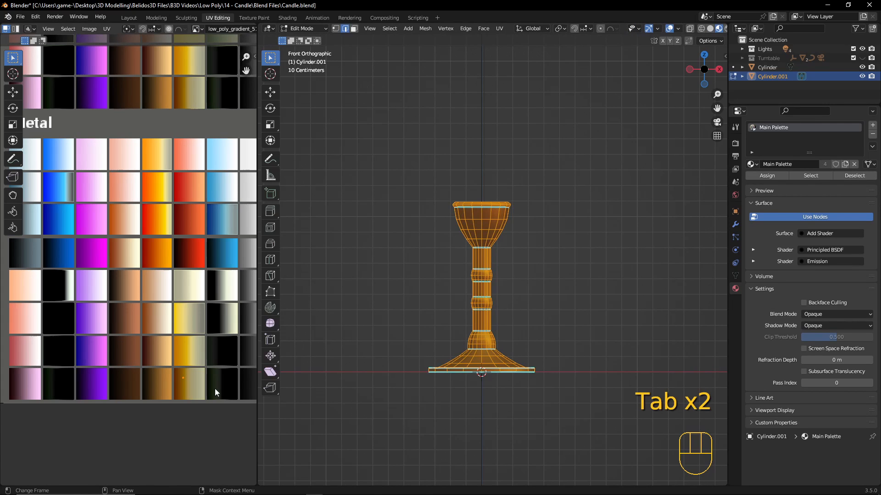
key("g")
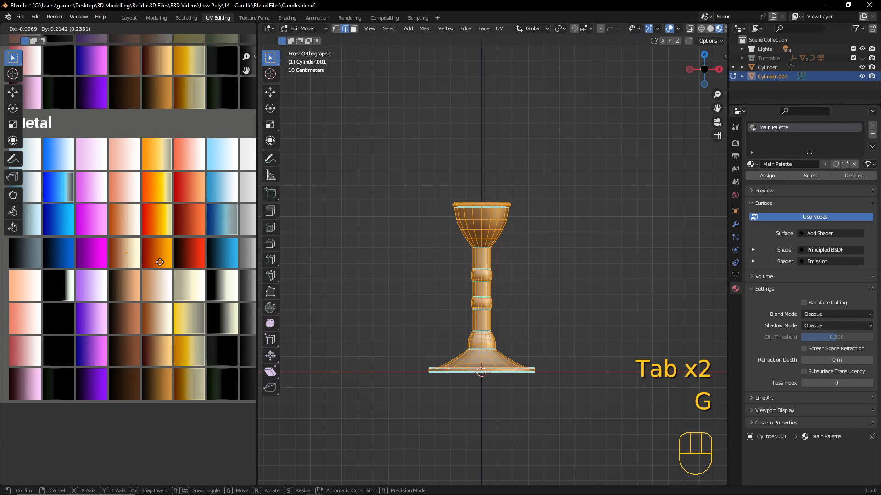
left_click(159, 263)
key("Tab")
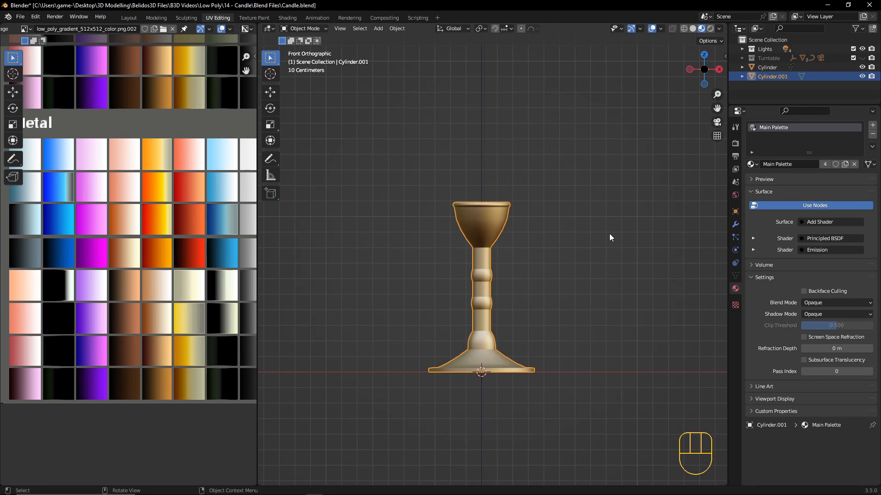
key("ctrl+s")
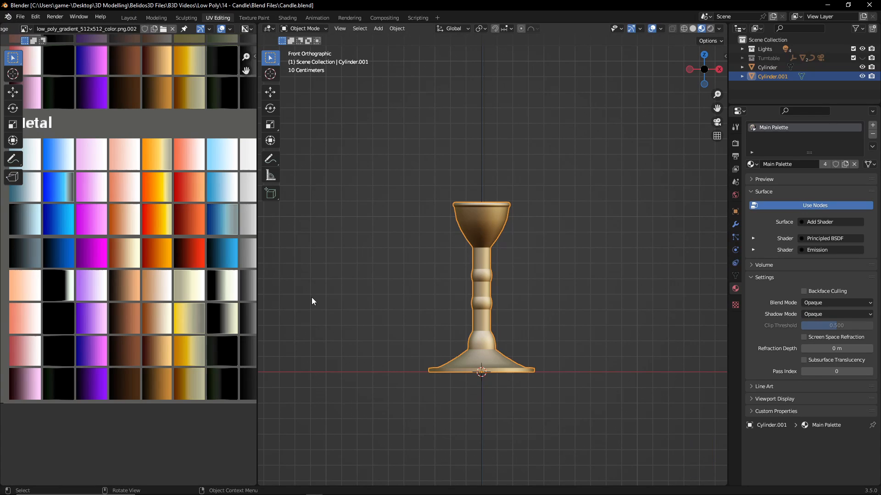
Open the candlestick for mesh editing in the Modeling workspace with the viewport shown in Material Preview
left_click(156, 17)
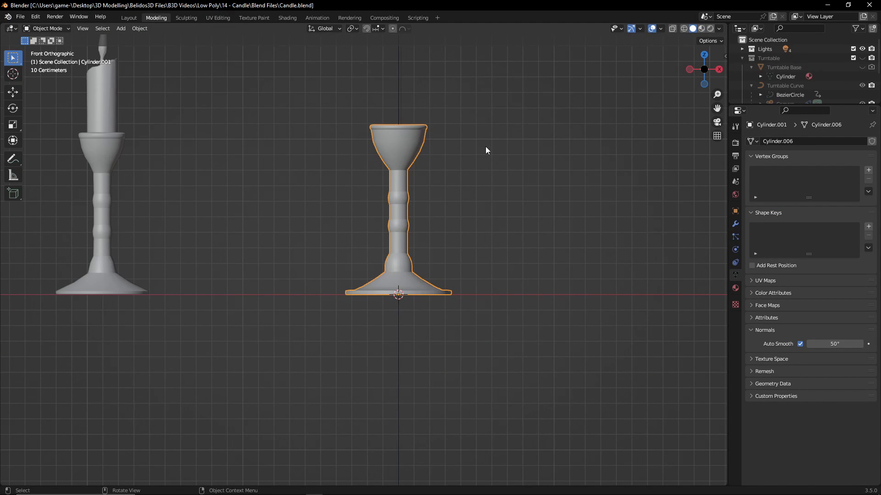
key("Tab")
middle_click_drag(483, 145, 519, 182)
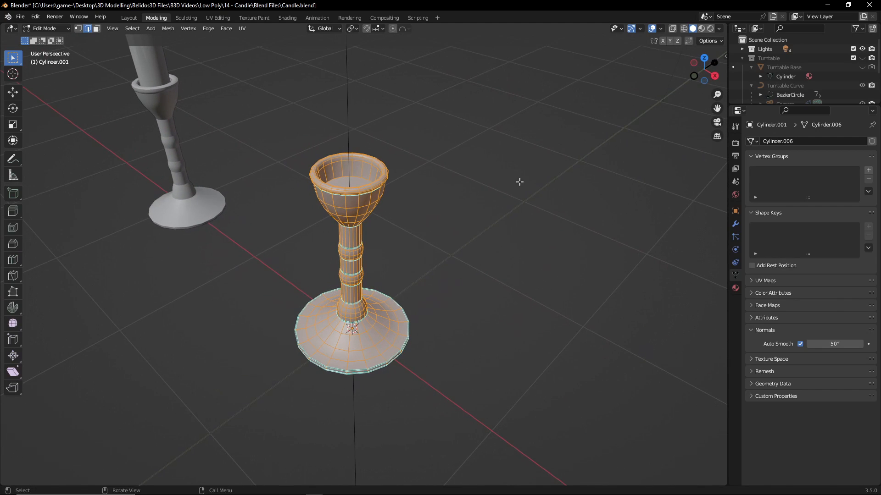
left_click(702, 28)
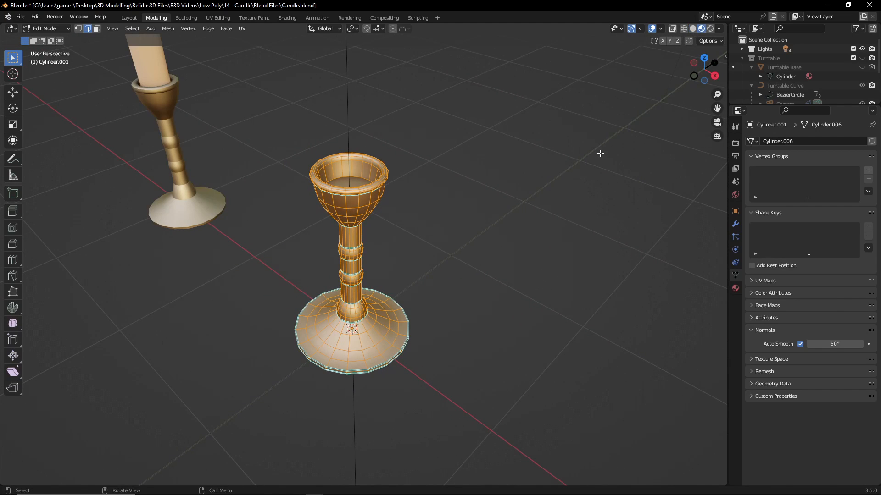
key("n")
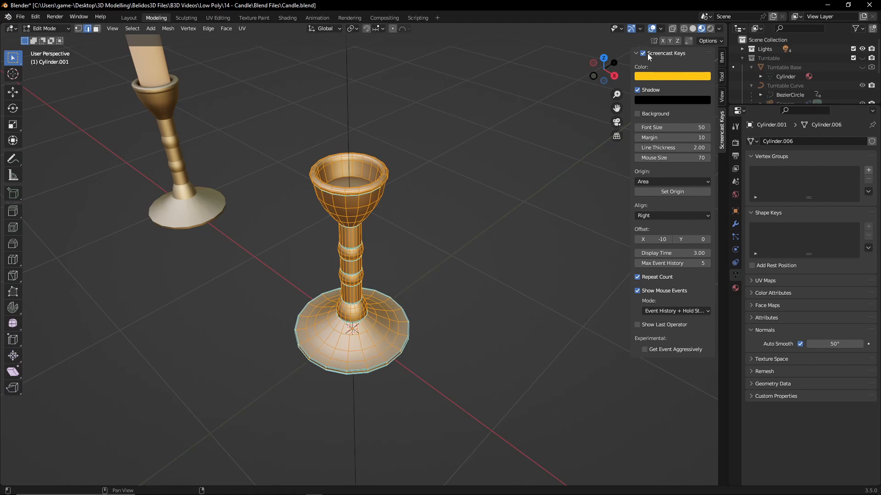
key("n")
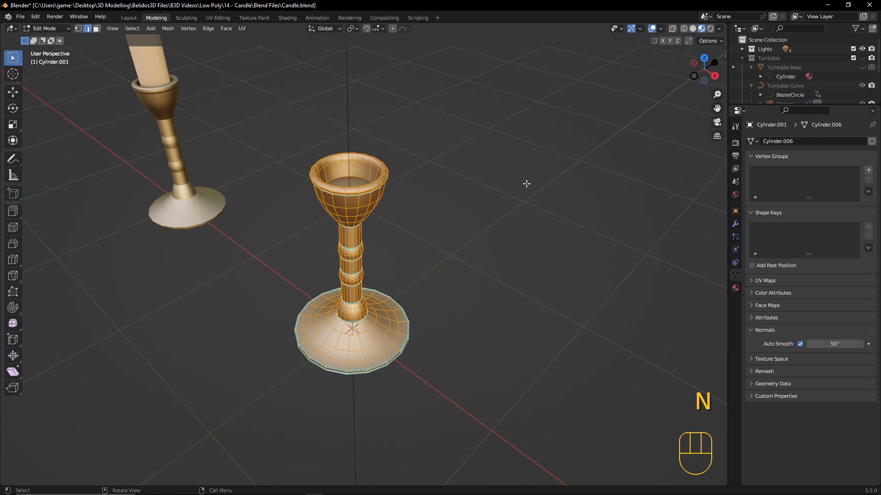
Inset the round face at the bottom of the candlestick's cup by about 0.016 m
middle_click_drag(469, 232, 469, 253)
key("3")
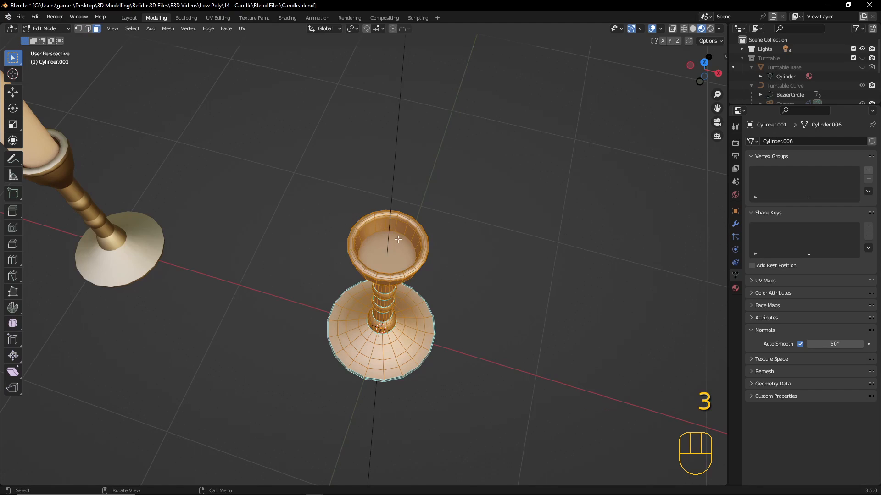
left_click(385, 252)
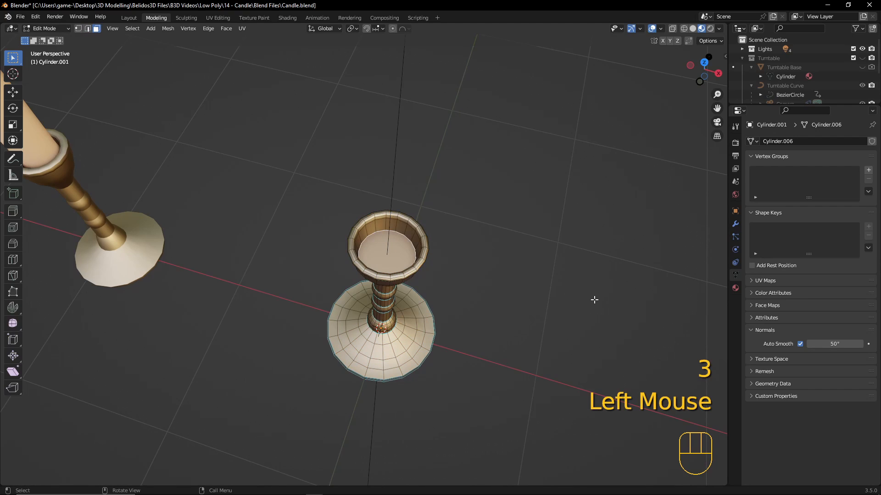
key("i")
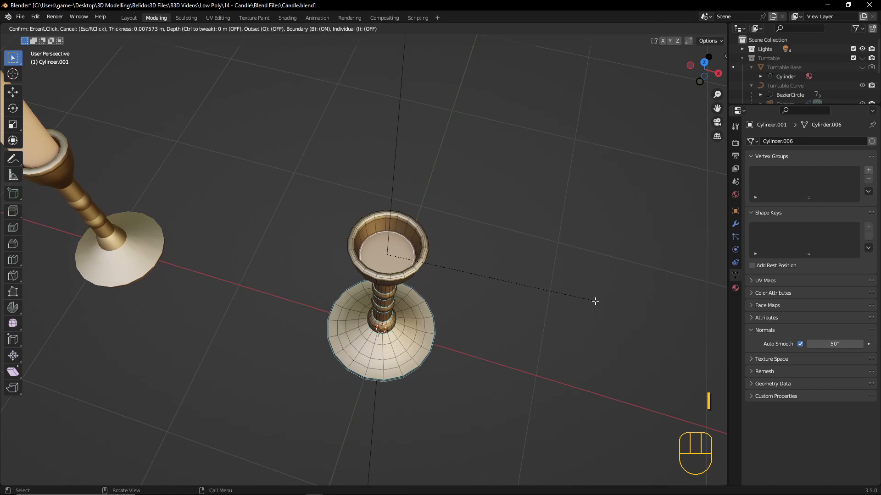
left_click(593, 301)
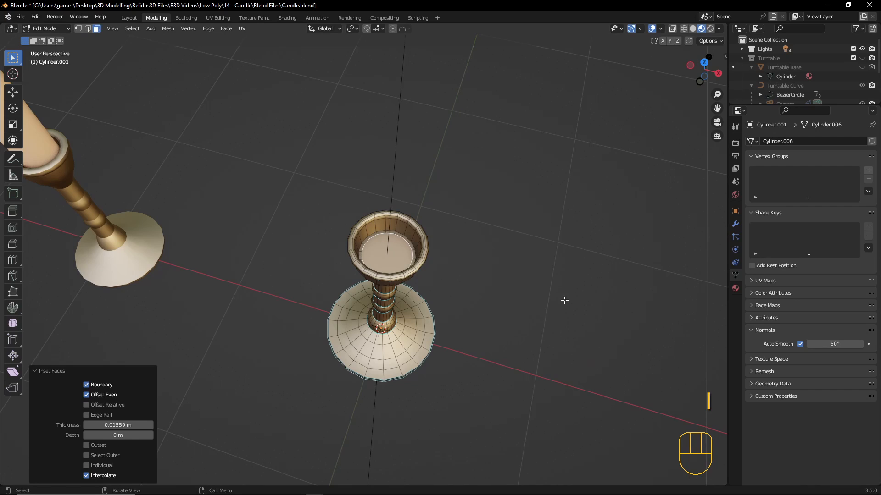
In front view, extrude the inset cup face straight up about 0.58 m to form the candle's body
key("KP_1")
scroll(545, 245, "down", 2)
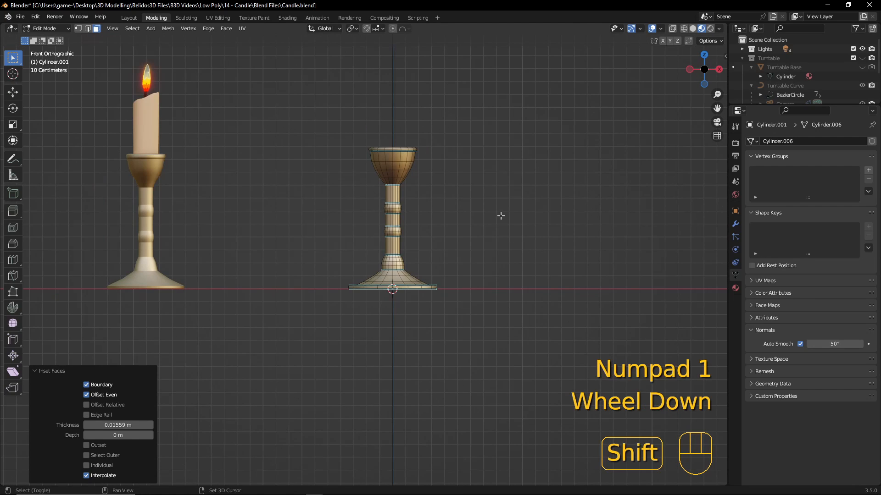
middle_click_drag(499, 216, 521, 278, "shift")
key("e")
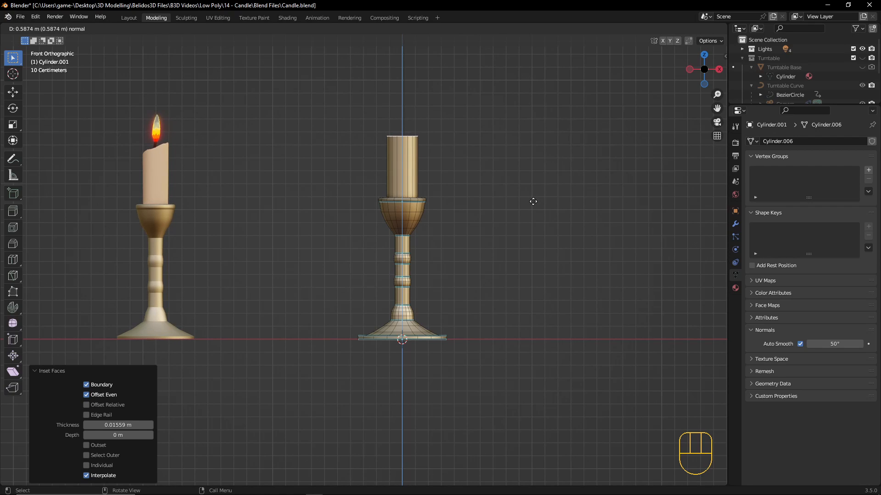
left_click(535, 203)
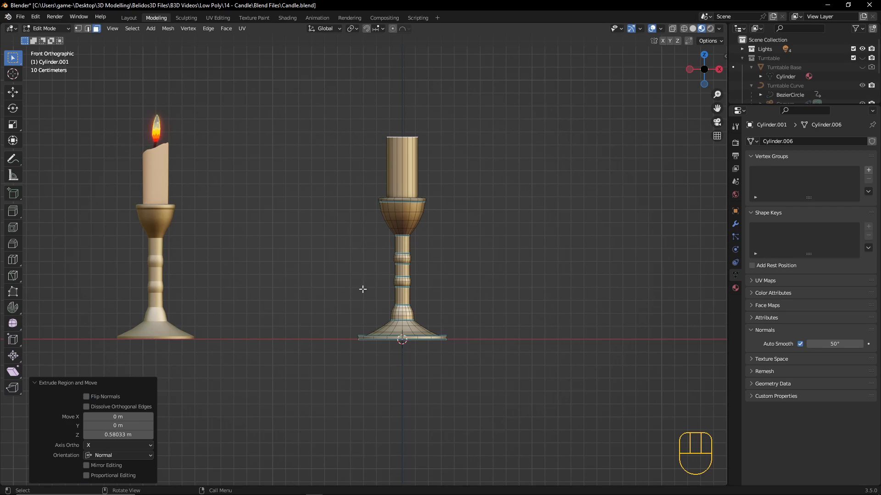
Rotate the candle's top face about -37.7° in front view to give the candle a slanted top
scroll(426, 244, "down", 1)
scroll(477, 194, "up", 2)
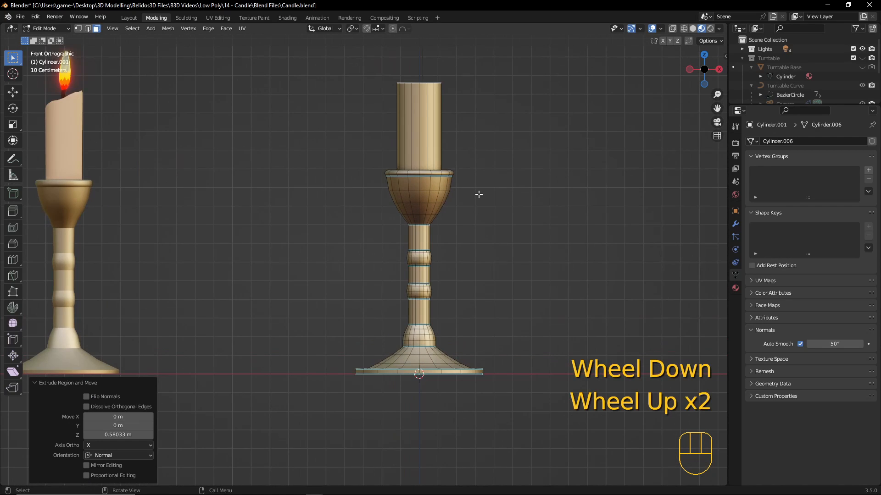
middle_click_drag(507, 206, 513, 344)
key("KP_1")
scroll(519, 234, "up", 2)
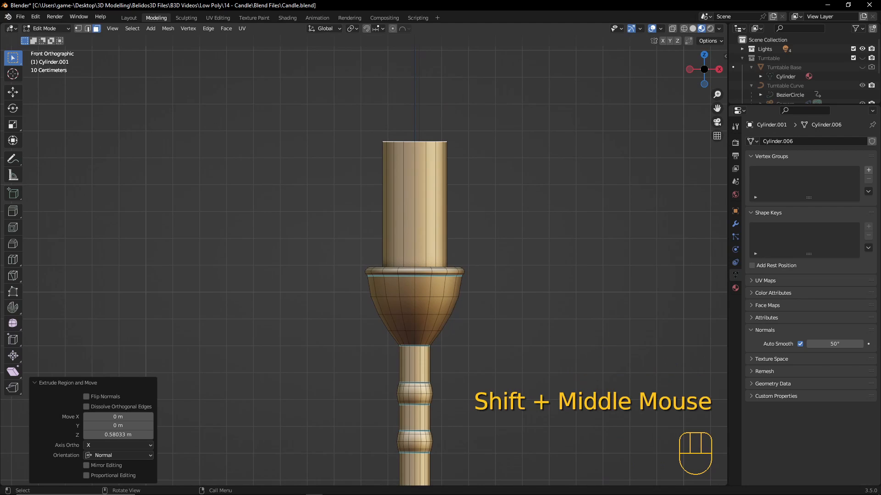
key("r")
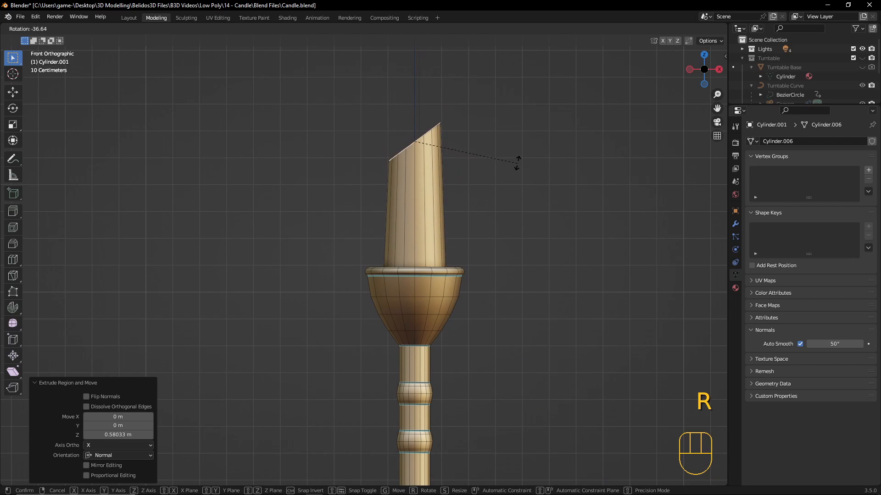
left_click(516, 161)
scroll(498, 201, "down", 2)
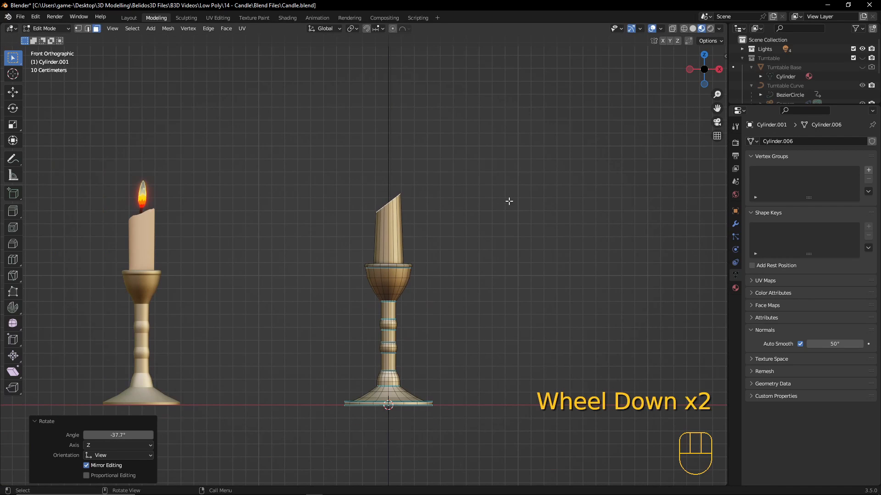
Scale the candle's slanted top face by about 1.27, rotate it about 7.5°, and scale it by 0.95
key("s")
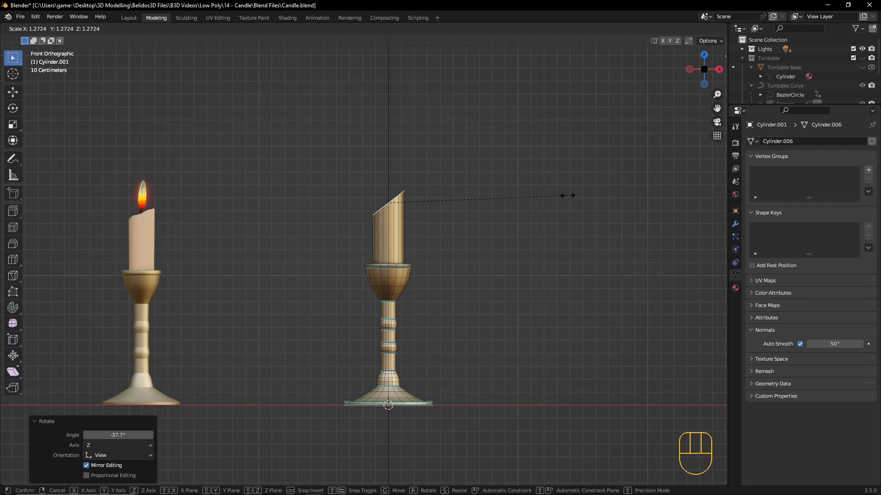
left_click(568, 195)
key("r")
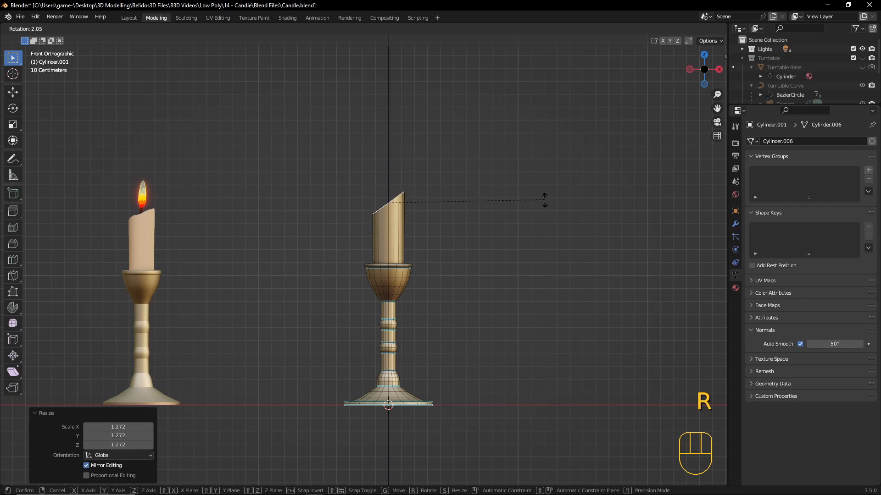
left_click(544, 212)
key("s")
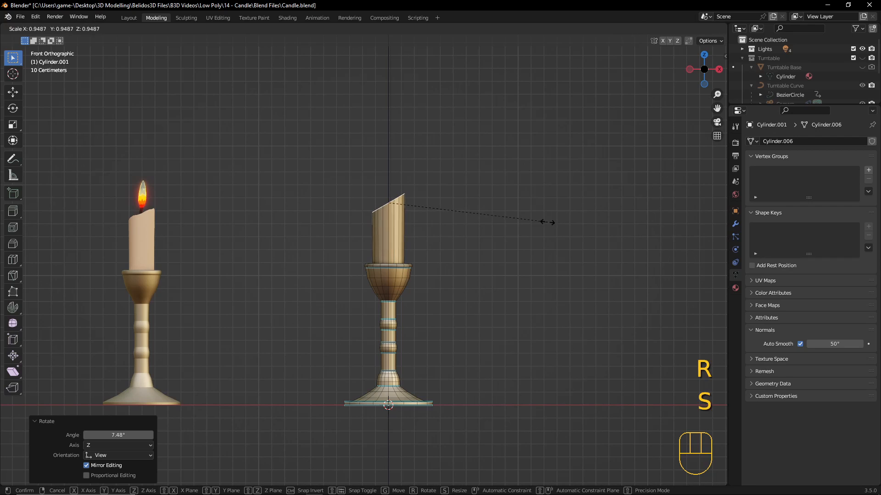
left_click(548, 219)
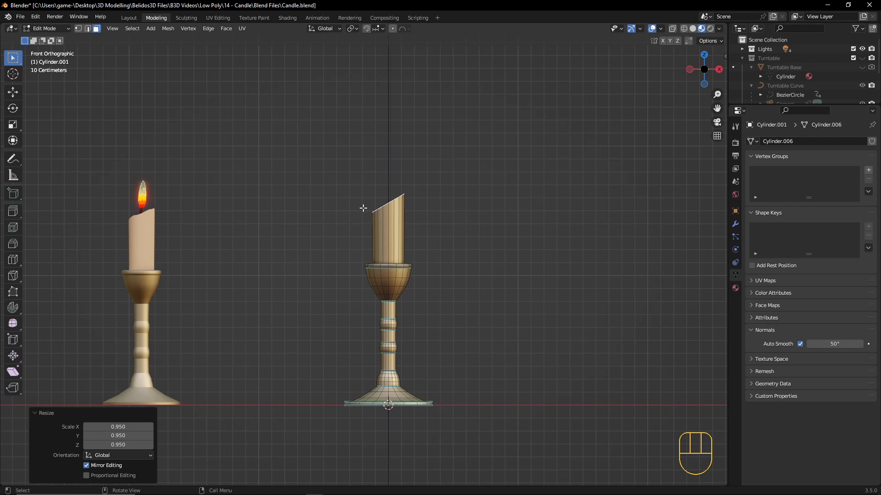
Inset the candle's top face by about 0.013 m to form a thin outer rim
middle_click_drag(426, 222, 458, 234)
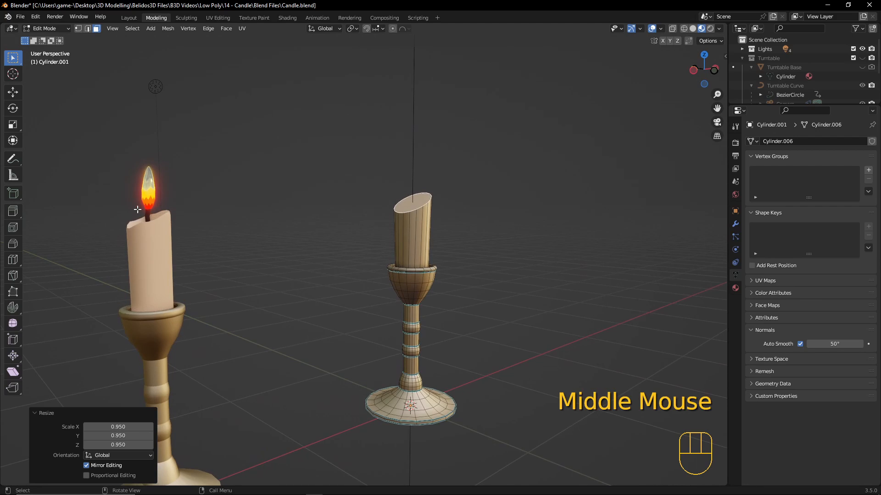
scroll(476, 224, "up", 2)
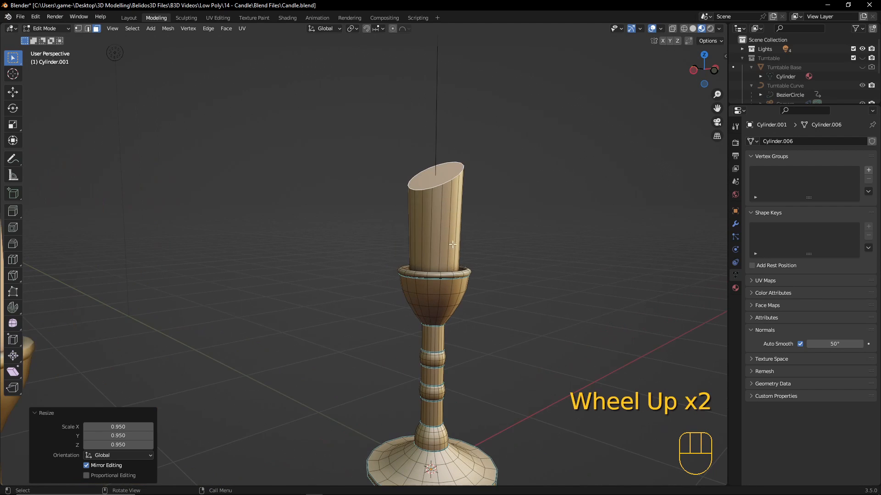
middle_click_drag(404, 235, 494, 307)
scroll(486, 297, "up", 2)
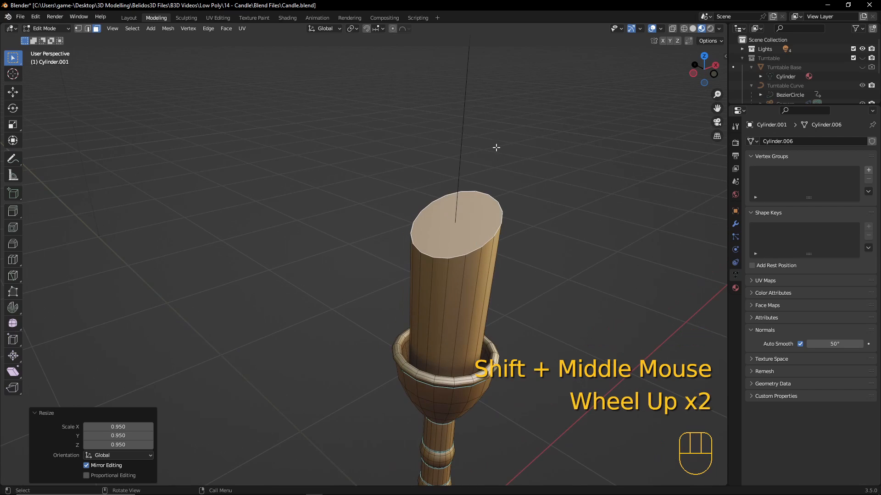
middle_click_drag(495, 148, 538, 256)
key("i")
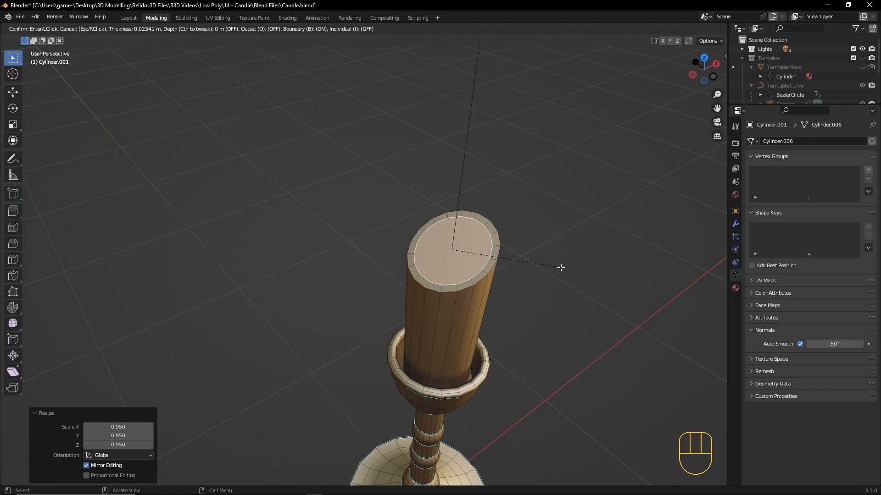
left_click(563, 265)
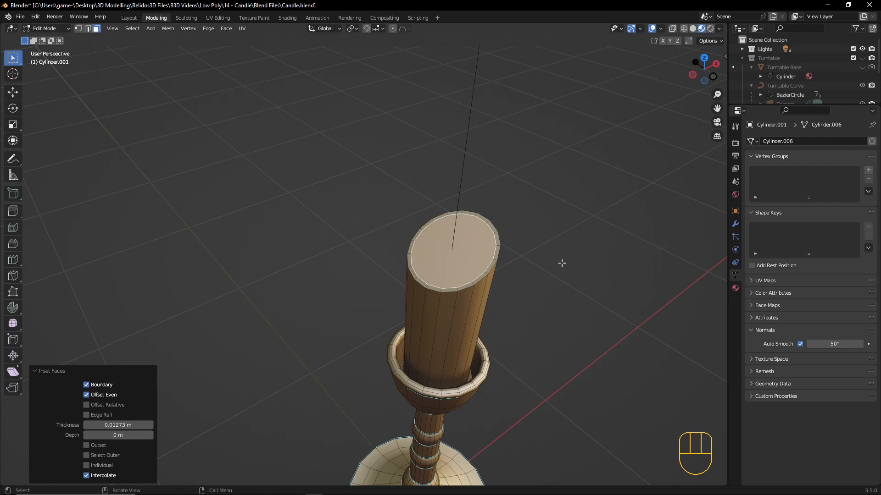
Inset the top face four more times towards its centre, ending with a tiny central face at about 0.031 m thickness
key("i")
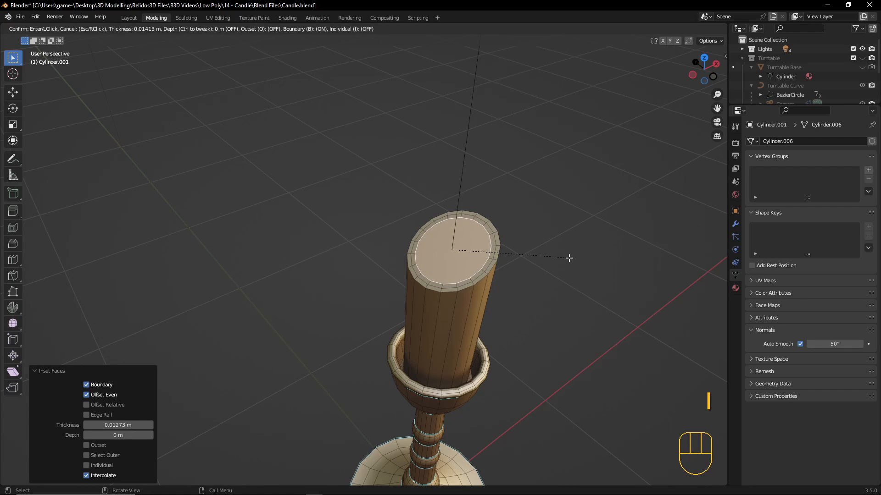
left_click(566, 256)
key("i")
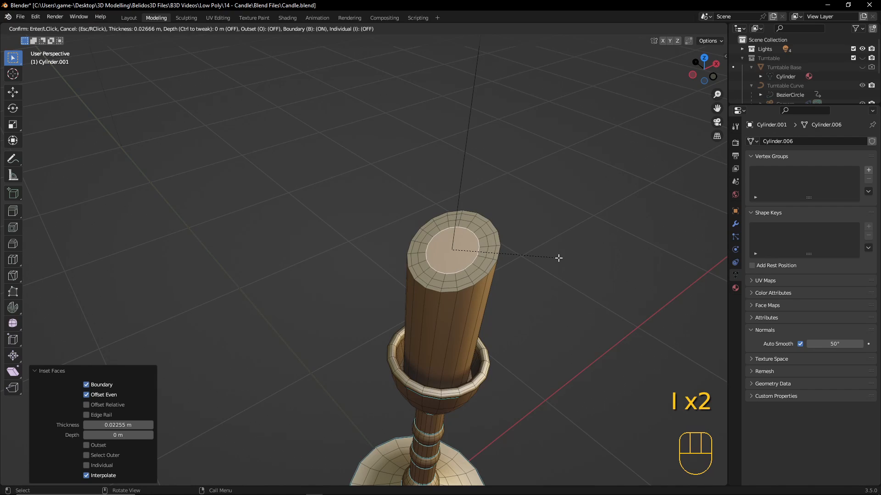
left_click(561, 256)
key("i")
left_click(546, 256)
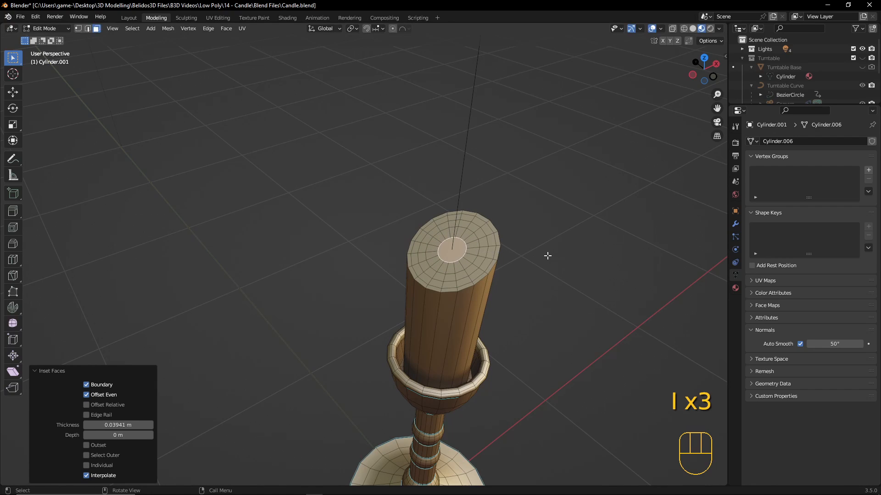
key("i")
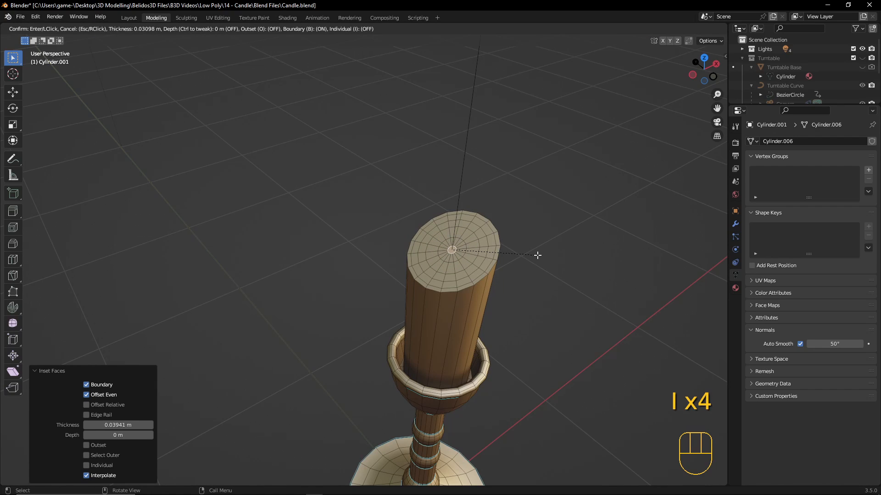
left_click(538, 255)
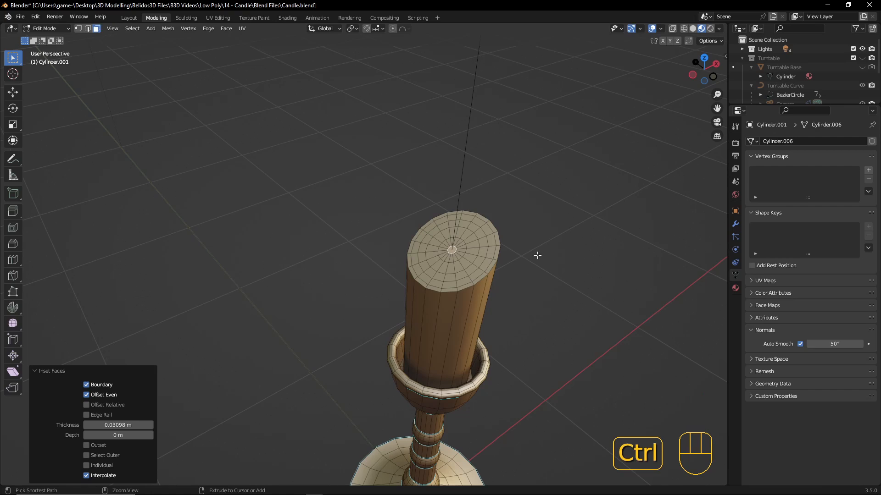
Grow the selection four rings out to the thin rim and extrude it about 0.0076 m into the candle
key("ctrl+KP_Add")
key("ctrl+KP_Add")
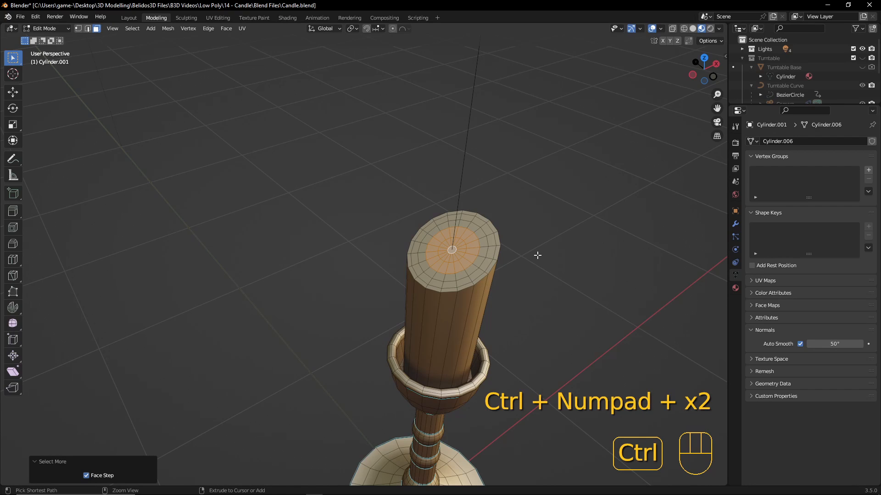
key("ctrl+KP_Add")
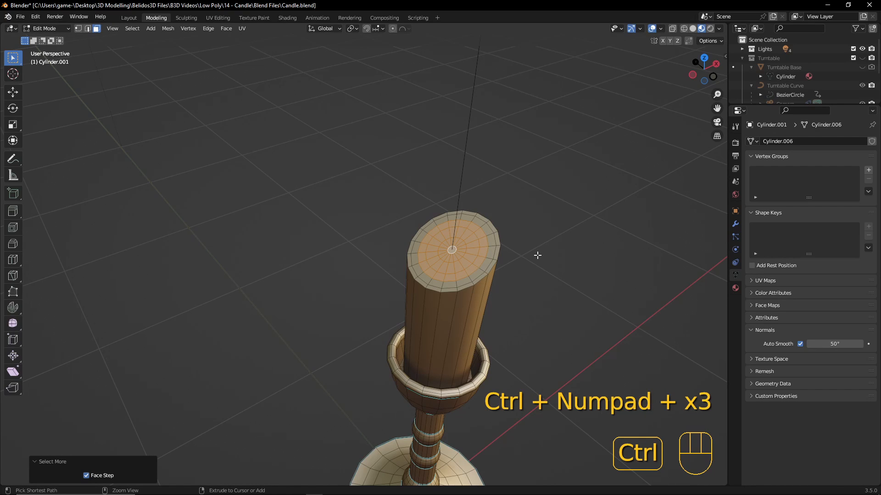
key("ctrl+KP_Add")
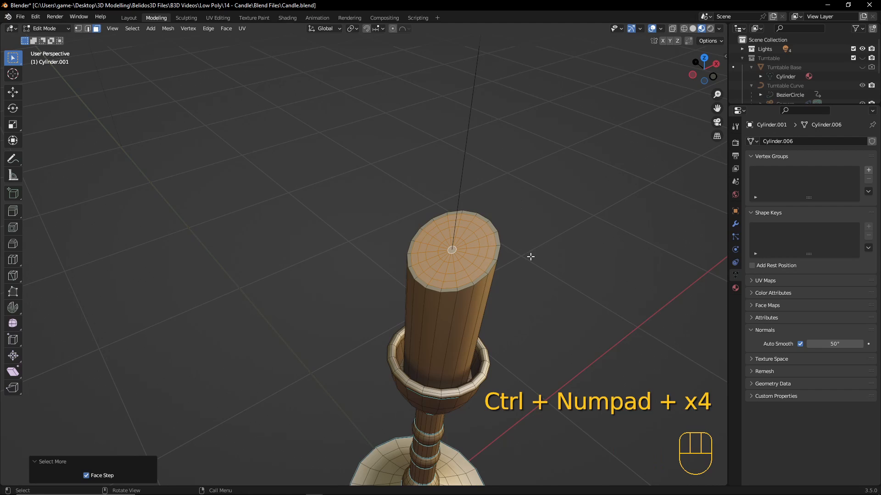
middle_click_drag(530, 257, 494, 234)
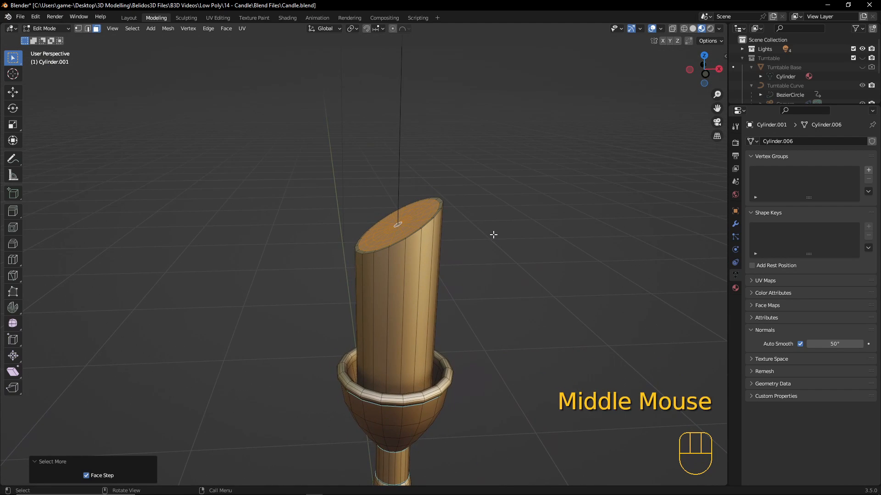
key("e")
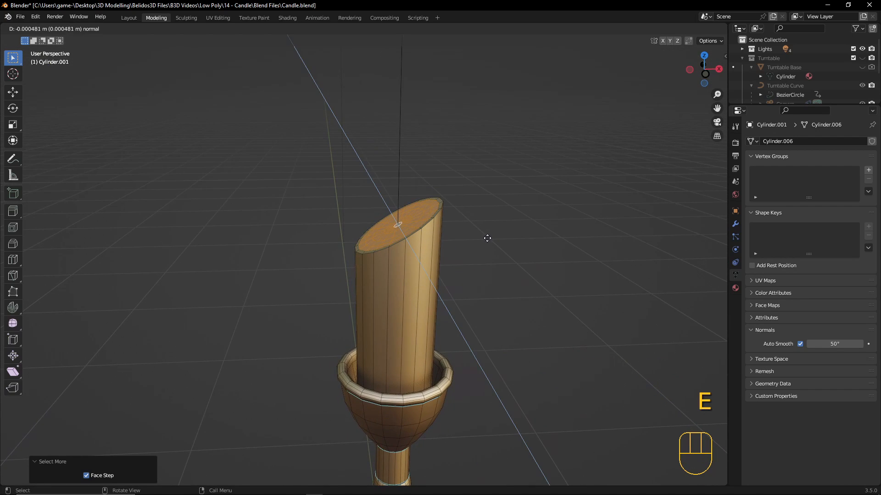
left_click(489, 241)
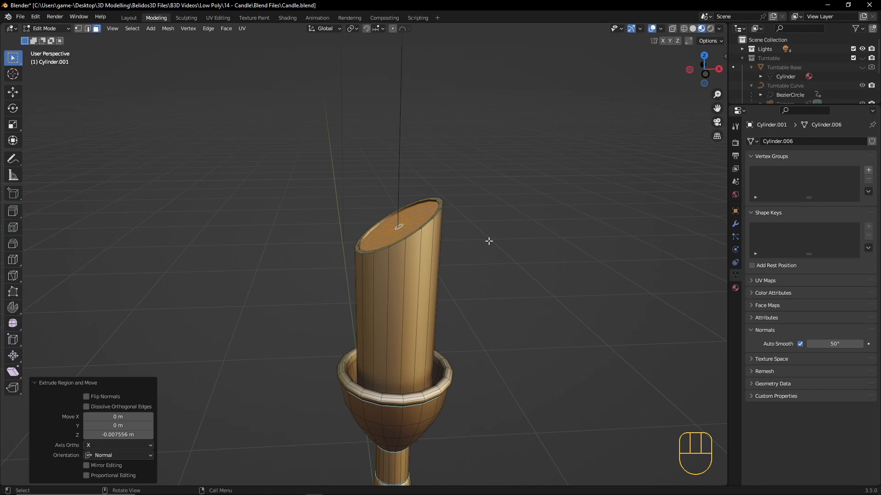
Lower the tiny central face about 0.038 m along Z using proportional editing with Sphere falloff and a size of about 0.102
middle_click_drag(494, 238, 535, 251)
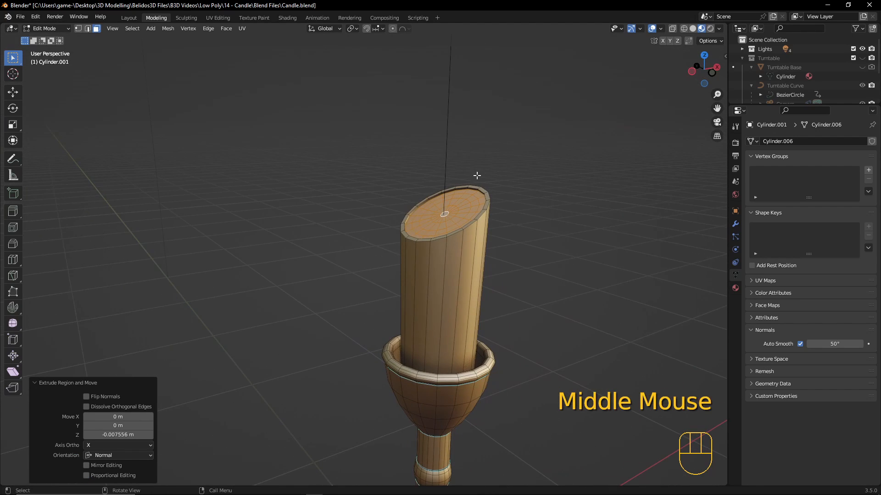
mouse_move(585, 264)
middle_mouse_down()
mouse_move(625, 252)
mouse_move(557, 273)
mouse_move(587, 276)
middle_mouse_up()
scroll(462, 224, "up", 2)
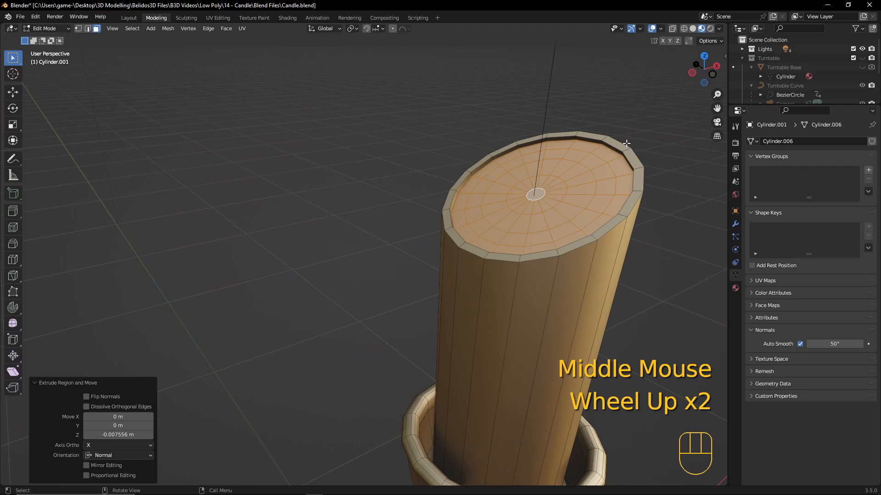
middle_click_drag(576, 180, 499, 187)
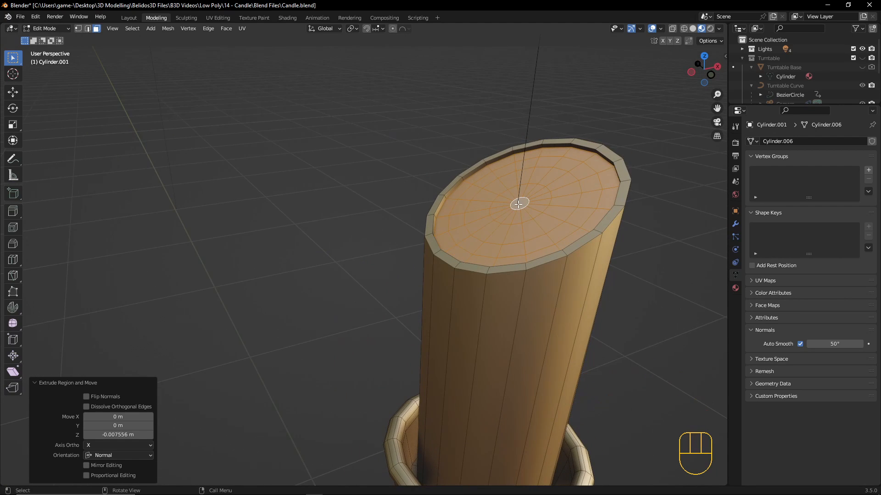
left_click(518, 204)
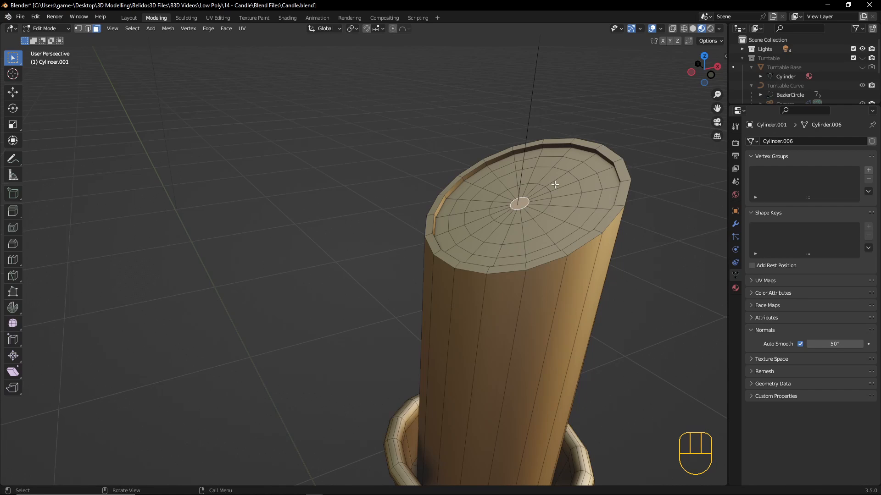
left_click(393, 29)
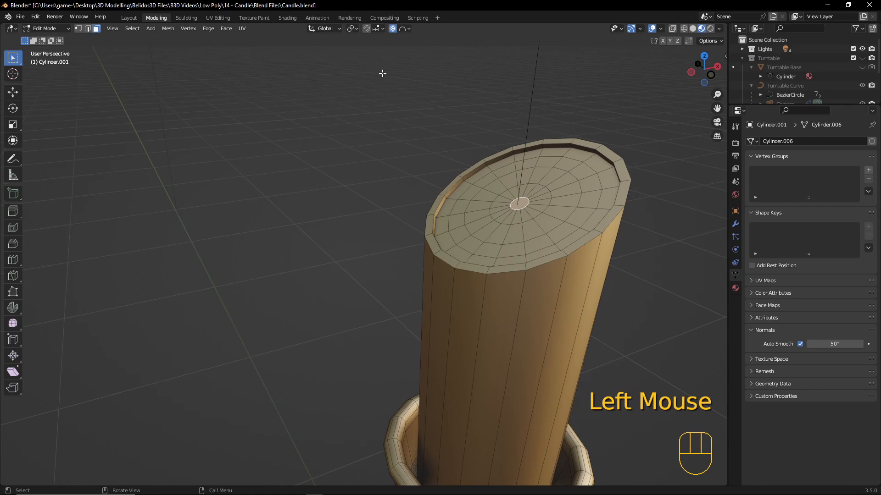
left_click(404, 29)
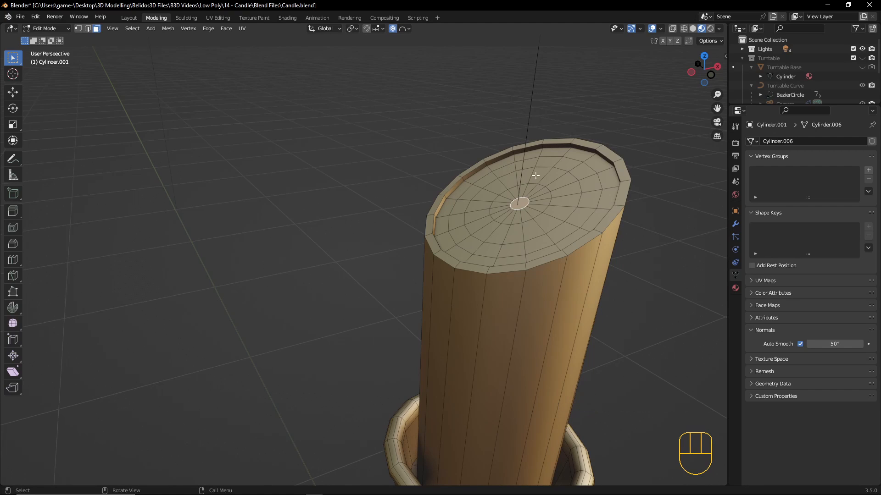
key("g")
key("z")
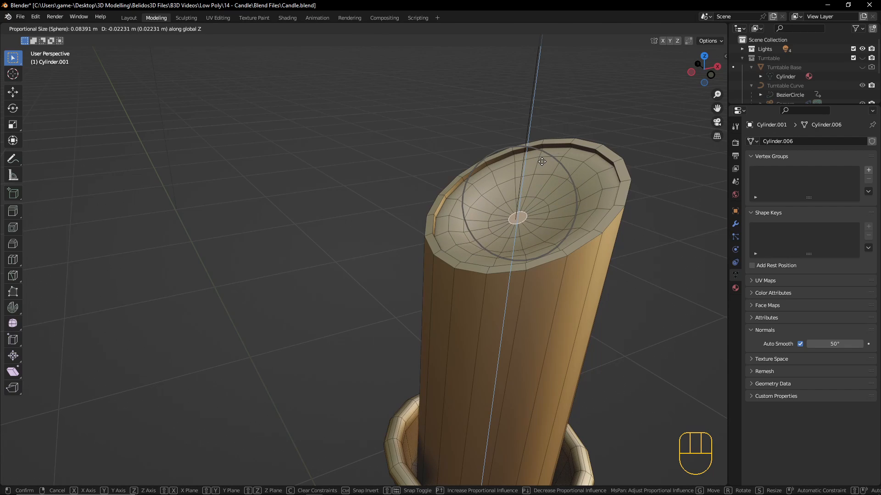
scroll(542, 162, "down", 2)
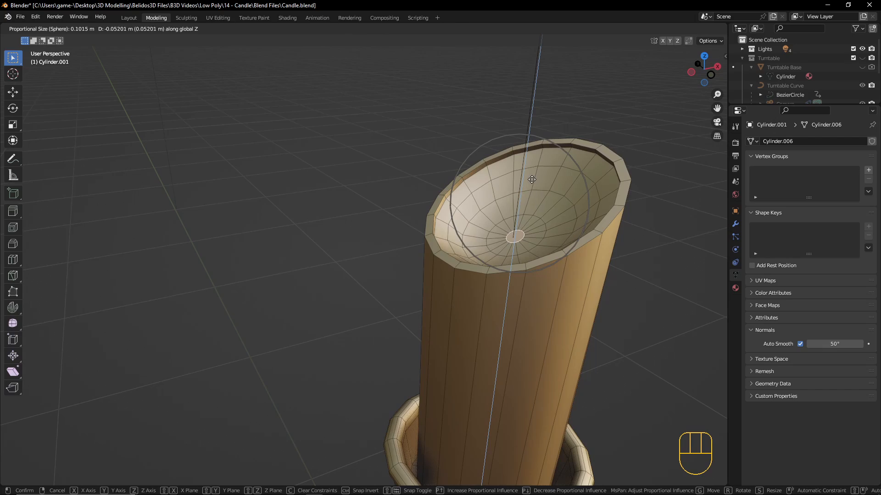
left_click(530, 170)
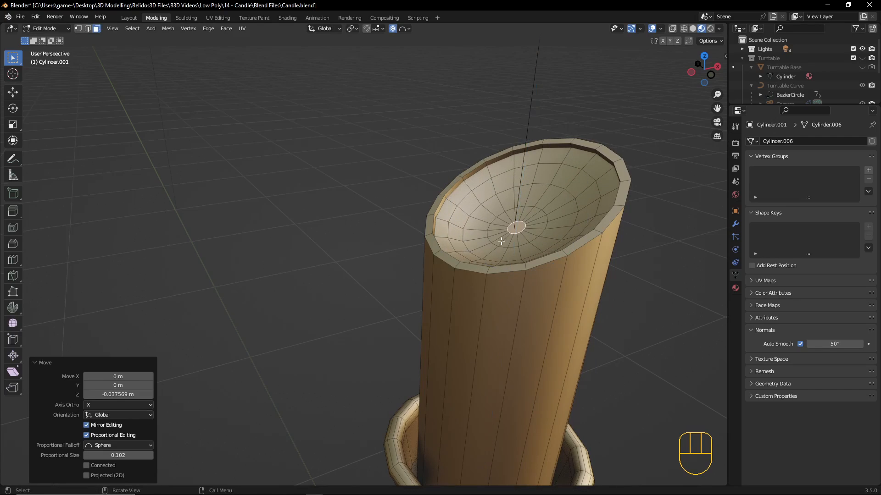
Select the inner edge loop of the candle's rim in edge mode
middle_click_drag(530, 170, 474, 218)
scroll(486, 229, "down", 4)
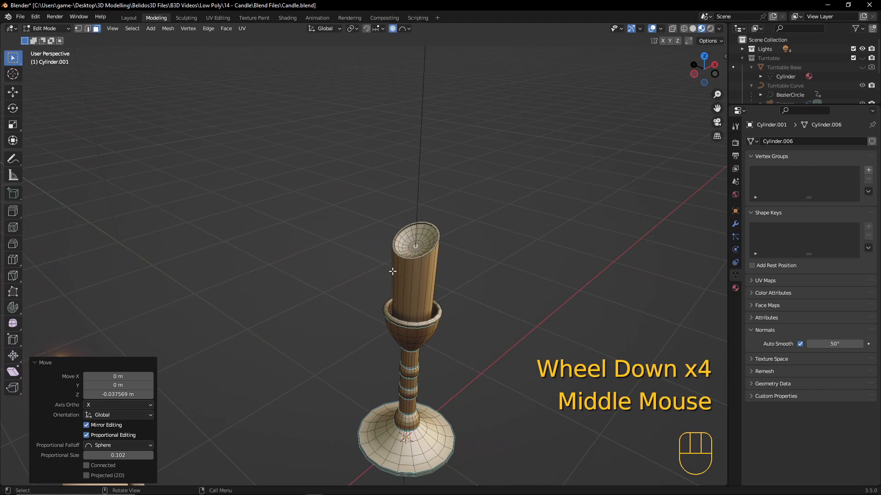
middle_click_drag(392, 271, 432, 232)
scroll(419, 252, "up", 3)
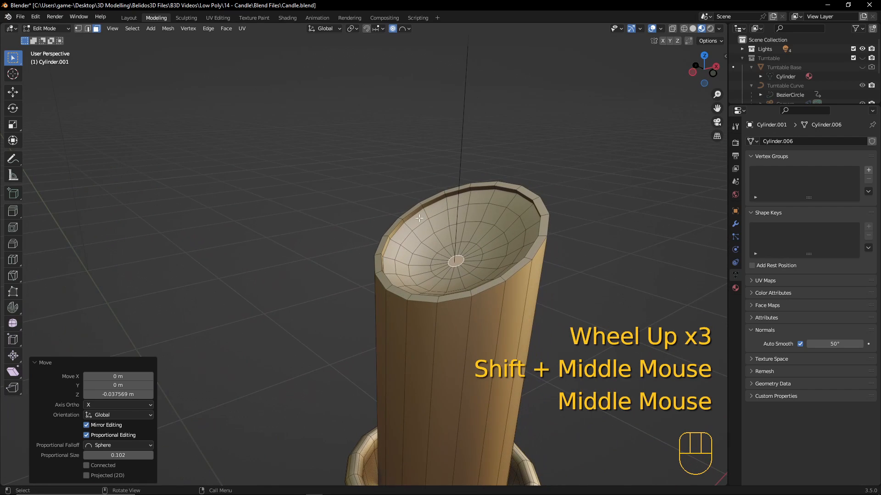
key("2")
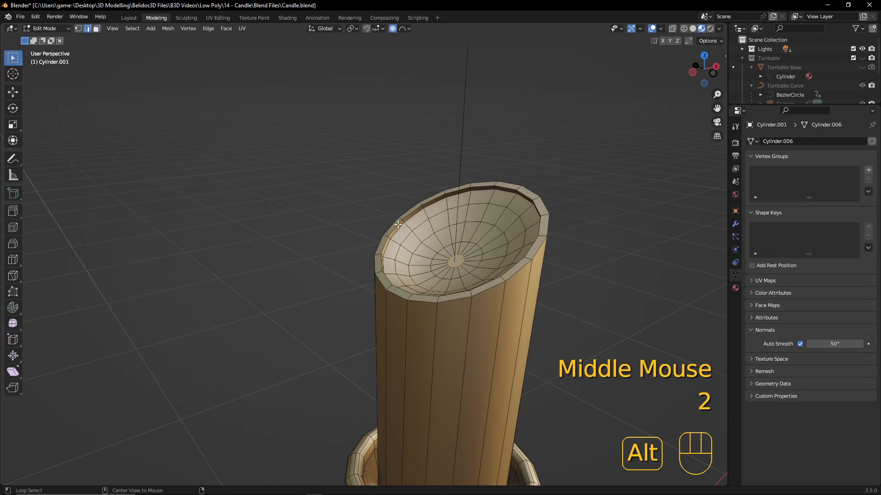
left_click(446, 213, "alt")
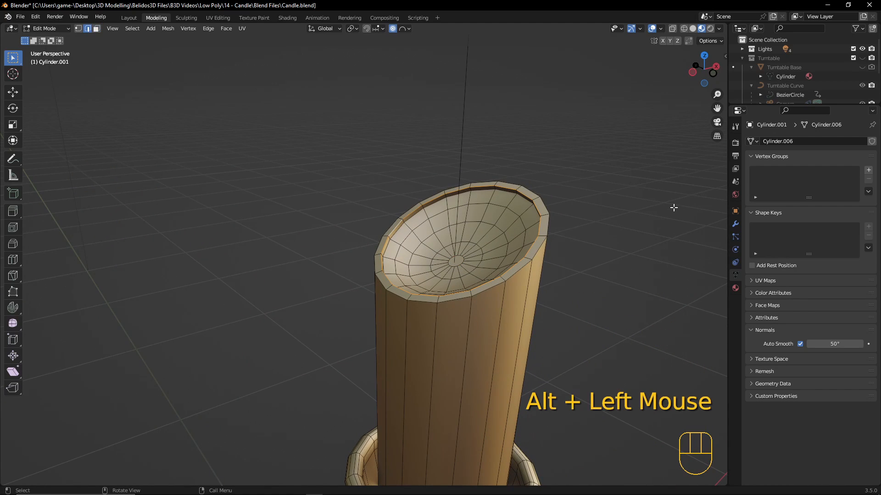
key("g")
key("z")
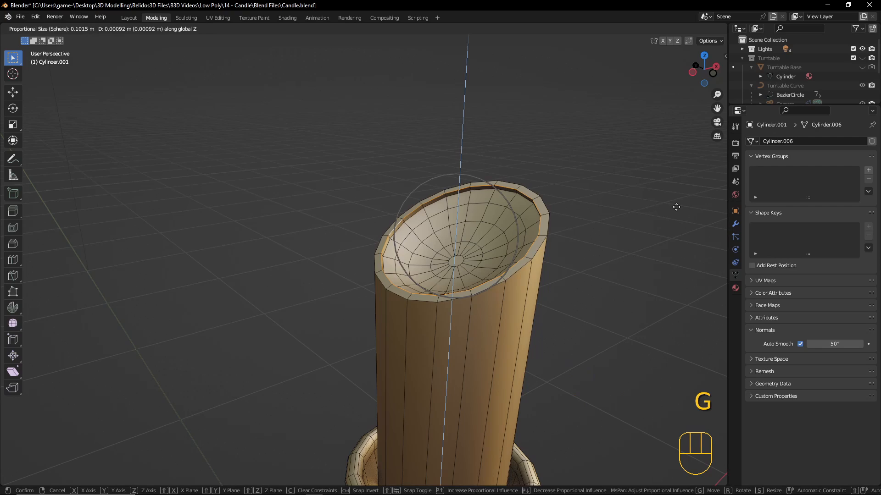
left_click(676, 207)
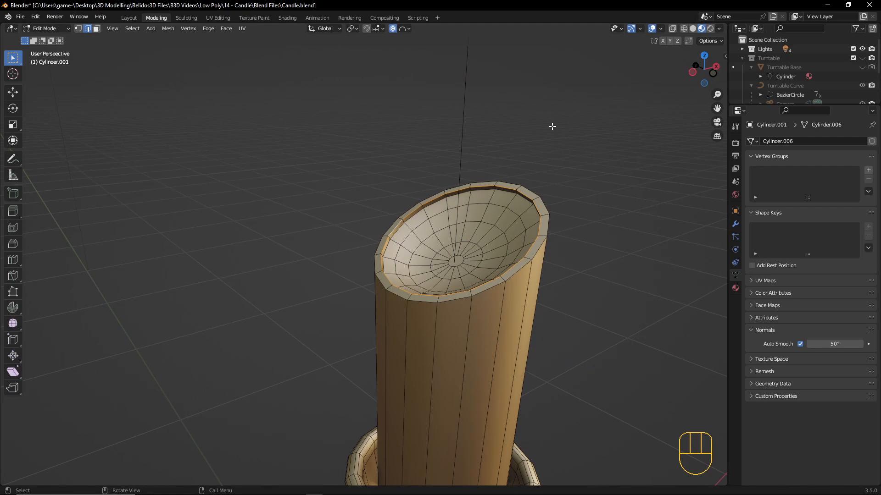
Lower the rim's inner edge loop about 0.0039 m along Z without proportional editing and scale it up slightly to about 1.02
key("g")
key("z")
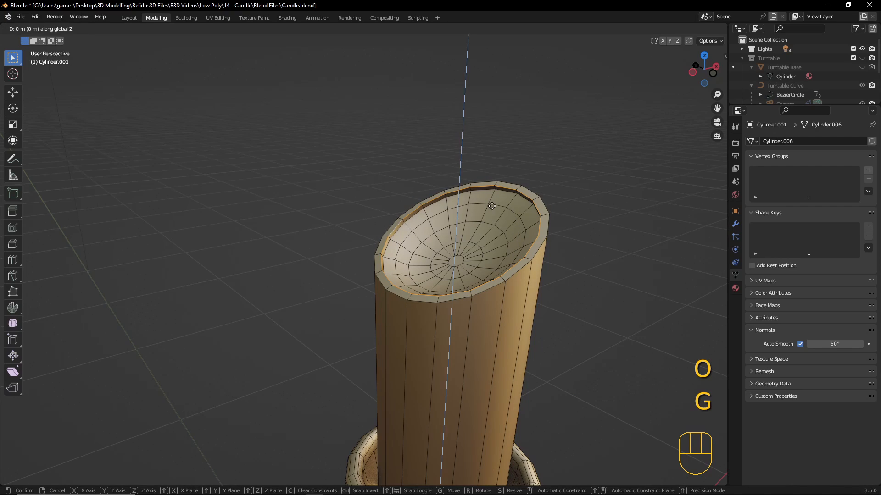
left_click(513, 207)
key("s")
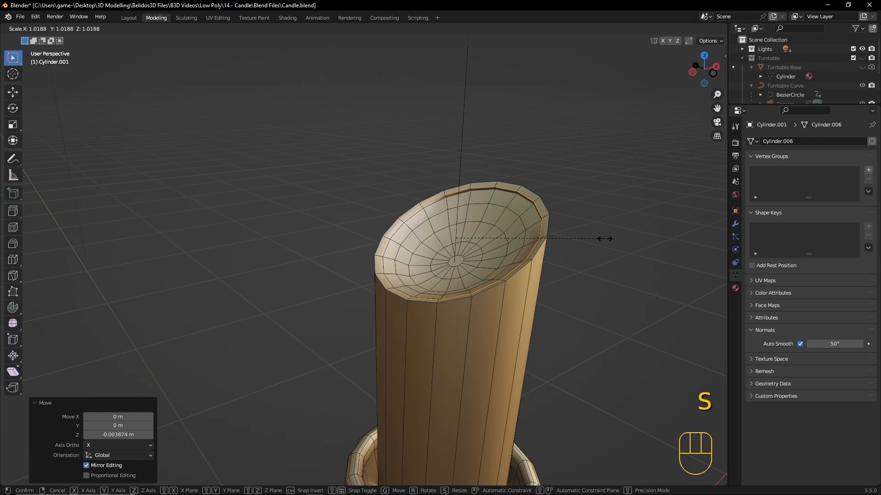
left_click(606, 238)
key("Tab")
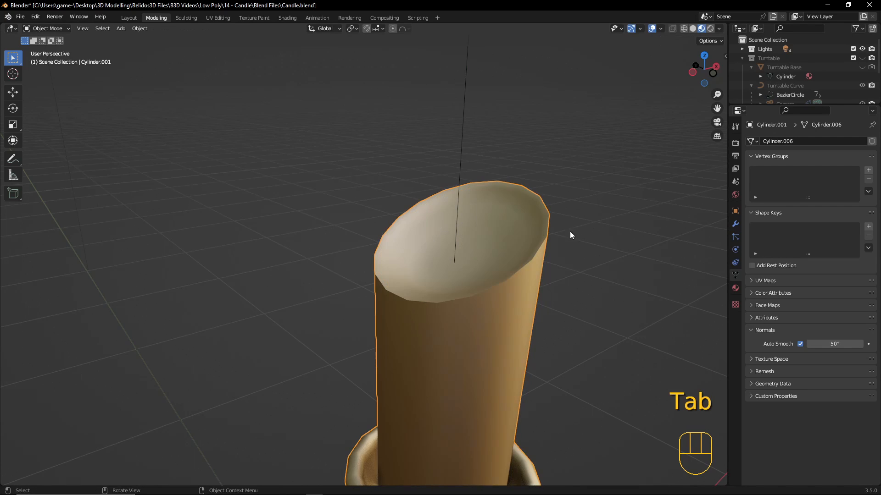
middle_click_drag(570, 236, 530, 223)
Select several short edges spaced around the candle's rim in Edit Mode
key("Tab")
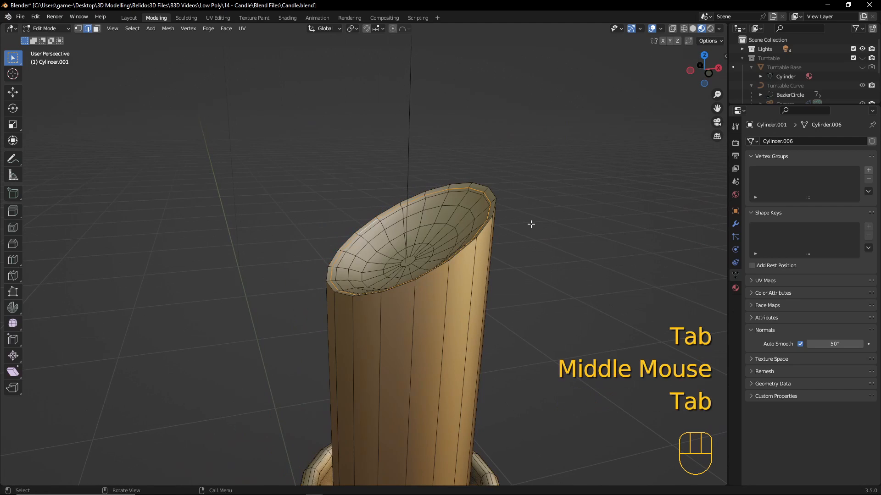
scroll(531, 233, "up", 2)
middle_click_drag(511, 179, 543, 151)
left_click(521, 147)
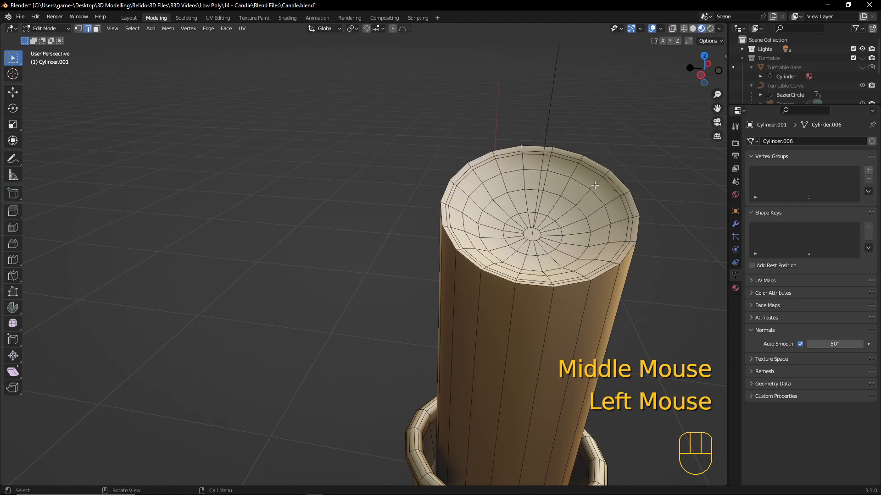
left_click(580, 156, "shift")
left_click(580, 157, "shift")
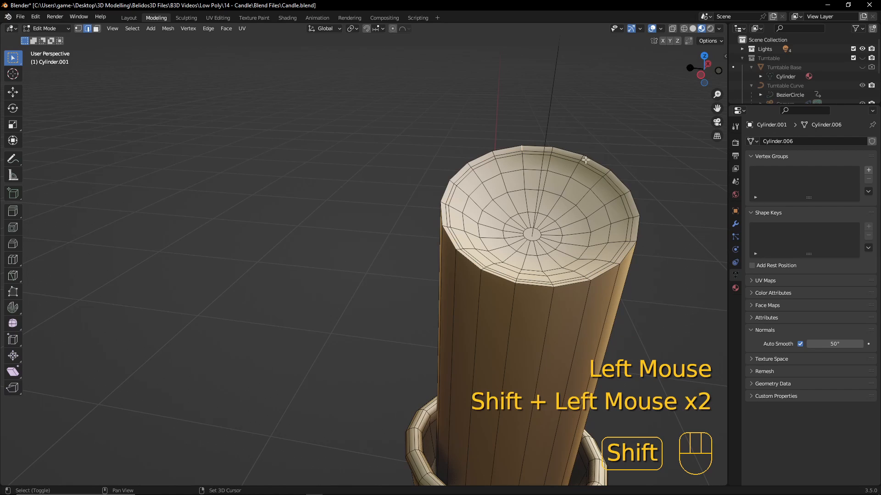
scroll(626, 216, "up", 1, "shift")
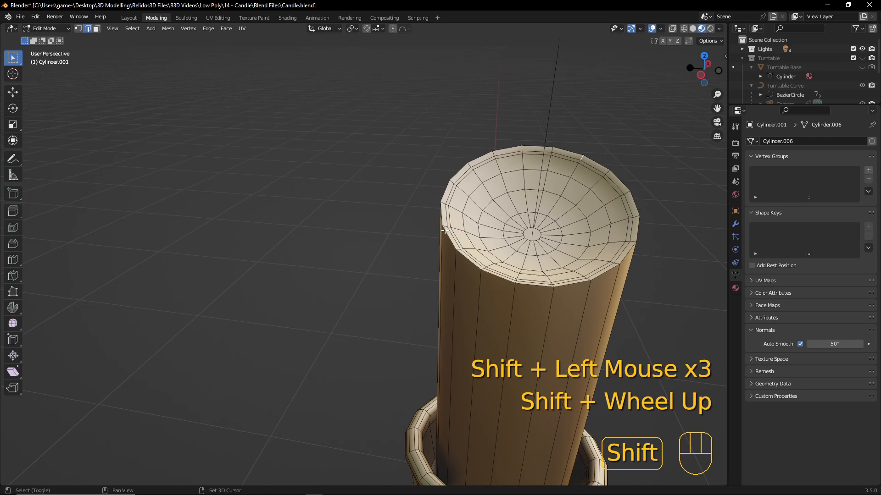
left_click(468, 212, "shift")
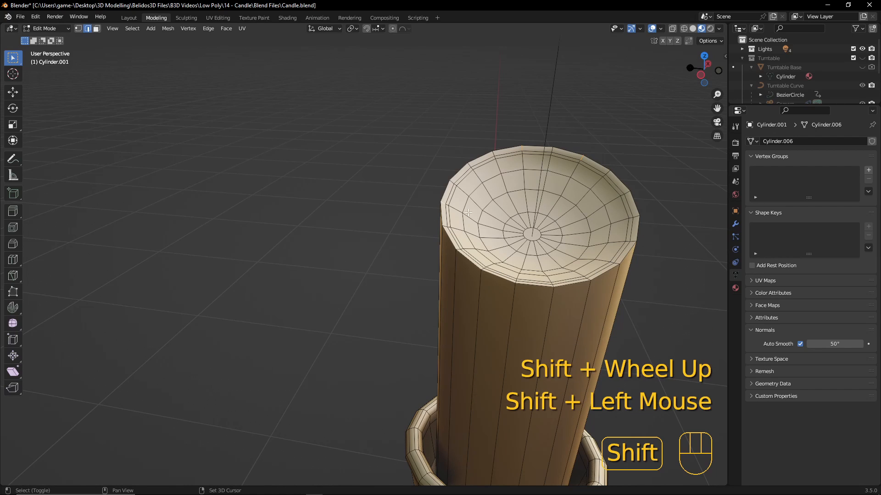
left_click(633, 239, "shift")
middle_click_drag(633, 240, 551, 254)
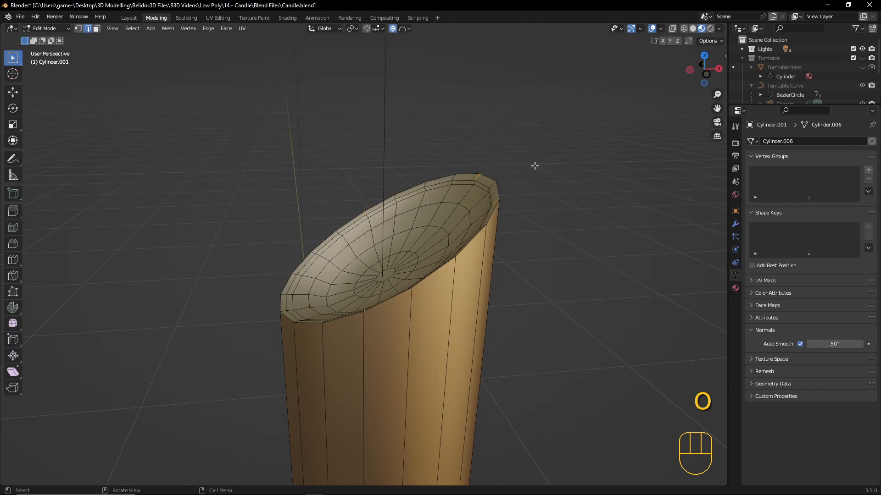
Raise the selected rim edges about 0.022 m along Z using proportional editing with Sphere falloff and a size of about 0.057
key("g")
key("z")
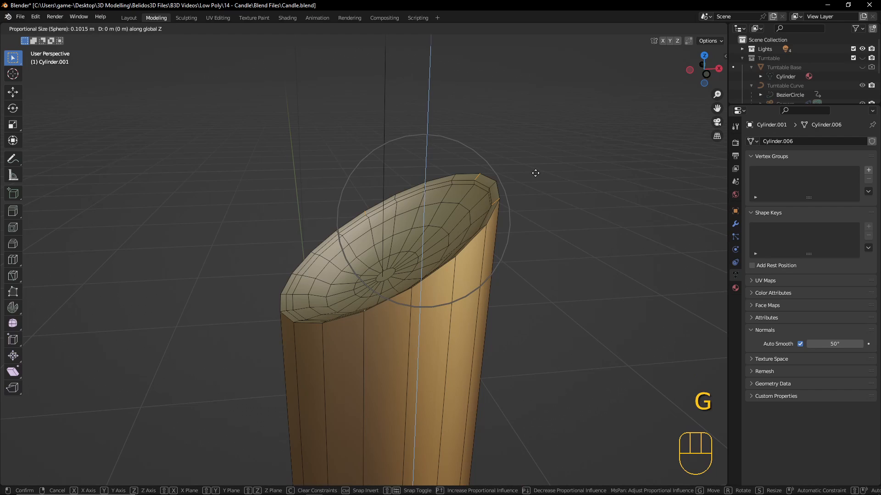
scroll(539, 167, "up", 3)
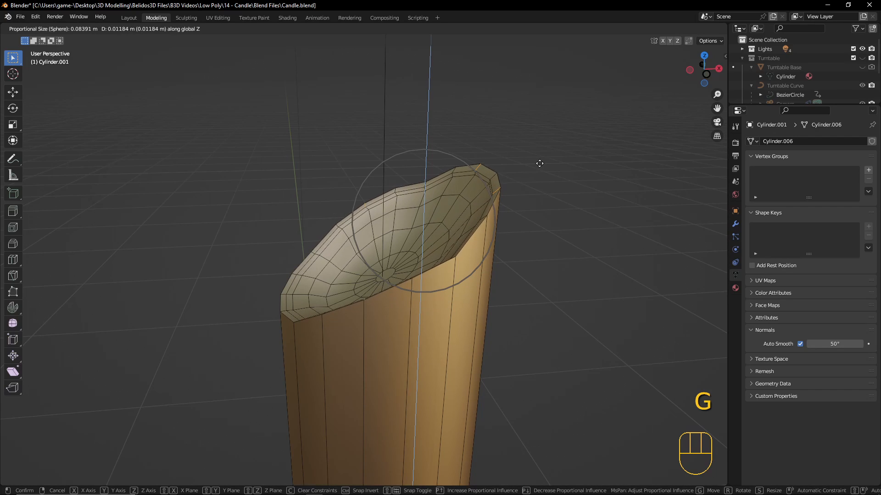
scroll(540, 162, "up", 2)
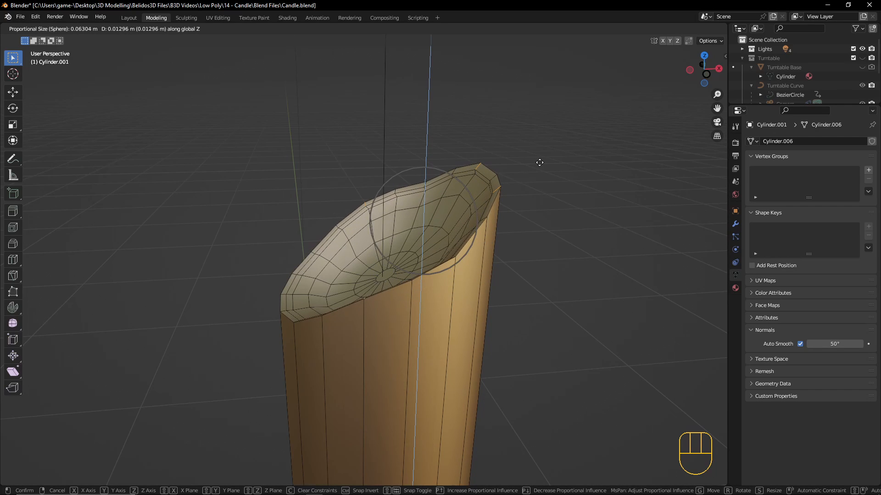
scroll(538, 160, "up", 1)
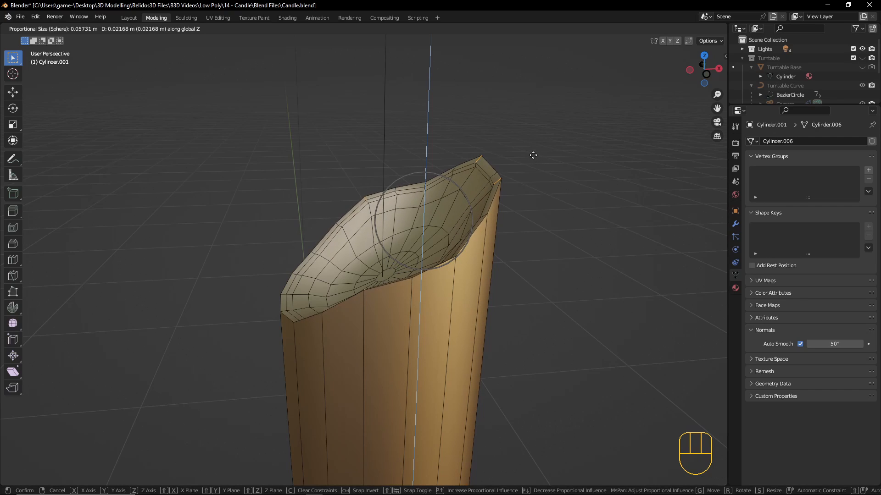
left_click(533, 155)
middle_click_drag(533, 155, 483, 284)
scroll(488, 266, "up", 2)
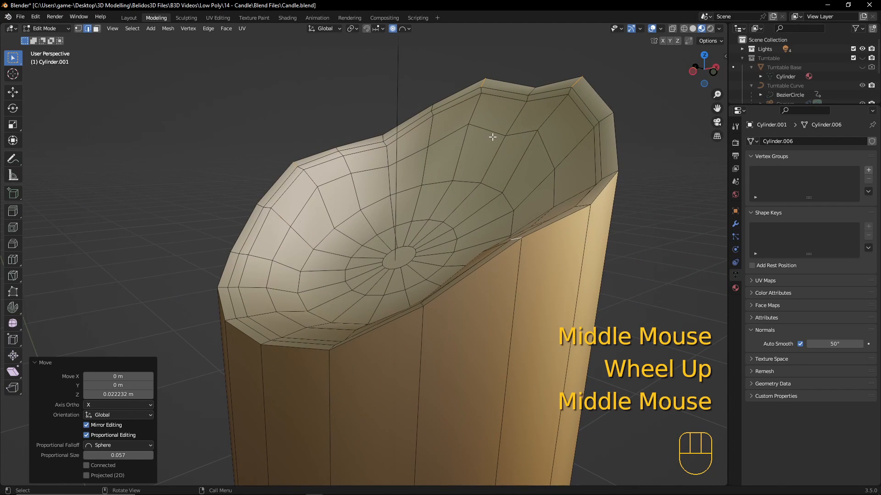
Turn off proportional editing and raise two neighbouring short rim edges on the candle's high side about 0.0017 m along Z
key("o")
middle_click_drag(611, 176, 568, 234)
left_click(572, 239)
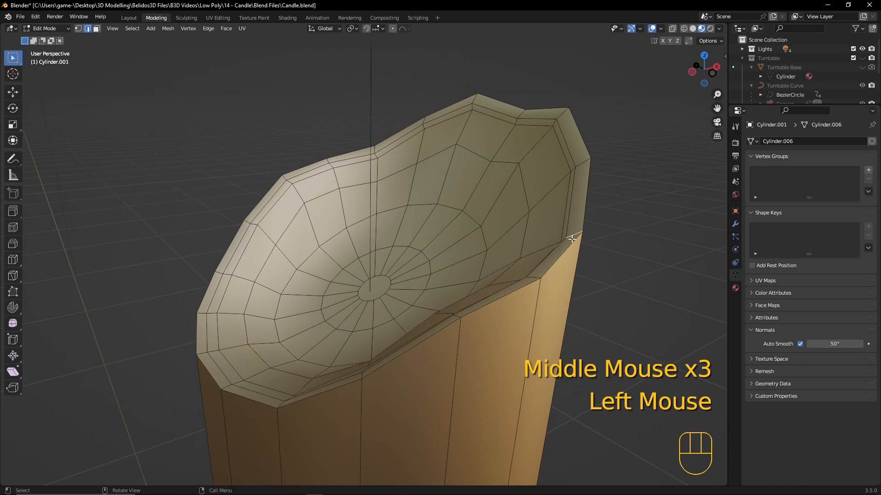
left_click(534, 276, "shift")
key("g")
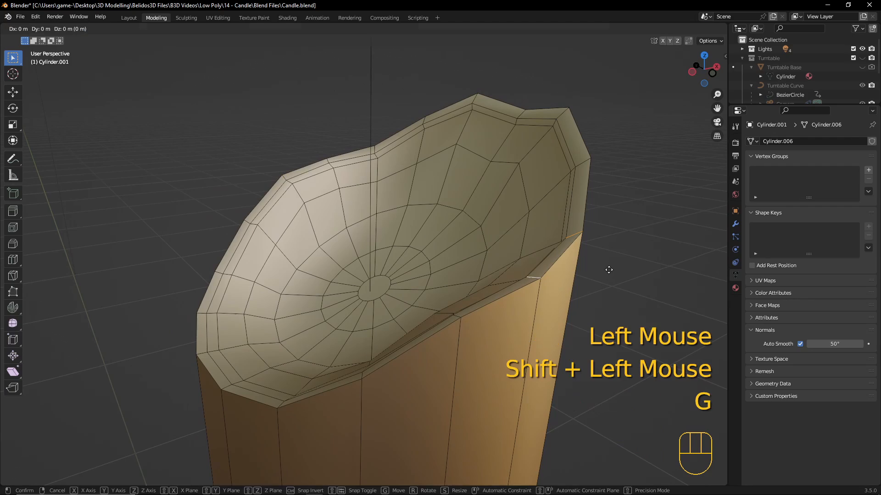
key("z")
key("shift")
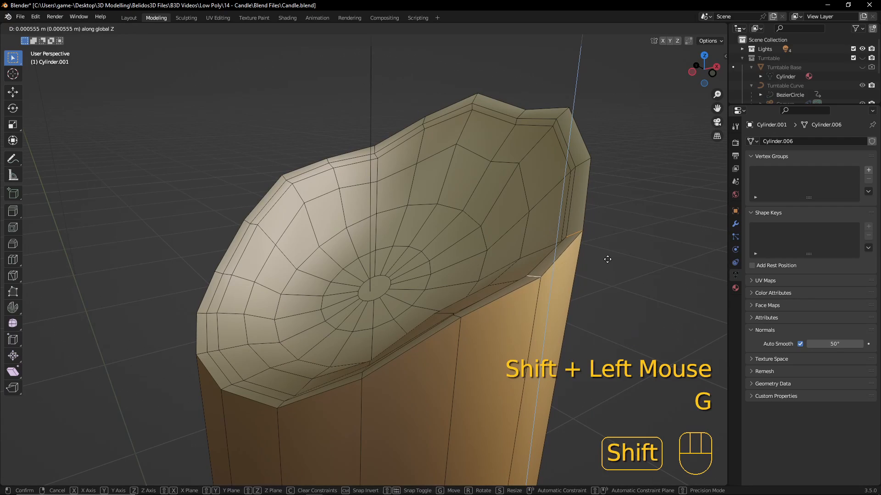
left_click(589, 239)
middle_click_drag(532, 266, 645, 282)
Raise the short rim edge in the dip between the two high peaks about 0.0115 m along Z
middle_click_drag(604, 198, 1, 306, "shift")
left_click(322, 271)
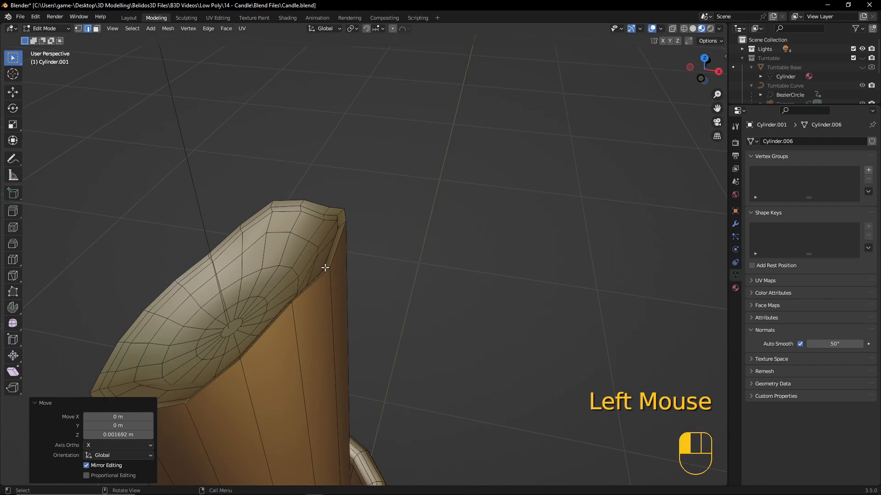
middle_click_drag(325, 270, 472, 239)
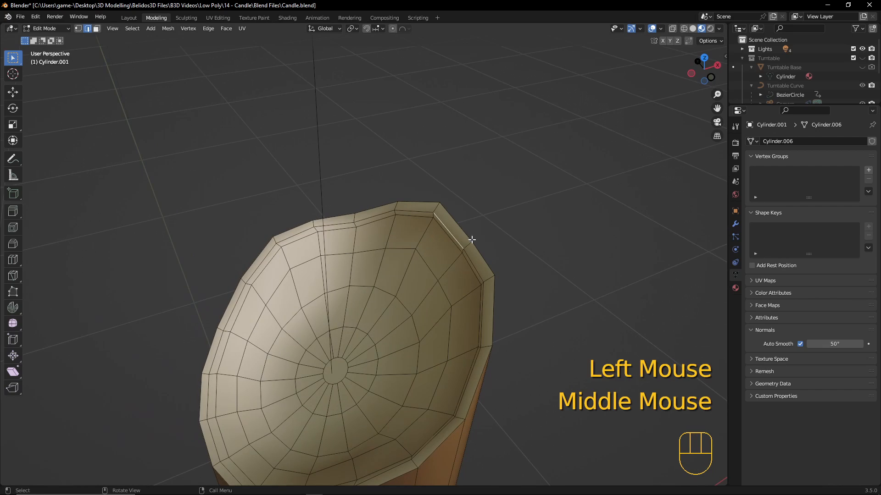
left_click(469, 244)
middle_click_drag(516, 257, 455, 227)
key("g")
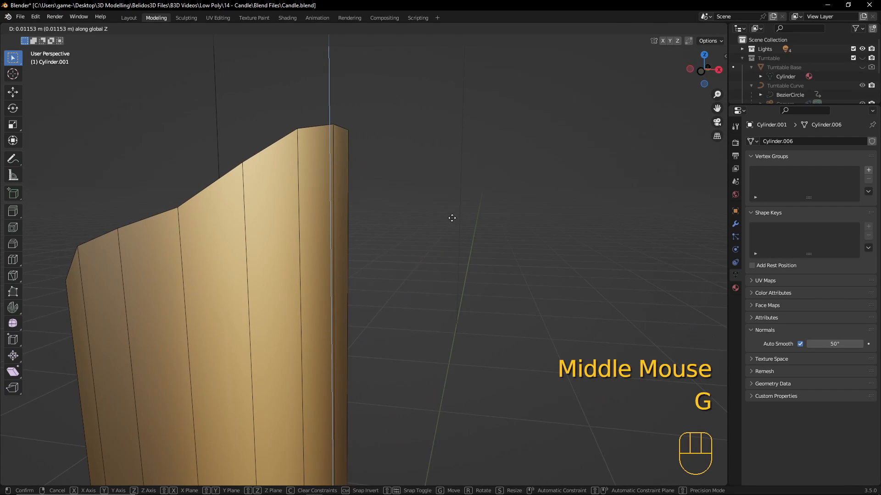
left_click(452, 218)
middle_click_drag(369, 266, 449, 255)
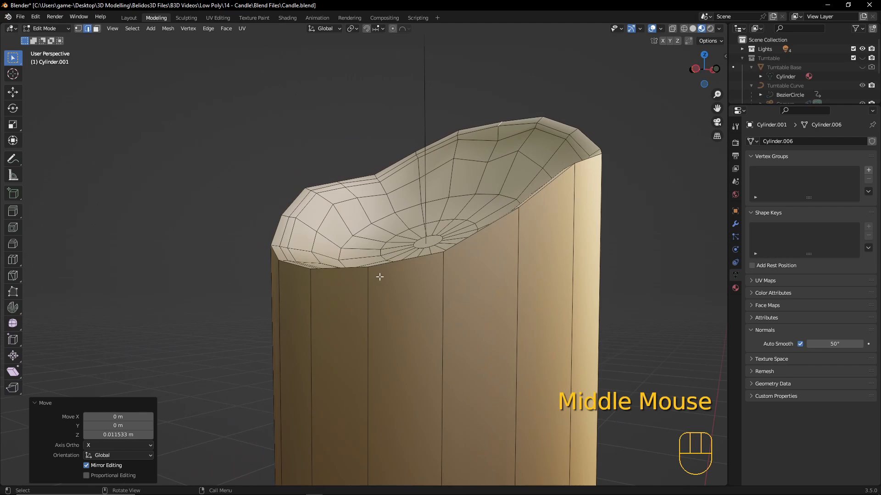
Bevel the candle's outer rim edge loop with two segments and a width of about 0.0035 m
scroll(379, 277, "down", 1)
middle_click_drag(380, 277, 308, 268)
middle_click_drag(356, 221, 391, 252)
middle_click_drag(516, 298, 402, 285)
middle_click_drag(421, 200, 518, 271)
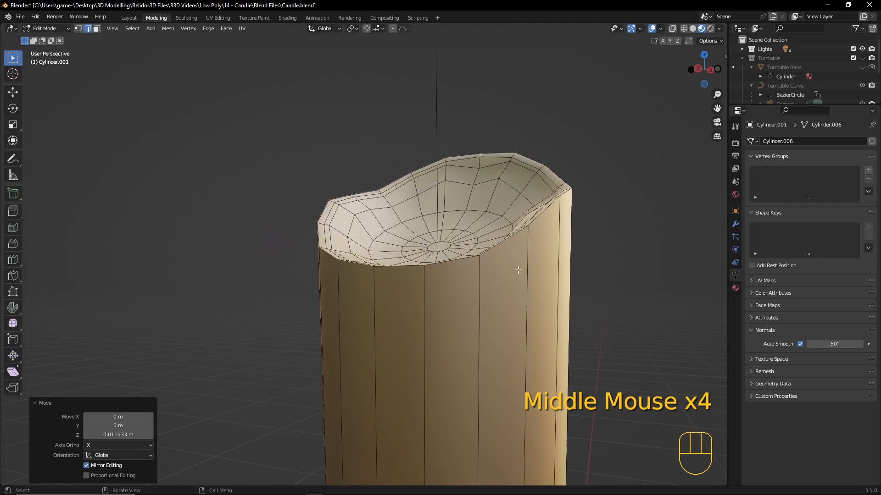
key("2")
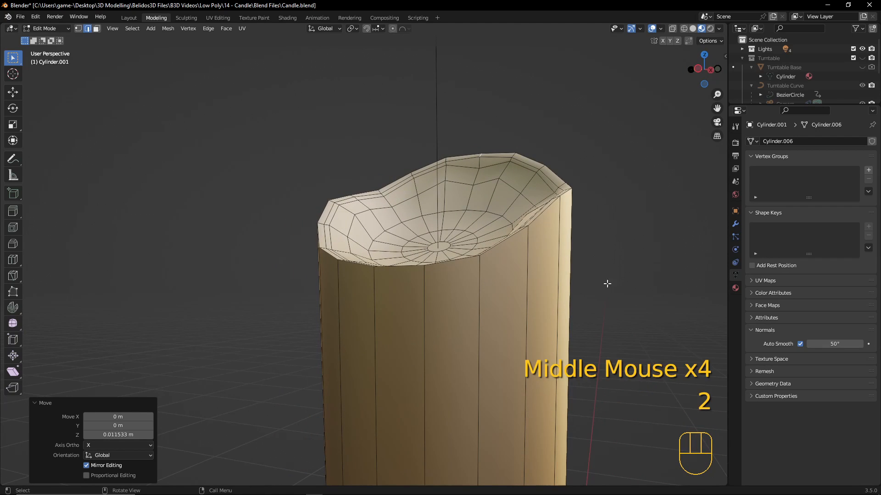
left_click(507, 241, "alt")
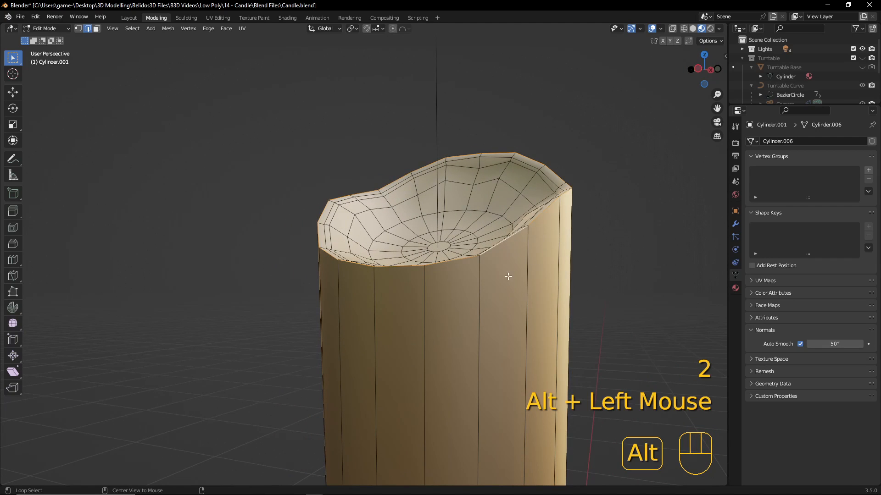
middle_click_drag(508, 276, 515, 309)
key("ctrl+b")
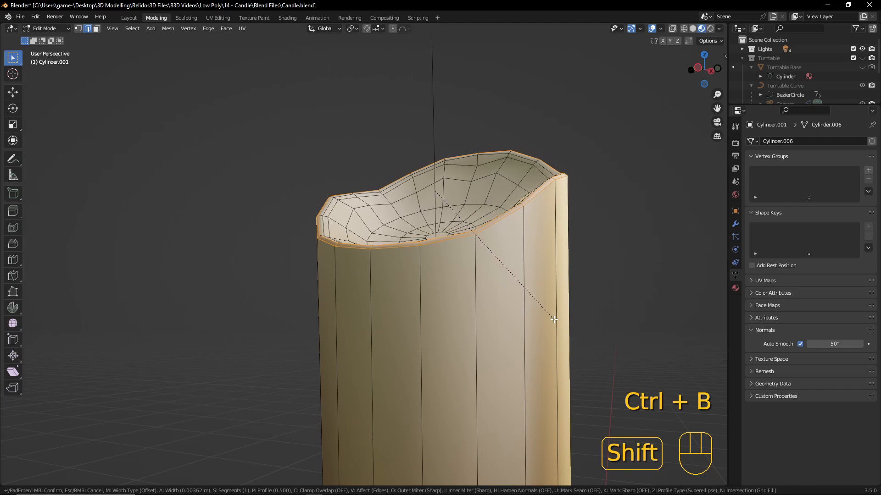
scroll(554, 319, "up", 1, "shift")
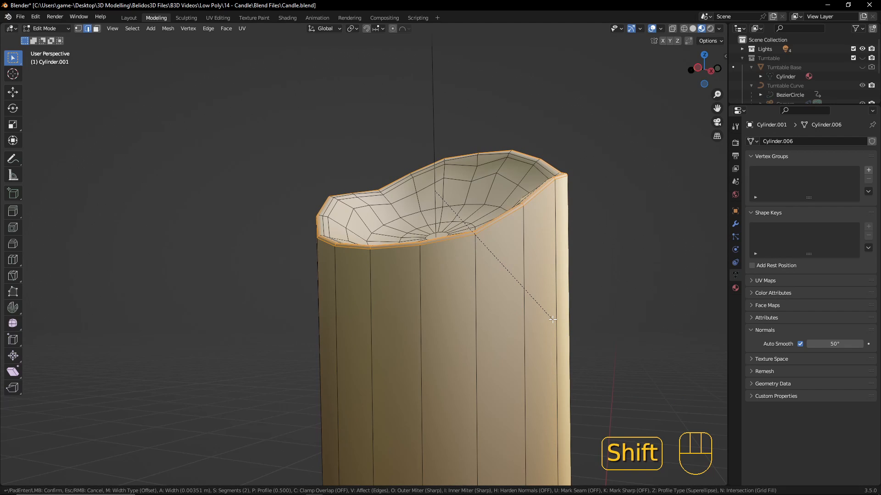
left_click(552, 319)
Inspect the candle's reshaped rim and hollow in Object Mode from several sides, alongside the reference candle
middle_click_drag(553, 319, 503, 357)
key("Tab")
scroll(483, 331, "down", 5)
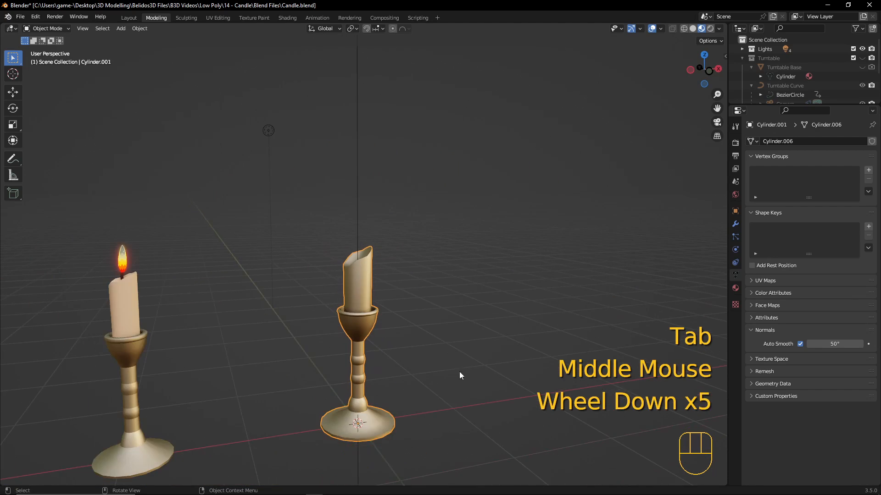
middle_click_drag(459, 374, 548, 355)
scroll(473, 362, "up", 6)
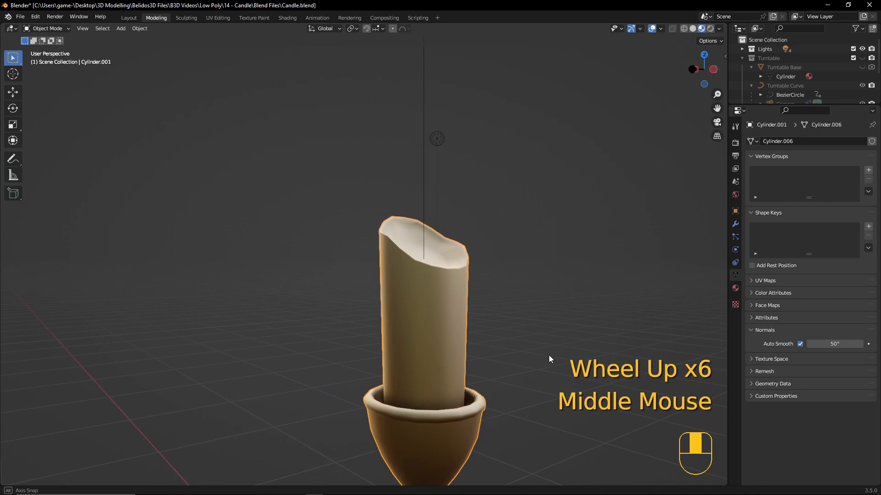
middle_click_drag(429, 279, 395, 304)
scroll(469, 311, "up", 4)
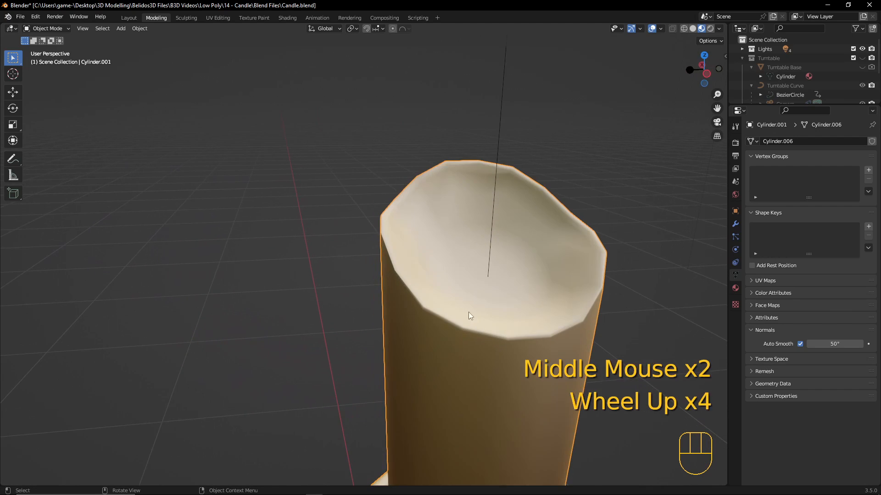
Raise the central face of the hollow about 0.012 m along Z using proportional editing with Sphere falloff and a size of about 0.135
key("Tab")
middle_click_drag(499, 298, 430, 268)
left_click(430, 268)
key("3")
left_click(429, 270)
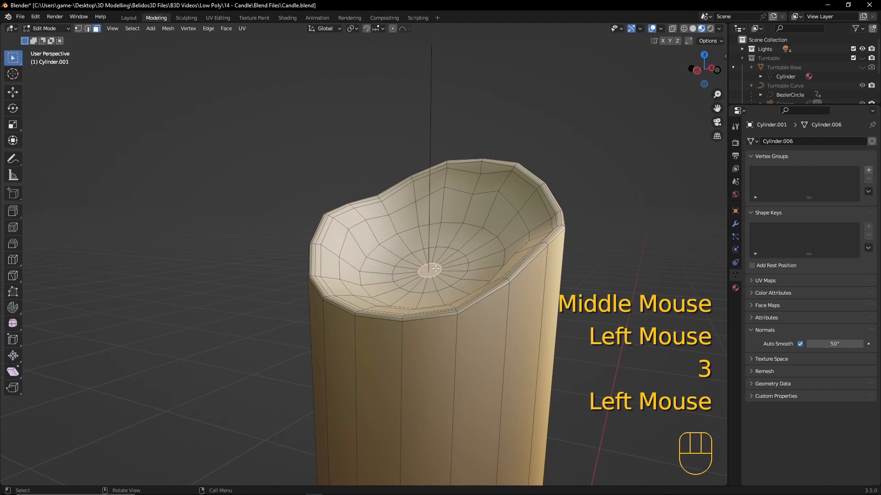
key("o")
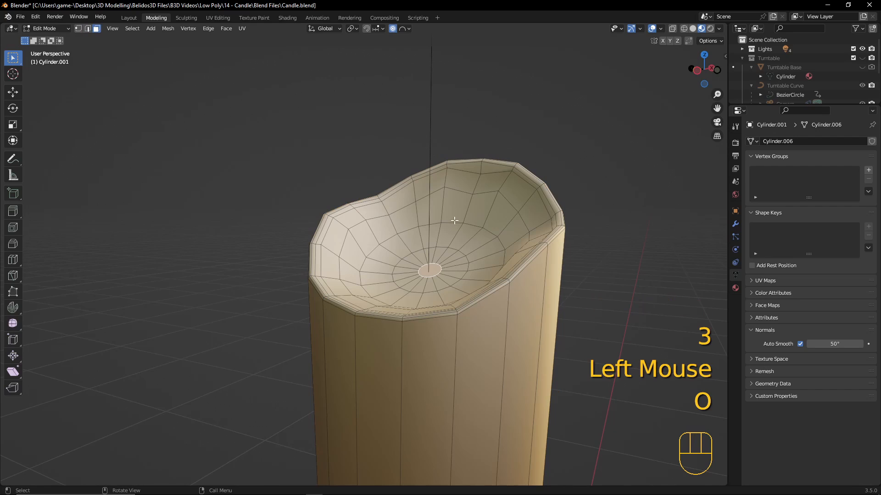
key("g")
key("z")
scroll(454, 217, "down", 2)
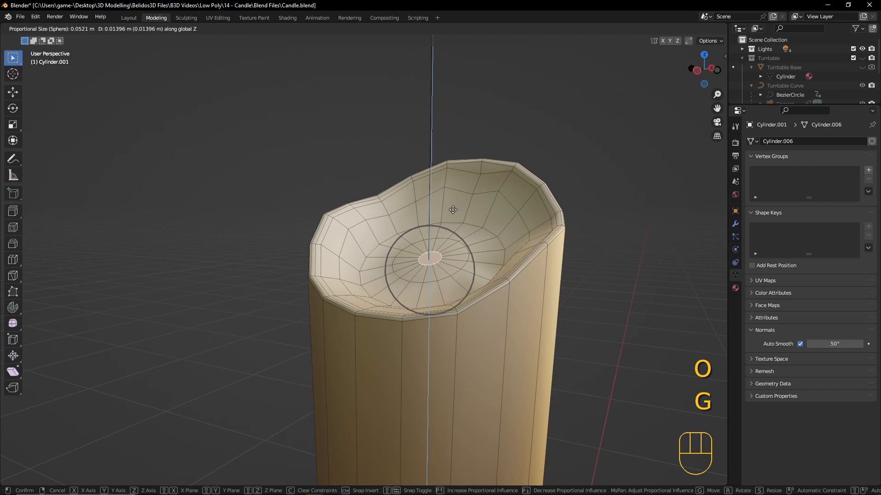
scroll(446, 212, "down", 6)
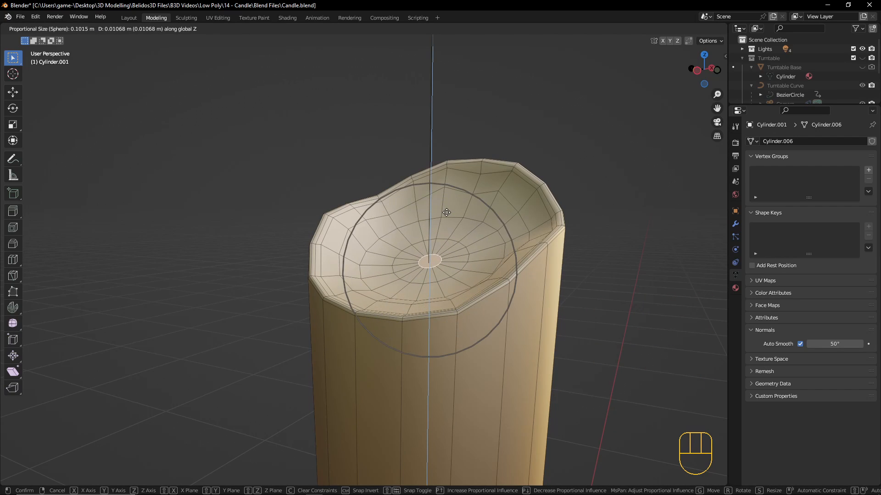
scroll(444, 211, "down", 1)
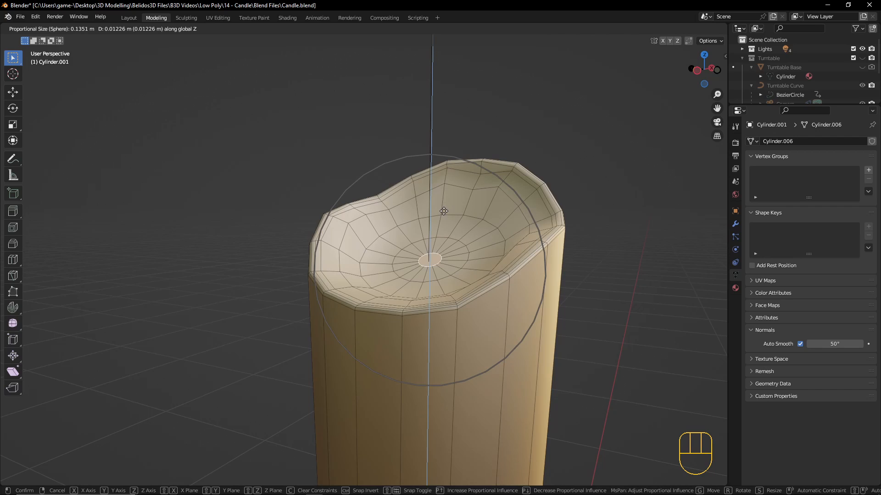
left_click(443, 210)
scroll(443, 210, "down", 2)
mouse_move(443, 211)
middle_mouse_down()
mouse_move(421, 182)
mouse_move(449, 209)
mouse_move(526, 201)
mouse_move(483, 218)
mouse_move(515, 218)
mouse_move(510, 227)
mouse_move(440, 237)
mouse_move(524, 230)
mouse_move(442, 225)
middle_mouse_up()
left_click(421, 181)
scroll(526, 202, "up", 2)
scroll(438, 227, "down", 3)
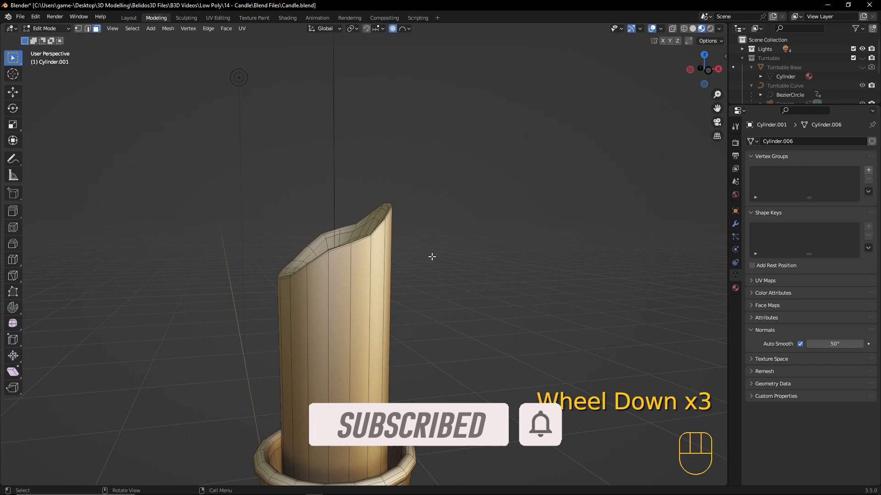
Save the file and, in the UV Editing workspace, select all the candle's faces by growing the selection from the hollow's central face
key("ctrl+s")
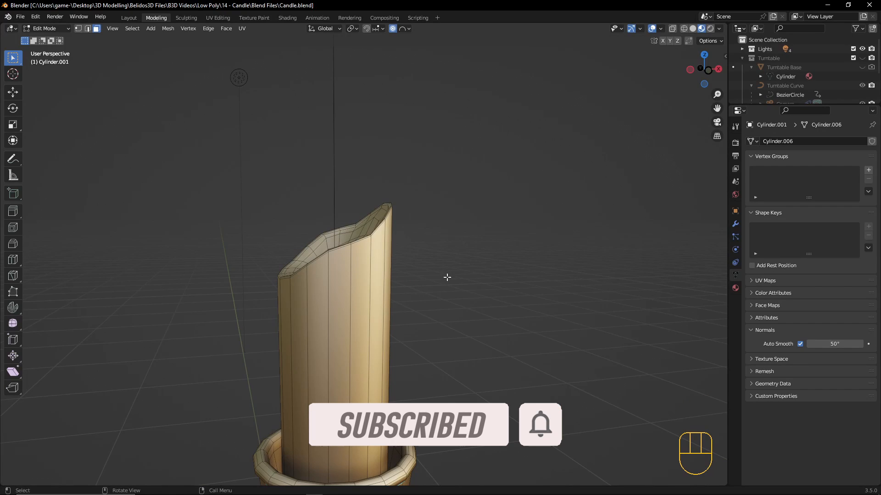
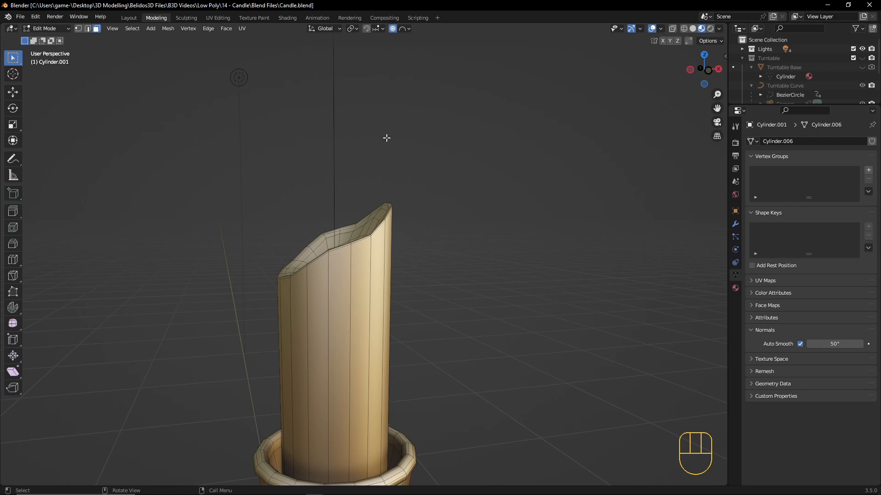
left_click(226, 18)
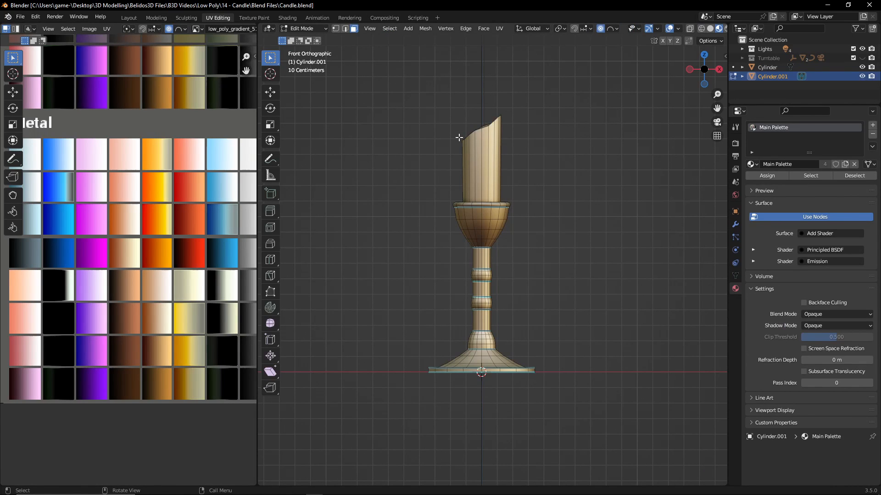
middle_click_drag(459, 137, 519, 189)
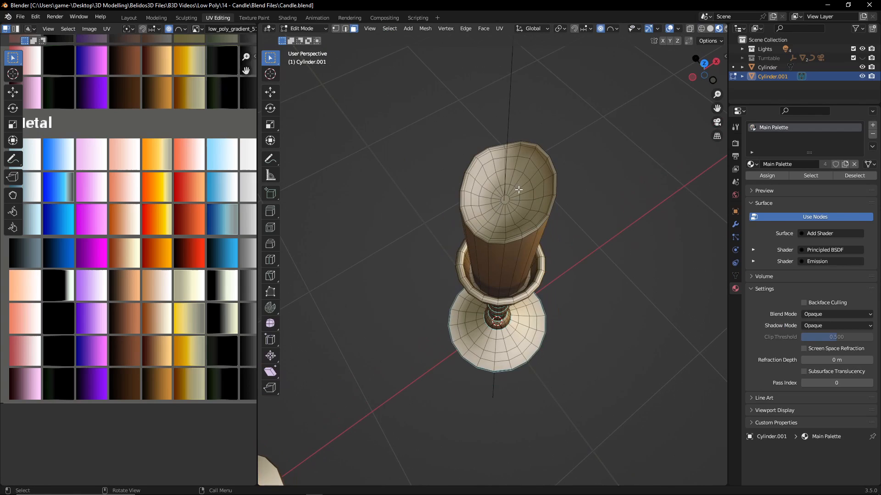
left_click(506, 200)
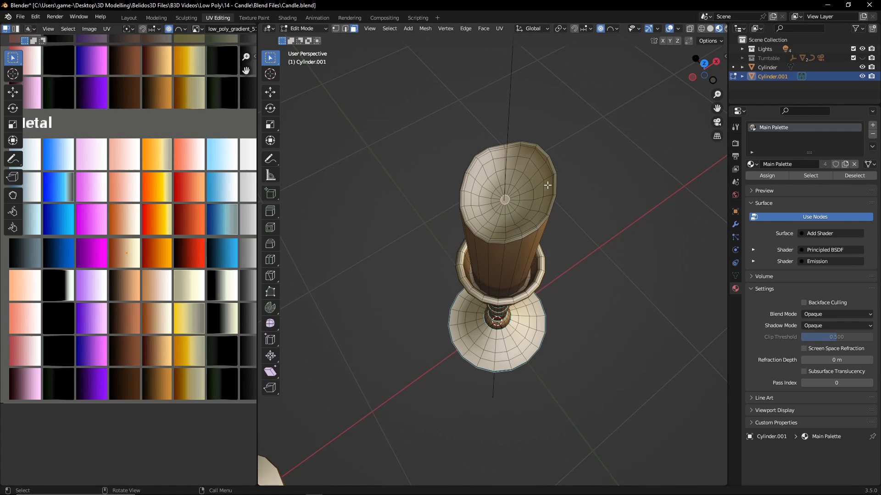
middle_click_drag(632, 152, 617, 138)
key("ctrl+KP_Add")
key("ctrl+KP_Add")
key("ctrl+KP_Add")
key("ctrl+KP_Add")
key("ctrl+KP_Add")
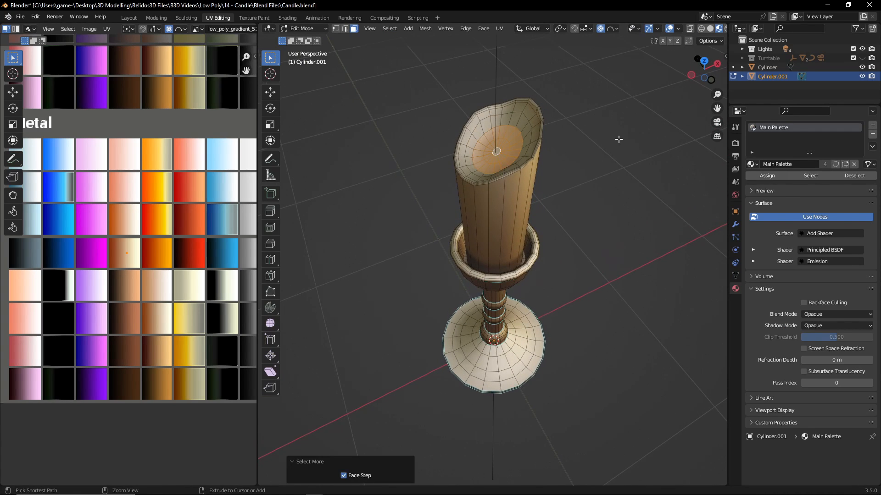
key("ctrl+KP_Add")
key("ctrl+KP_Add")
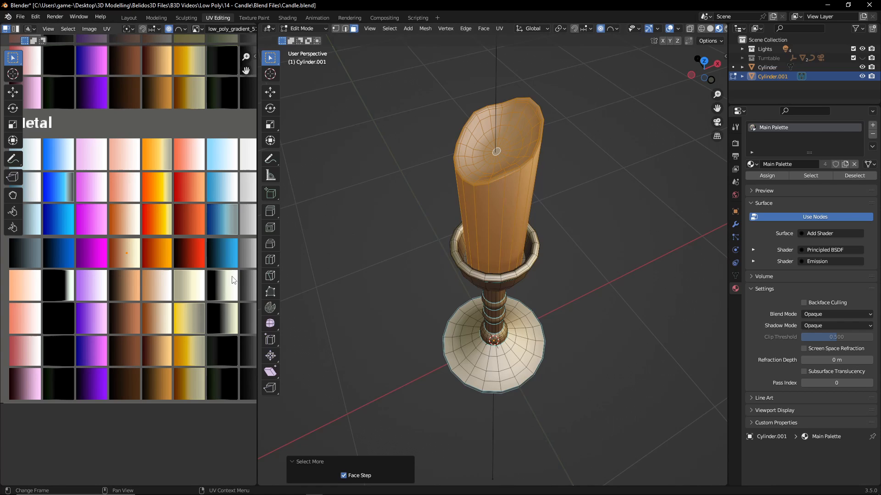
Move the candle's UVs about 0.048 in X and 0.402 in Y onto the brown-to-cream swatch three rows above the Metal heading
middle_click_drag(141, 260, 140, 387)
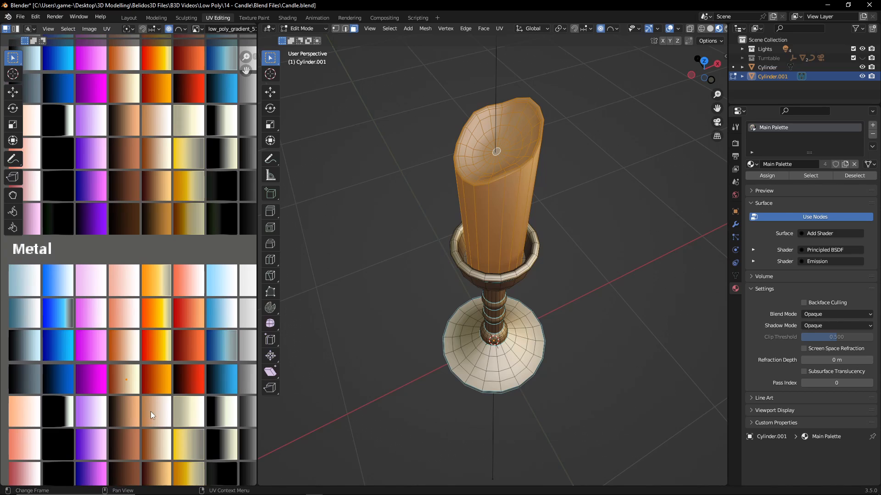
key("g")
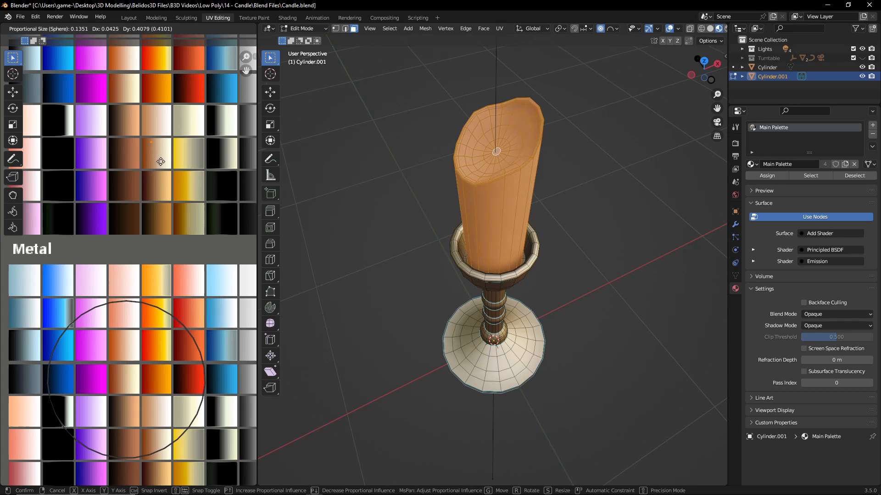
left_click(165, 169)
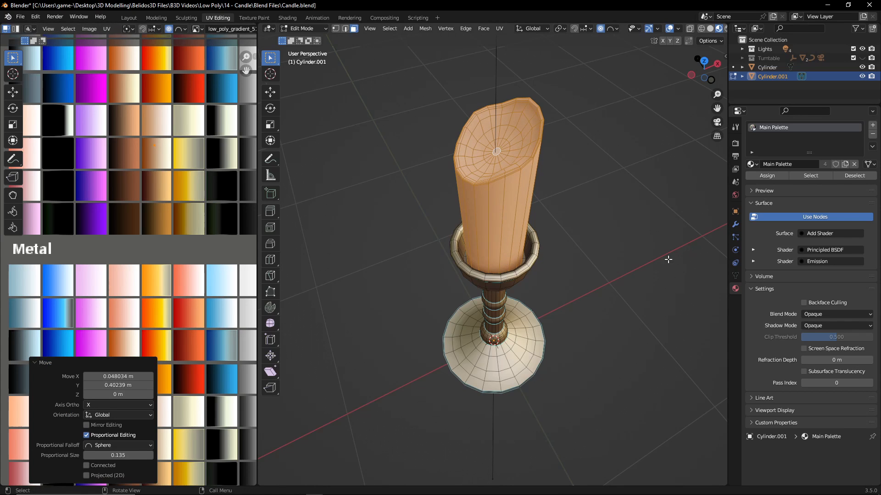
Preview the candle's new colour in Object Mode with Rendered shading from several sides, and save the file back in Material Preview
key("Tab")
middle_click_drag(580, 266, 547, 128)
middle_click_drag(591, 299, 470, 237)
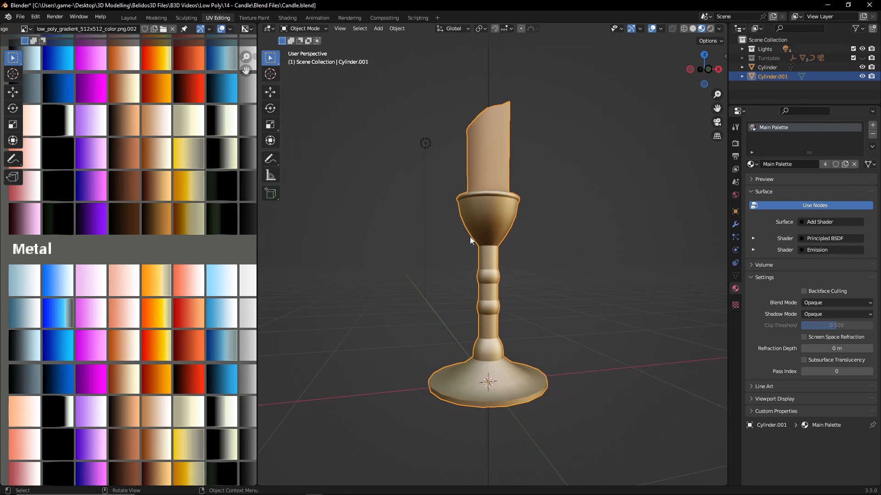
left_click(710, 29)
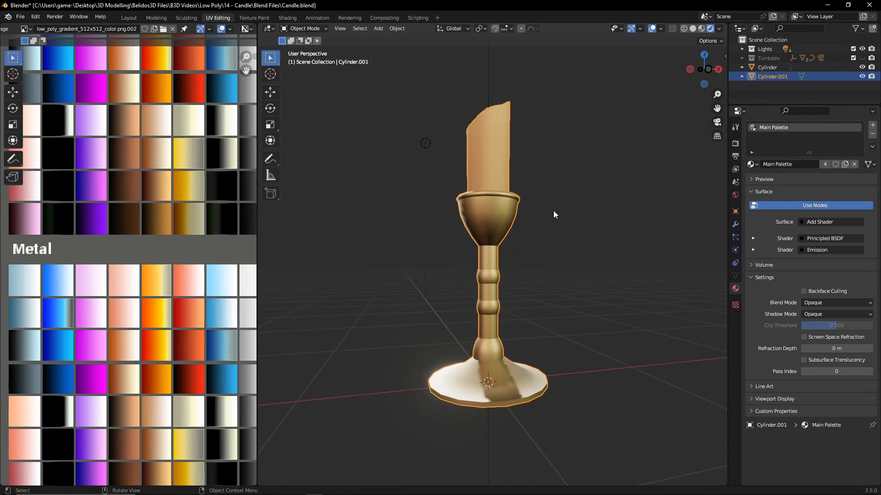
mouse_move(553, 211)
middle_mouse_down()
mouse_move(563, 204)
mouse_move(439, 209)
mouse_move(353, 229)
mouse_move(354, 285)
mouse_move(483, 247)
mouse_move(489, 229)
mouse_move(633, 202)
middle_mouse_up()
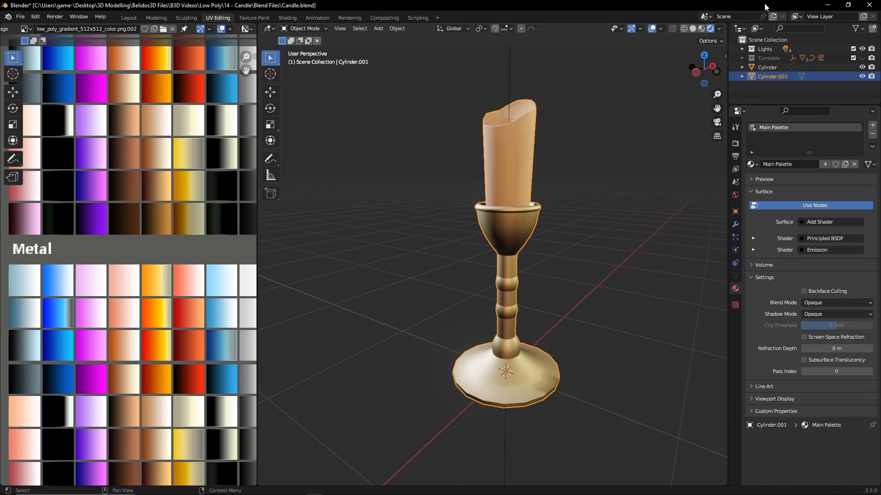
left_click(701, 28)
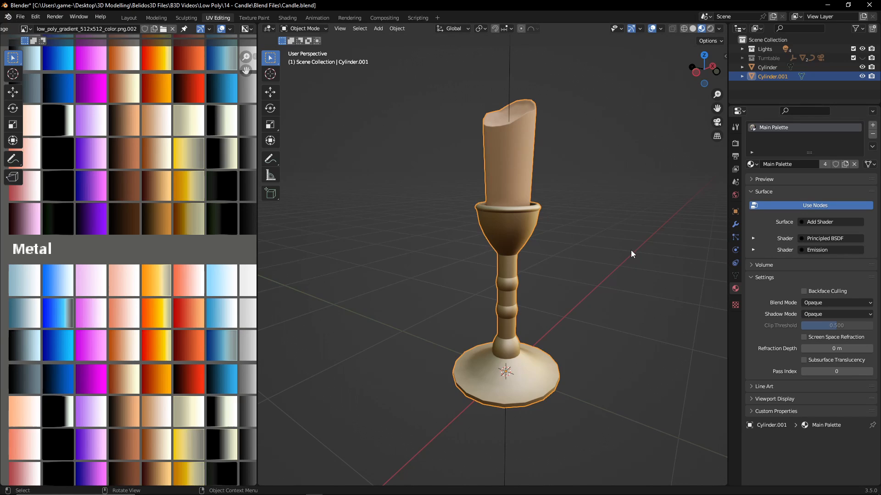
key("ctrl+s")
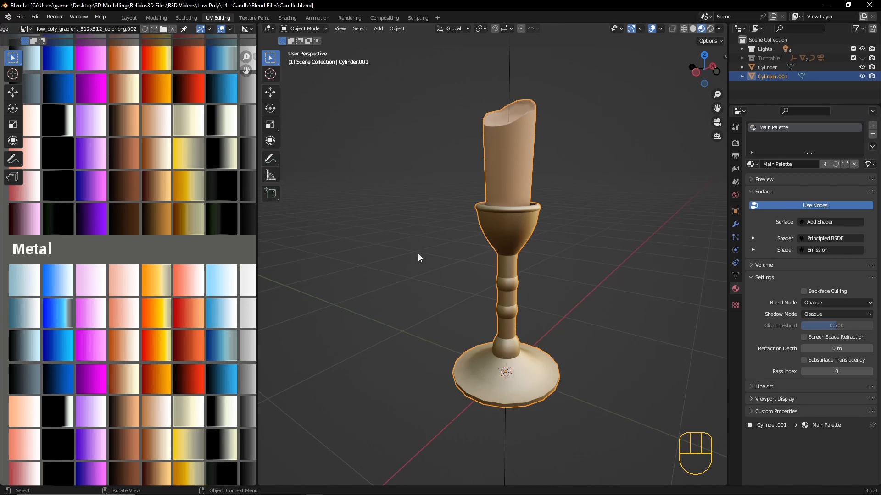
Return to the Modeling workspace and enable the Screencast Keys display
left_click(157, 16)
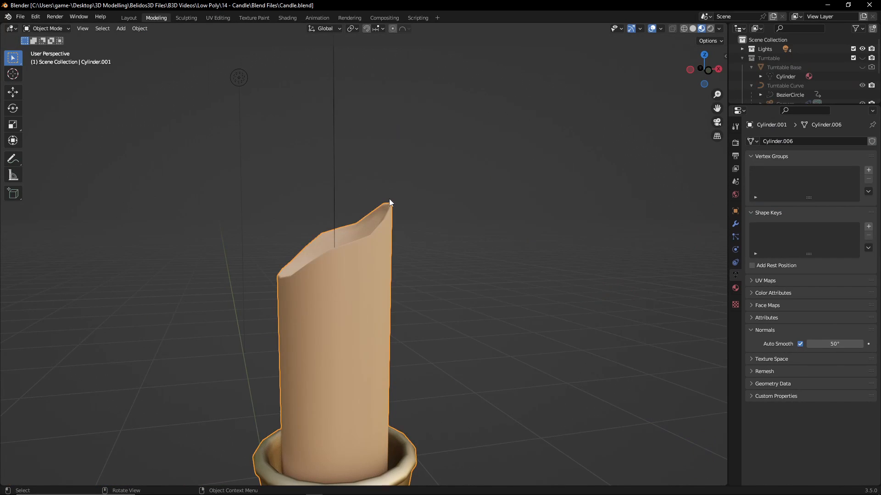
key("n")
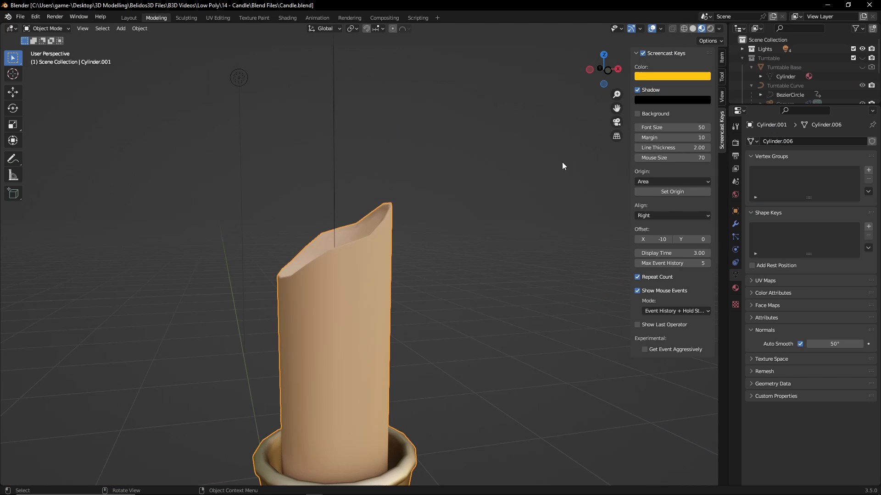
left_click(643, 54)
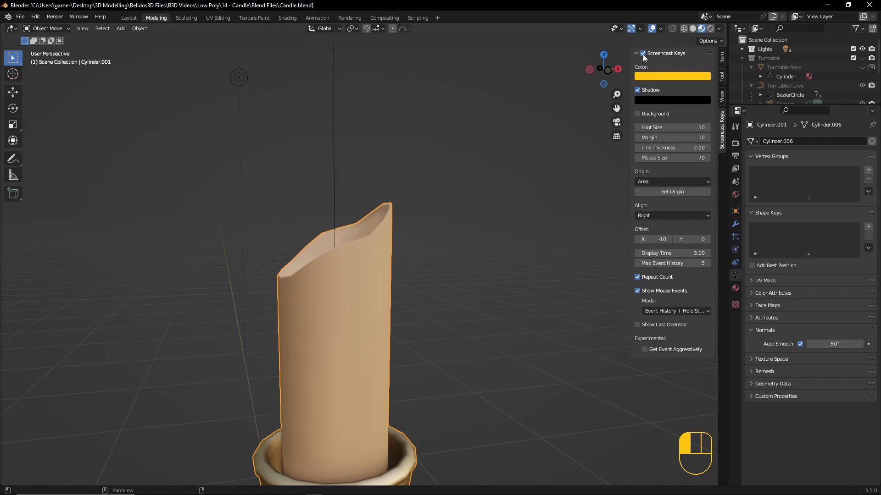
key("n")
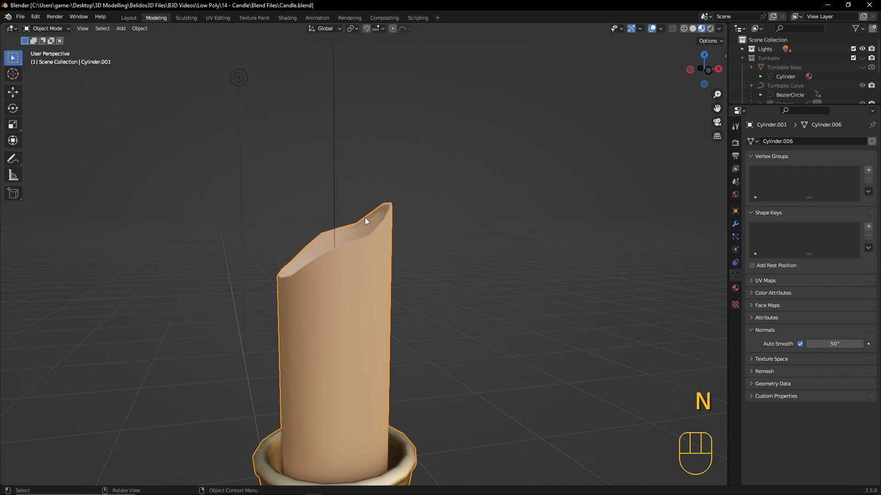
Turn off proportional editing and scale the hollow's central face to about 0.696 as the base of the wick
middle_click_drag(364, 217, 410, 259)
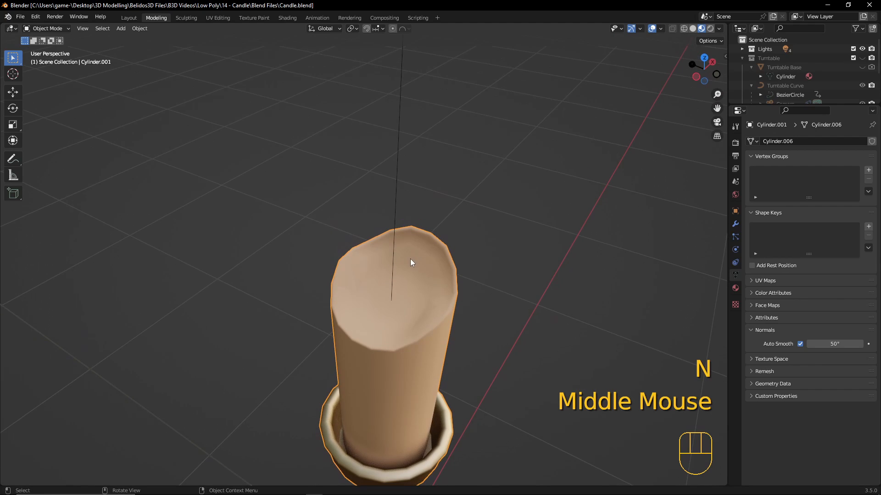
key("Tab")
scroll(413, 312, "up", 2)
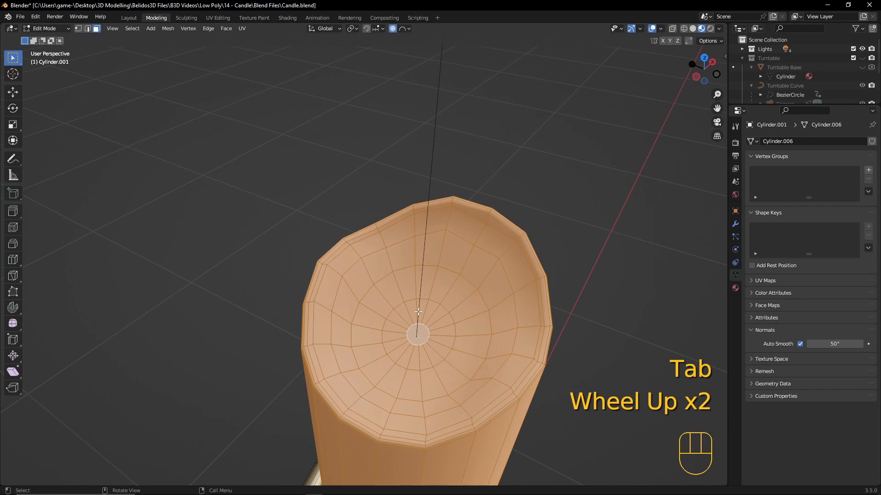
left_click(423, 330)
middle_click_drag(455, 298, 439, 284, "shift")
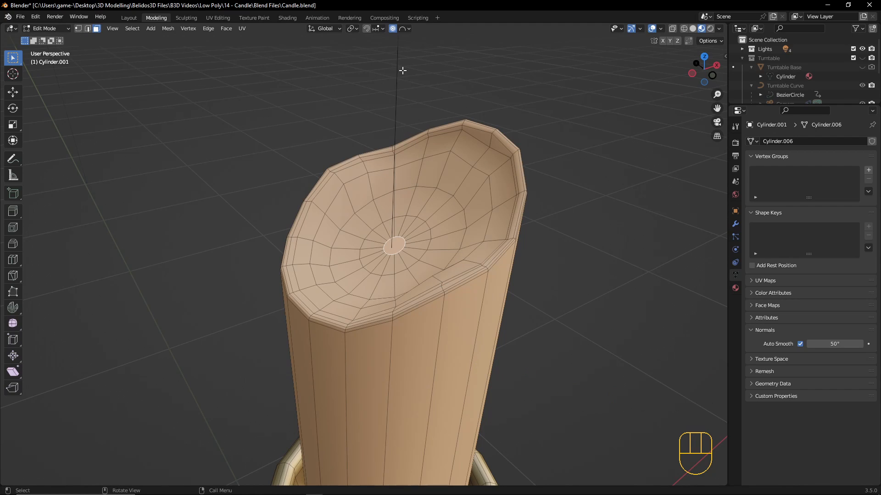
left_click(393, 29)
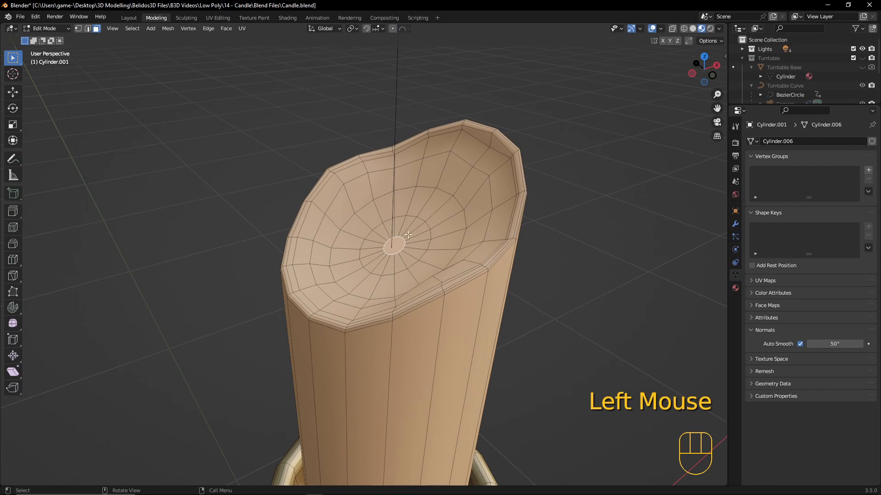
key("s")
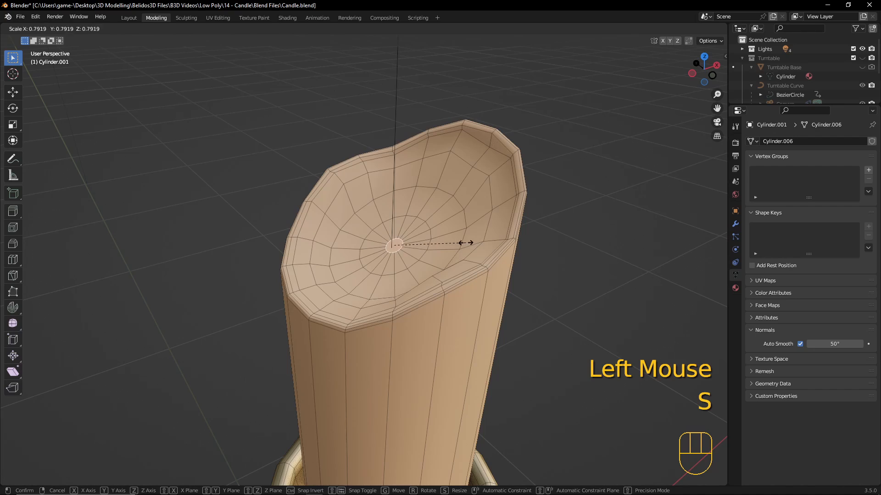
left_click(458, 244)
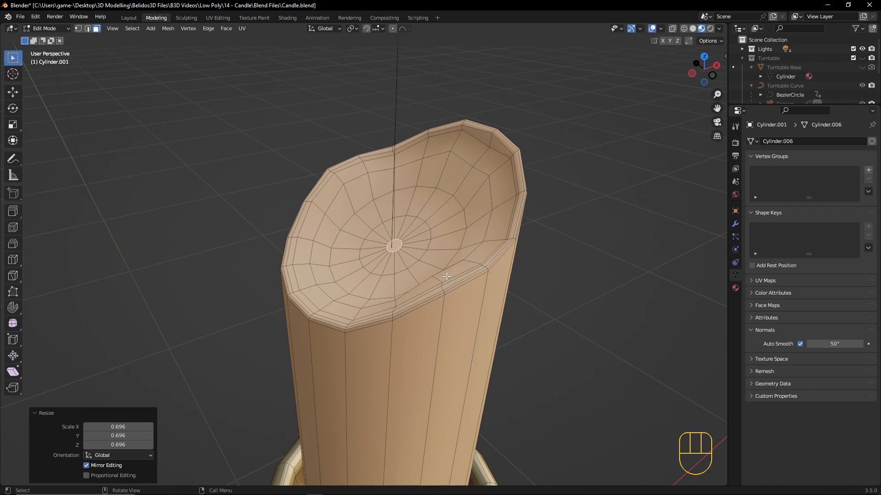
Extrude the hollow's small central face straight up about 0.0975 m along global Z to form the wick
key("e")
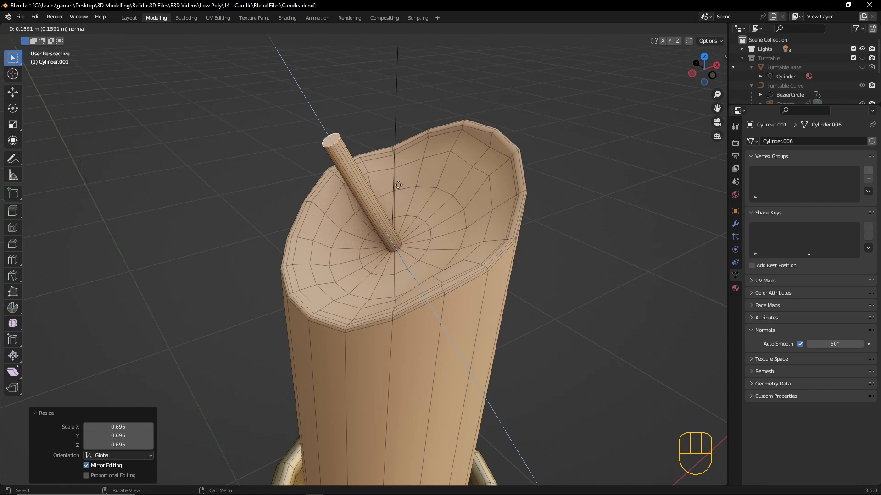
right_click(380, 158)
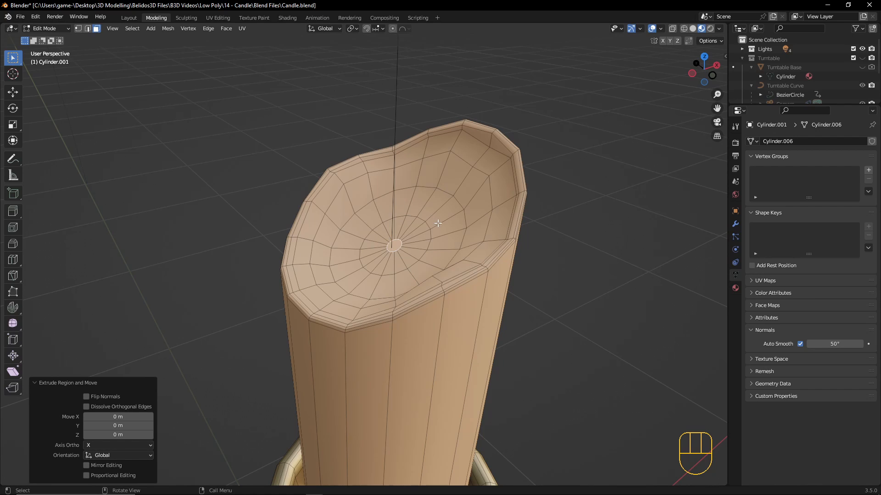
key("g")
key("z")
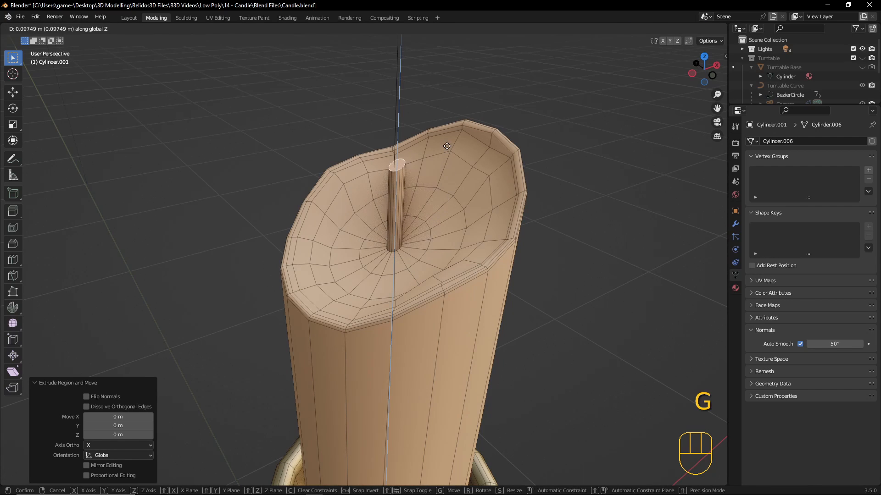
left_click(446, 146)
middle_click_drag(512, 335, 496, 305)
key("KP_1")
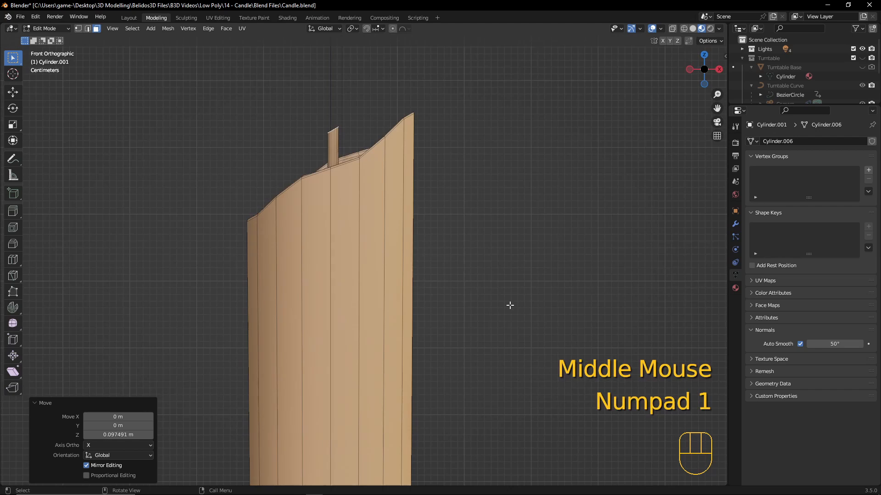
Flatten the wick's slanted top face by scaling it to 0 along Z
middle_click_drag(391, 248, 471, 184)
key("KP_1")
scroll(401, 169, "up", 3)
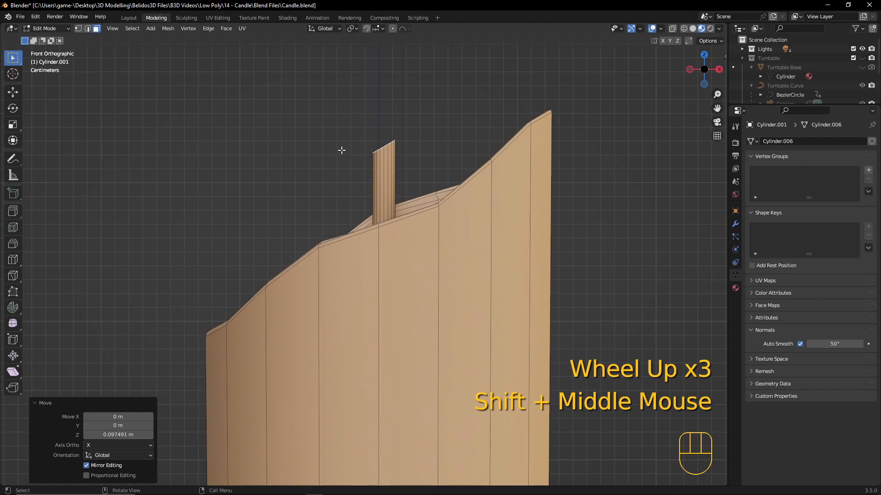
key("s")
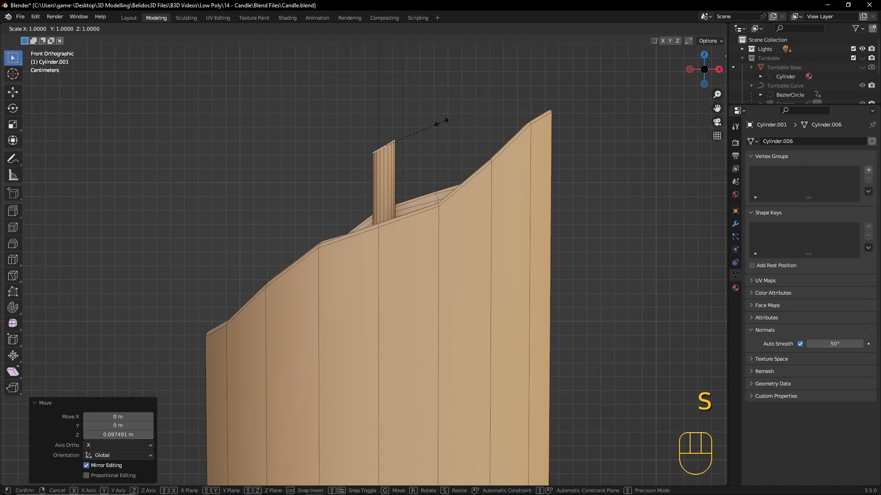
key("z")
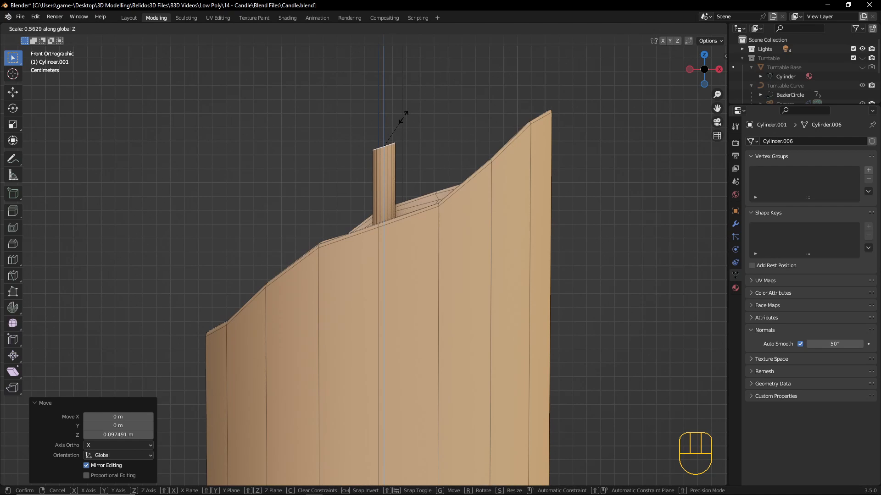
key("0")
key("Return")
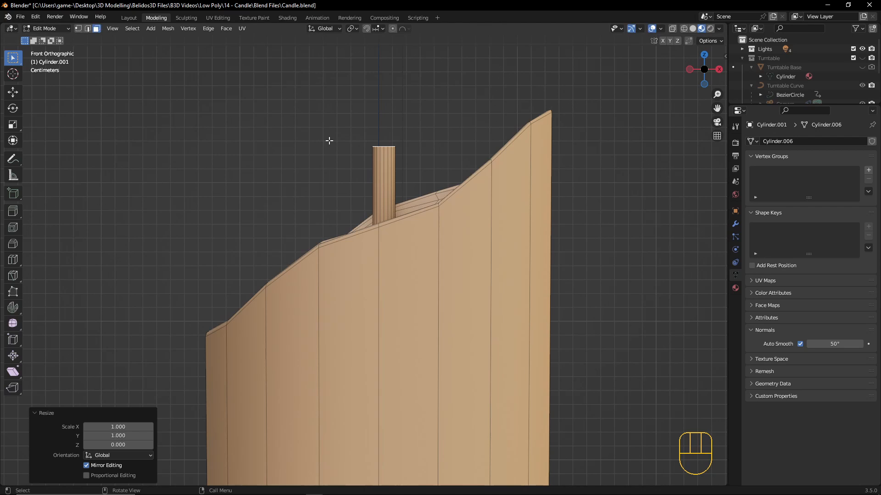
Add two evenly spaced loop cuts around the wick
scroll(419, 151, "down", 2)
middle_click_drag(418, 152, 445, 184)
scroll(467, 209, "up", 2)
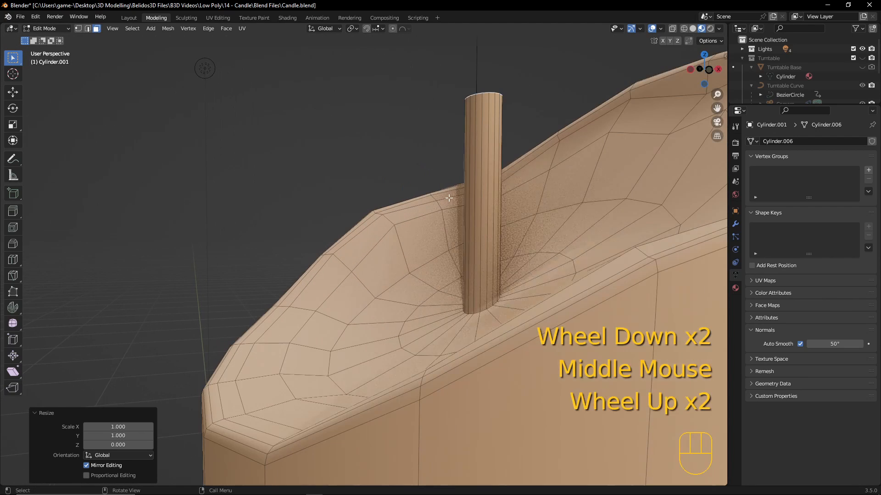
key("ctrl+r")
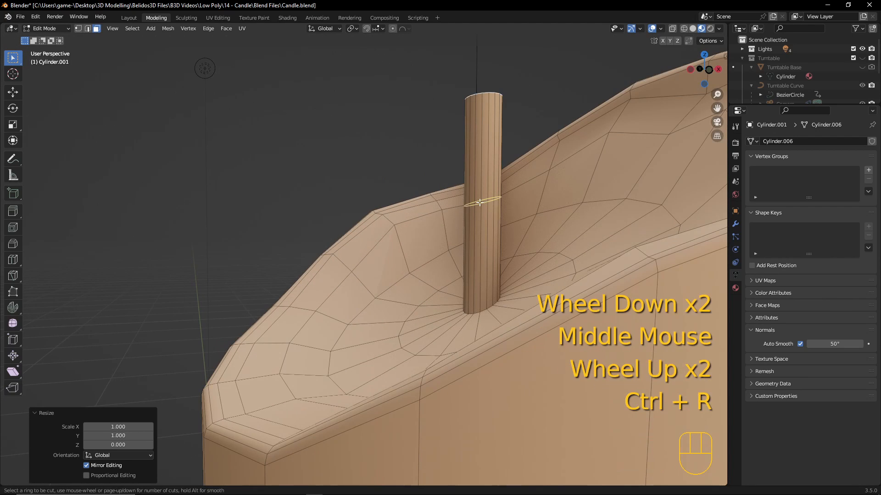
scroll(480, 202, "up", 1)
left_click(478, 199)
right_click(478, 199)
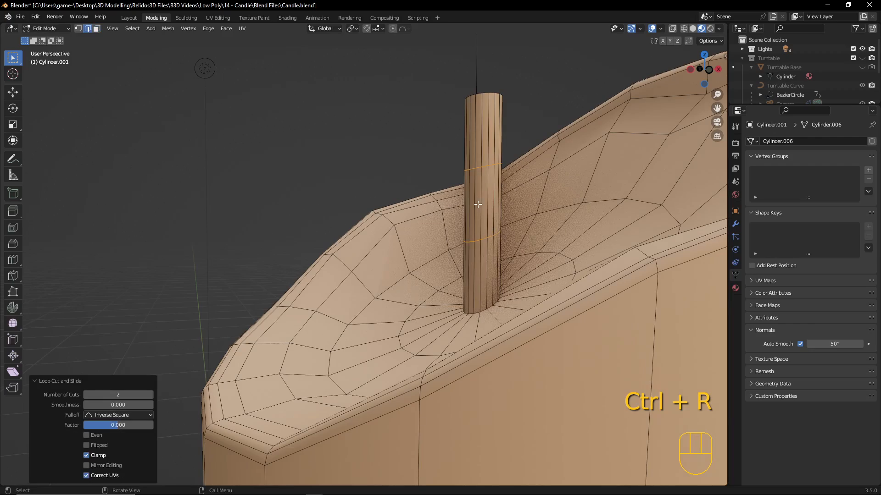
Bend the wick by moving its two new edge loops sideways, about 0.0085 m along X
mouse_move(540, 250)
middle_mouse_down()
mouse_move(568, 242)
mouse_move(557, 250)
middle_mouse_up()
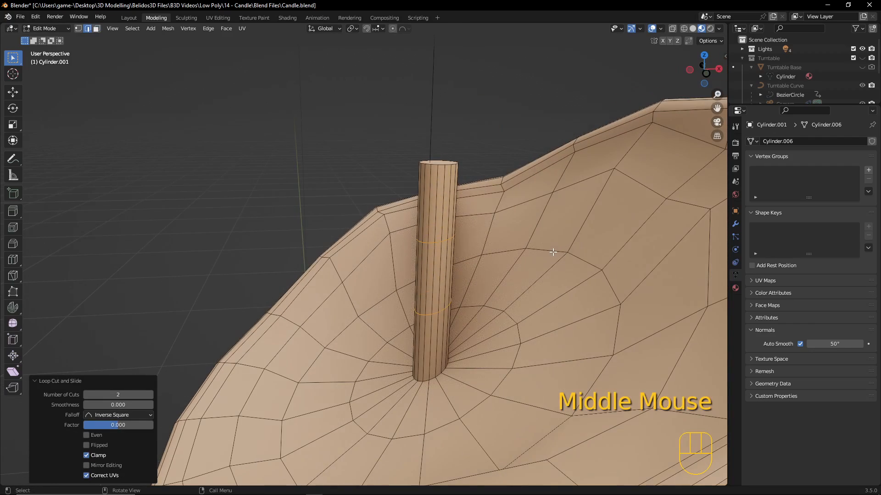
key("g")
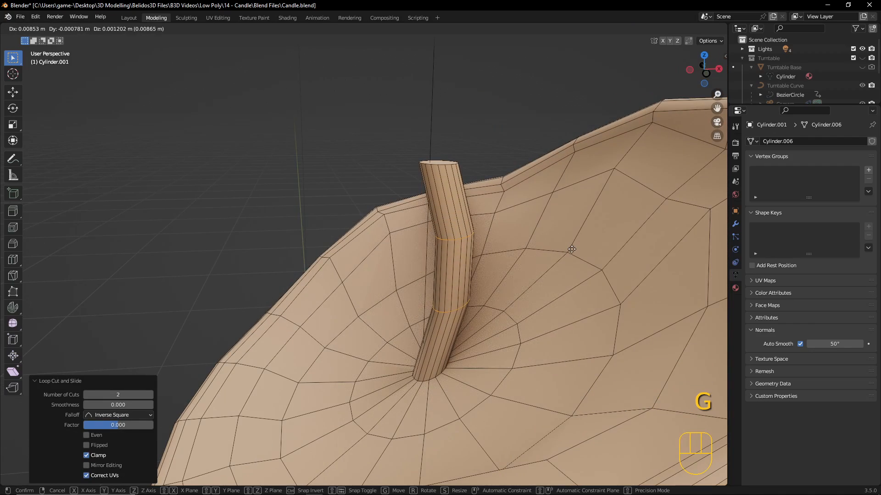
left_click(571, 250)
middle_click_drag(571, 250, 292, 228)
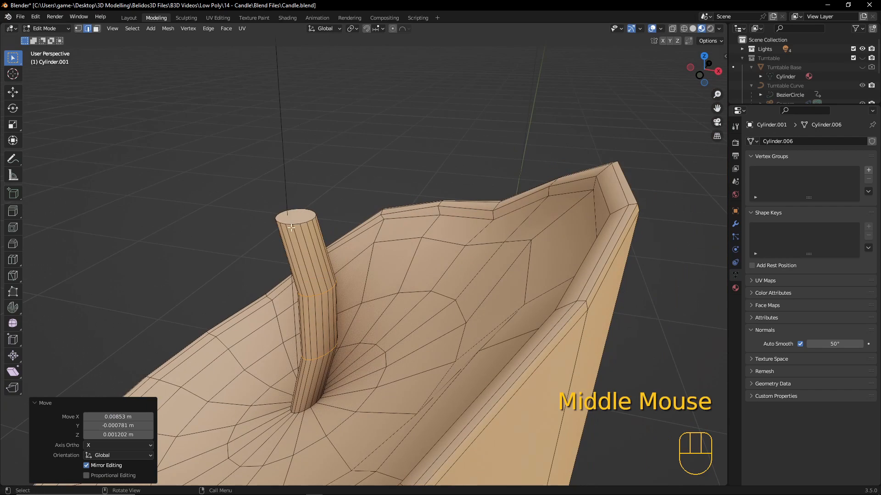
key("KP_1")
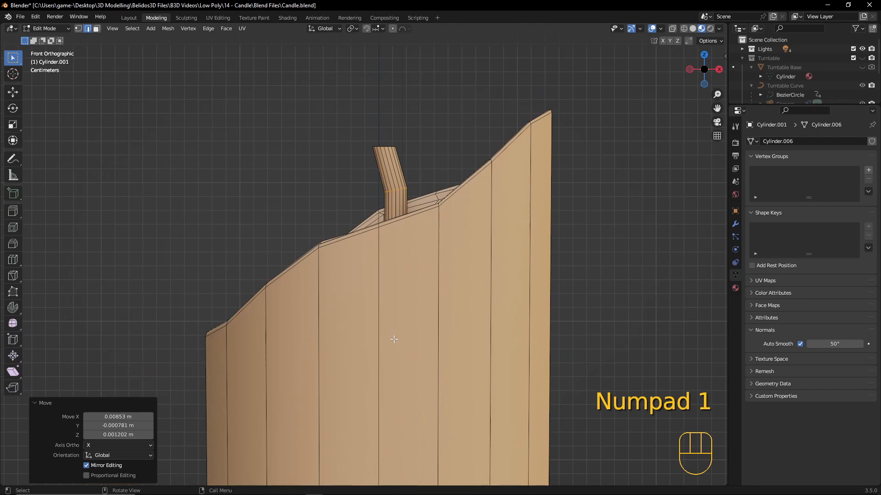
middle_click_drag(485, 268, 508, 293)
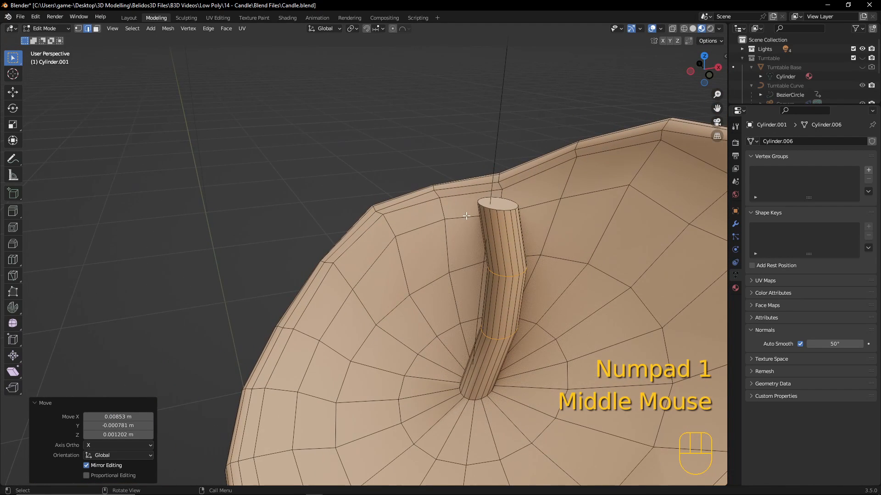
Select all the wick's faces and move their UVs onto the dark end of the grey gradient in the palette's Rough section
key("3")
left_click(503, 203)
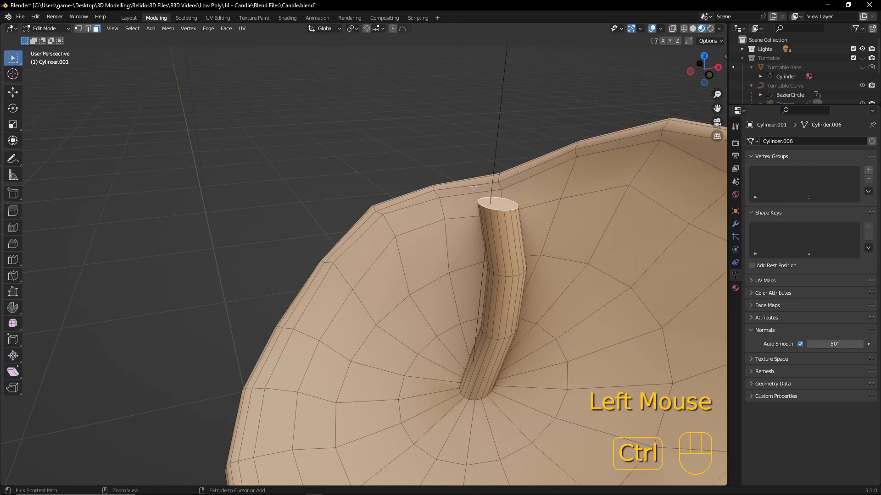
key("ctrl+KP_Add")
key("ctrl+KP_Add")
key("ctrl+KP_Add")
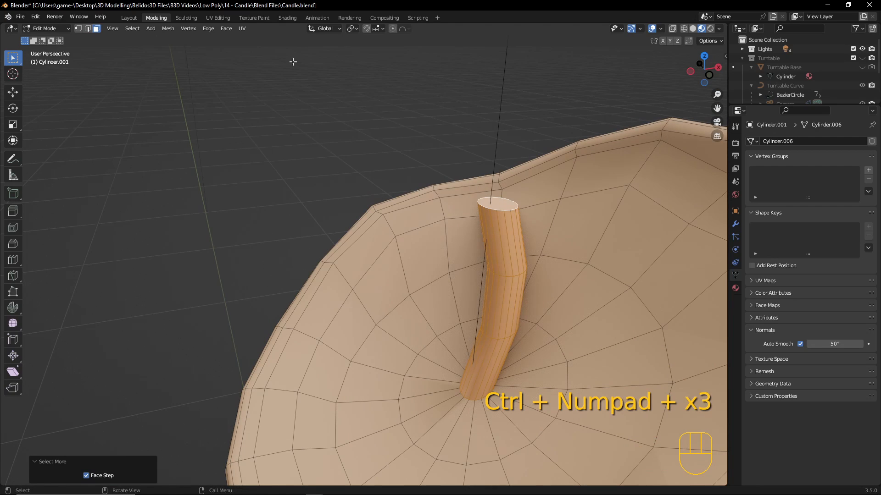
left_click(218, 17)
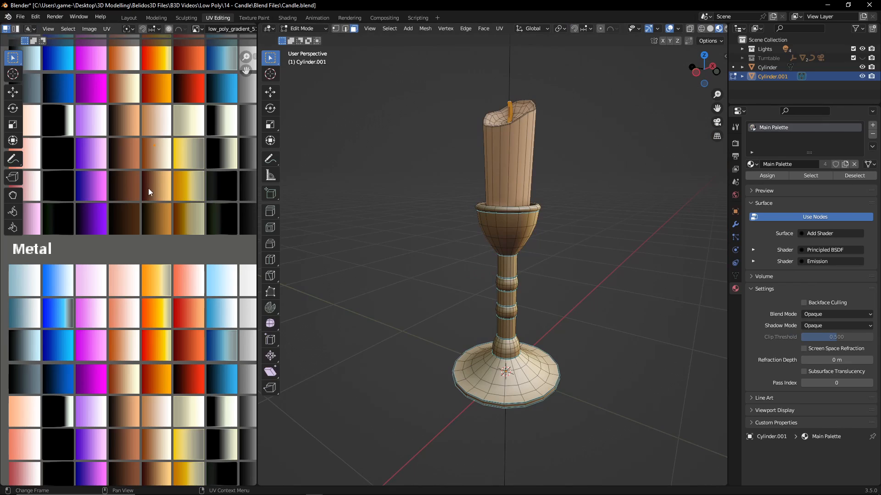
scroll(161, 166, "down", 2)
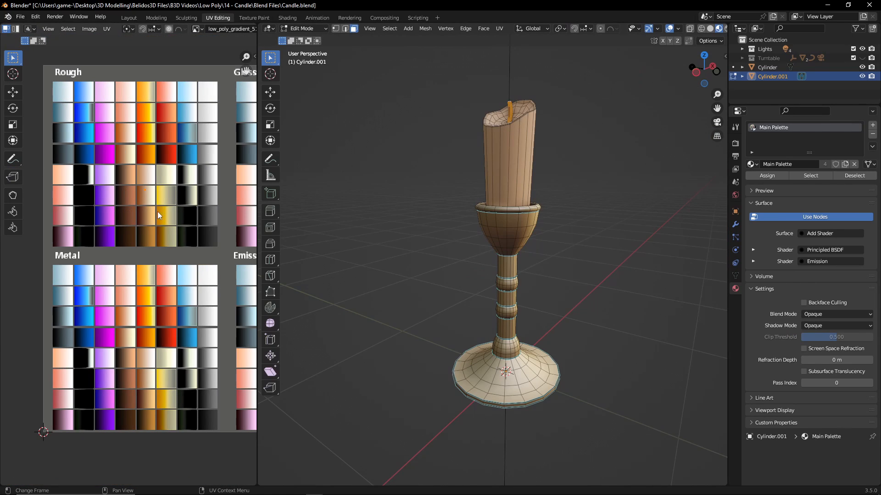
key("g")
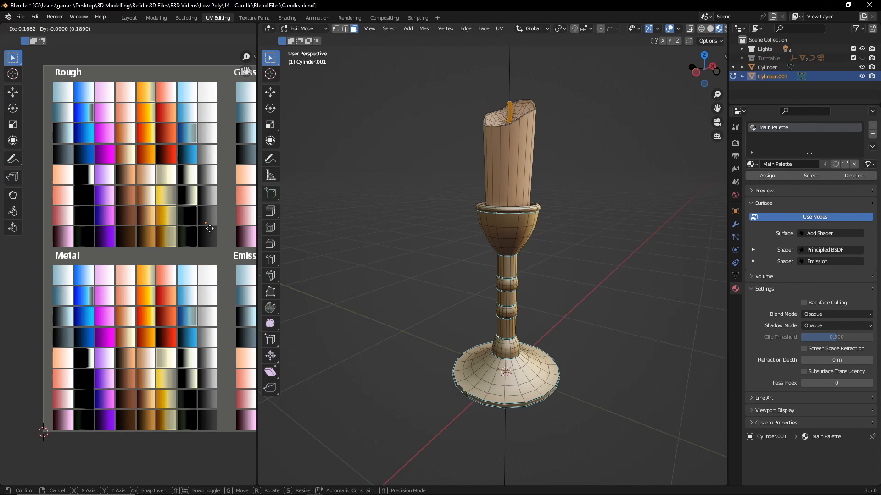
left_click(207, 228)
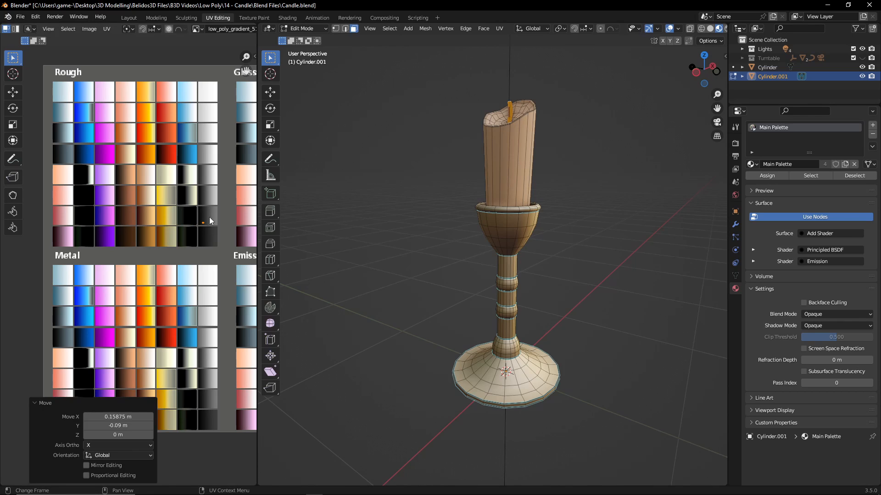
Return to Object Mode, check the coloured wick from the front and save the file
key("Tab")
scroll(579, 147, "up", 4)
middle_click_drag(584, 149, 547, 303)
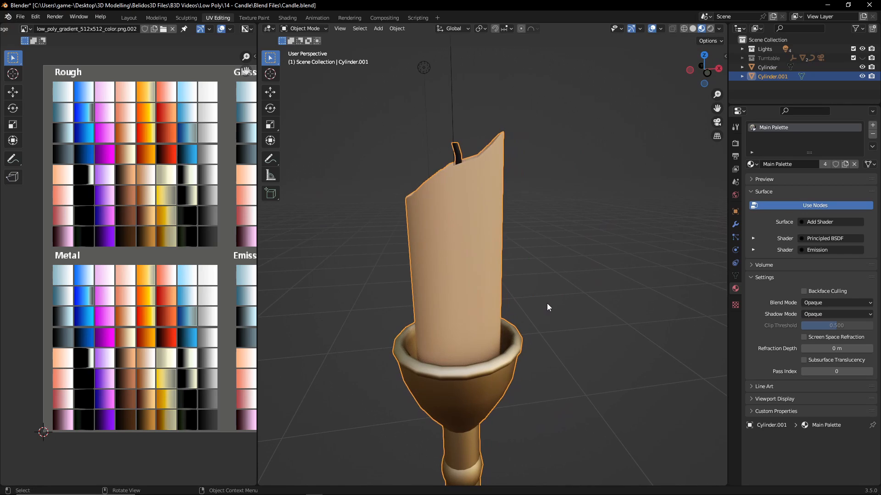
key("KP_1")
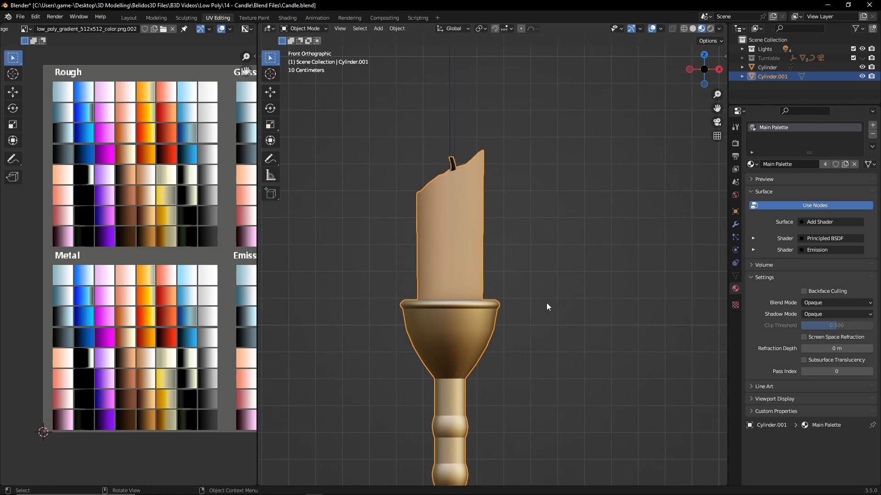
key("ctrl+s")
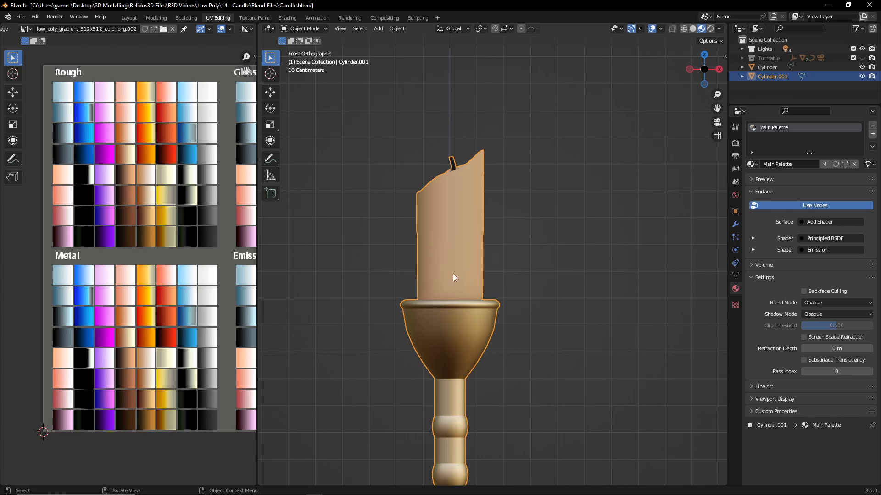
In the Modeling workspace, extrude the wick's top face straight up about 0.276 m as the start of the flame
left_click(161, 20)
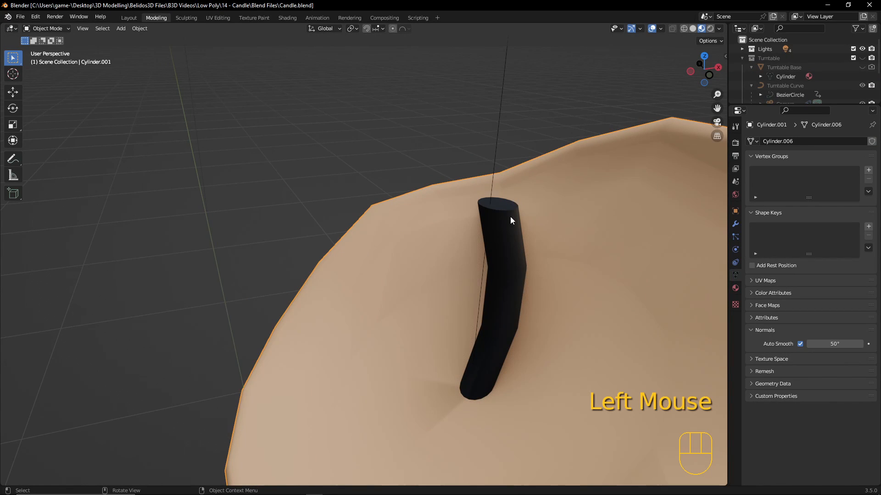
key("Tab")
left_click(496, 206)
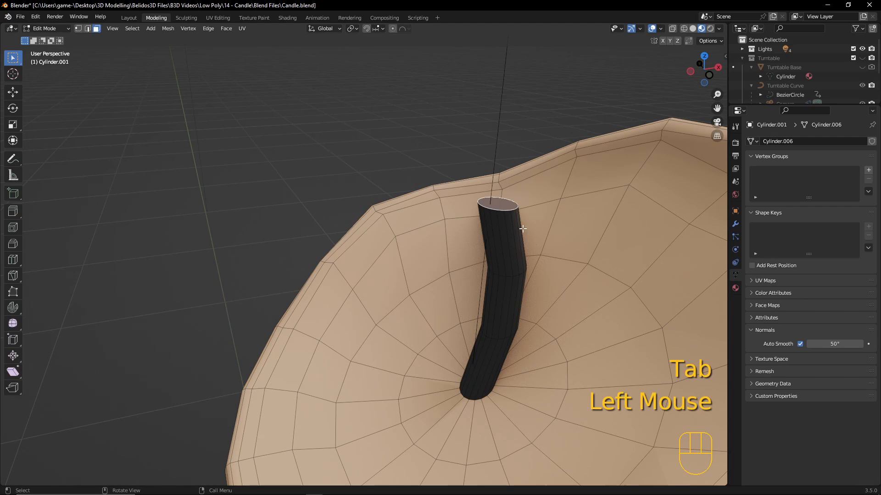
key("KP_1")
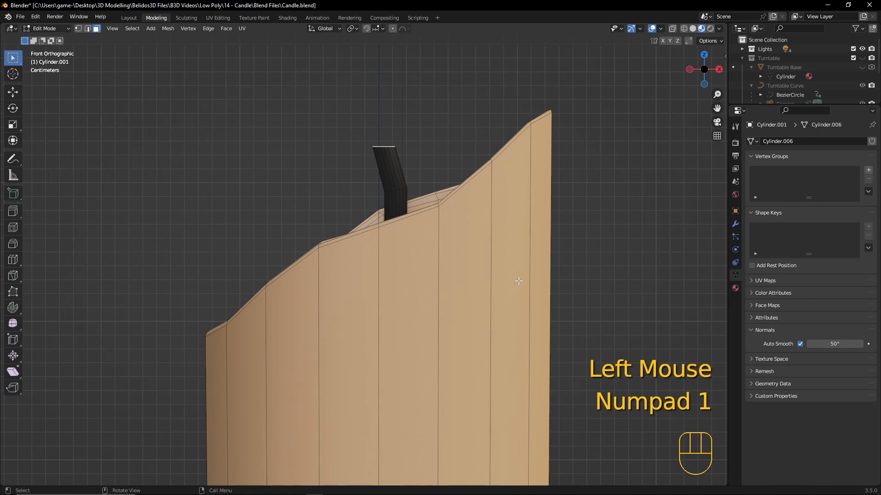
scroll(414, 198, "down", 7)
scroll(417, 222, "down", 4)
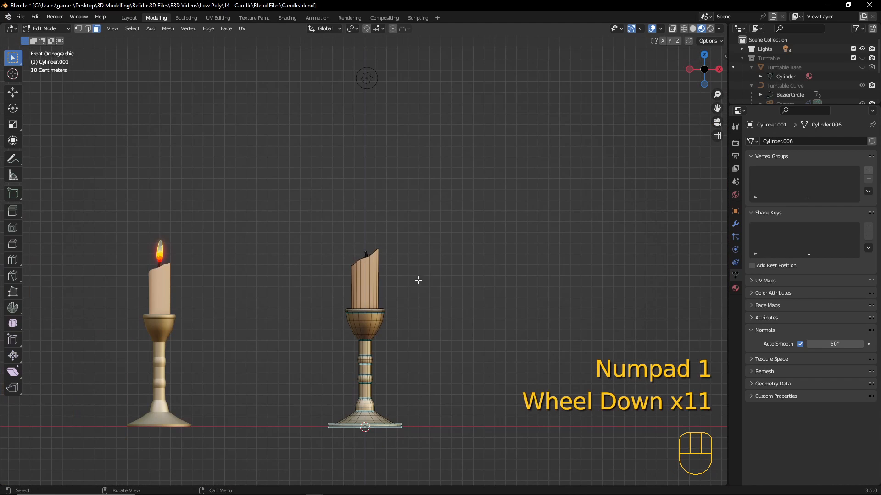
middle_click_drag(416, 279, 455, 293, "shift")
key("e")
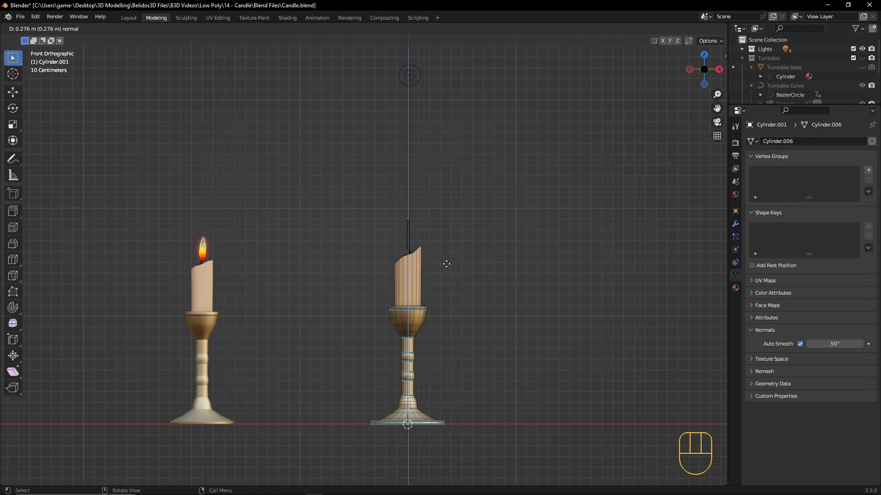
left_click(446, 264)
Taper the flame extrusion by scaling its top face to about 0.328
scroll(462, 257, "up", 3)
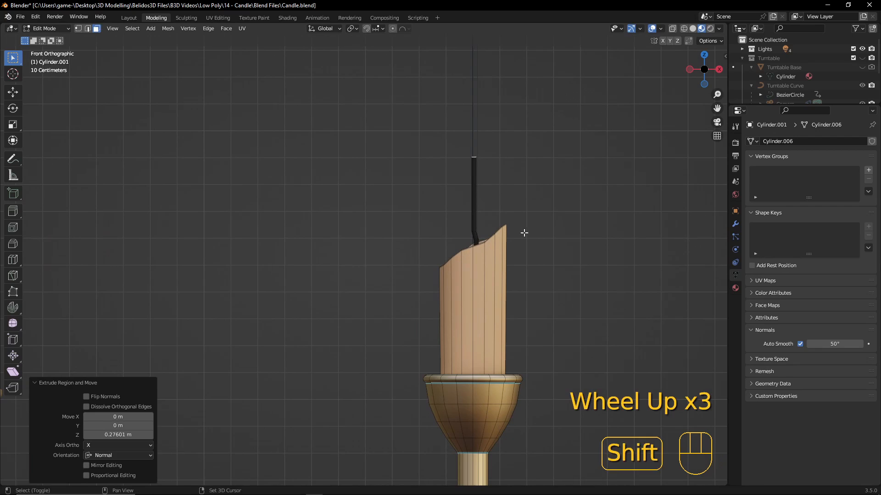
middle_click_drag(521, 232, 493, 291, "shift")
scroll(489, 277, "up", 3)
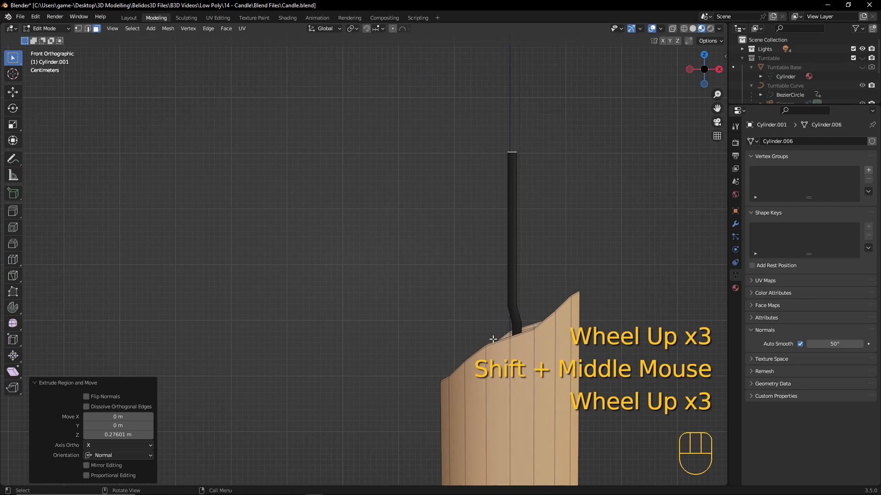
middle_click_drag(496, 336, 468, 339, "shift")
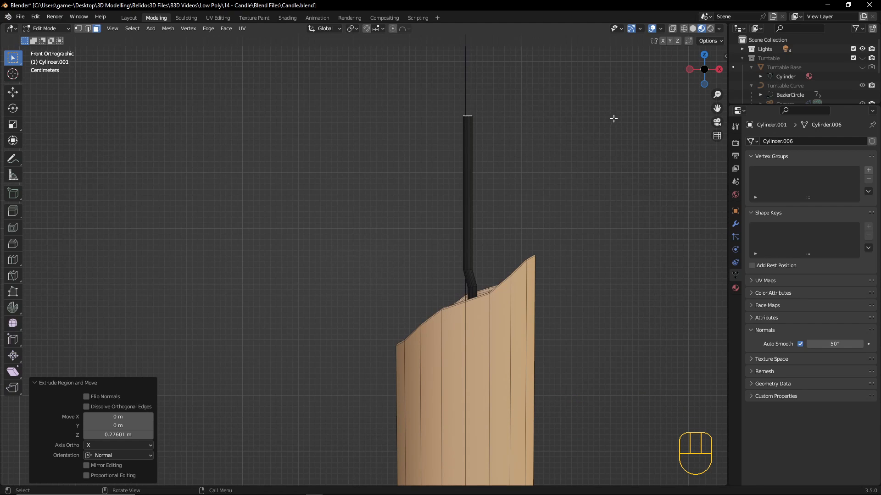
key("s")
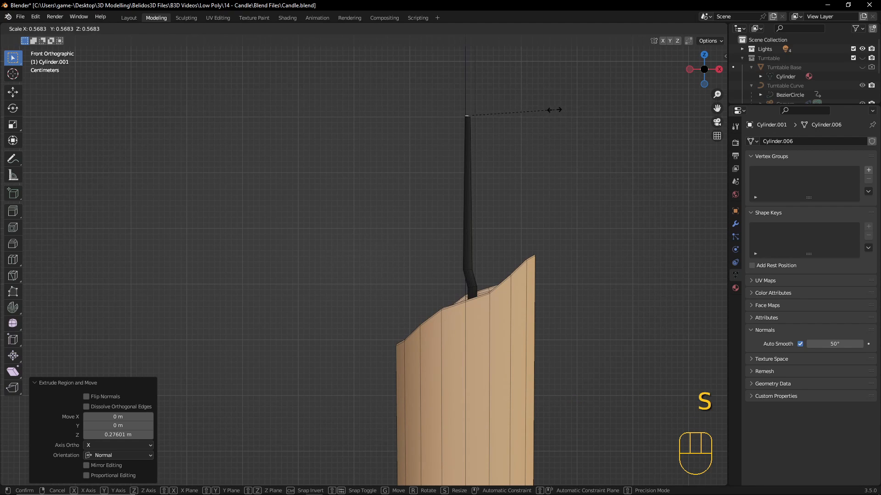
left_click(517, 110)
Add four loop cuts along the flame extrusion and slide them towards the wick with a factor of about 0.533
middle_click_drag(497, 234, 460, 218, "shift")
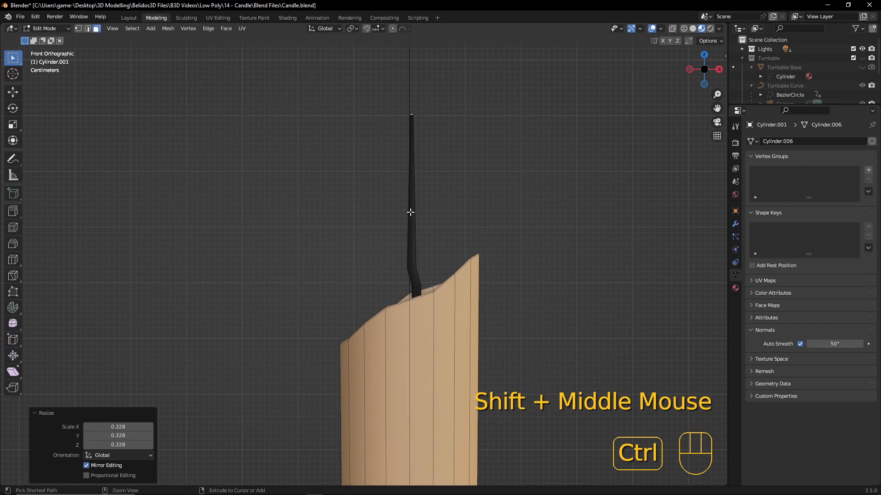
key("ctrl+r")
scroll(408, 210, "up", 1)
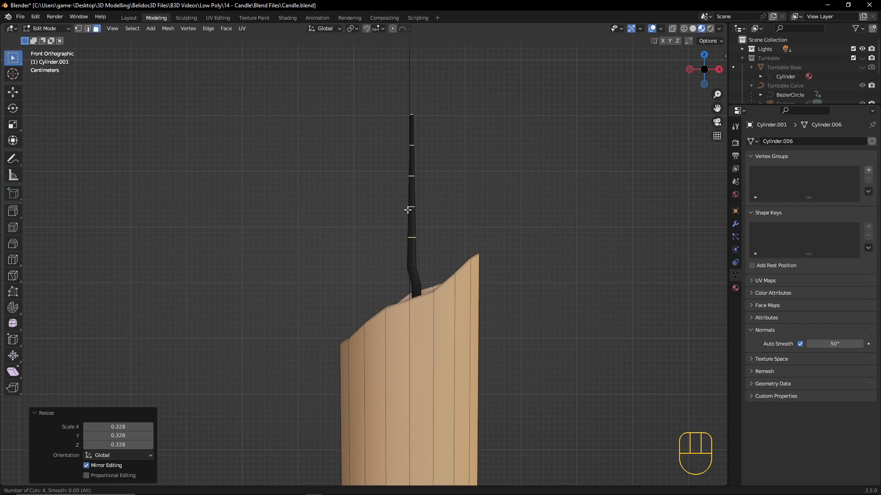
left_click(406, 209)
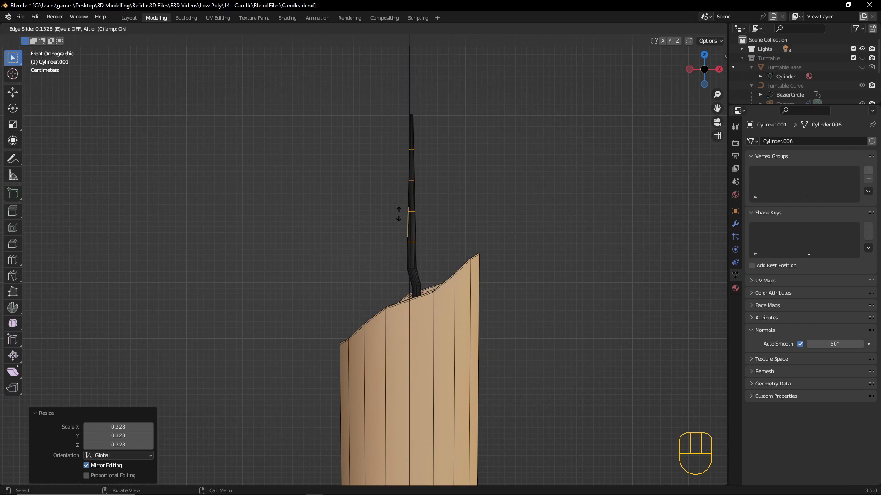
left_click_drag(390, 221, 385, 224)
left_click(385, 225)
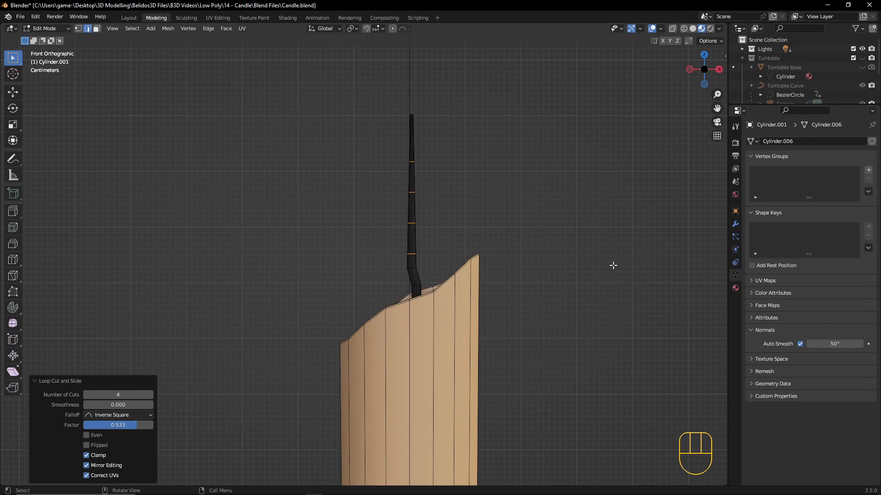
Widen the flame's four edge loops by scaling them about 2.284 in X and Y, leaving Z locked
key("s")
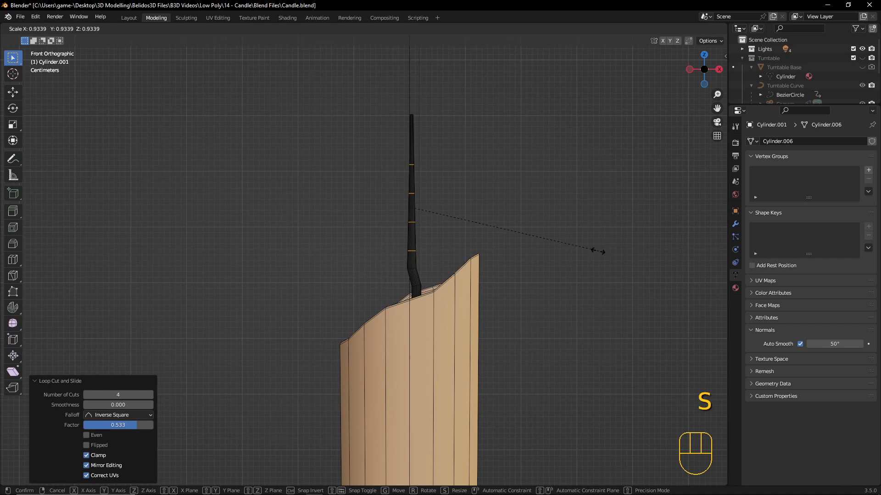
key("shift")
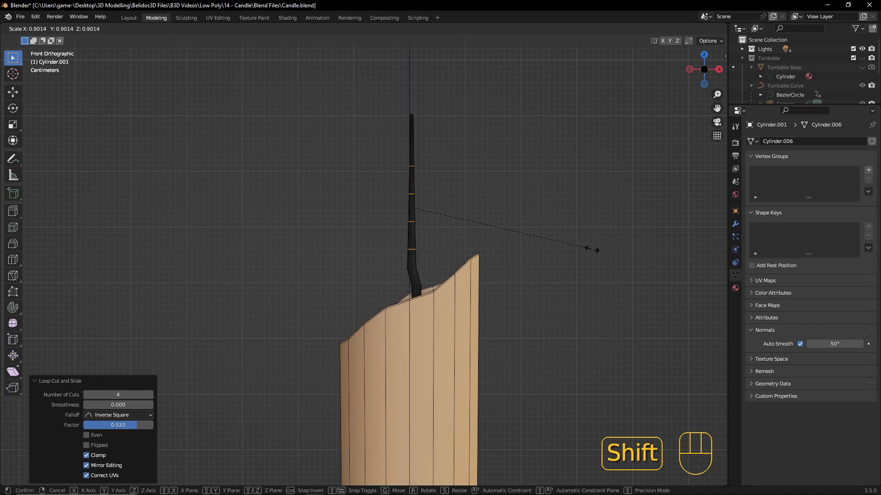
key("shift+z")
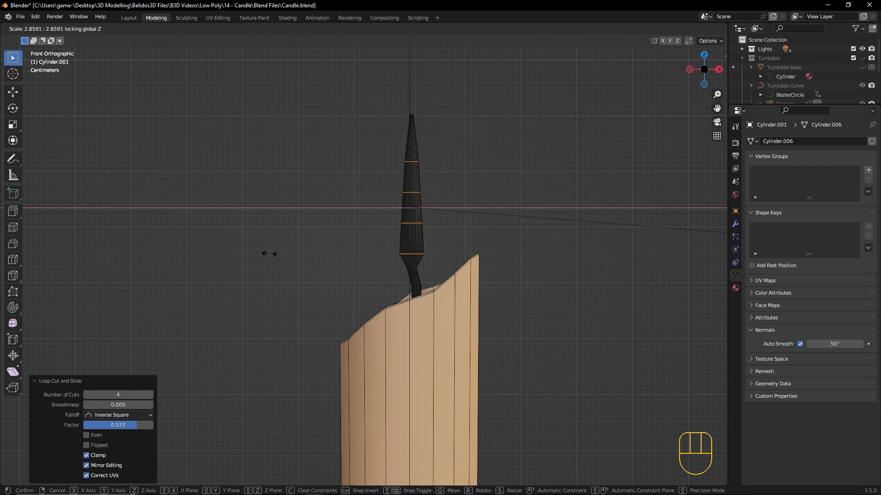
left_click(153, 234)
scroll(373, 310, "up", 1)
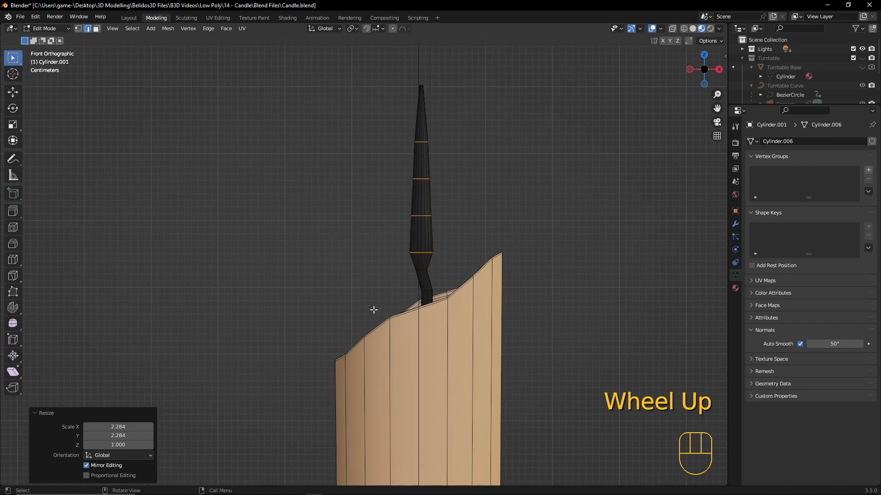
scroll(374, 310, "up", 1)
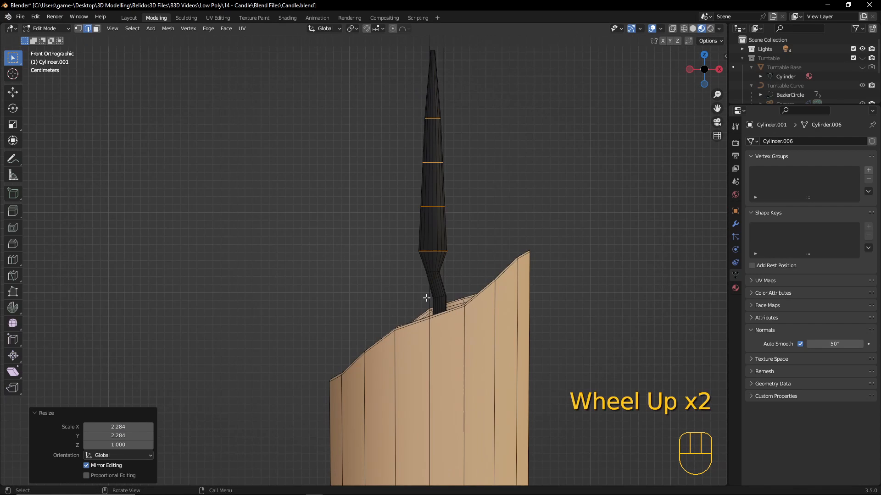
Widen the flame's upper three edge loops to about 1.649 in X and Y, leaving the lowest loop and the Z scale unchanged
left_click(435, 251, "alt+shift")
key("s")
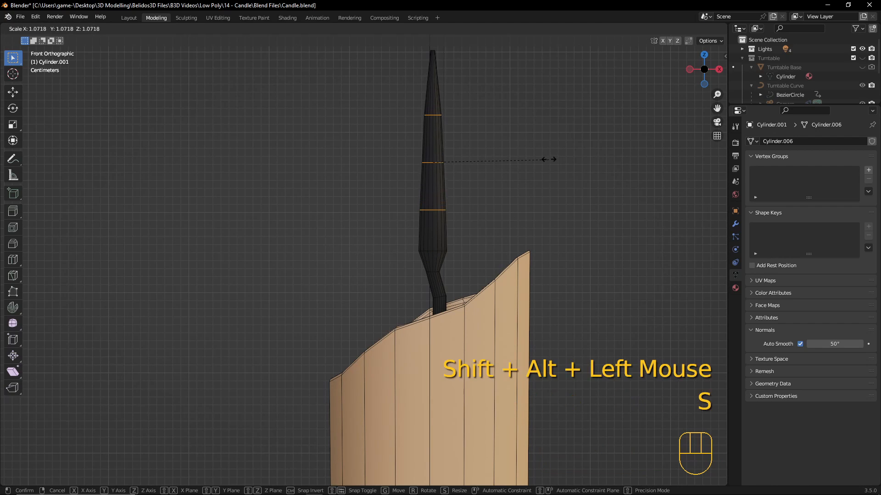
key("shift+z")
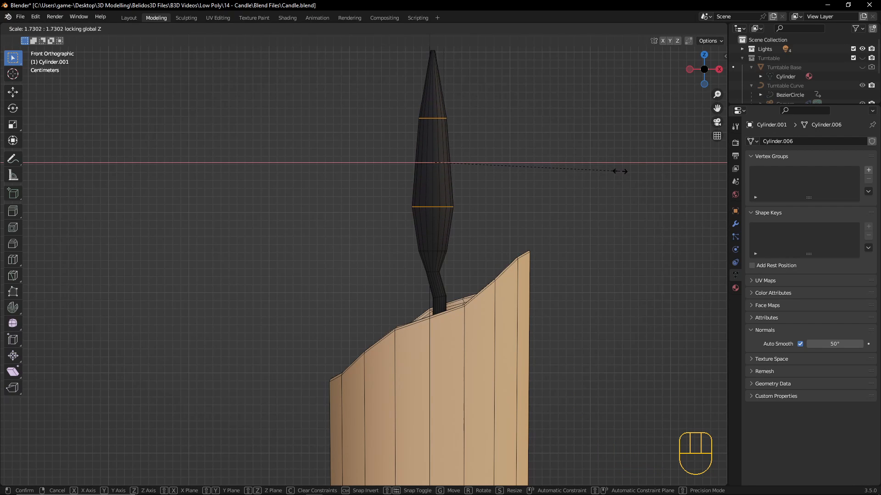
left_click(611, 168)
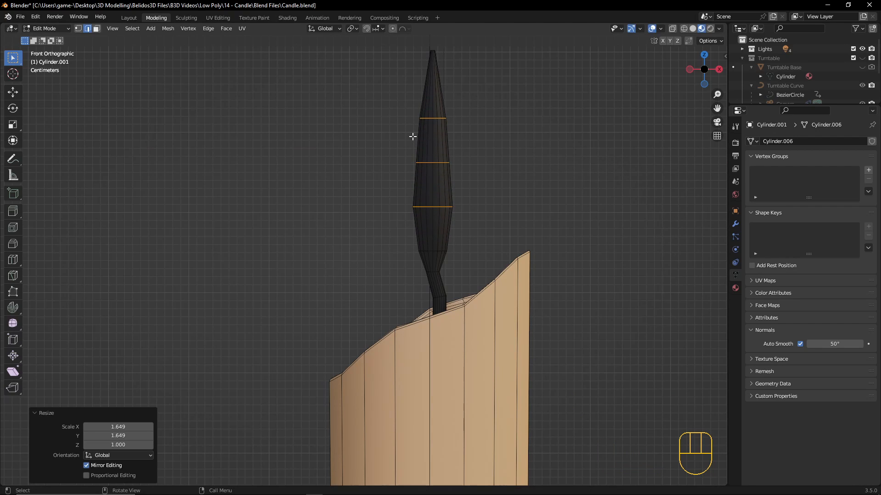
Scale only the flame's second edge loop from the tip uniformly to about 1.282
scroll(415, 196, "up", 1)
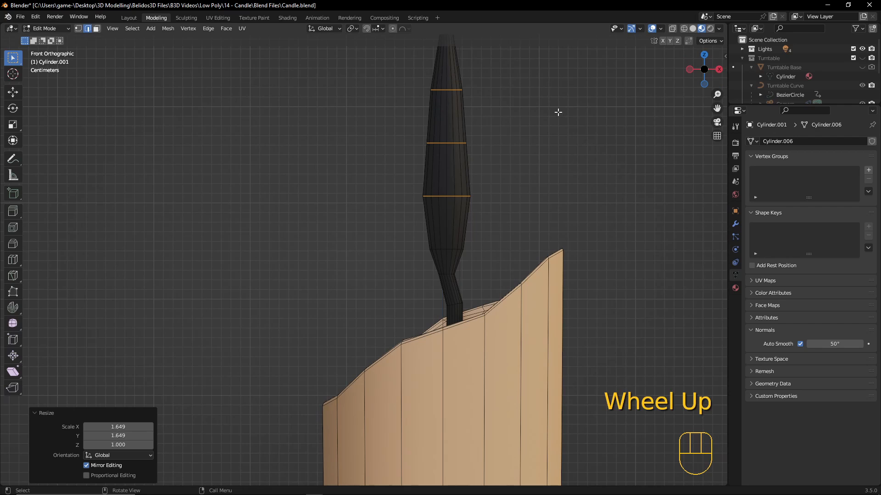
scroll(548, 110, "up", 1)
middle_click_drag(543, 108, 531, 198, "shift")
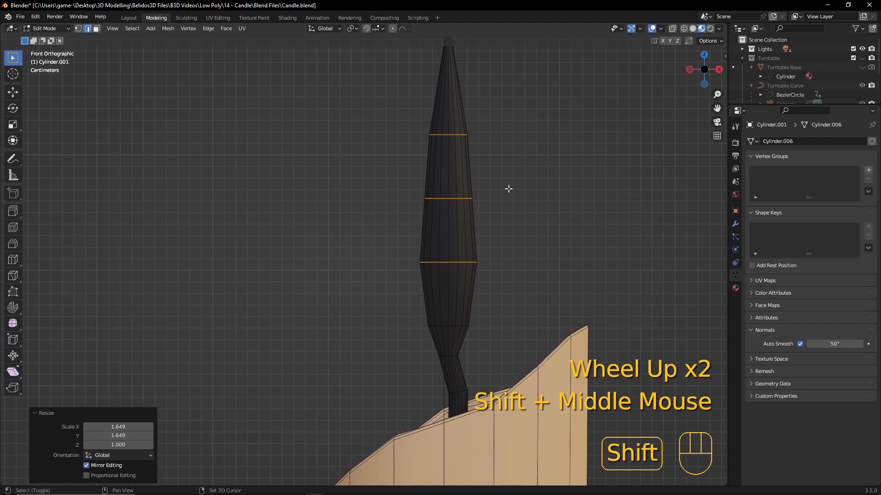
left_click(452, 135, "alt+shift")
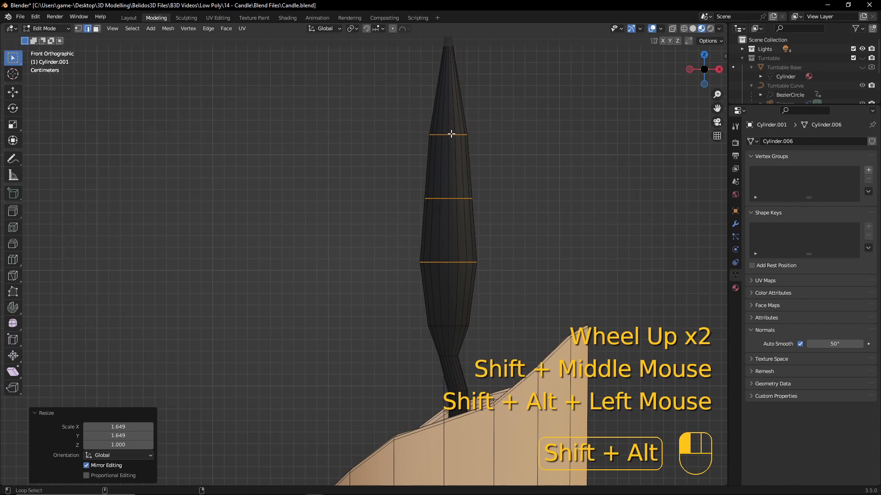
left_click(453, 263, "alt+shift")
key("s")
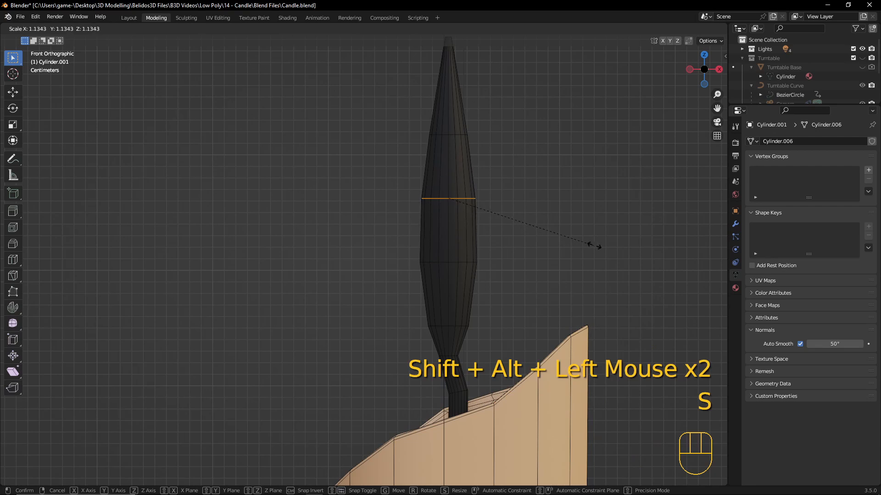
left_click(616, 236)
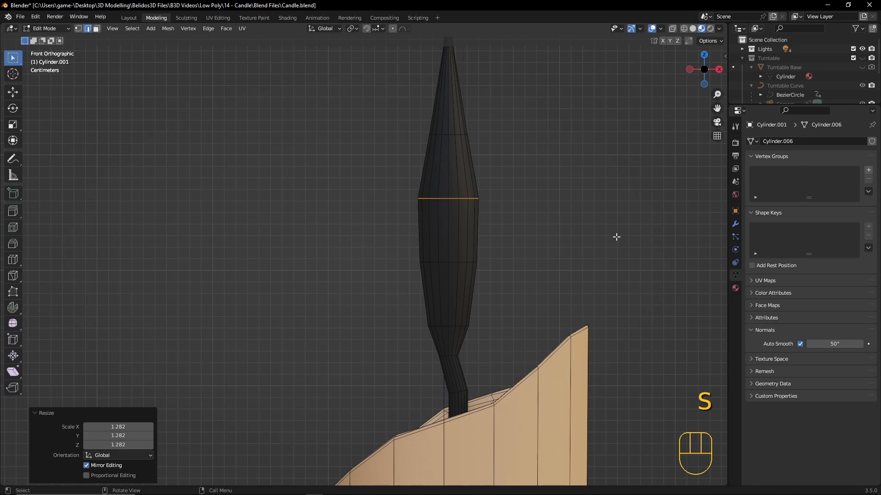
Scale the flame's uppermost edge loop, just below the tip, uniformly to about 1.175
left_click(452, 134, "alt")
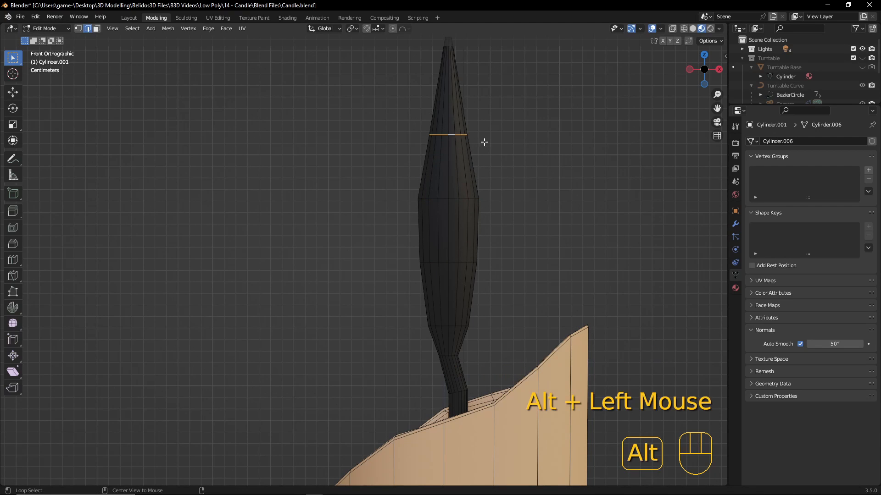
key("s")
left_click(518, 145)
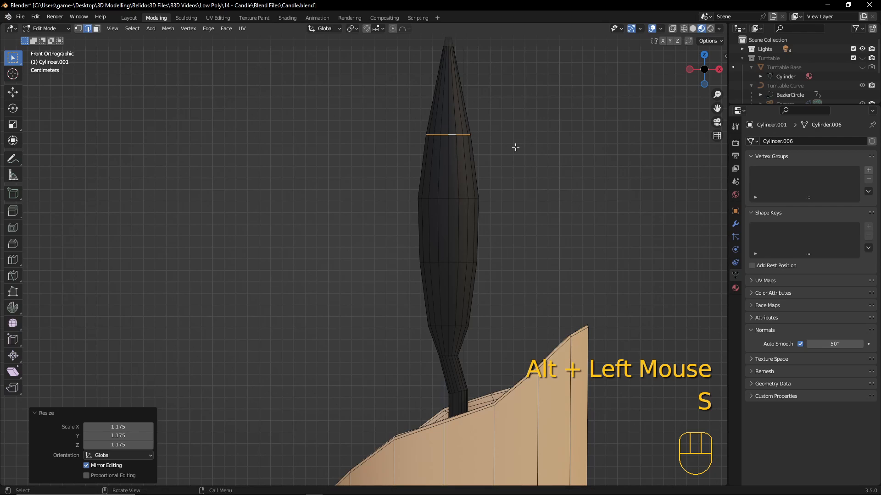
Leave Edit Mode and compare the flame's proportions with the finished reference candle from the front
key("Tab")
scroll(490, 152, "down", 4)
middle_click_drag(477, 238, 443, 230)
scroll(480, 238, "down", 2)
key("KP_1")
scroll(463, 229, "down", 3)
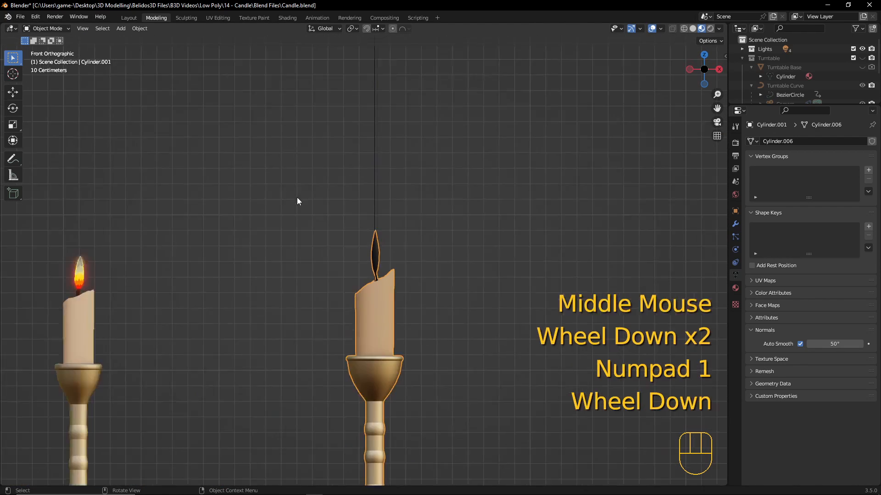
scroll(276, 305, "up", 3)
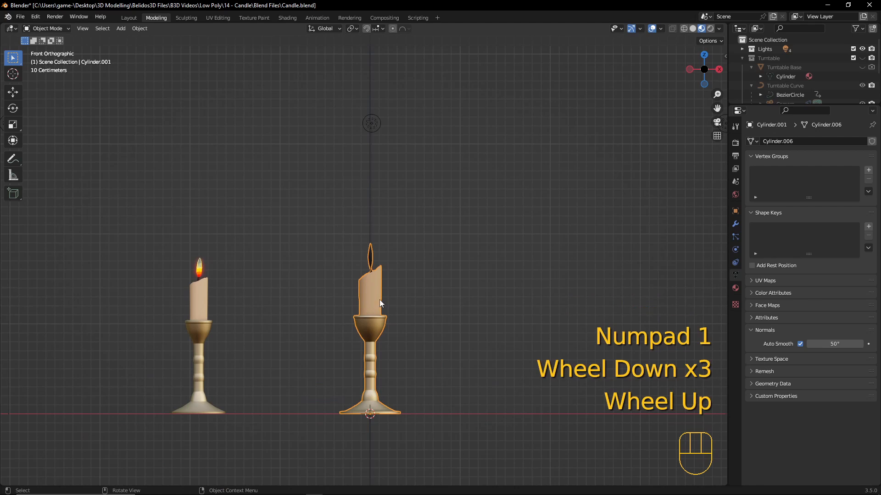
scroll(444, 238, "up", 6)
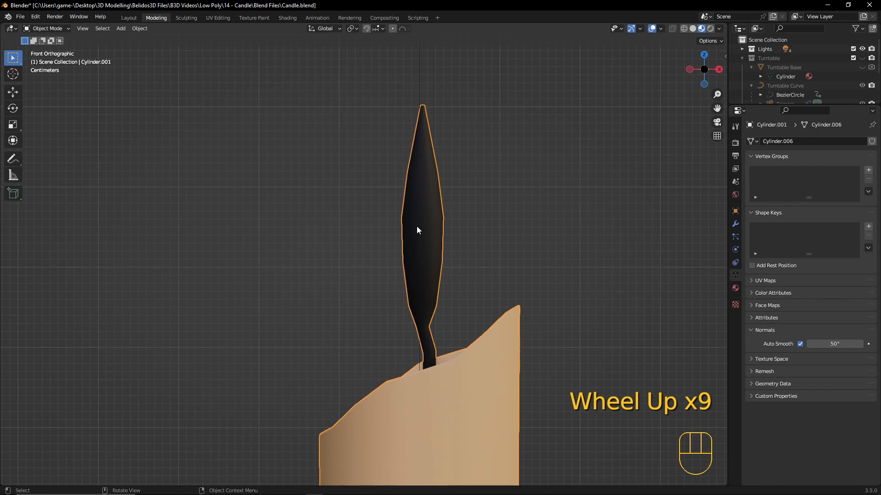
scroll(417, 227, "up", 1)
Select all the flame's faces from the tip down to the wick and shorten them to about 0.617 along Z
key("Tab")
middle_click_drag(500, 124, 482, 183)
key("3")
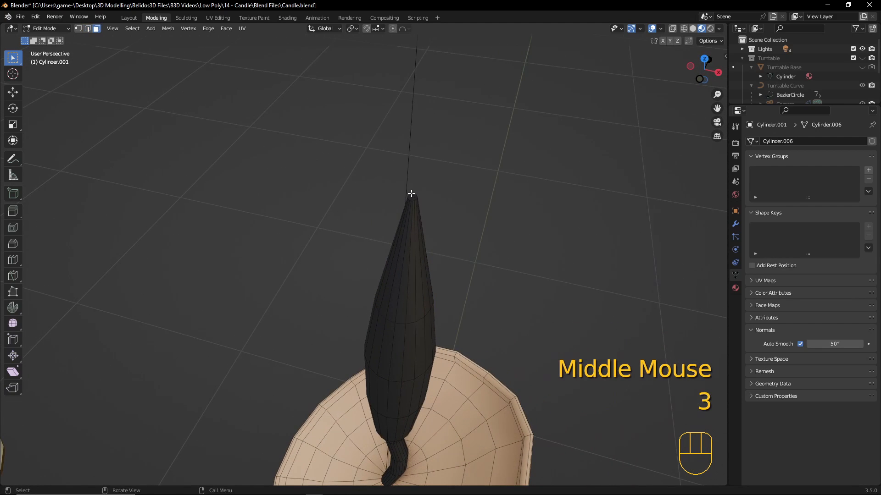
left_click(411, 194)
key("KP_1")
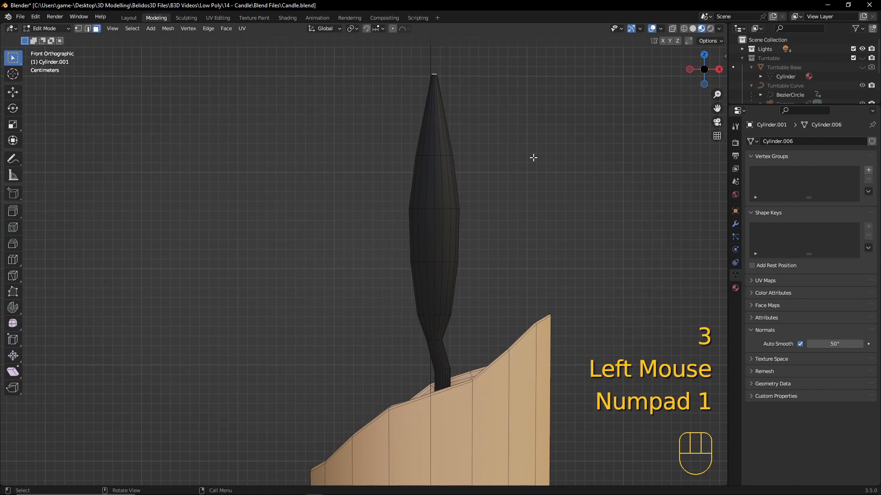
key("ctrl+KP_Add")
key("ctrl+KP_Add")
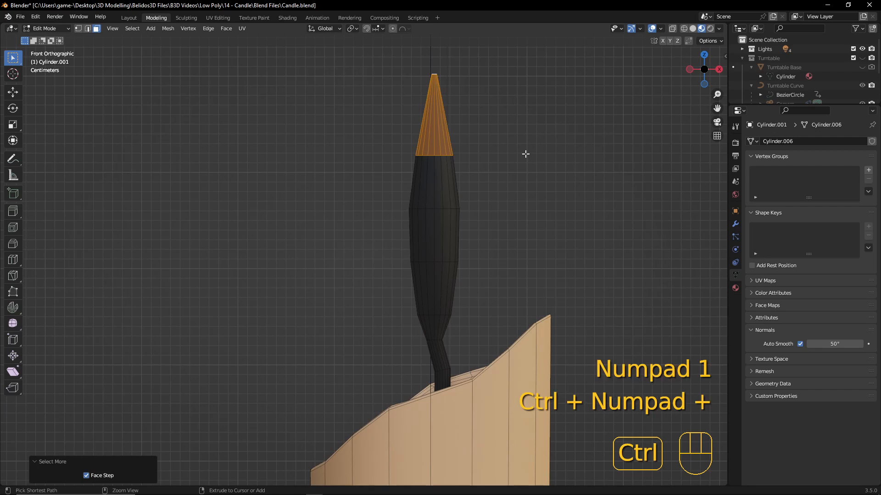
key("ctrl+KP_Add")
key("ctrl+KP_Add")
key("ctrl+KP_Add")
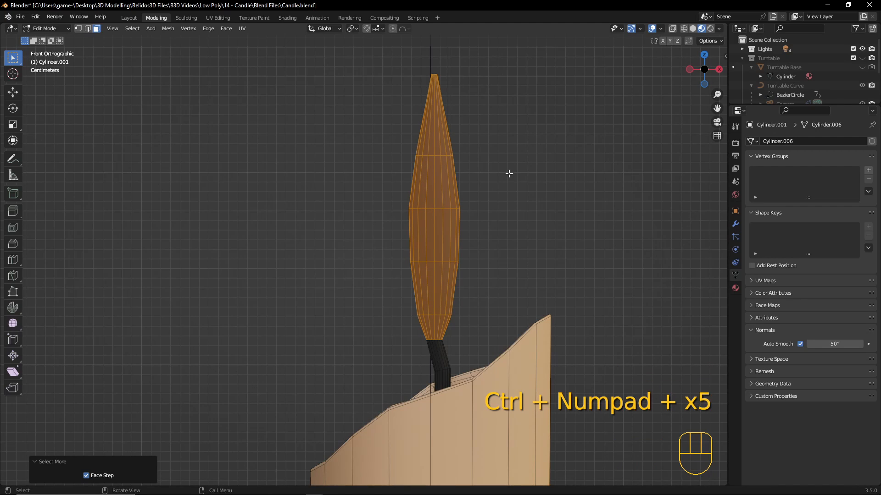
key("s")
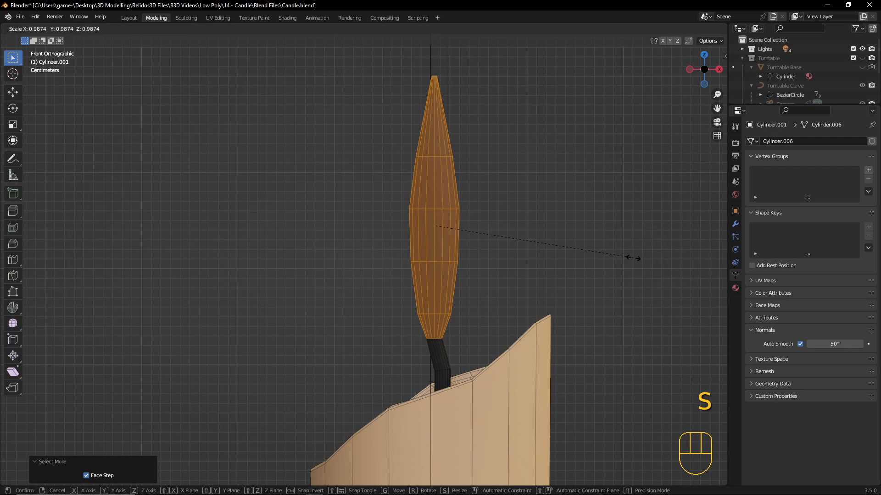
key("shift")
key("z")
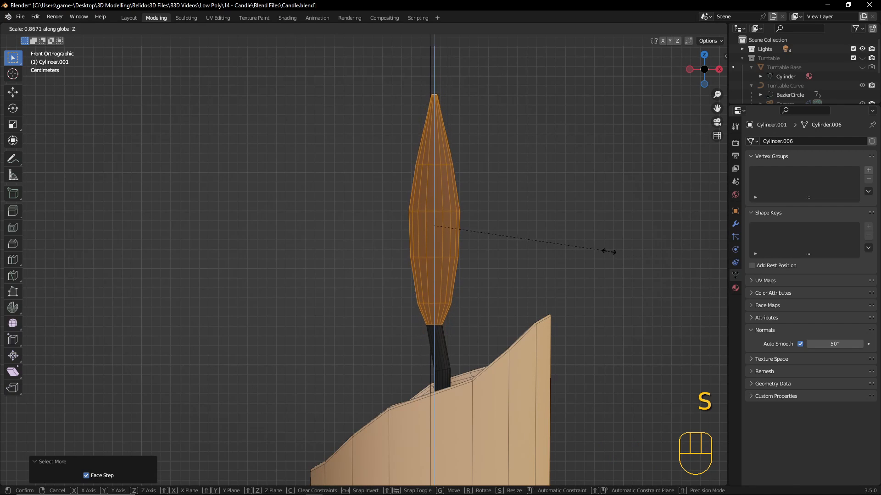
left_click(559, 240)
Lower the flame about 0.01 m along Z and enlarge it uniformly by about 1.19, keeping the reference candle's proportions in view
key("g")
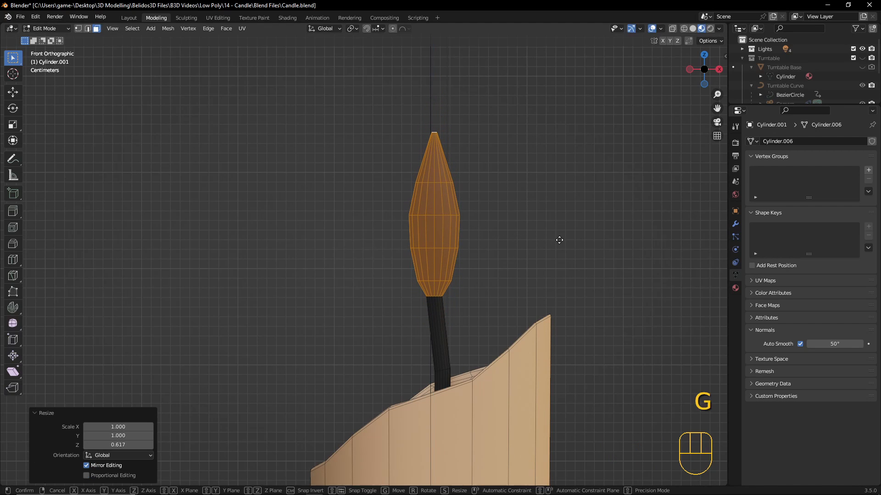
key("z")
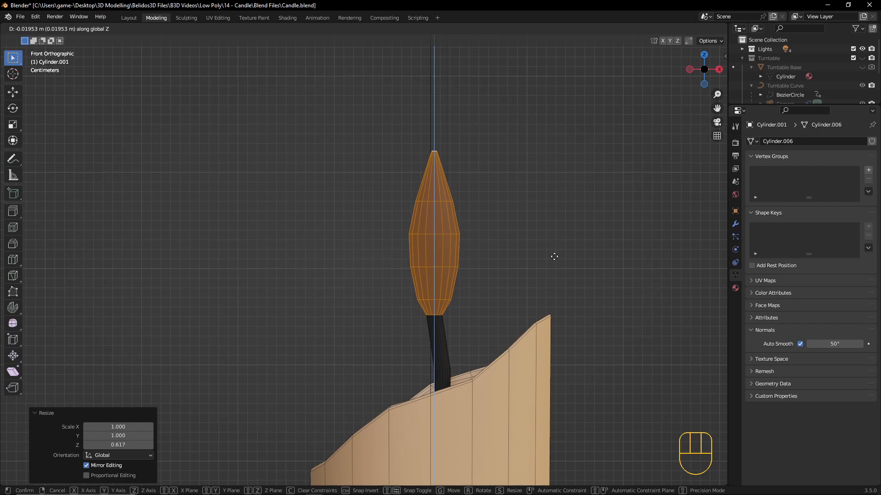
left_click(554, 247)
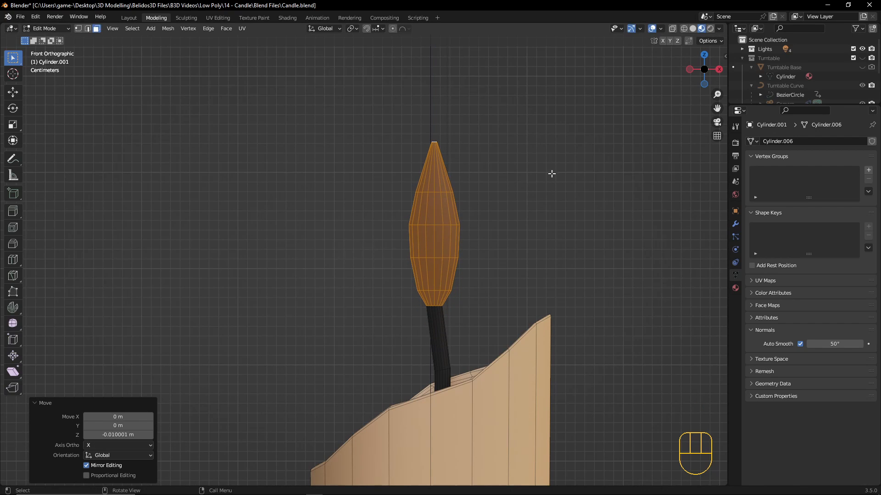
key("s")
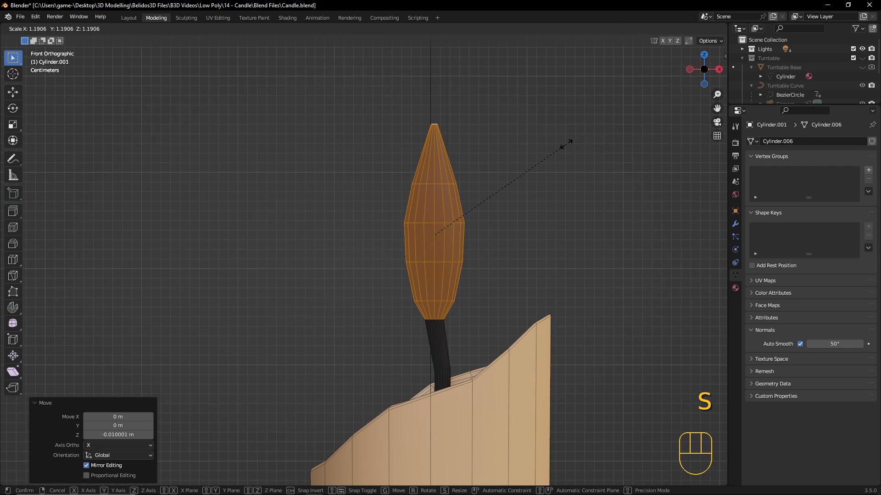
left_click(566, 144)
scroll(550, 202, "down", 2)
key("Tab")
scroll(432, 253, "down", 2)
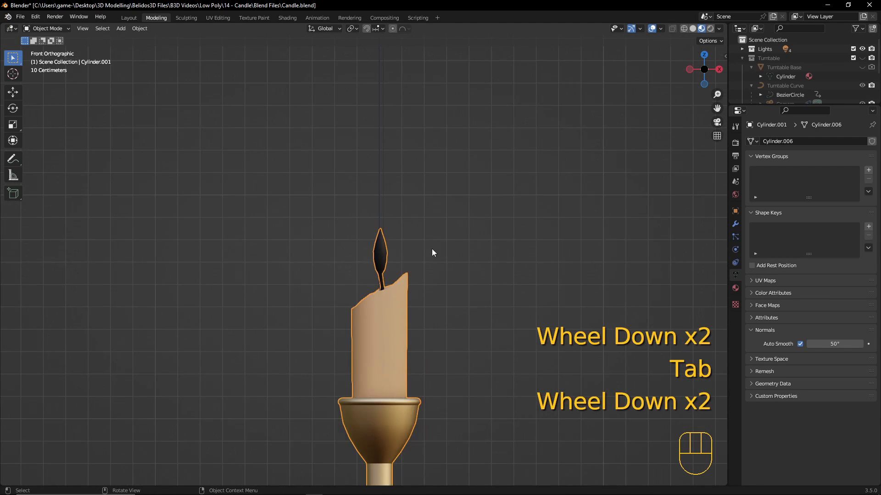
scroll(426, 266, "down", 2)
scroll(408, 286, "down", 1)
scroll(391, 288, "up", 3)
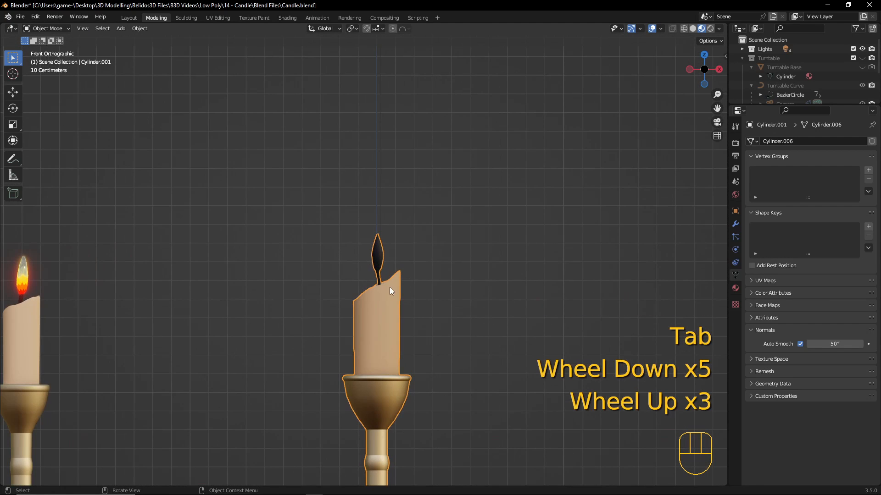
Raise the flame's small tip face slightly along Z to make the point longer, and return to Object Mode
key("Tab")
scroll(389, 282, "up", 3)
mouse_move(440, 224)
middle_mouse_down()
mouse_move(455, 232)
mouse_move(438, 252)
mouse_move(424, 232)
middle_mouse_up()
scroll(438, 252, "up", 2)
middle_click_drag(409, 196, 393, 214)
key("3")
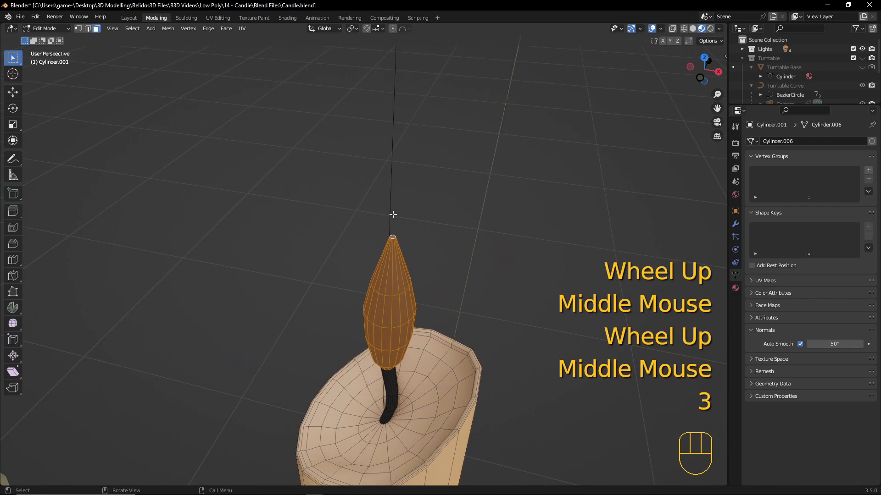
left_click(391, 237)
key("g")
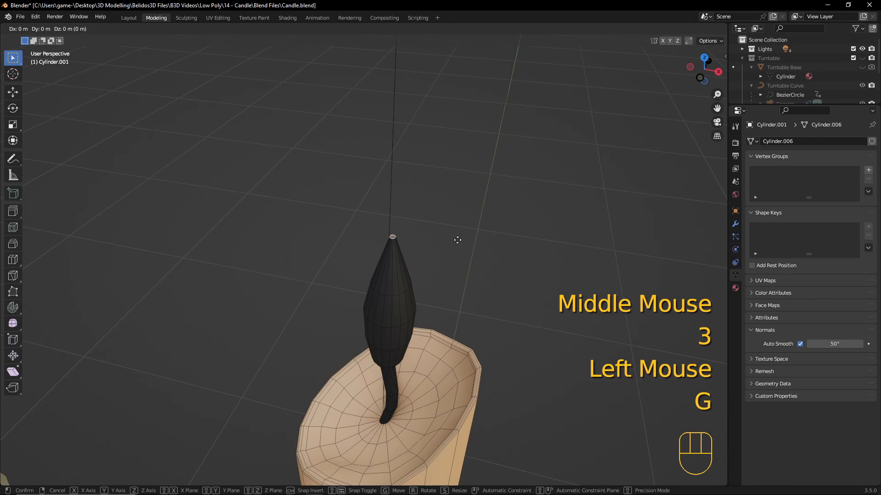
key("z")
left_click(458, 228)
middle_click_drag(458, 230, 504, 237)
scroll(486, 223, "down", 2)
key("Tab")
scroll(481, 223, "down", 1)
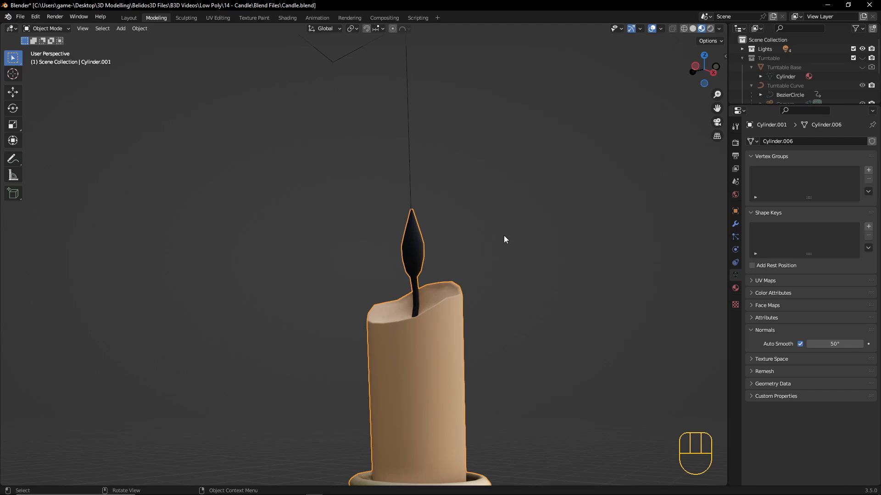
Switch to the UV Editing workspace and save the candle file
left_click(220, 18)
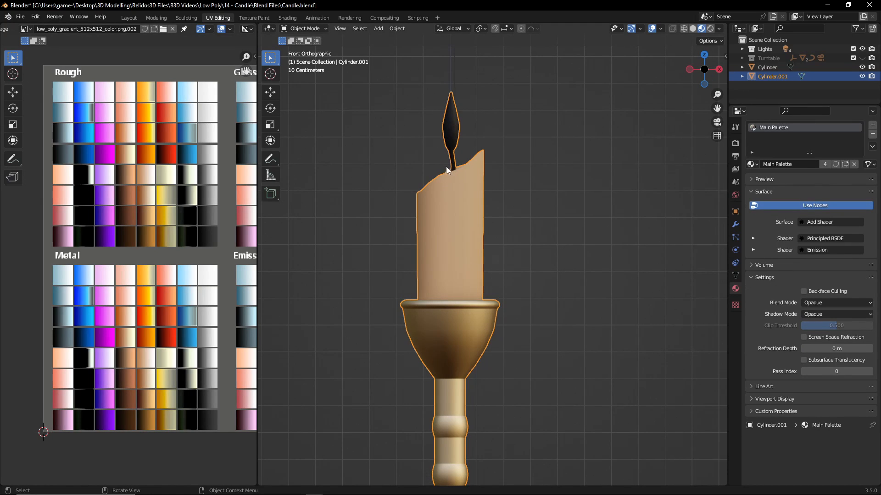
key("ctrl+s")
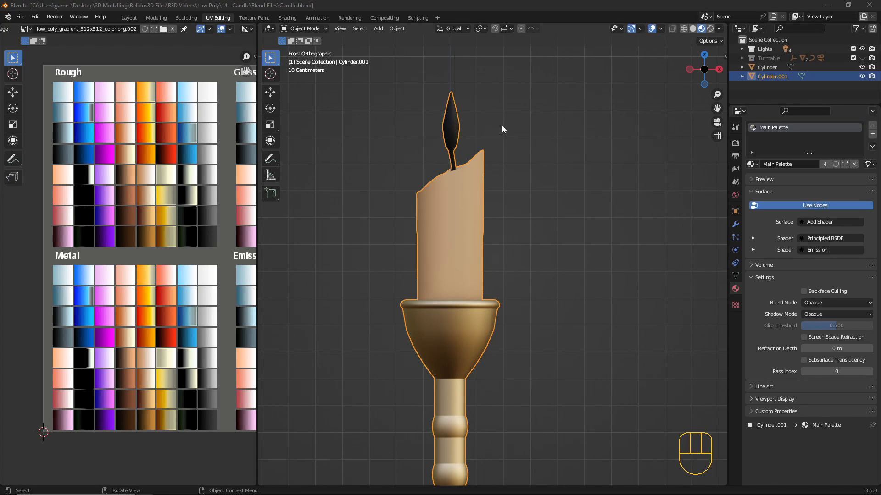
In Edit Mode, select all the flame's faces from the tip down to the wick and hide the rest of the mesh
left_click(467, 194)
key("Tab")
scroll(507, 153, "up", 2)
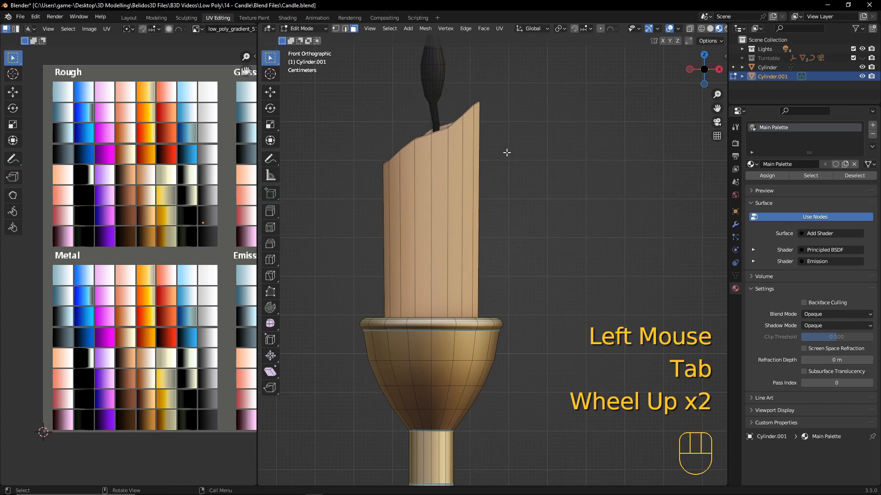
scroll(507, 152, "up", 2)
middle_click_drag(531, 132, 580, 281, "shift")
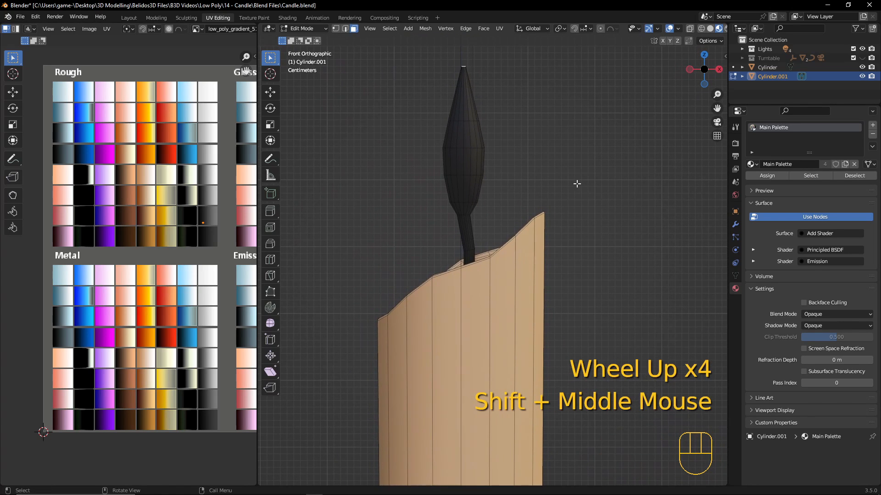
middle_click_drag(528, 122, 500, 240)
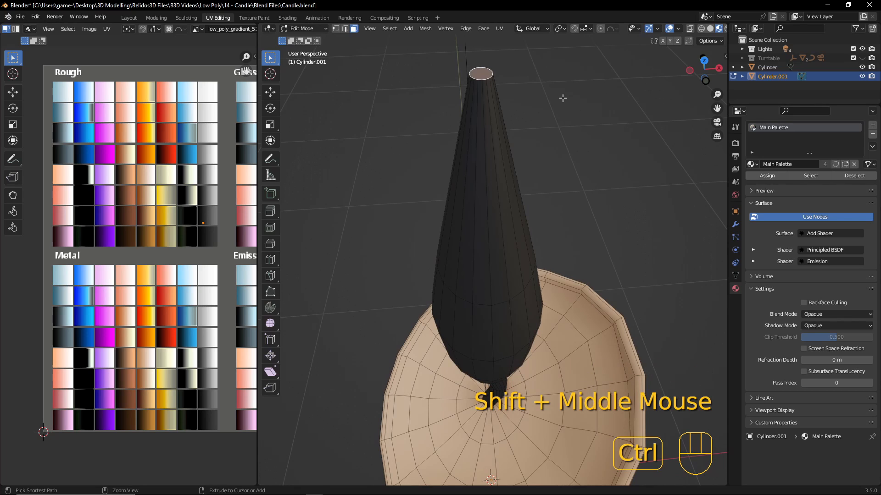
key("ctrl+KP_Add")
key("ctrl+KP_Add")
key("ctrl+KP_Add")
key("ctrl+KP_Add")
scroll(562, 97, "down", 2)
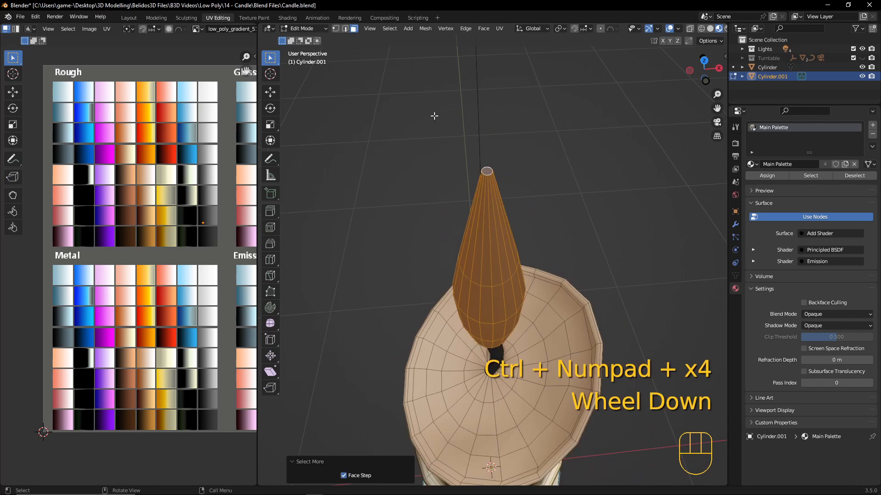
middle_click_drag(563, 98, 506, 210)
key("ctrl+KP_Add")
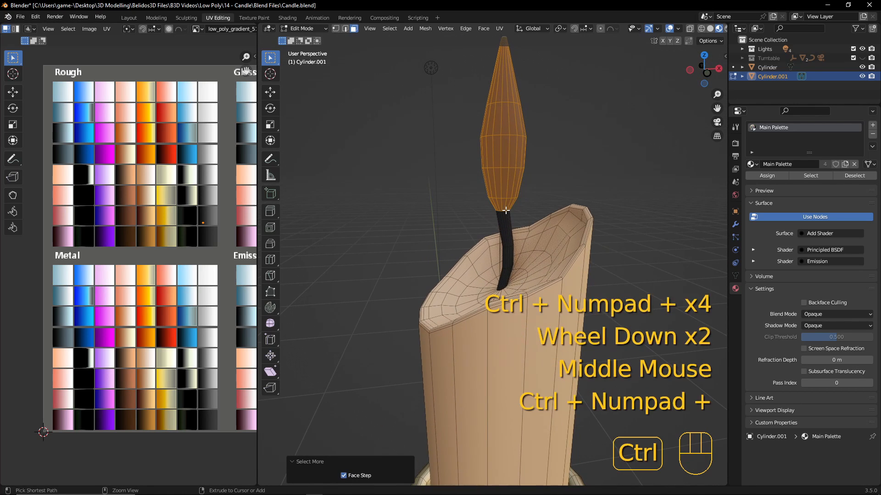
key("shift+h")
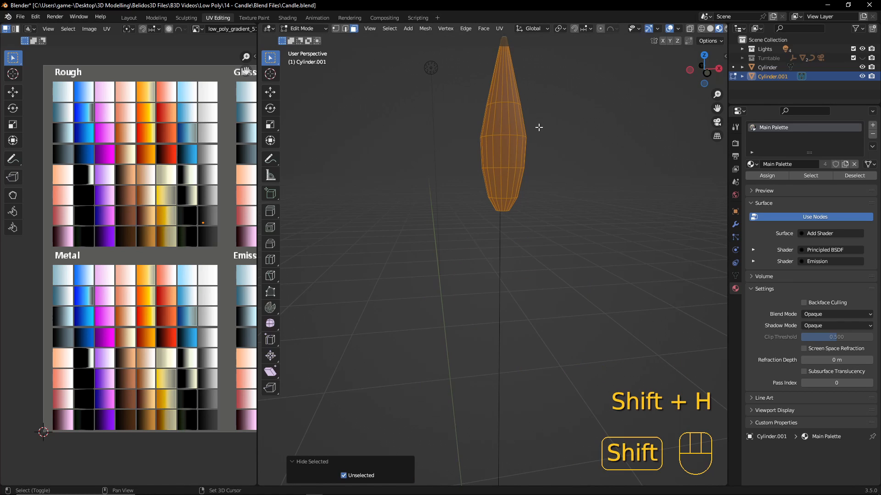
Recolour the flame's lowest face ring by moving its UVs 0.325 in X and -0.275 in Y onto the Emissive orange-red swatch
middle_click_drag(528, 144, 493, 169, "shift")
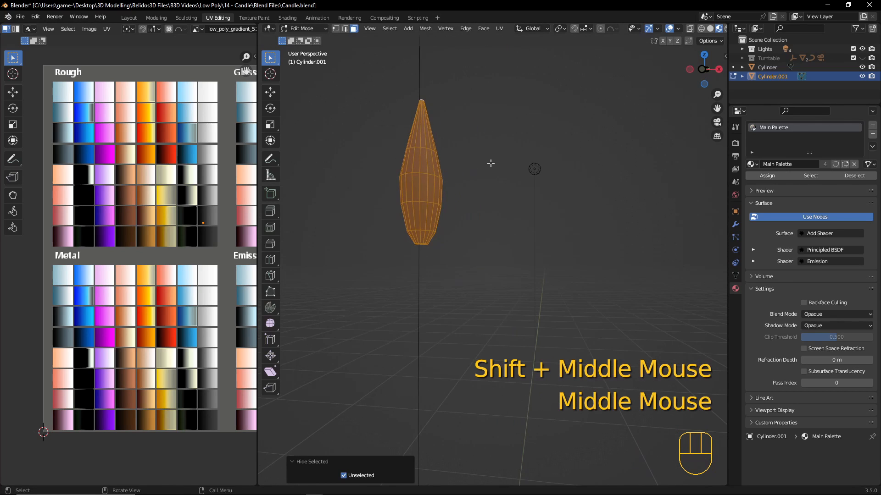
scroll(483, 198, "up", 2)
middle_click_drag(458, 208, 483, 279, "shift")
middle_click_drag(558, 268, 485, 310, "shift")
key("3")
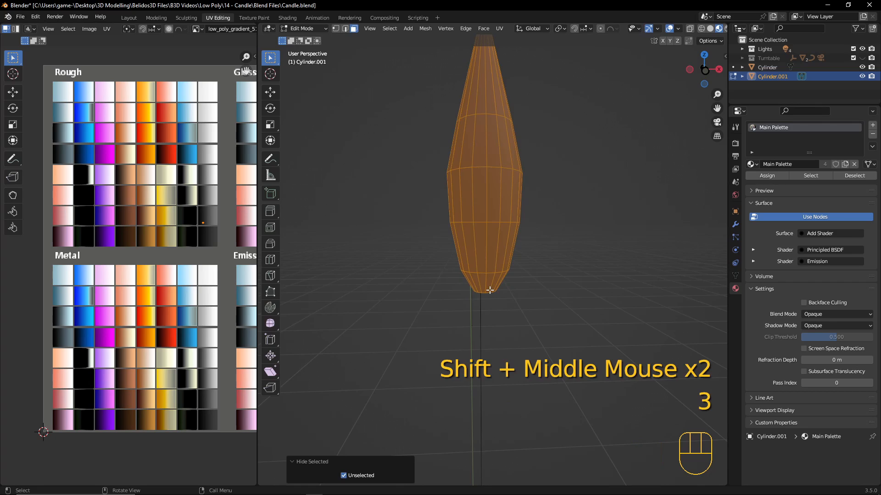
key("alt")
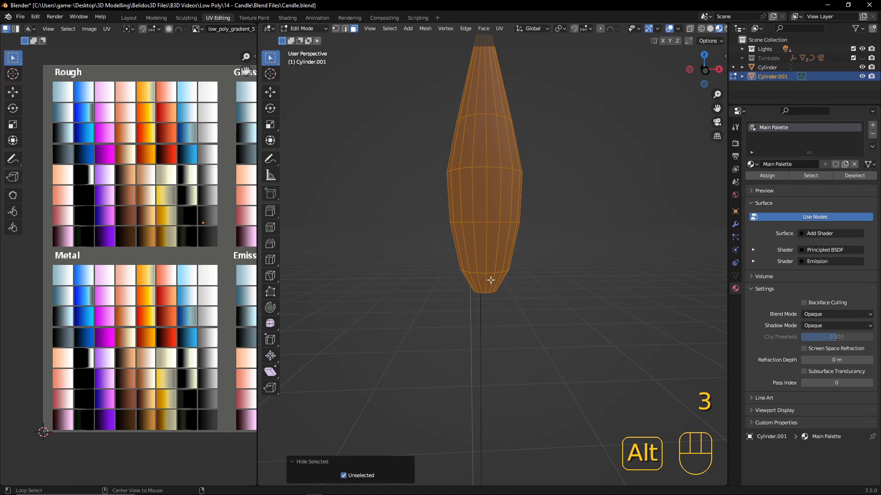
left_click(485, 281, "alt")
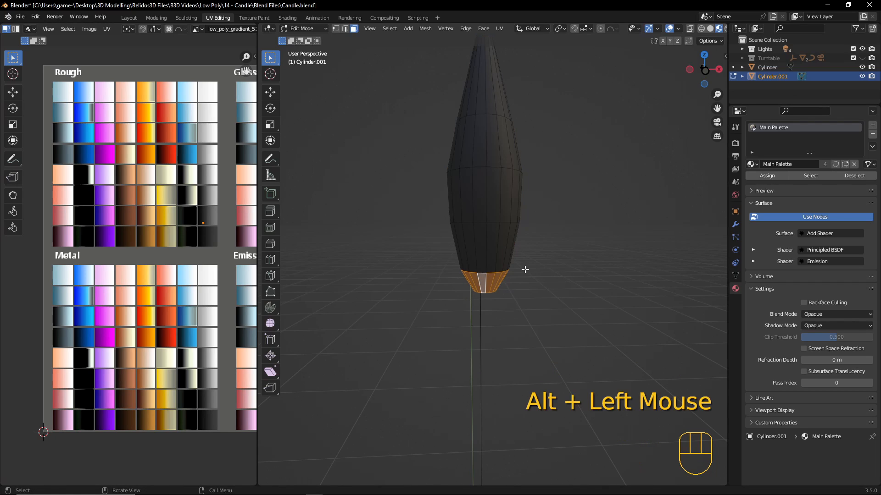
middle_click_drag(217, 270, 150, 269)
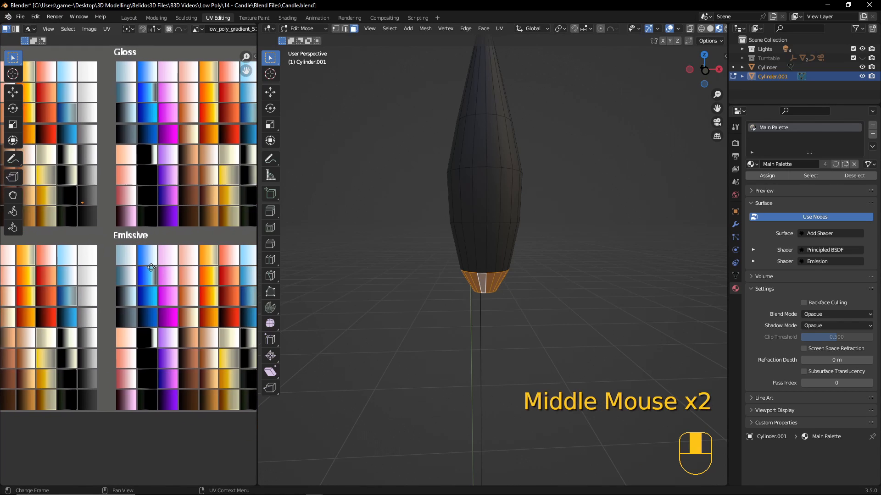
key("g")
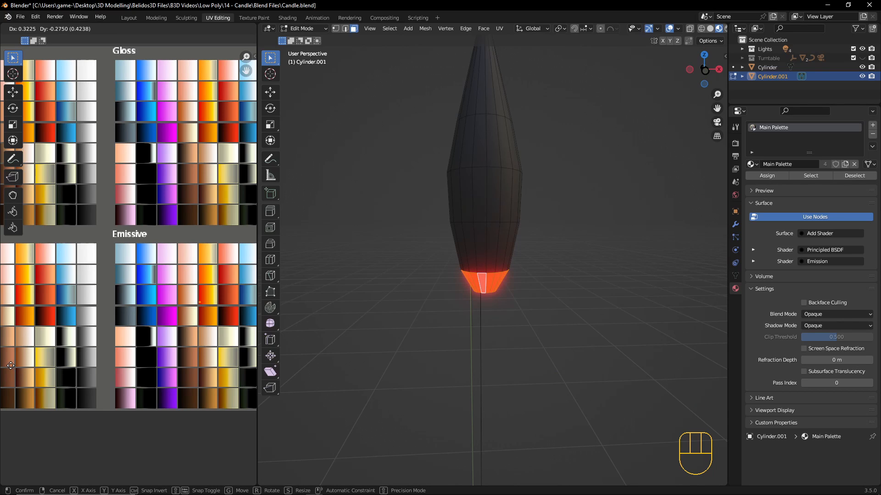
left_click(11, 366)
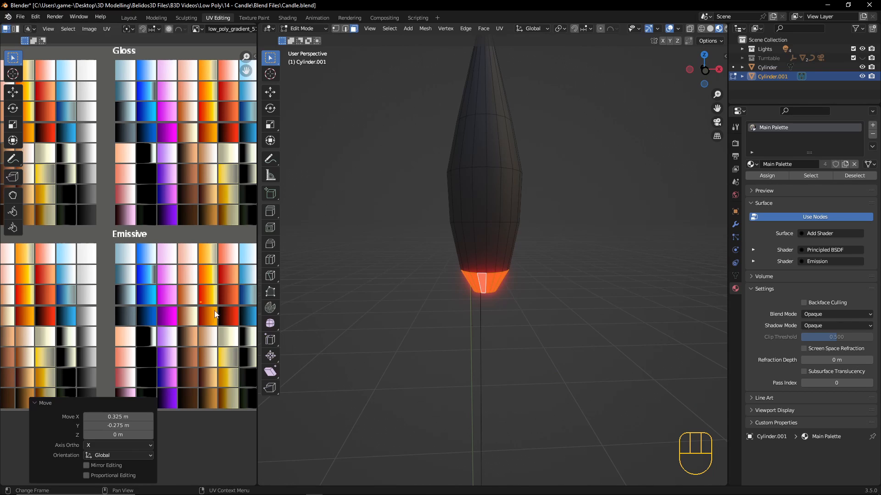
key("Tab")
key("Tab")
middle_click_drag(502, 321, 488, 293)
key("Tab")
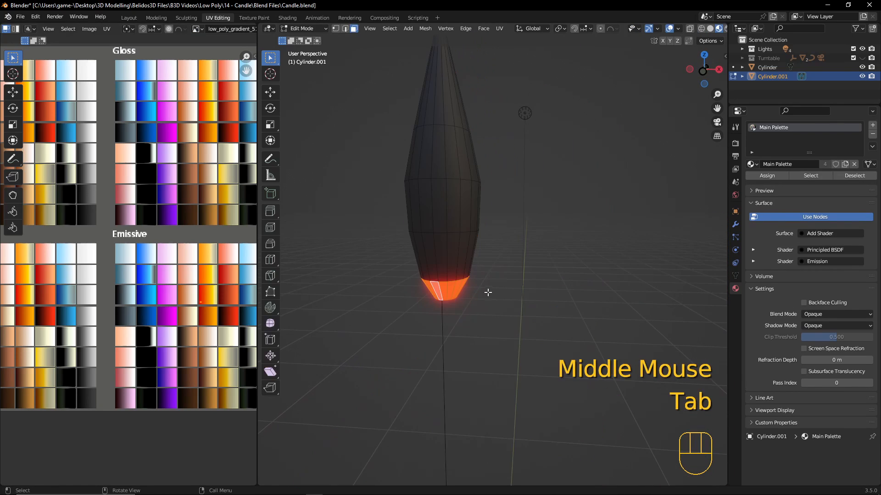
Shift the UVs of the second face ring from the base about 0.33 in X and -0.27 in Y onto the Emissive orange
left_click(445, 253, "alt")
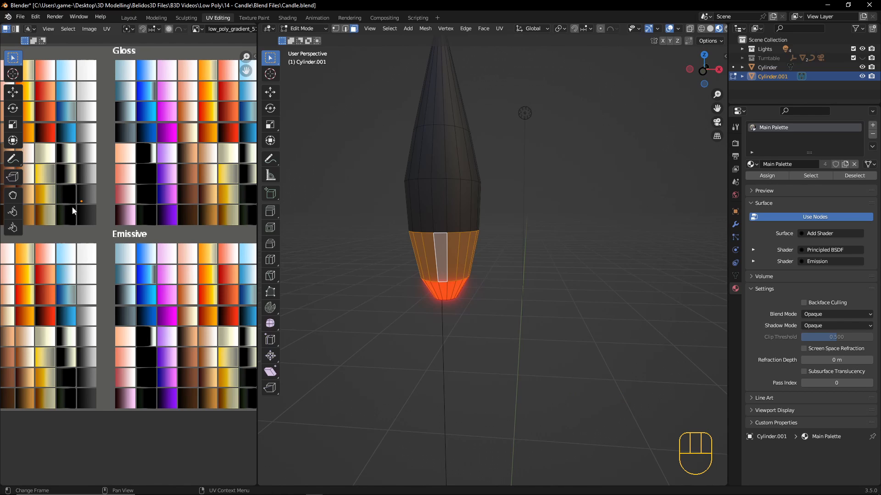
key("g")
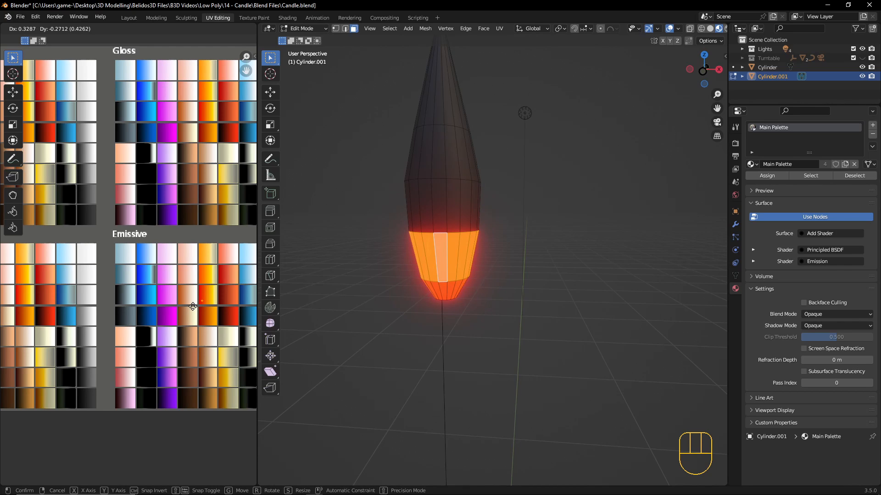
left_click(192, 307)
key("Tab")
key("Tab")
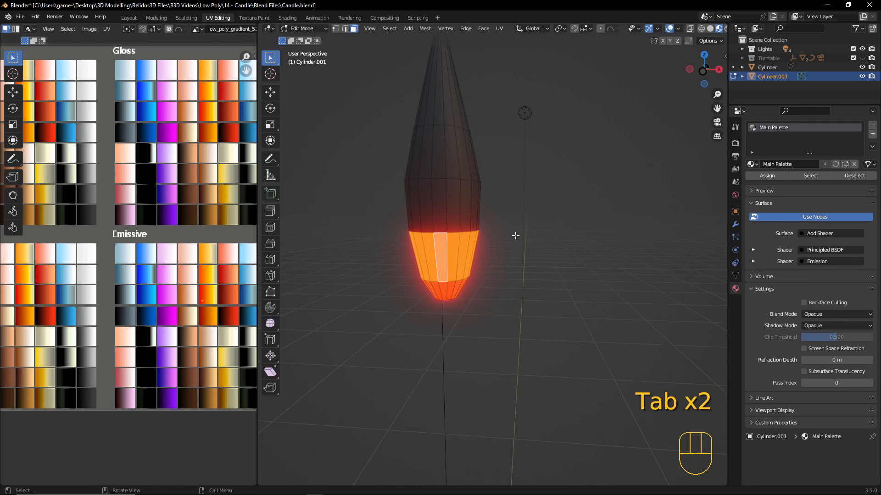
Move the third face ring's UVs 0.3475 in X and -0.2725 in Y onto the pale end of the Emissive orange swatch
left_click(447, 198, "alt")
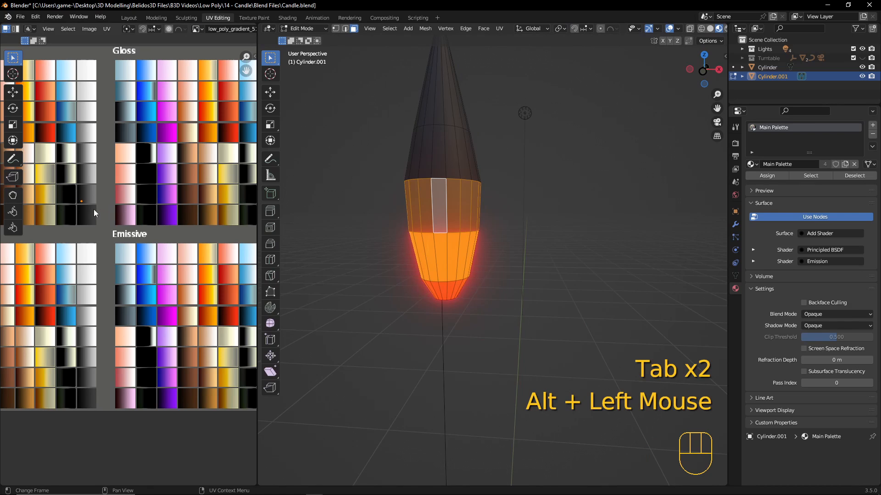
key("g")
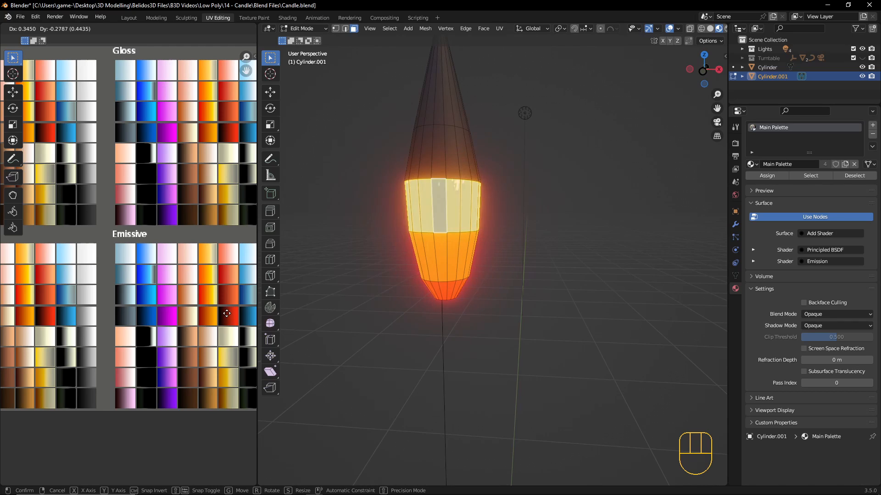
left_click(227, 311)
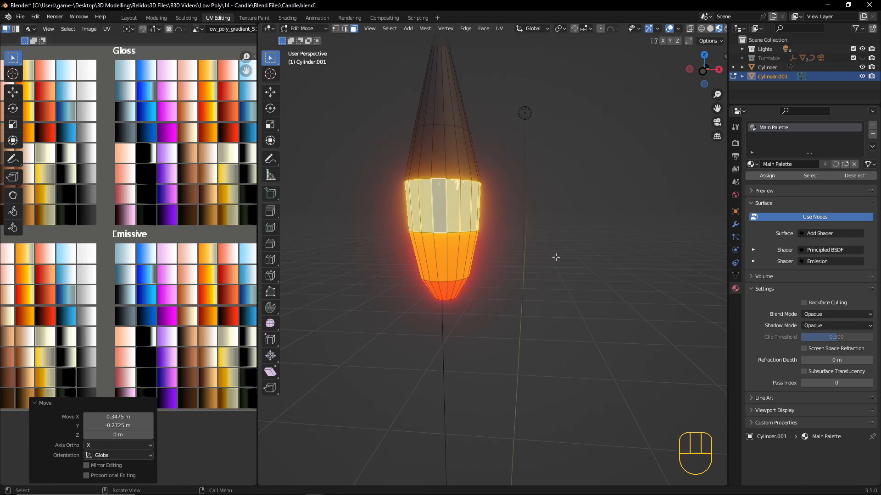
Move the UVs of the flame's two upper face rings about 0.365 in X and -0.27 in Y onto Emissive pale yellow, then return to Object Mode
left_click(441, 153, "alt")
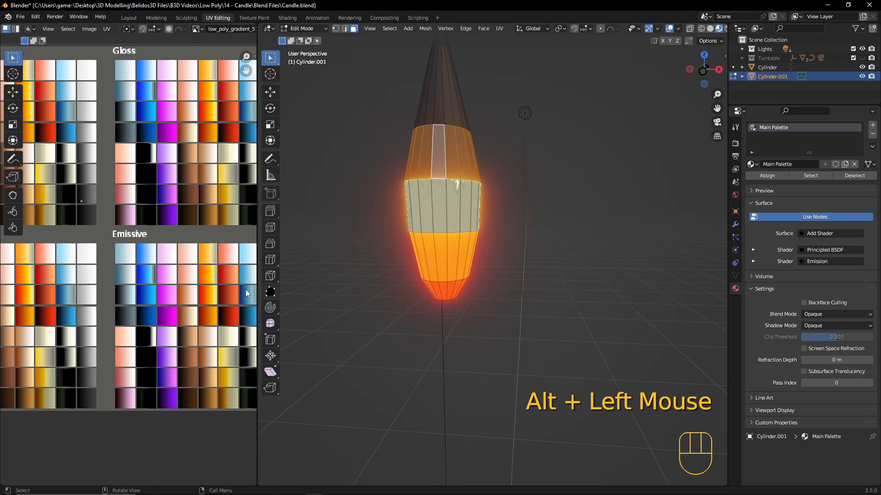
left_click(445, 102, "alt+shift")
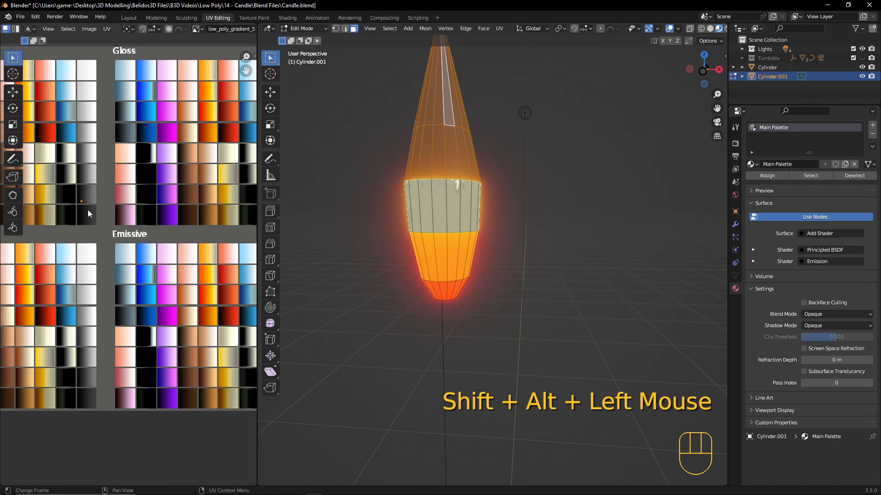
key("g")
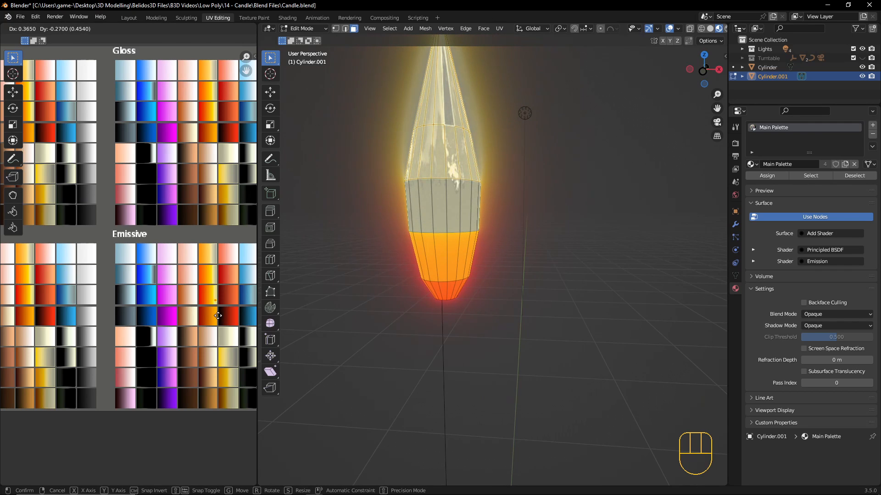
left_click(218, 316)
key("Tab")
scroll(588, 238, "down", 3)
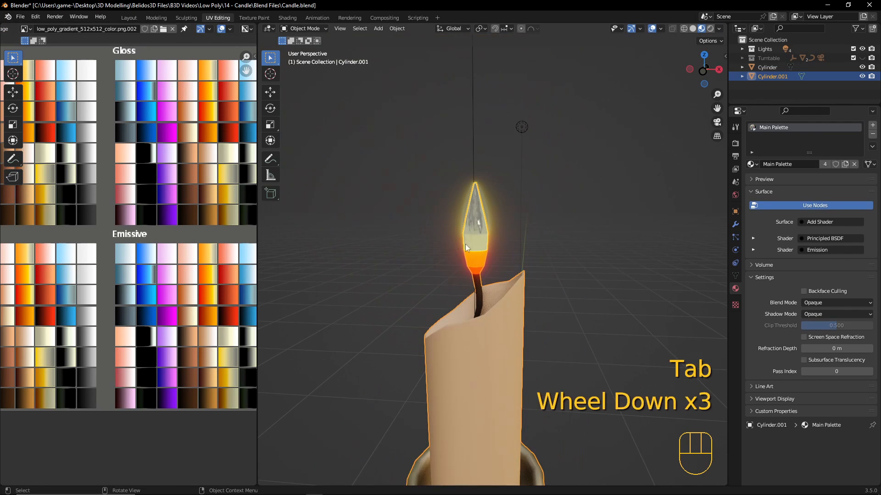
In Edit Mode, slide one vertex of the red-orange boundary upward by a factor of about 0.424 to form a flame spike
middle_click_drag(588, 238, 332, 271)
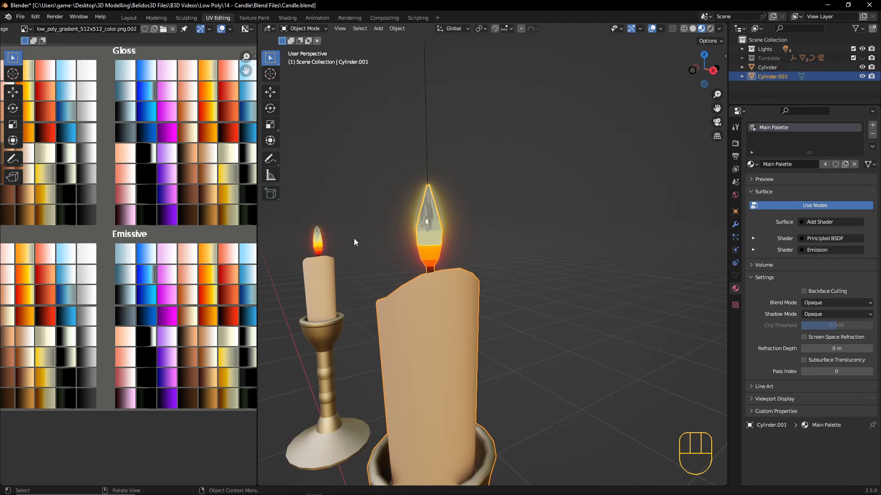
middle_click_drag(423, 224, 360, 256)
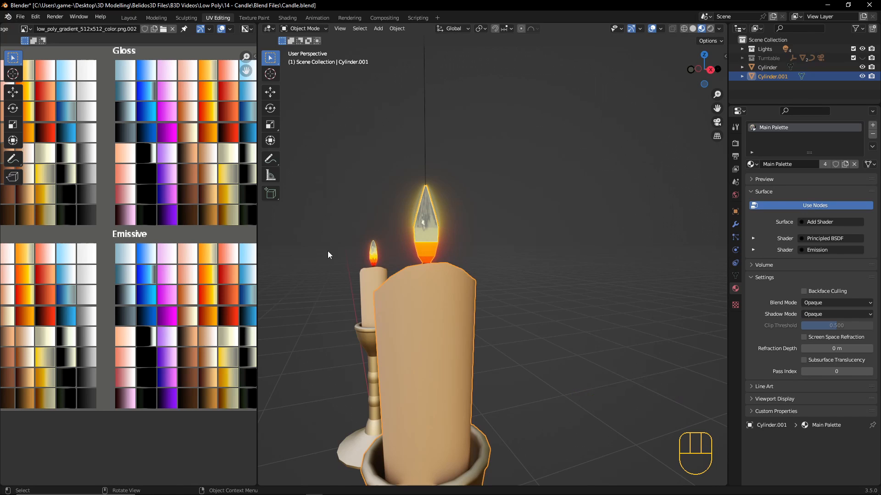
middle_click_drag(368, 272, 484, 258)
scroll(562, 274, "up", 5)
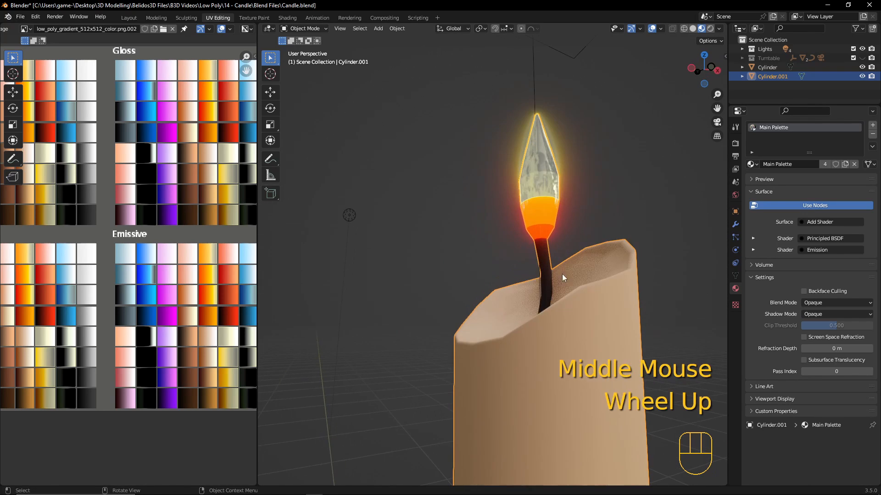
key("Tab")
scroll(556, 261, "up", 2)
middle_click_drag(557, 261, 490, 299, "shift")
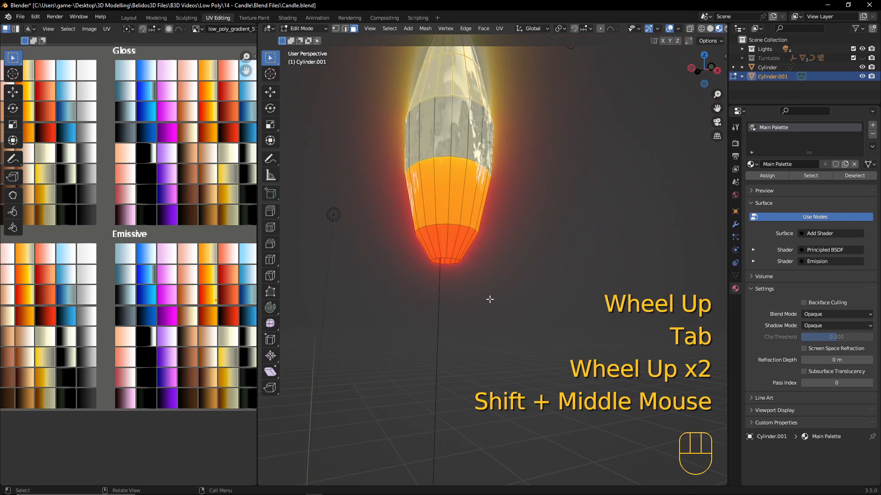
key("1")
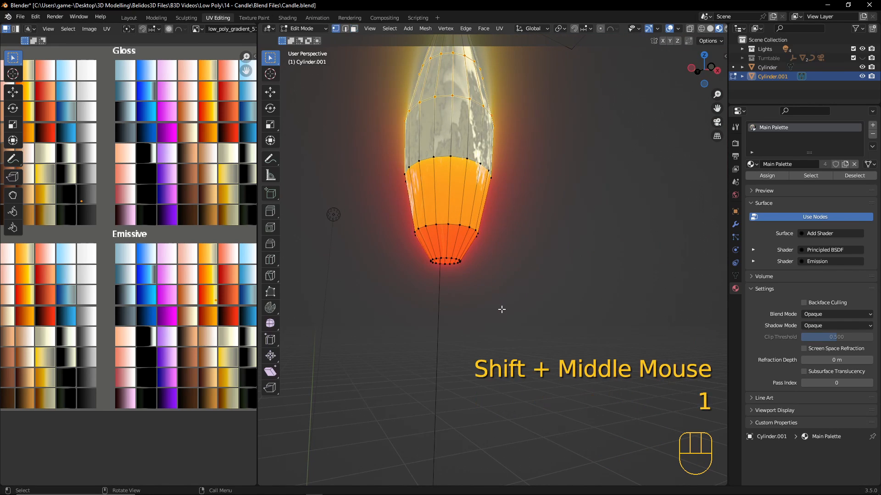
left_click(447, 226)
key("g")
key("g")
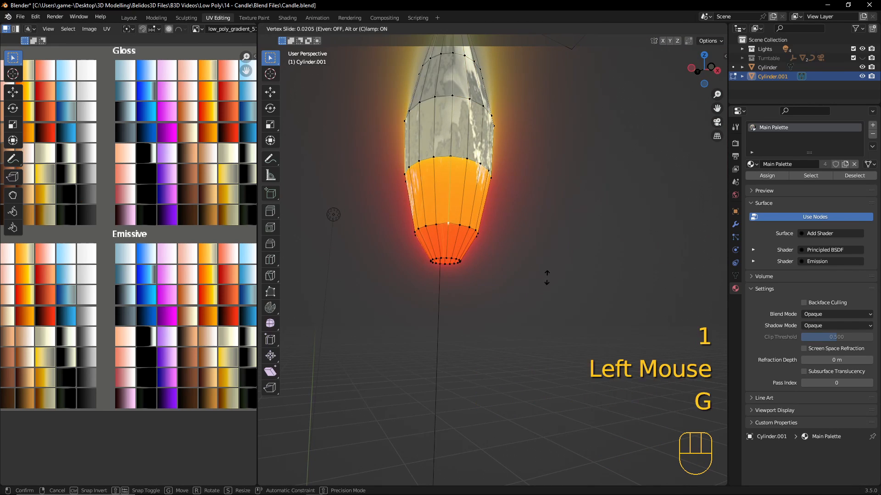
left_click(545, 253)
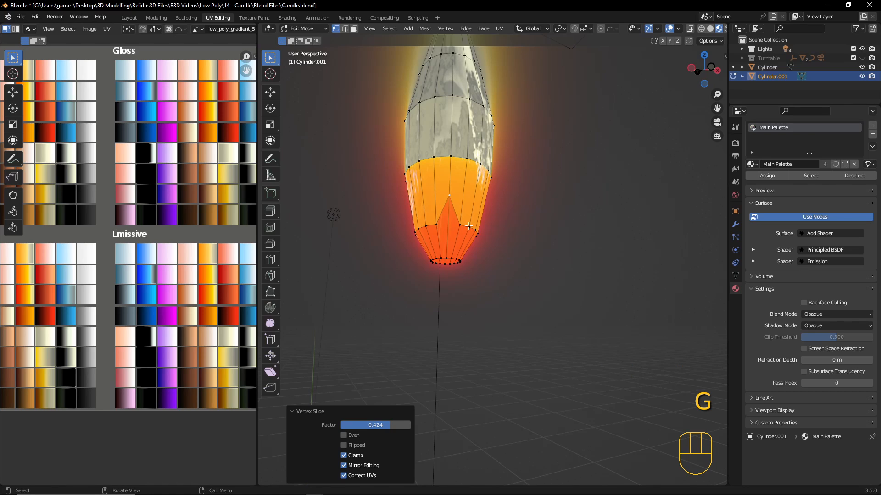
Slide a nearby vertex of the red-orange boundary downward by a factor of about 0.177 to make a dip beside the spike
key("g")
key("g")
left_click(473, 253)
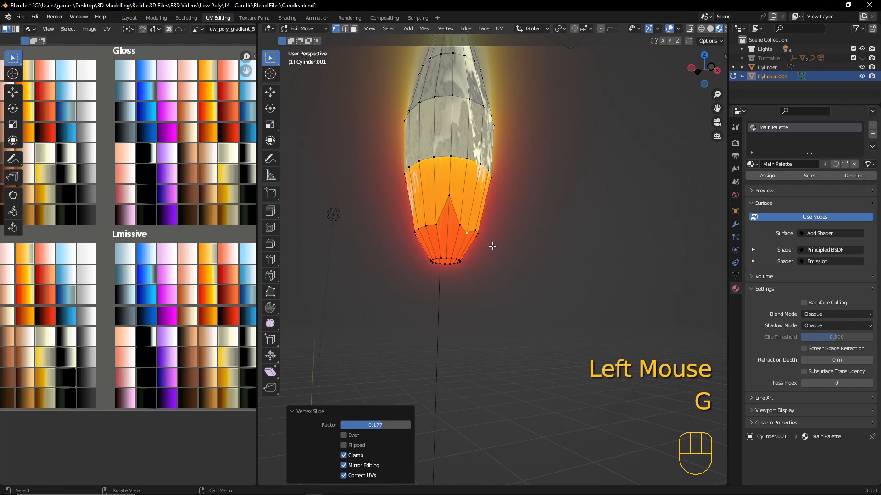
Slide another vertex of the flame's red-orange boundary upward along its edge to form a sharp spike
middle_click_drag(492, 246, 495, 275)
left_click(319, 260)
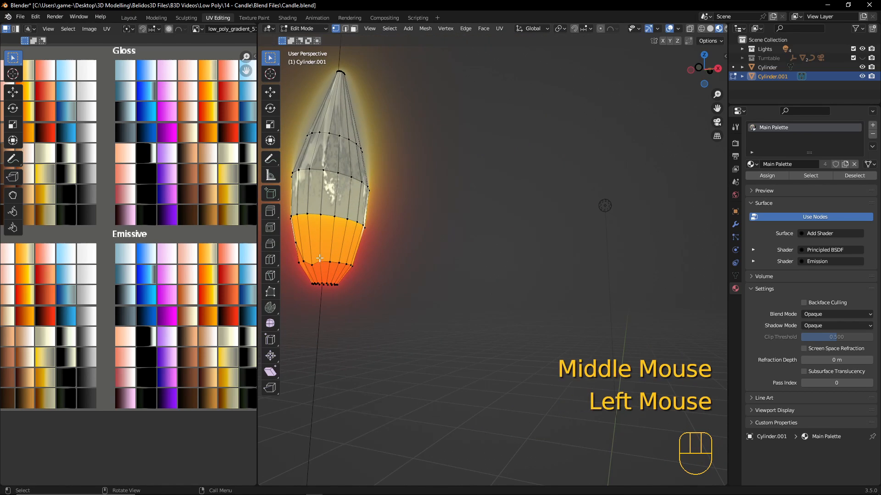
key("g")
key("g")
left_click(321, 247)
Slide the next two red-orange boundary vertices upward, the first slightly and the second by a factor of about 0.776
left_click(330, 262)
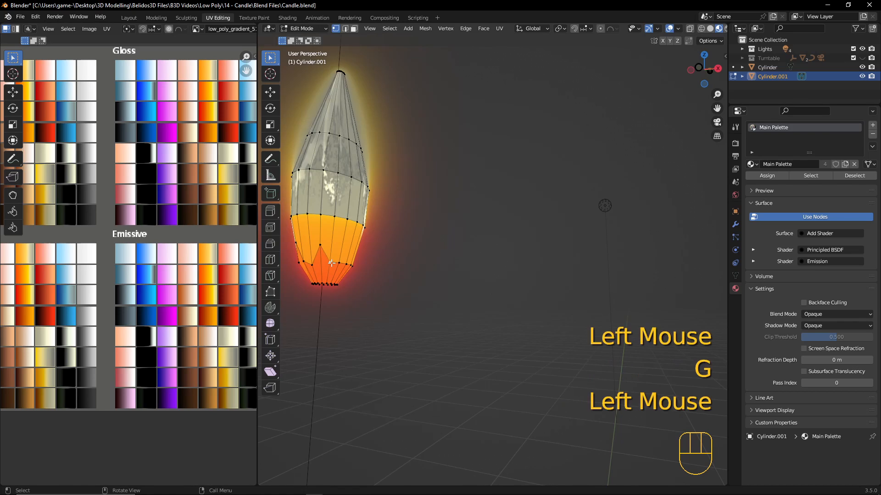
key("g")
key("g")
left_click(326, 247)
left_click(340, 262)
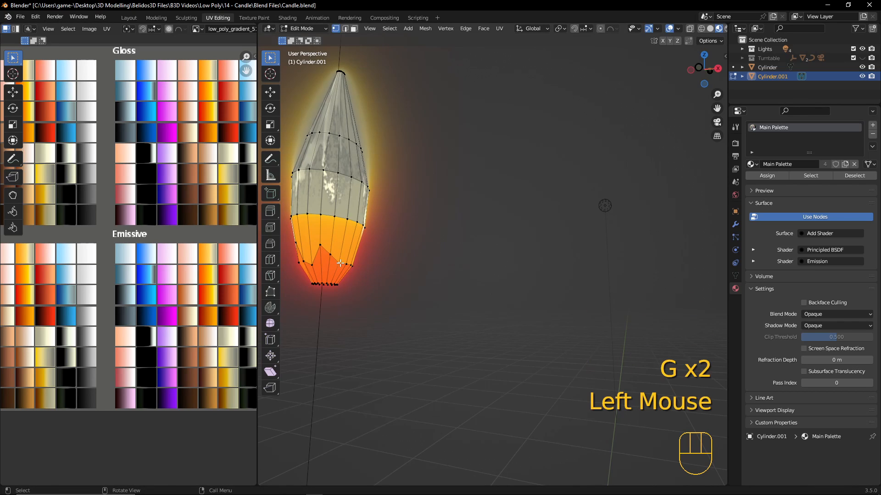
key("g")
key("g")
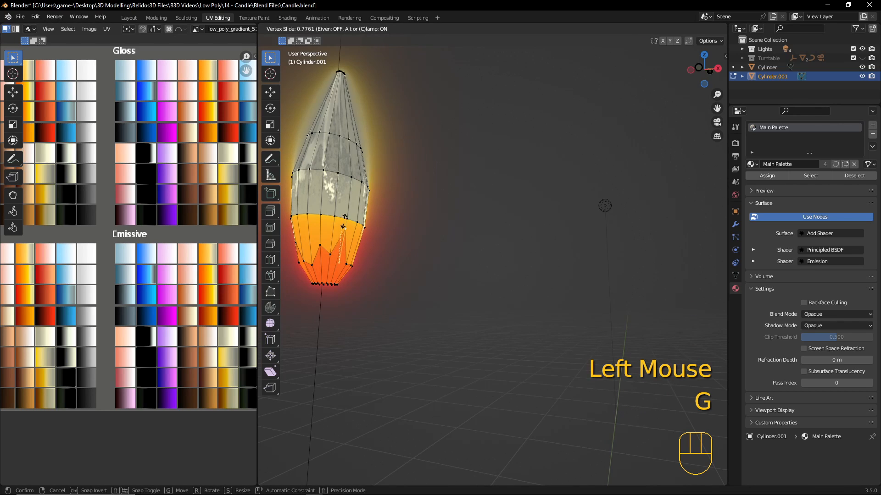
left_click(344, 222)
On a still-flat side of the flame, slide a red-orange boundary vertex upward by a factor of about 0.283
middle_click_drag(367, 258, 296, 252)
middle_click_drag(409, 288, 444, 261)
scroll(420, 285, "up", 6)
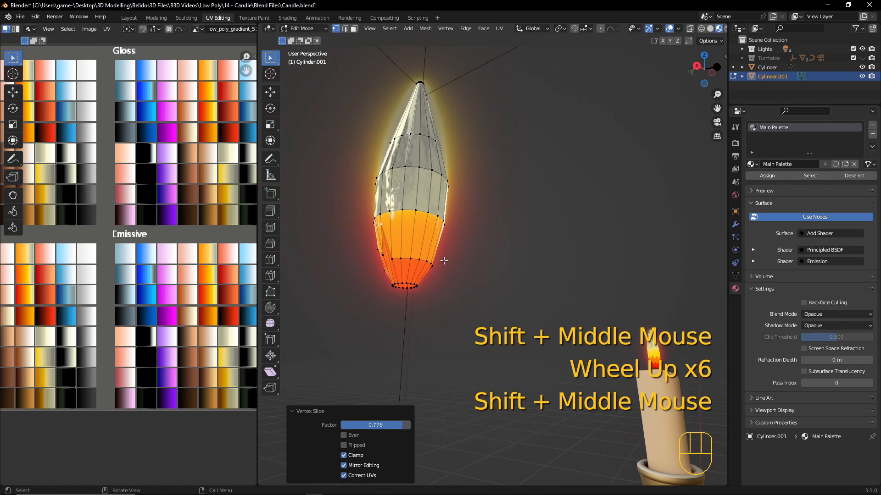
left_click(400, 259)
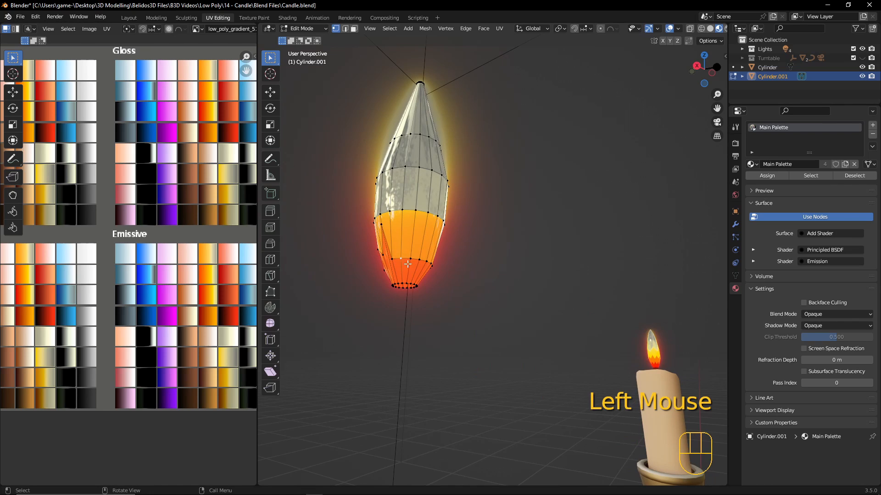
key("g")
key("g")
left_click(409, 260)
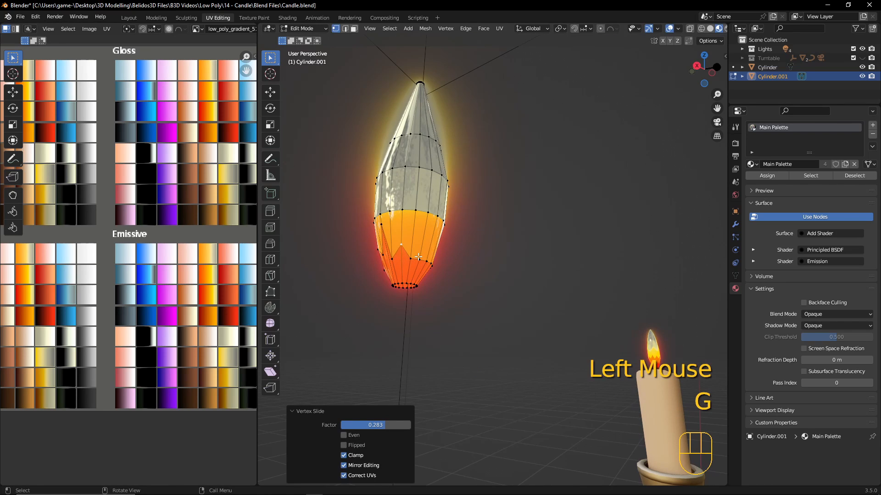
Slide a neighbouring red-orange boundary vertex upward by a factor of about 0.616 to form a taller spike
left_click(420, 260)
key("g")
key("g")
key("KP_Decimal")
scroll(476, 216, "down", 6)
middle_click_drag(426, 236, 521, 206)
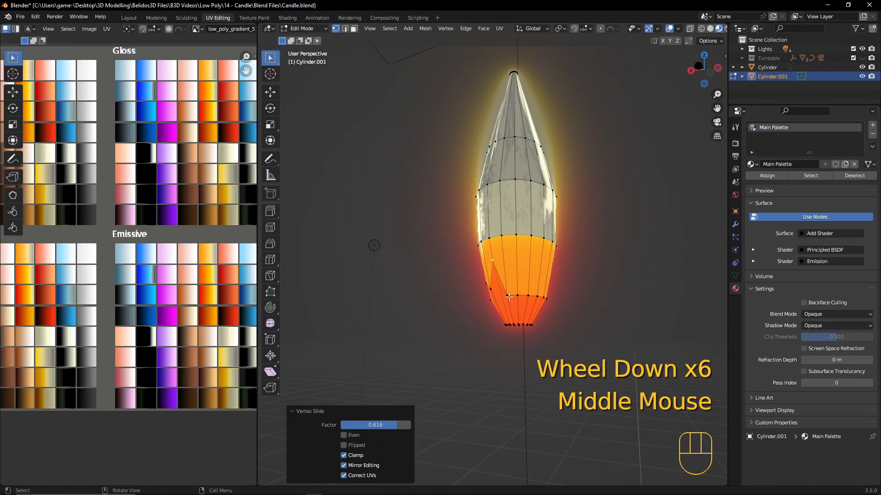
Slide the following red-orange boundary vertices by small uneven amounts to continue the jagged edge
key("g")
key("g")
left_click(527, 295)
key("g")
key("g")
left_click(541, 285)
middle_click_drag(542, 286, 500, 296)
key("g")
left_click(529, 278)
Try to raise one more vertex of the red-orange boundary, and undo it
key("g")
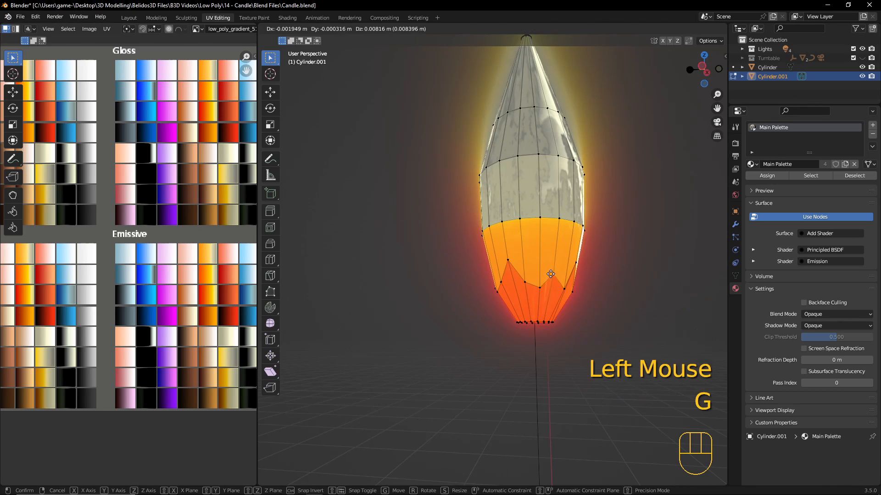
left_click(552, 277)
middle_click_drag(552, 287, 514, 229)
key("ctrl+z")
Slide the remaining flat vertices of the red-orange boundary to close the zigzag around the flame
key("g")
key("g")
left_click(506, 271)
key("g")
key("g")
key("g")
key("g")
left_click(477, 238)
Slide two vertices of the boundary between the orange and pale yellow rings upward to form tall spikes
left_click(518, 221)
key("g")
key("g")
left_click(518, 181)
middle_click_drag(518, 182, 466, 224)
left_click(485, 225)
key("g")
key("g")
left_click(486, 186)
Slide further vertices of the orange-yellow boundary by uneven amounts to add smaller peaks and dips
key("g")
key("g")
key("g")
key("g")
middle_click_drag(487, 192, 435, 229)
key("g")
key("g")
left_click(434, 232)
key("g")
key("g")
left_click(435, 207)
Try sliding the next orange-yellow boundary vertex far upward, and undo it
middle_click_drag(490, 215, 456, 229)
left_click(458, 238)
key("g")
key("g")
left_click(447, 193)
key("ctrl+z")
key("ctrl+z")
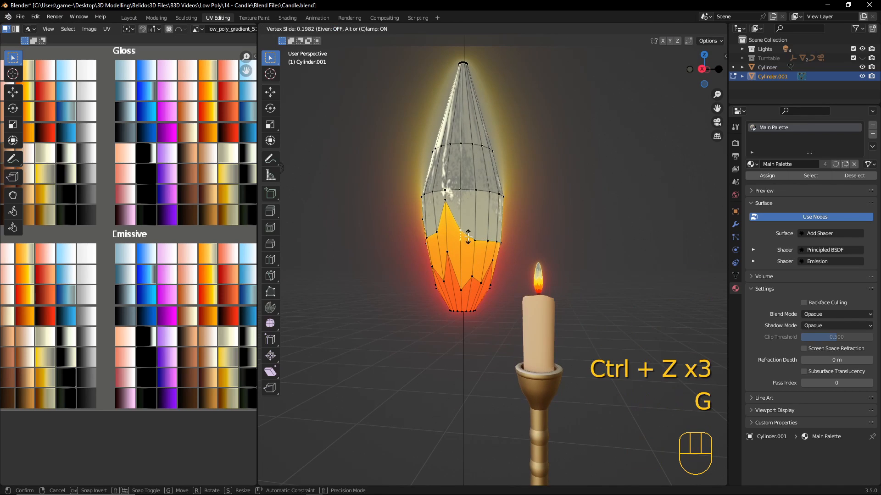
Slide three successive vertices of the orange-yellow boundary upward by differing amounts to extend the jagged edge
left_click(468, 210)
left_click(475, 240)
key("g")
key("g")
left_click(477, 222)
left_click(487, 241)
key("g")
key("g")
left_click(489, 204)
Slide a remaining flat vertex of the orange-yellow boundary slightly upward beside the last peak
middle_click_drag(523, 220, 456, 234)
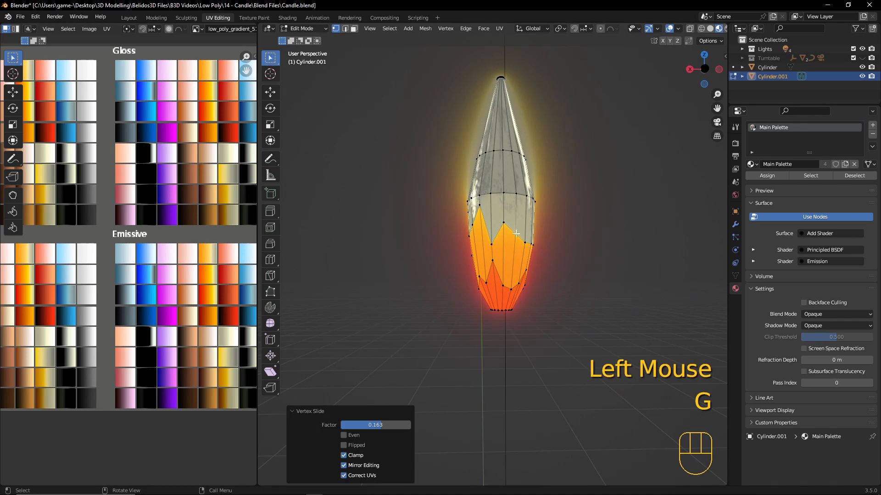
middle_click_drag(516, 234, 477, 232)
left_click(516, 229)
key("g")
key("g")
left_click(518, 215)
Slide two vertices of the ring above the orange-yellow boundary upward, one by a factor of about 0.717, to start a new row of spikes
middle_click_drag(537, 221, 504, 225)
scroll(551, 252, "down", 2)
key("Tab")
mouse_move(560, 270)
middle_mouse_down()
mouse_move(611, 282)
mouse_move(558, 271)
middle_mouse_up()
key("Tab")
scroll(569, 271, "up", 2)
left_click(494, 178)
key("g")
key("g")
left_click(495, 140)
left_click(517, 173)
key("g")
key("g")
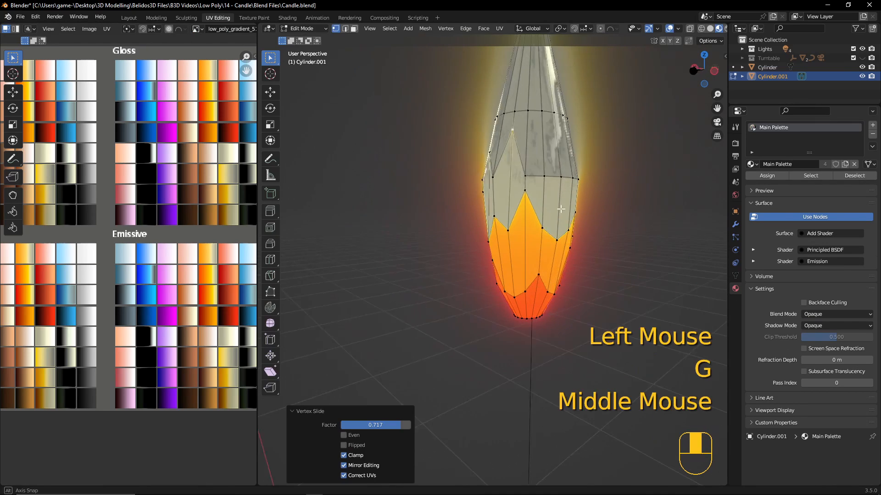
Slide two more vertices of that upper ring upward, one by a factor of about 0.260 and another into a tall spike
middle_click_drag(560, 209, 532, 206)
left_click(521, 179)
key("g")
key("g")
left_click(523, 158)
left_click(562, 179)
key("g")
key("g")
left_click(561, 133)
Slide the upper ring's remaining flat vertices upward, one slightly and the next into a tall spike
left_click(542, 179)
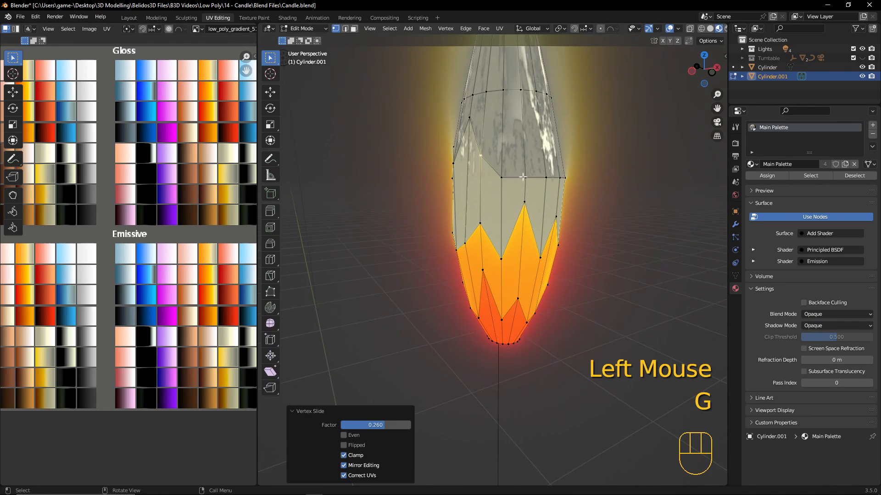
left_click(523, 177)
key("g")
key("g")
left_click(523, 164)
left_click(545, 178)
key("g")
key("g")
left_click(543, 125)
left_click(413, 178)
middle_click_drag(541, 133, 422, 149)
left_click(451, 146)
Select the jagged pale face ring above the orange band, shift its UVs along X to a stronger yellow, and return to Object Mode
scroll(528, 189, "down", 3)
middle_click_drag(543, 189, 496, 198)
key("3")
left_click(493, 221, "alt")
key("g")
key("x")
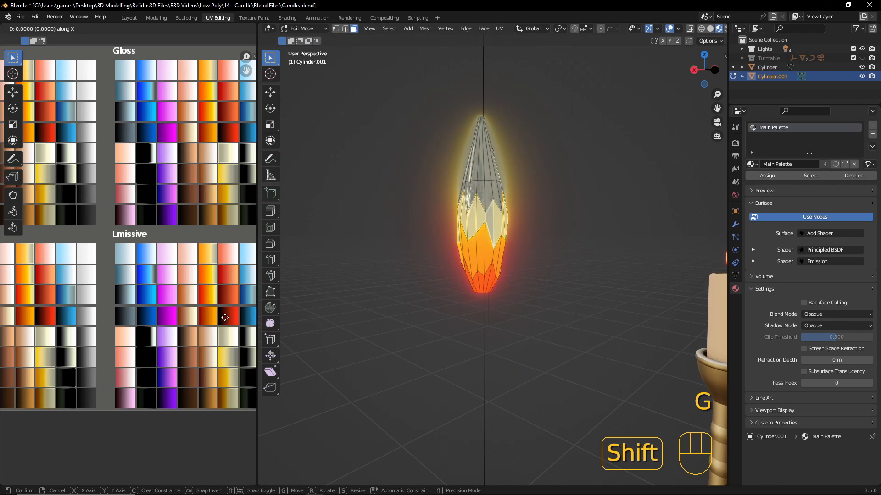
left_click(208, 314)
key("Tab")
Switch to the Layout workspace and show the Turntable collection in the viewport
middle_click_drag(435, 288, 627, 292)
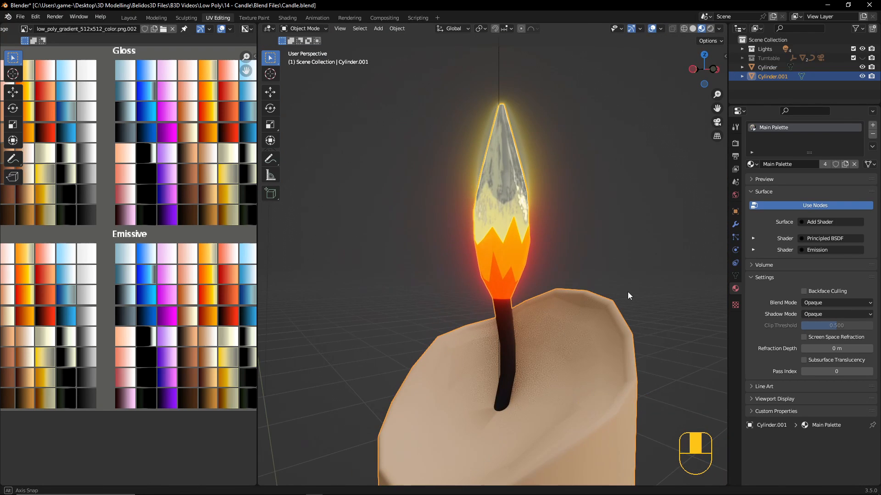
scroll(617, 280, "down", 8)
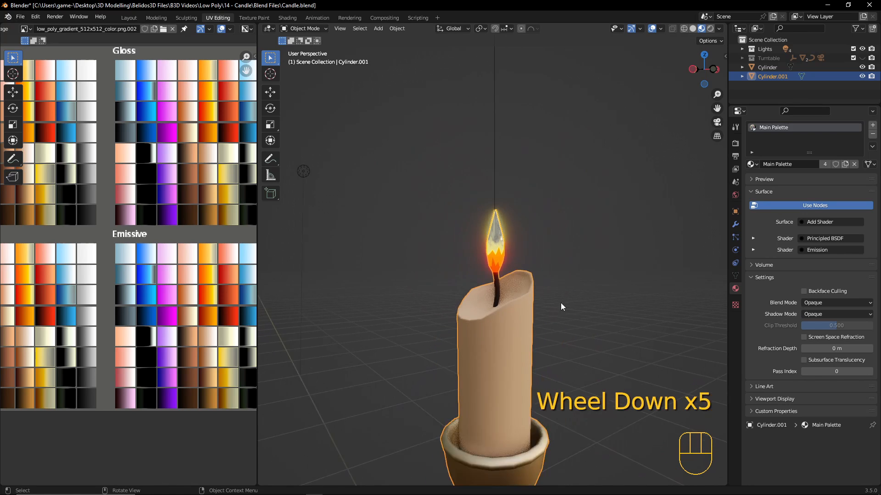
mouse_move(533, 299)
middle_mouse_down()
mouse_move(493, 315)
mouse_move(436, 314)
mouse_move(526, 296)
middle_mouse_up()
scroll(526, 296, "down", 3)
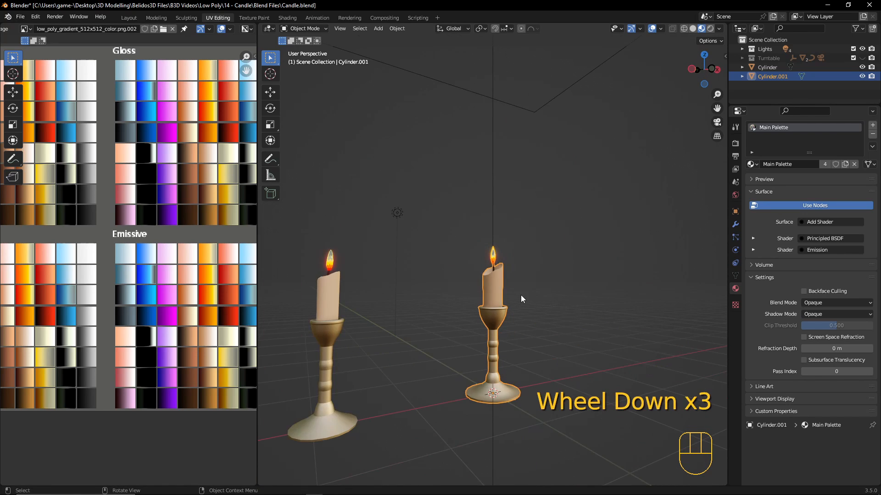
left_click(128, 18)
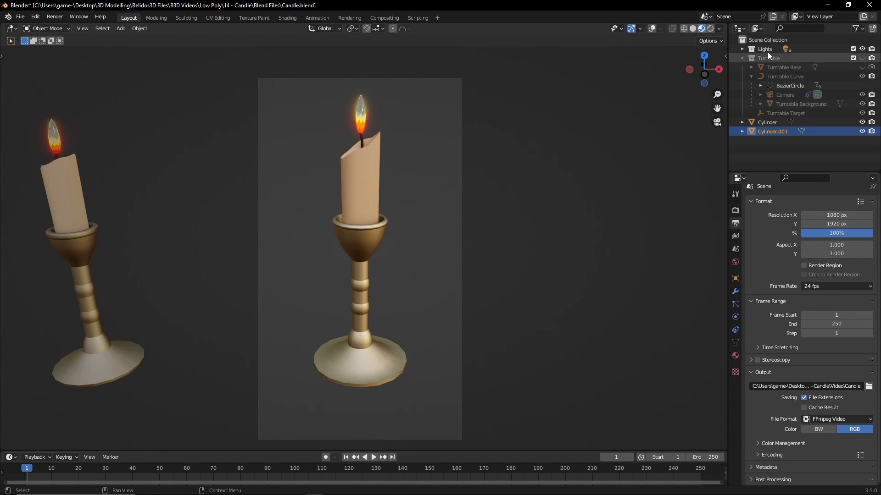
left_click(862, 58)
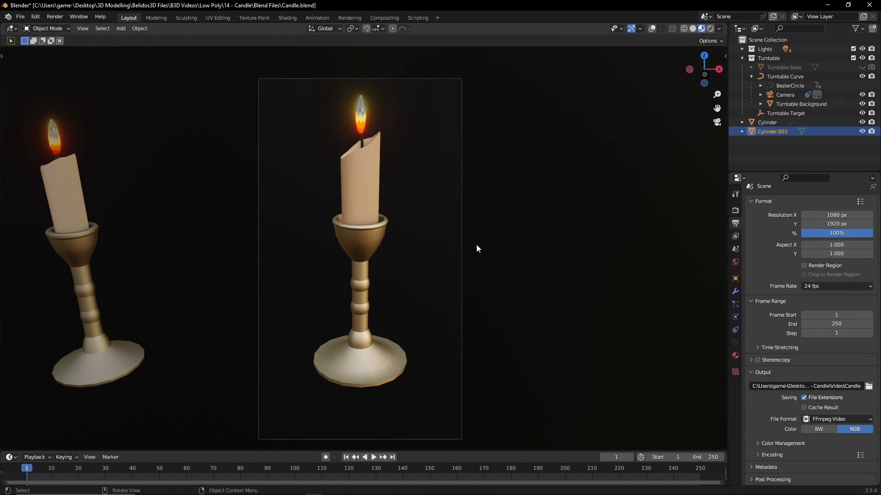
Hide the other candle object, Cylinder, and play the turntable animation of the new candle
scroll(444, 247, "up", 1)
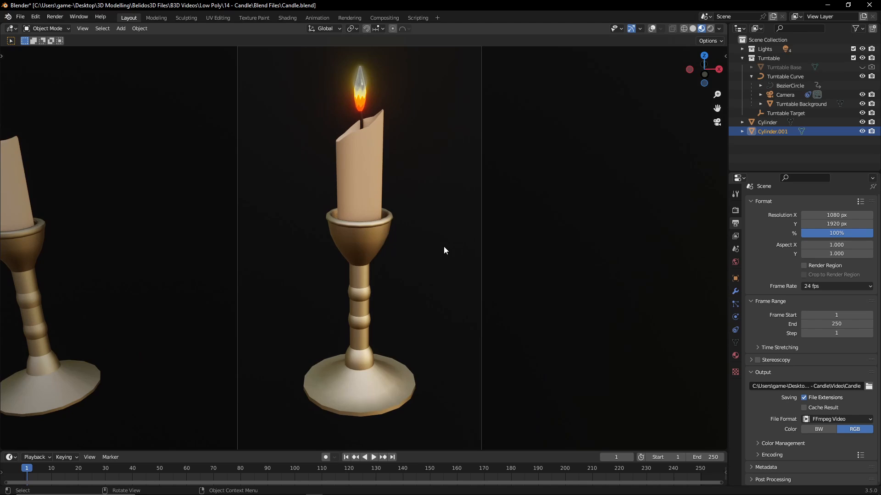
scroll(444, 247, "down", 2)
left_click(118, 239)
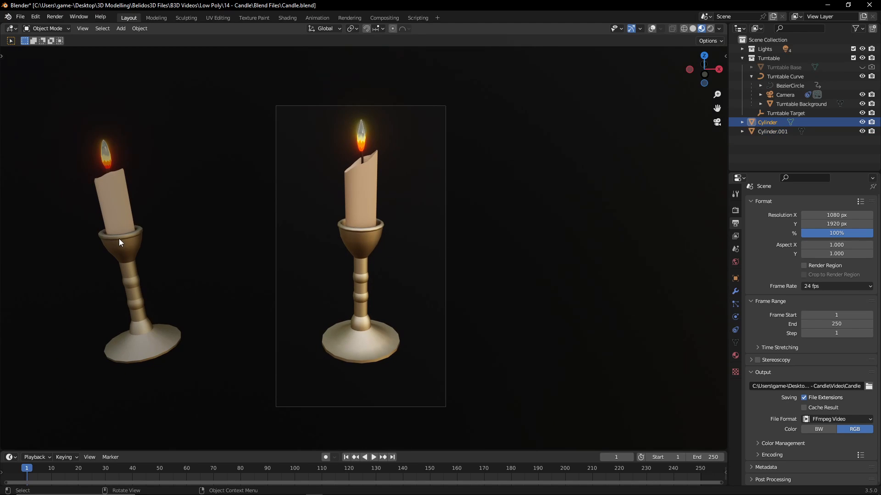
key("h")
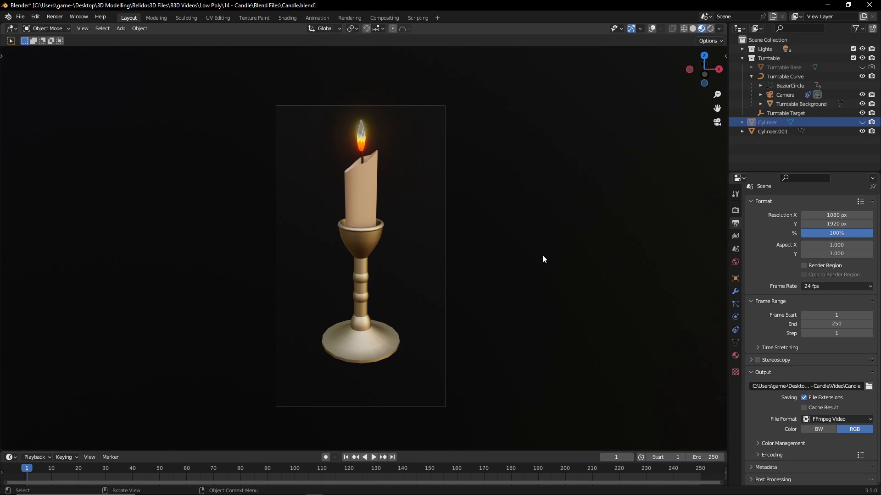
key("space")
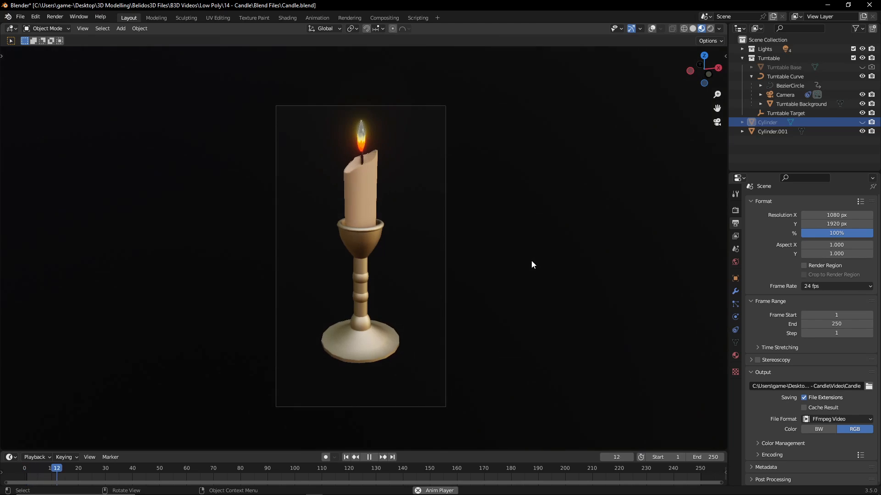